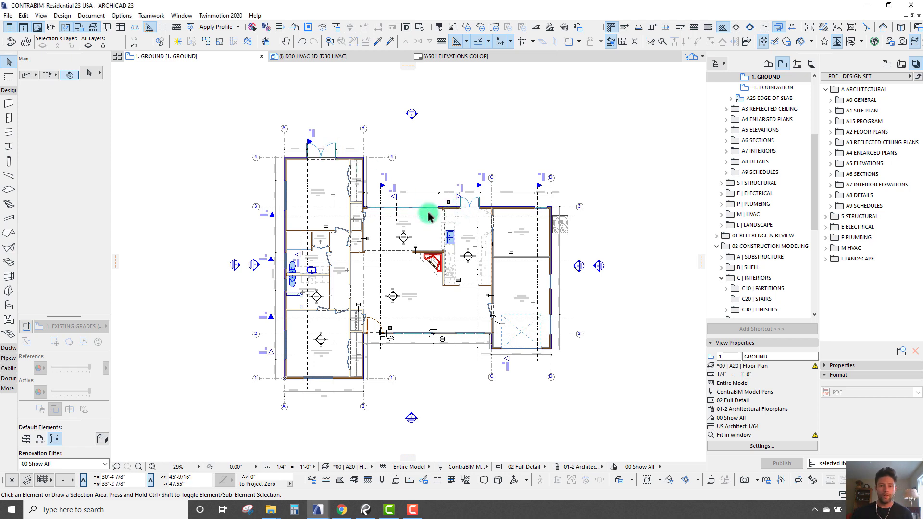
Step: Open the Bluebeam Connection palette and place it beside the ground floor plan
middle_click_drag(428, 210, 438, 218)
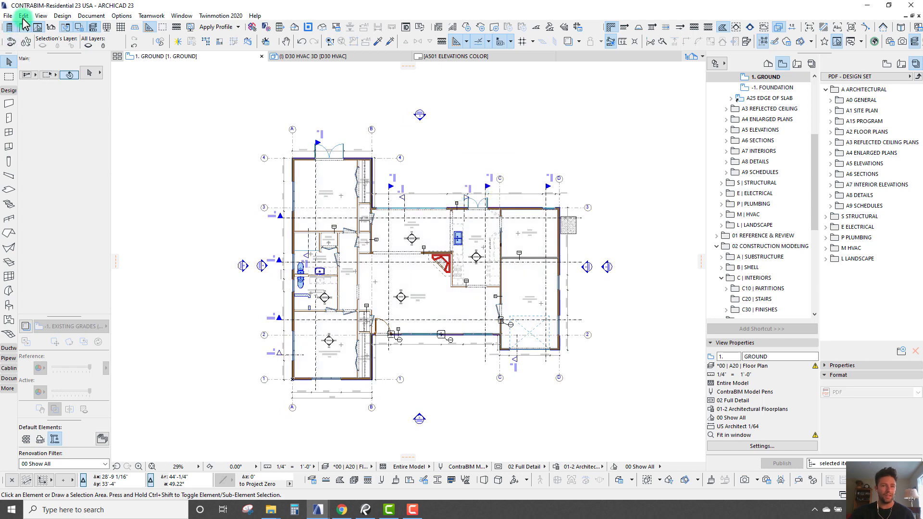
left_click(7, 16)
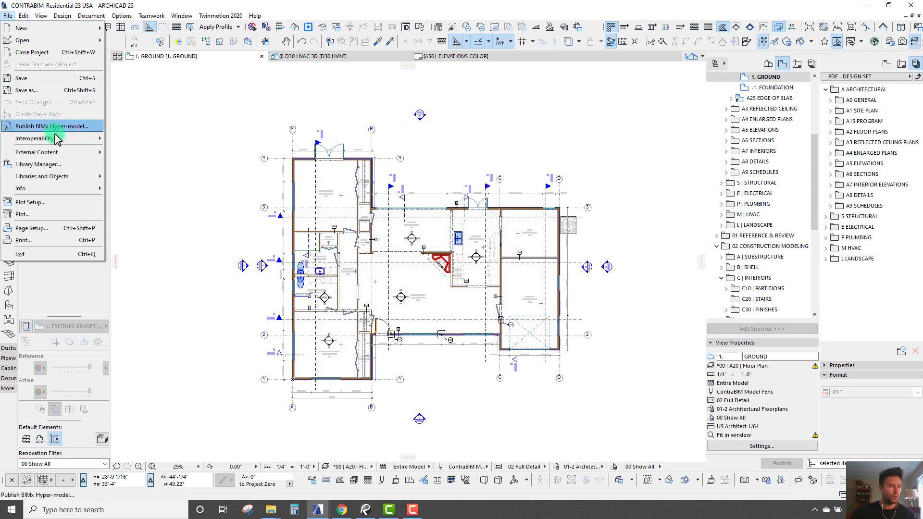
mouse_move(55, 139)
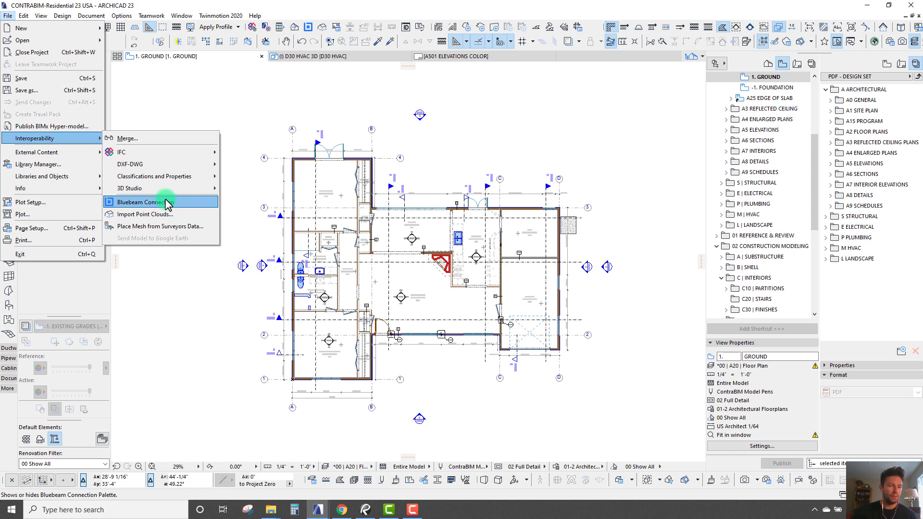
left_click(147, 202)
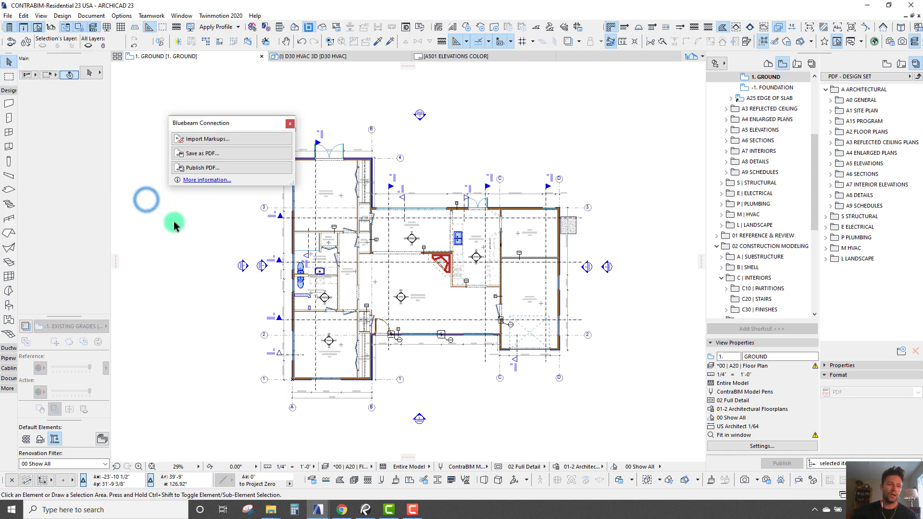
left_click_drag(218, 128, 194, 122)
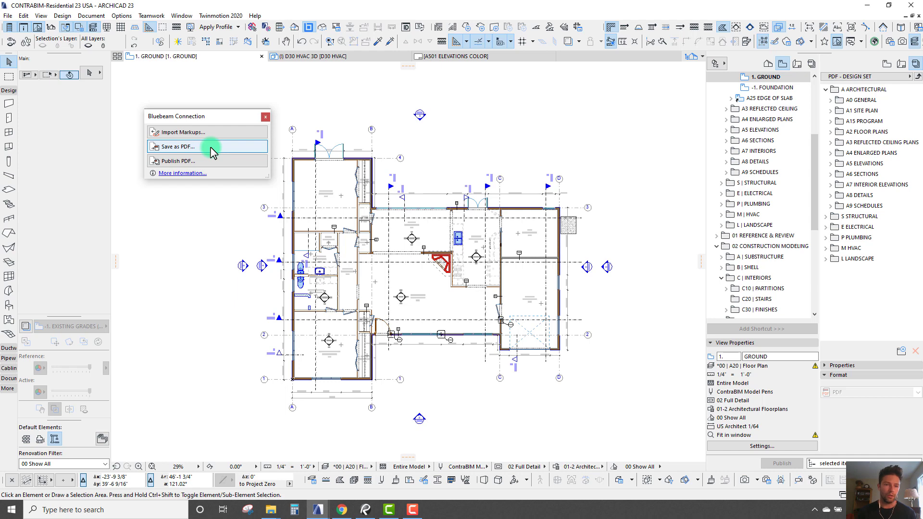
Step: Check which publisher sets the Bluebeam Publish PDF command offers, then close it without publishing
left_click(205, 162)
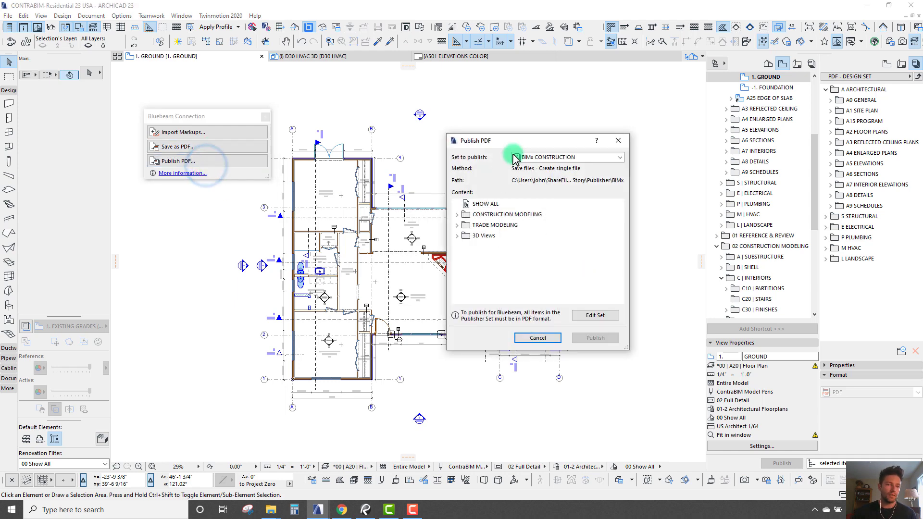
left_click(599, 157)
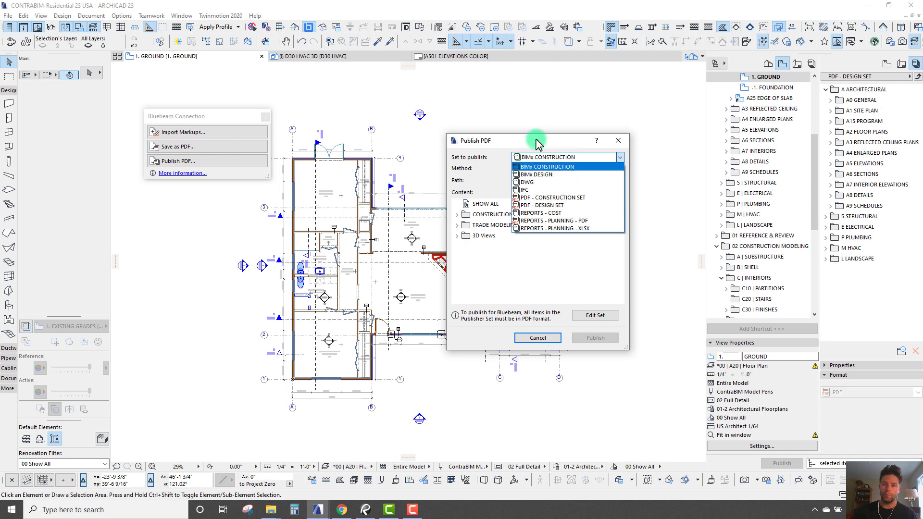
left_click_drag(538, 141, 531, 141)
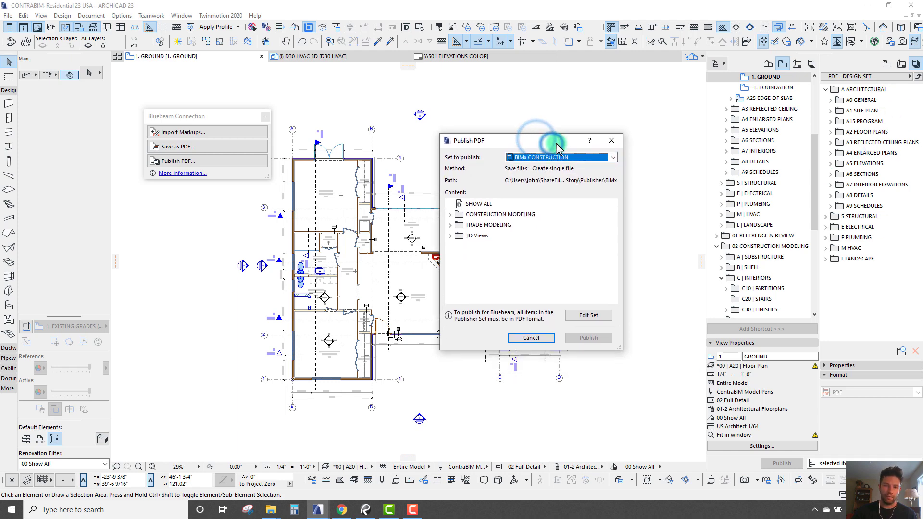
left_click(610, 143)
left_click_drag(243, 116, 244, 96)
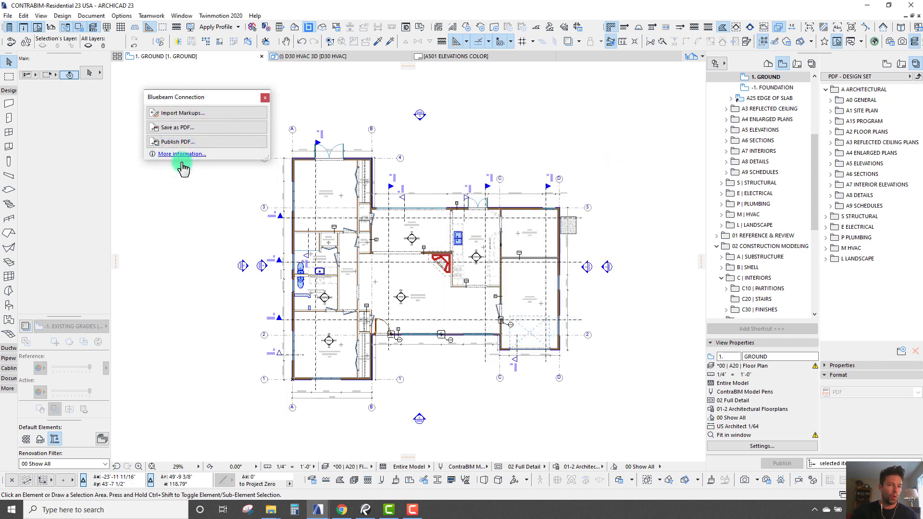
Step: Read the Bluebeam Connection help page on recommended workflow, installation and palette, then return to ARCHICAD
left_click(183, 163)
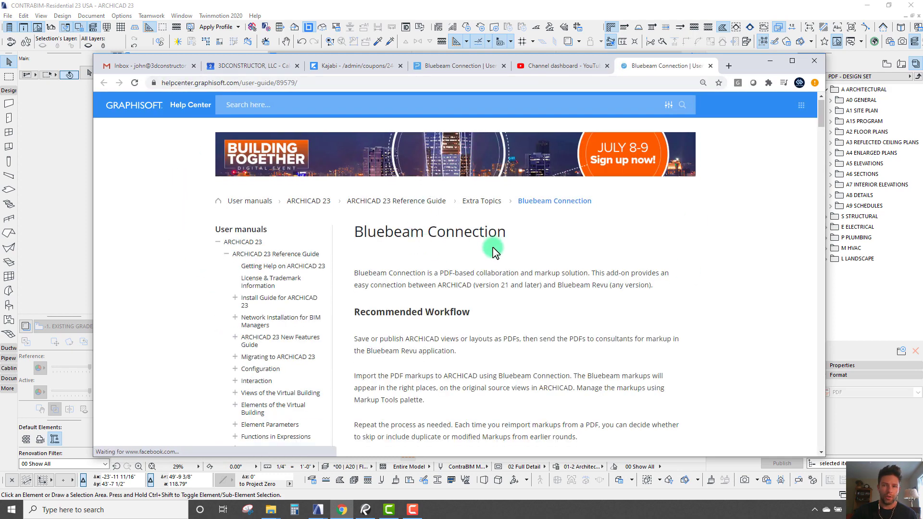
scroll(463, 243, "down", 3)
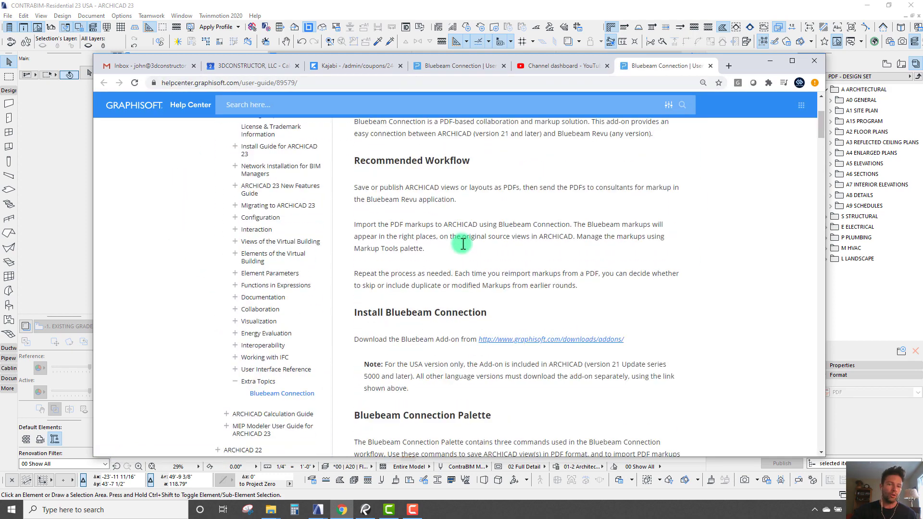
scroll(462, 244, "down", 3)
scroll(500, 291, "up", 2)
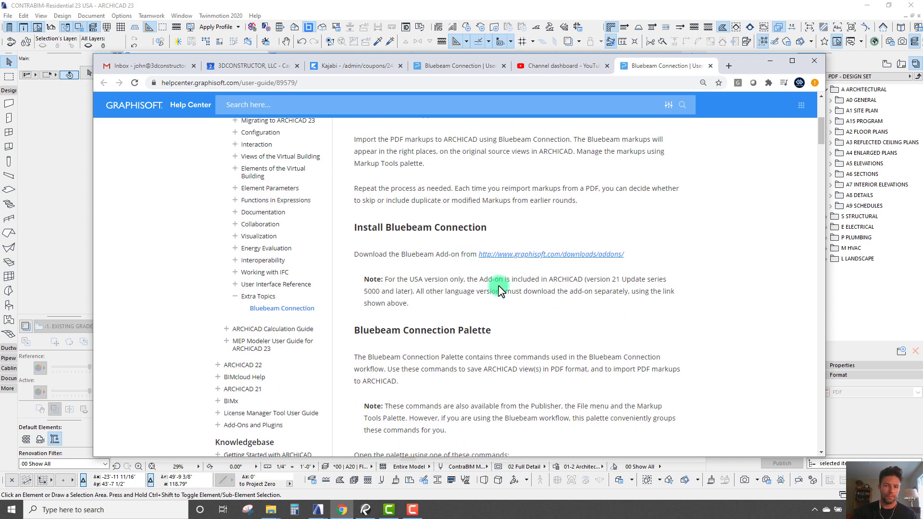
scroll(500, 291, "up", 1)
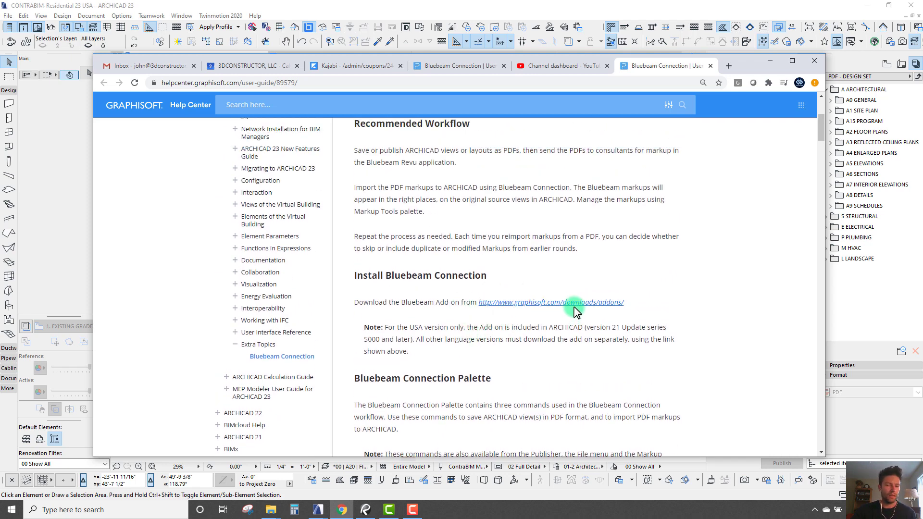
scroll(557, 299, "down", 3)
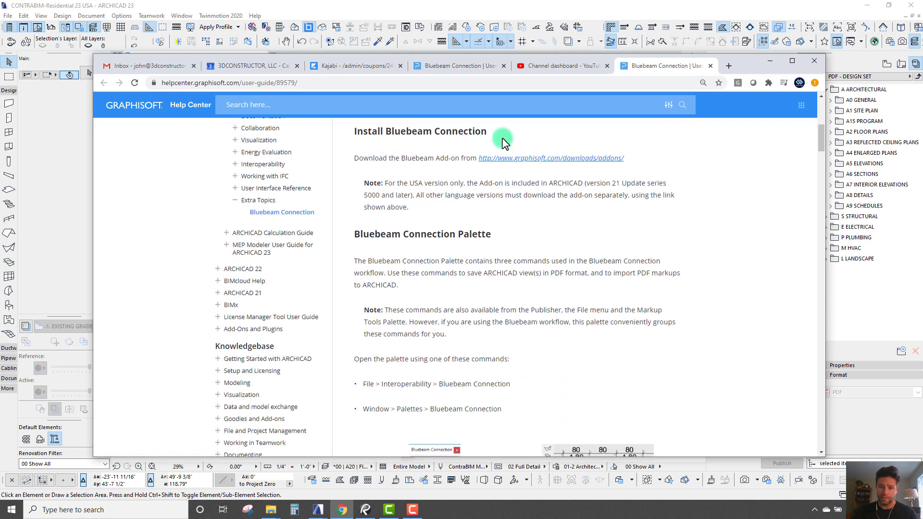
left_click(710, 66)
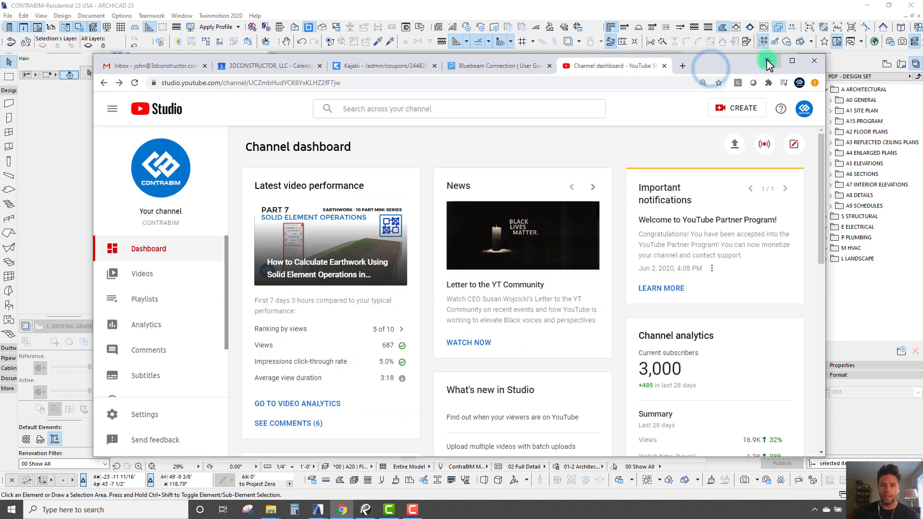
left_click(769, 63)
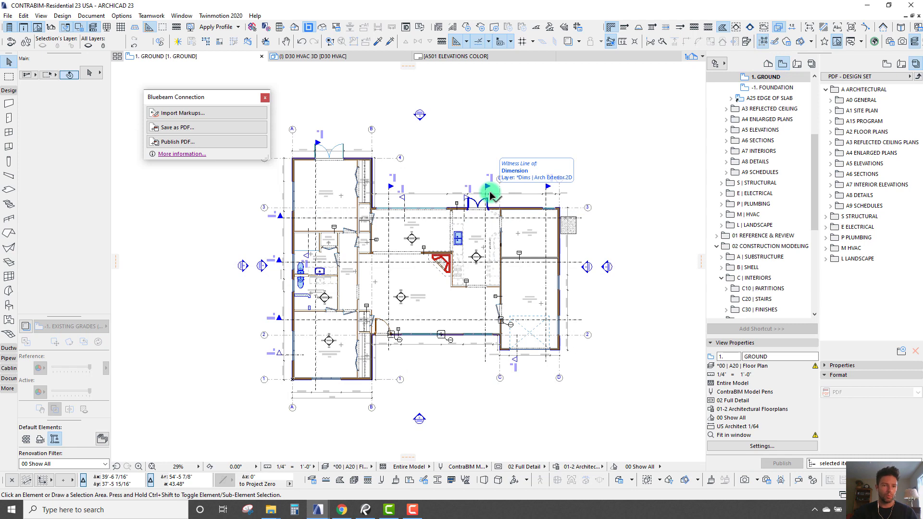
Step: Open the A203 FLOOR PLAN layout from the layout book
middle_click_drag(470, 206, 515, 211)
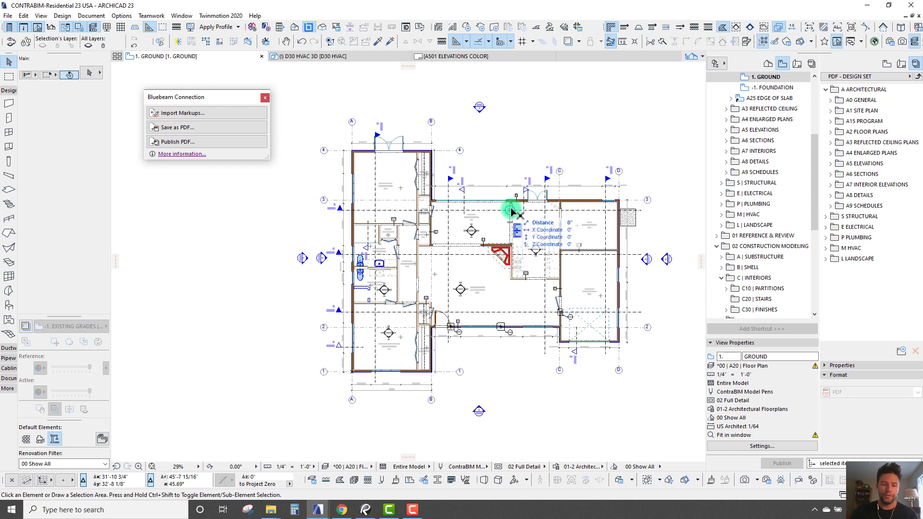
left_click(902, 64)
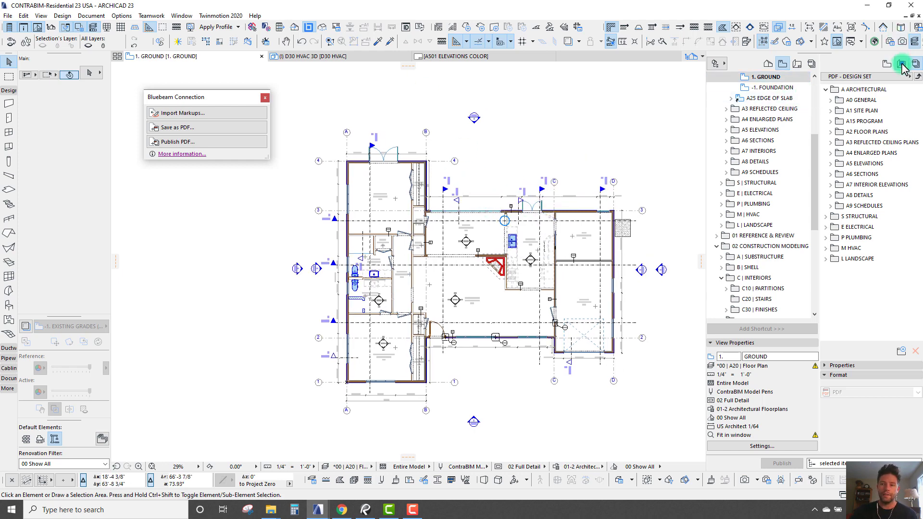
left_click_drag(921, 152, 917, 109)
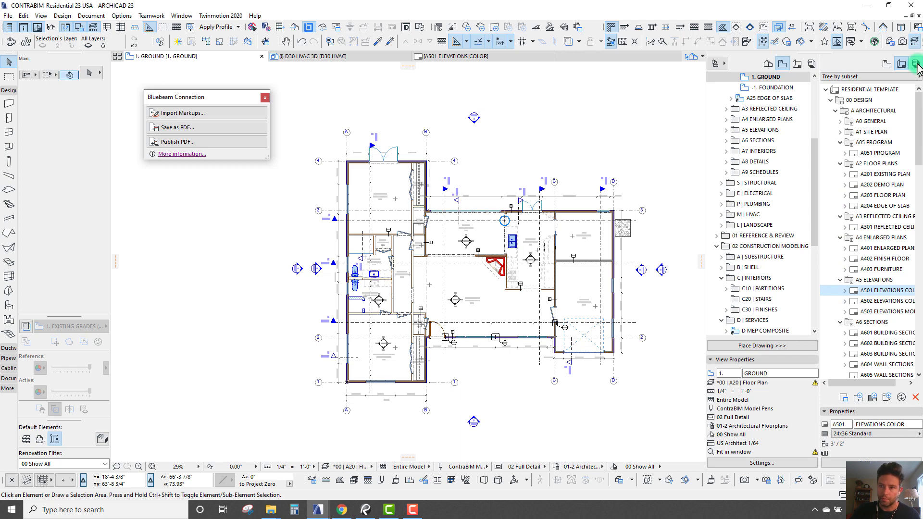
double_click(868, 195)
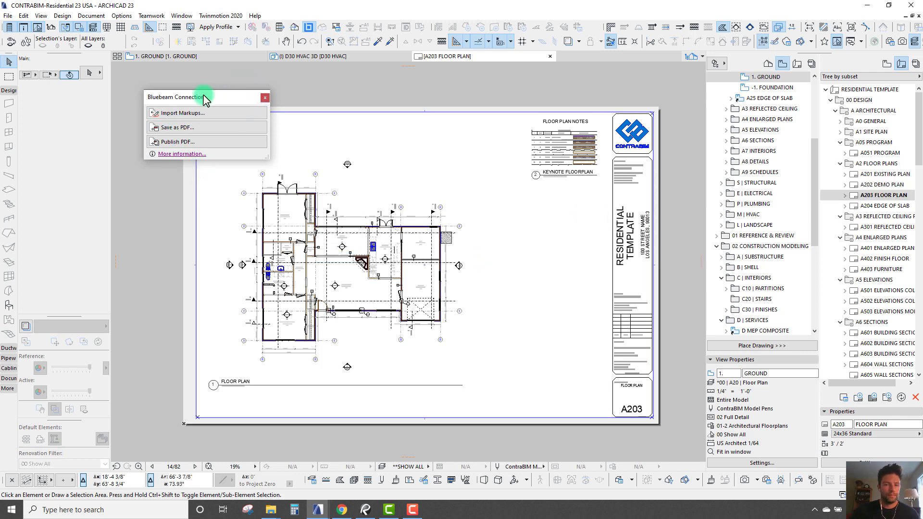
Step: Start saving the layout as a PDF through Bluebeam Connection, with the Drawing Exhibits folder as destination
left_click_drag(204, 96, 190, 82)
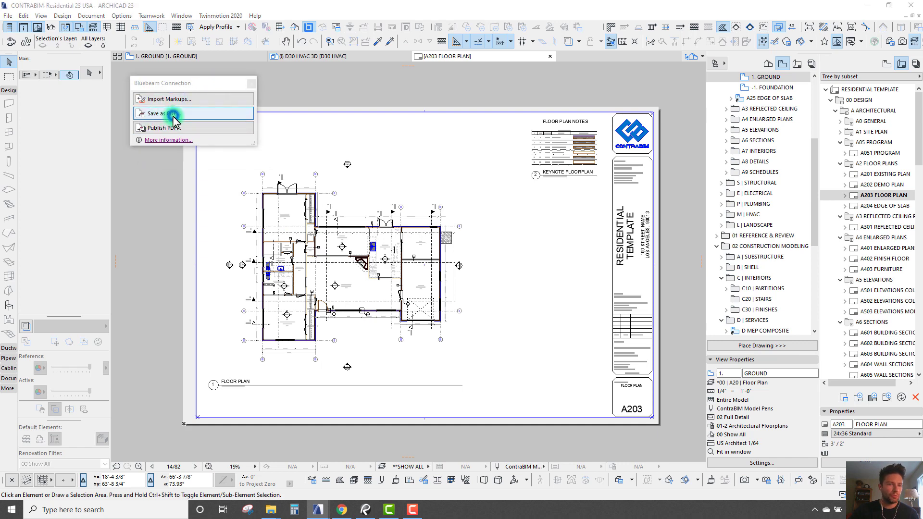
left_click(170, 114)
left_click_drag(399, 93, 331, 110)
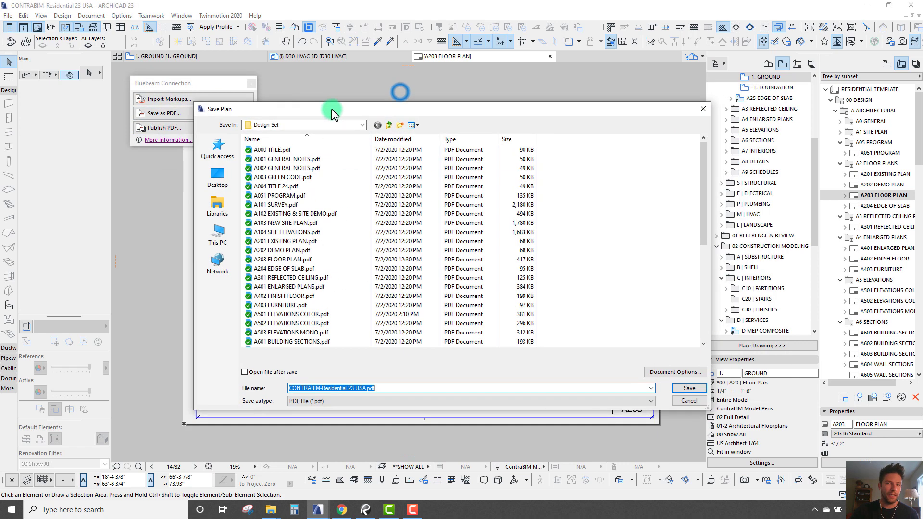
left_click(389, 125)
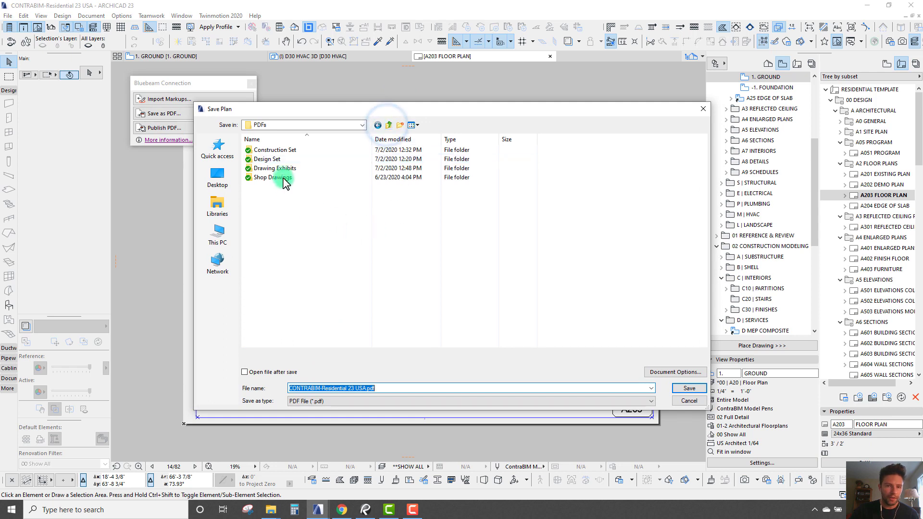
double_click(273, 168)
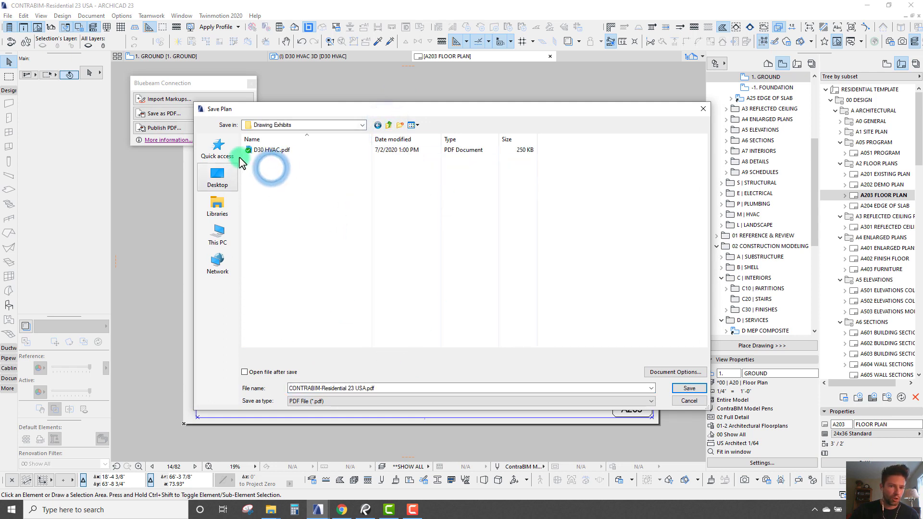
Step: Enable opening the file after save and name the PDF "A203 Floor Plan for Comment"
left_click(245, 372)
triple_click(314, 388)
left_click_drag(314, 388, 366, 388)
type("A20")
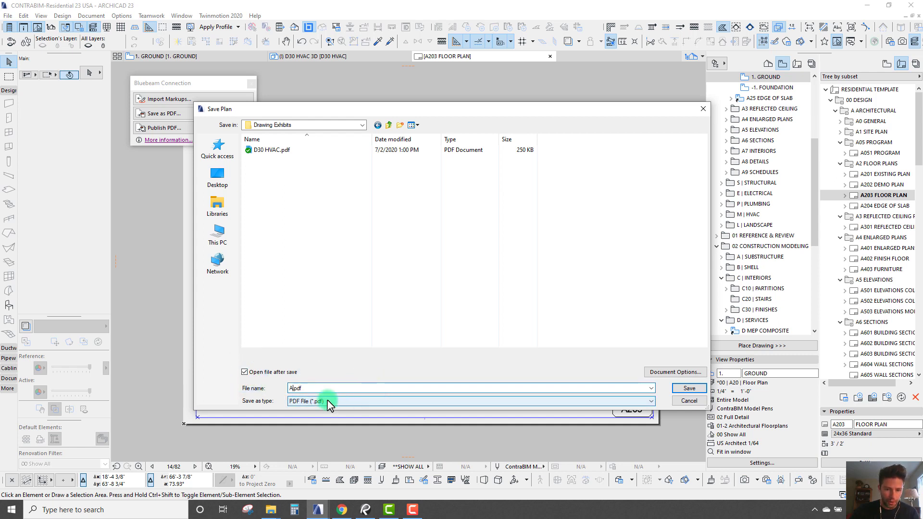
type("3 Floor ")
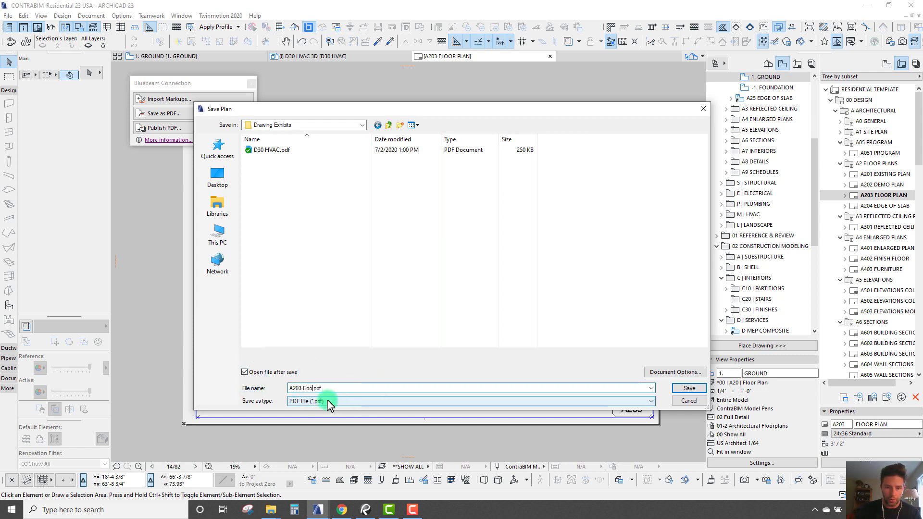
type("Plan for Com")
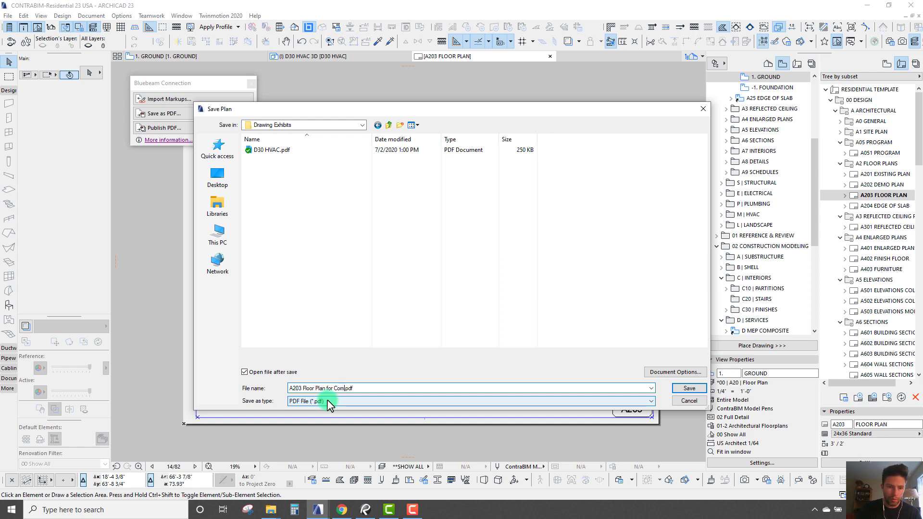
type("ment")
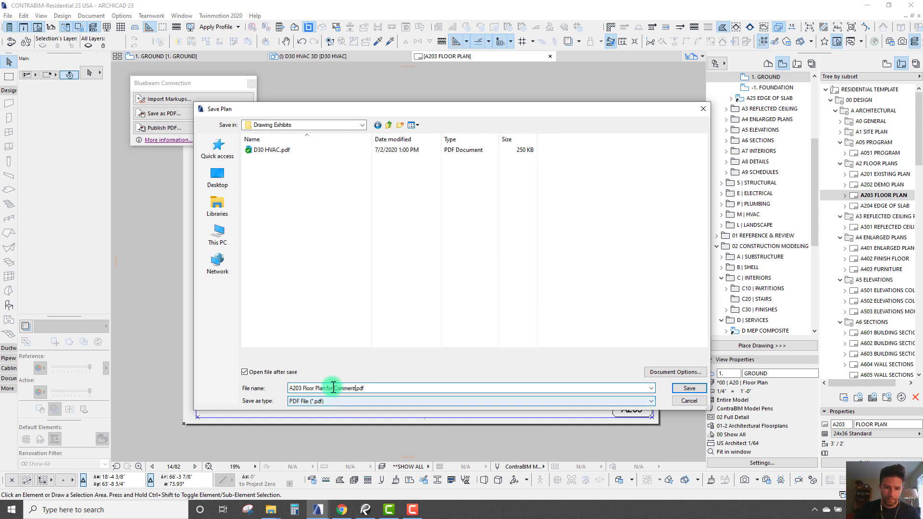
Step: Accept the document and PDF options with Export layers to PDF enabled, and save the floor plan PDF
left_click(695, 373)
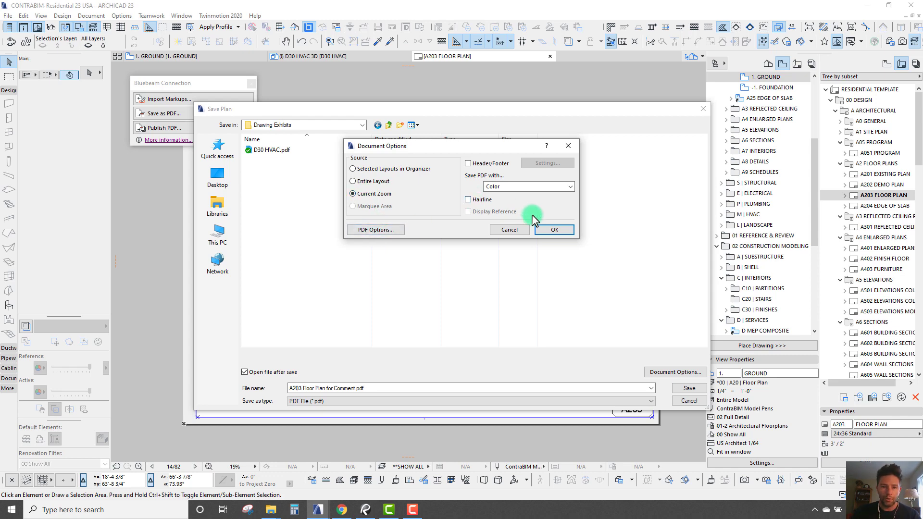
left_click(390, 231)
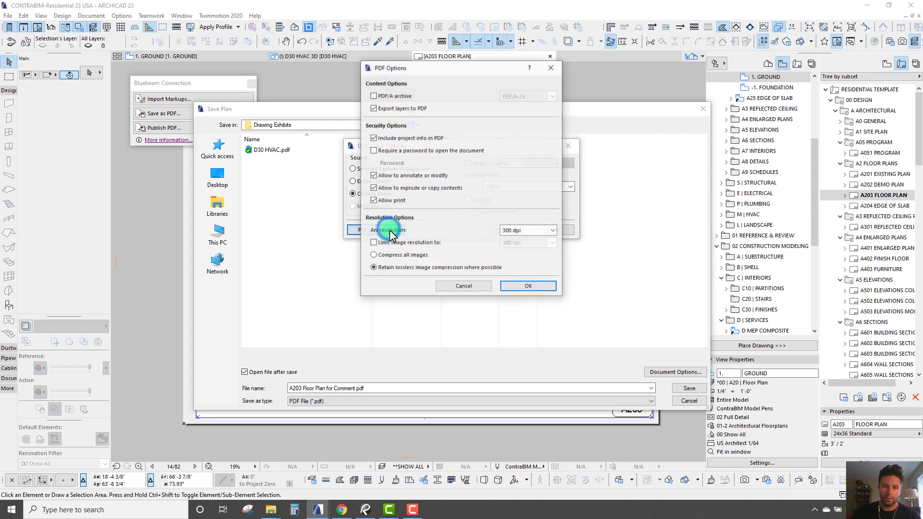
left_click(387, 109)
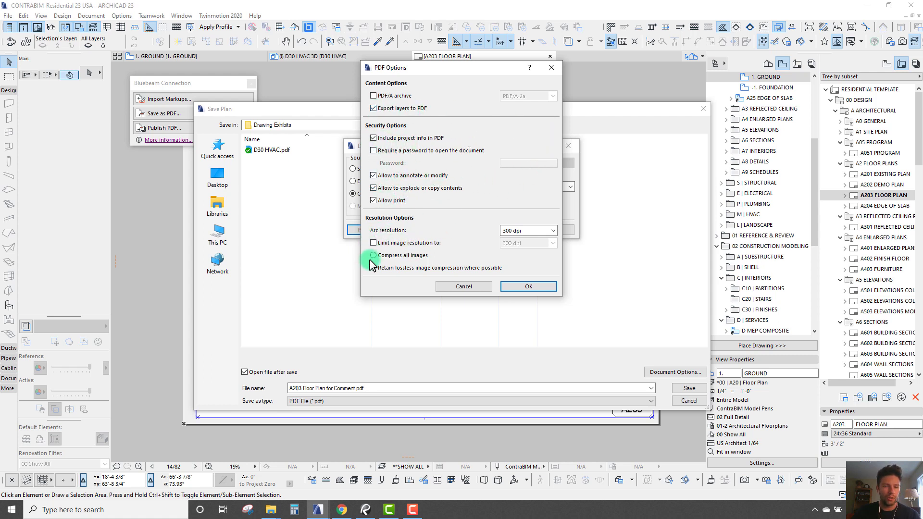
left_click(539, 290)
left_click(553, 230)
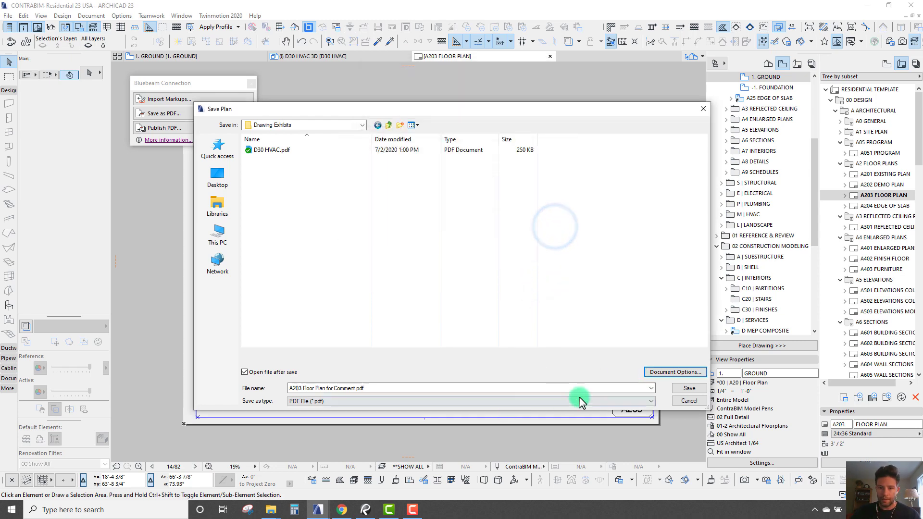
left_click(690, 389)
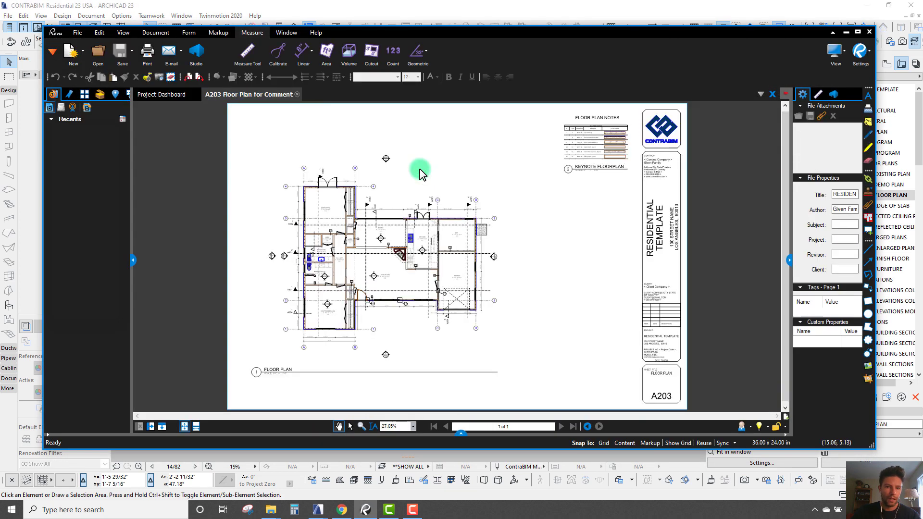
Step: Maximize the Bluebeam Revu window and inspect the exported floor plan up close
left_click(857, 31)
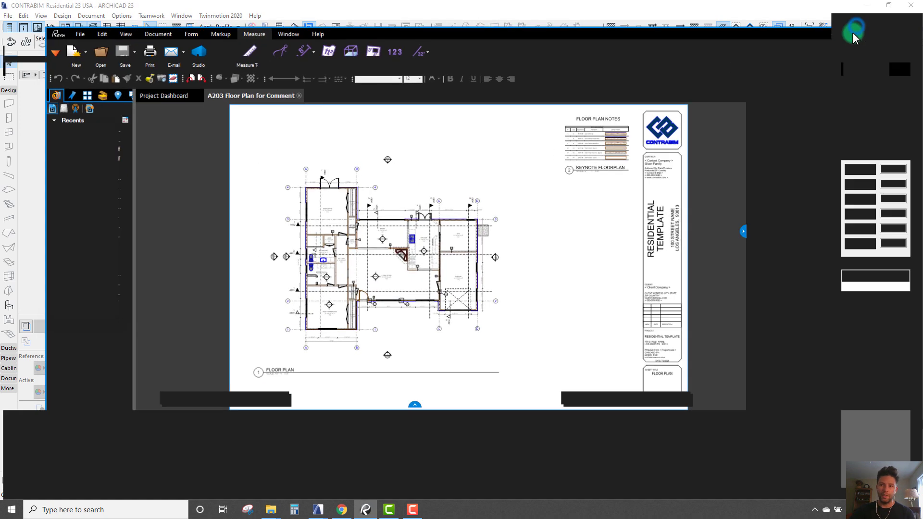
middle_click_drag(380, 266, 413, 261)
scroll(391, 224, "up", 4)
scroll(413, 262, "down", 2)
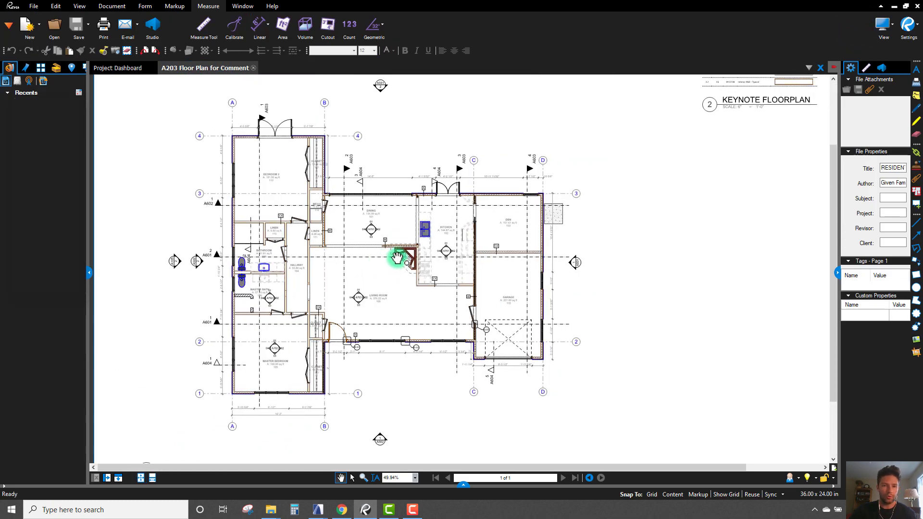
Step: Calibrate the measuring tool to 8'-1" along the dimension of the window between details D-01 and D-02
scroll(300, 316, "up", 4)
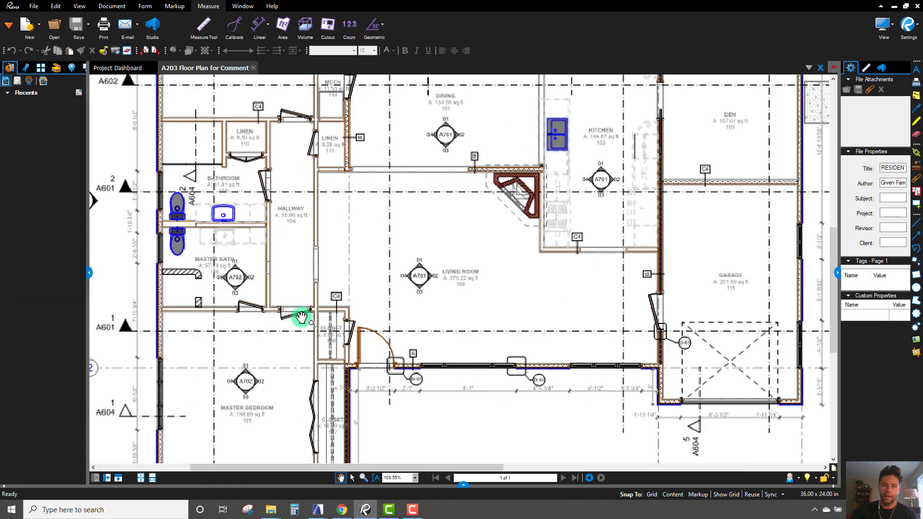
scroll(301, 277, "up", 3)
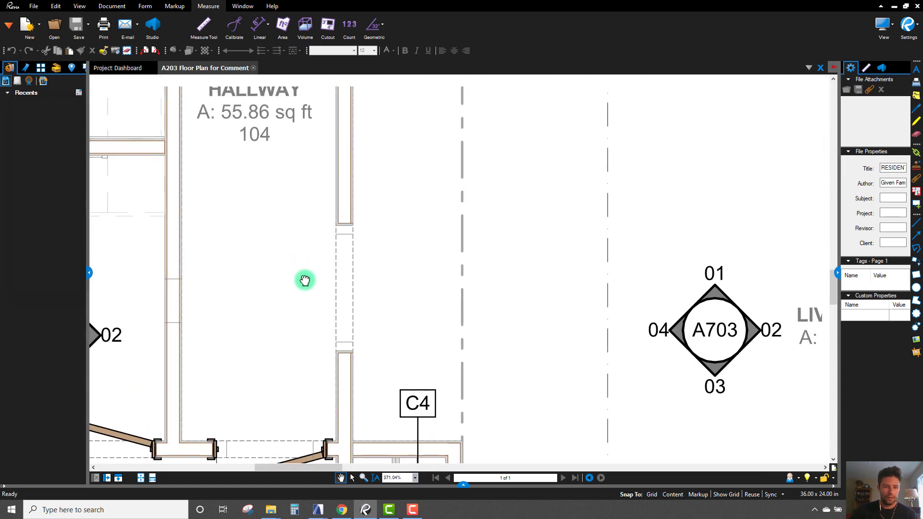
scroll(355, 219, "down", 3)
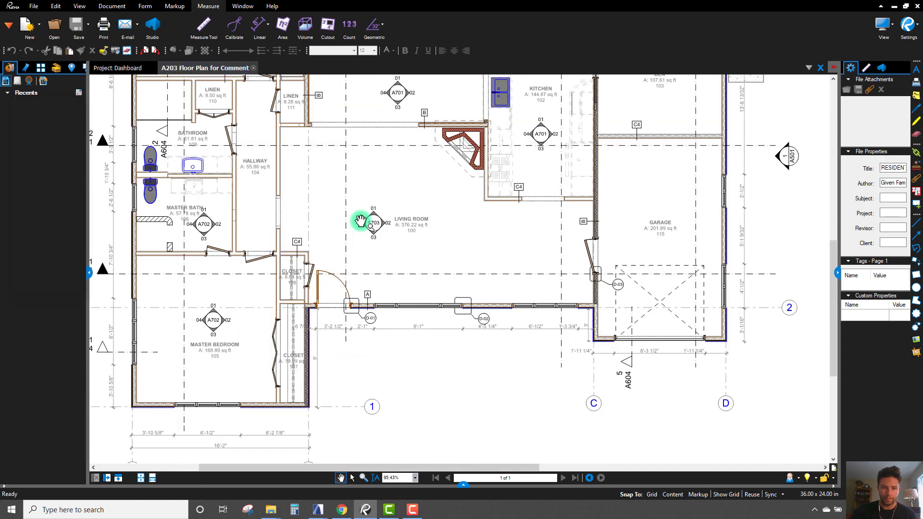
left_click(234, 25)
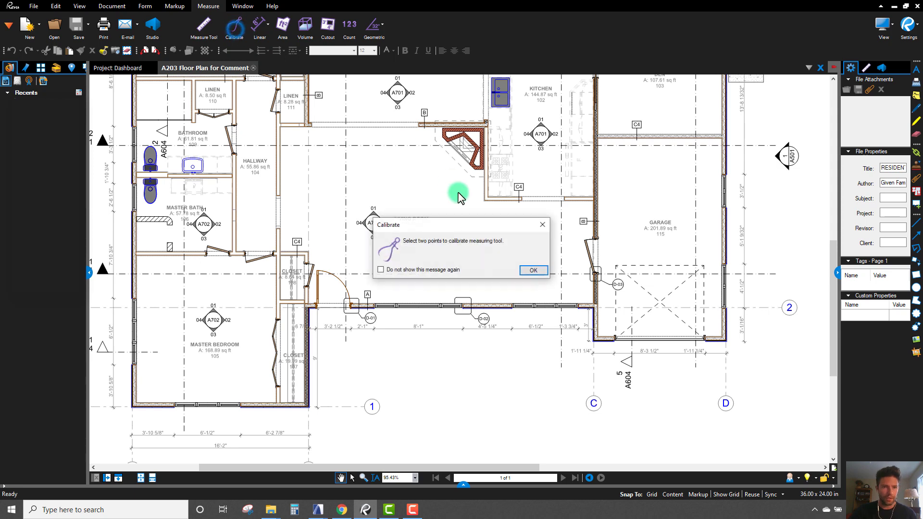
left_click(536, 272)
scroll(416, 335, "up", 4)
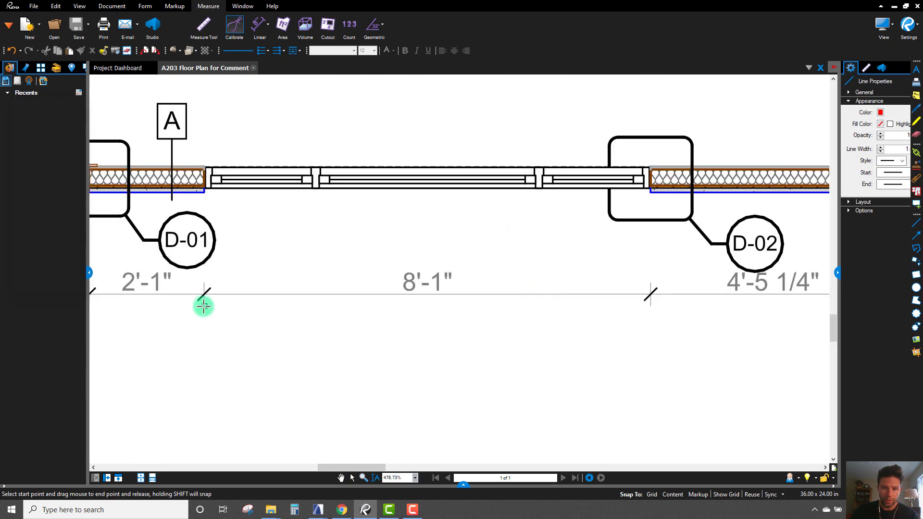
left_click_drag(205, 306, 651, 307)
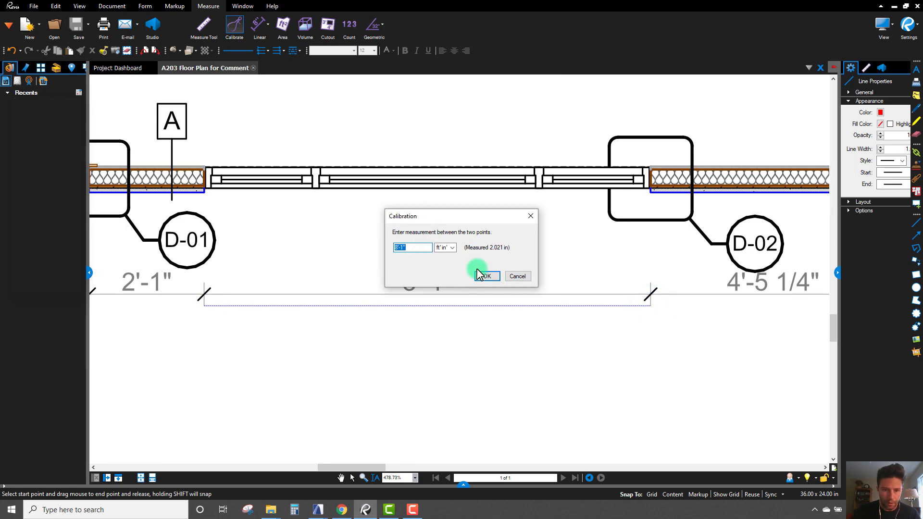
left_click(487, 276)
Step: Add a 1'-0" length measurement up the wall from the upper jamb of the opening between Hallway and Living Room
scroll(387, 269, "down", 3)
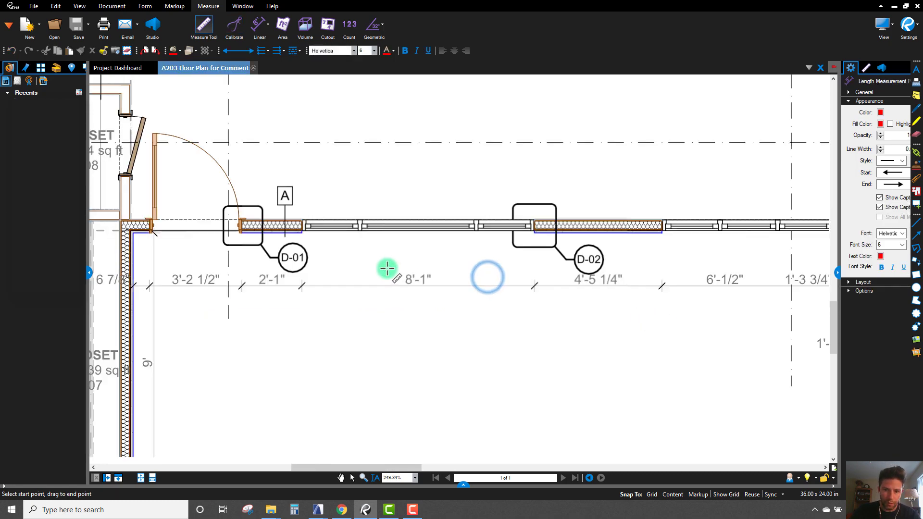
scroll(387, 269, "down", 4)
scroll(381, 294, "up", 3)
scroll(318, 195, "up", 3)
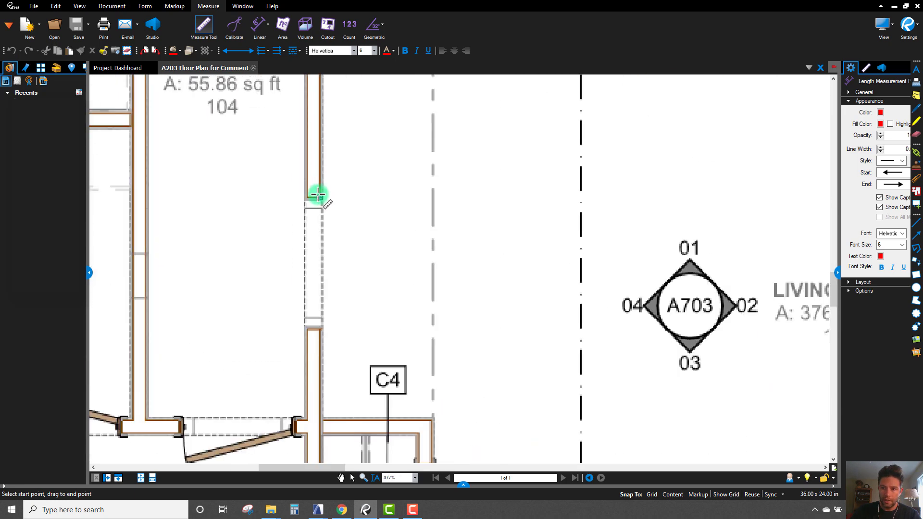
scroll(318, 194, "up", 4)
left_click_drag(313, 210, 298, 239)
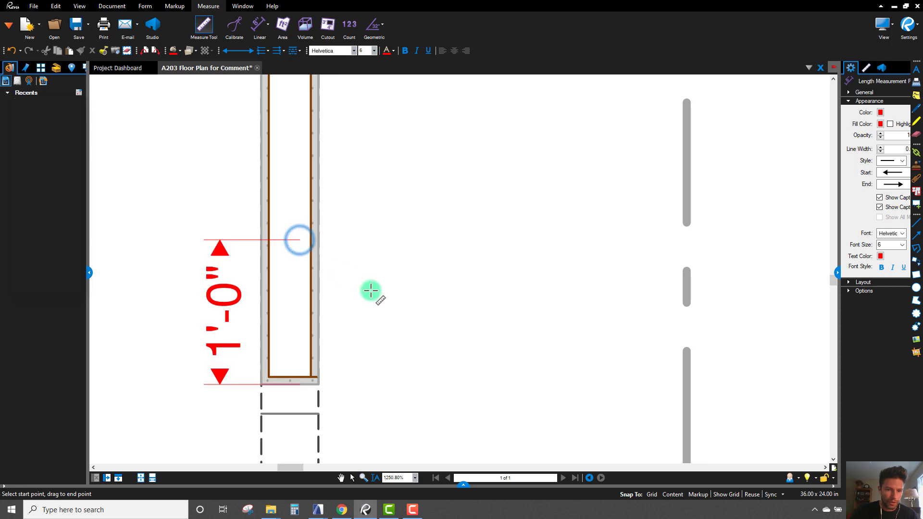
Step: Draw a rectangle over the hallway opening, from its lower jamb up to the top end of the 1'-0" measurement
scroll(395, 217, "down", 5)
scroll(485, 296, "up", 2)
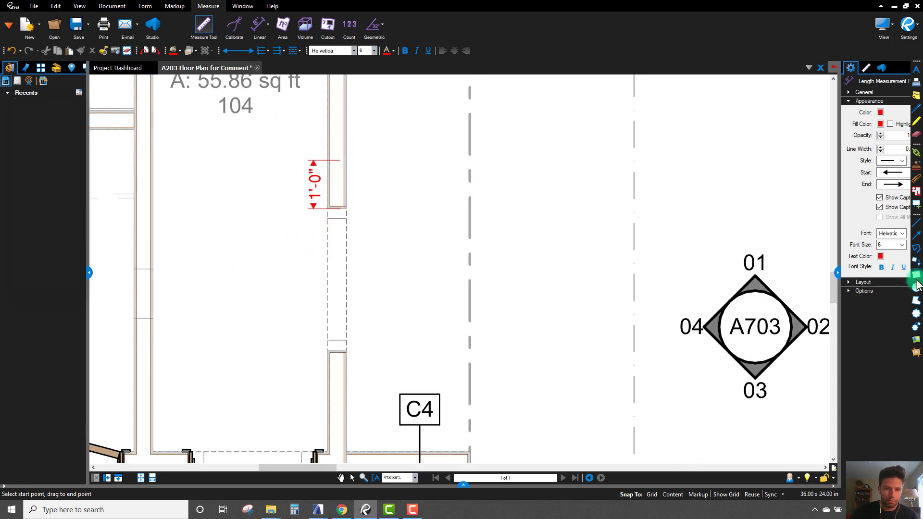
left_click(916, 275)
scroll(331, 337, "up", 2)
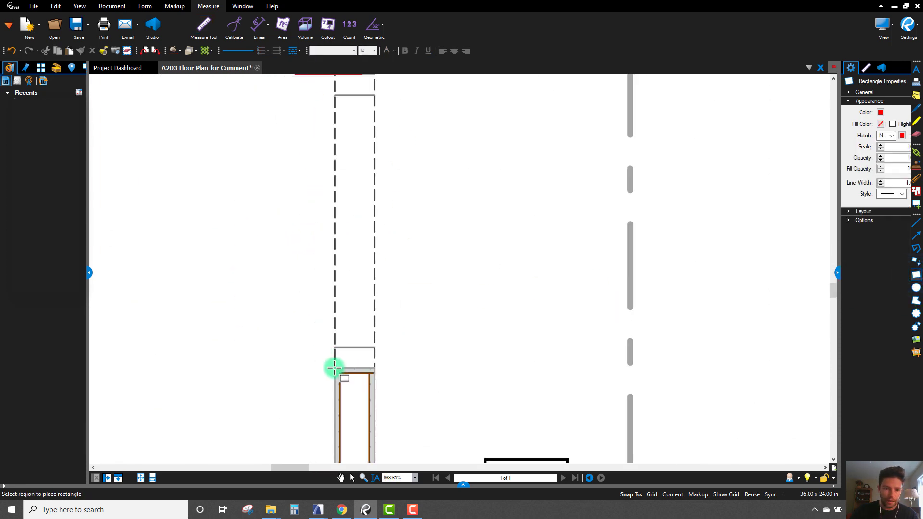
left_click(334, 368)
scroll(367, 244, "down", 1)
middle_click_drag(362, 170, 352, 264)
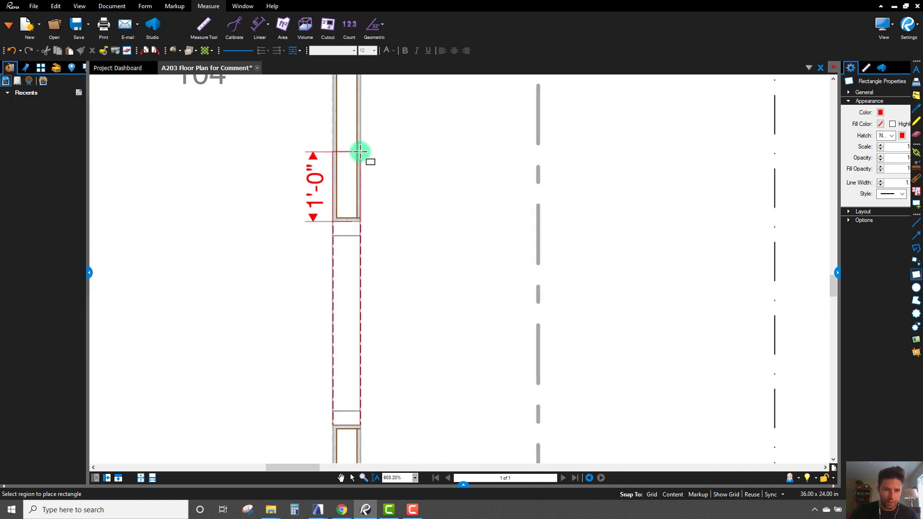
left_click(361, 152)
Step: Place a Cloud+ markup around the rectangle with its callout in the living room reading "ENLARGE DOOR 1'-0""
scroll(384, 212, "down", 2)
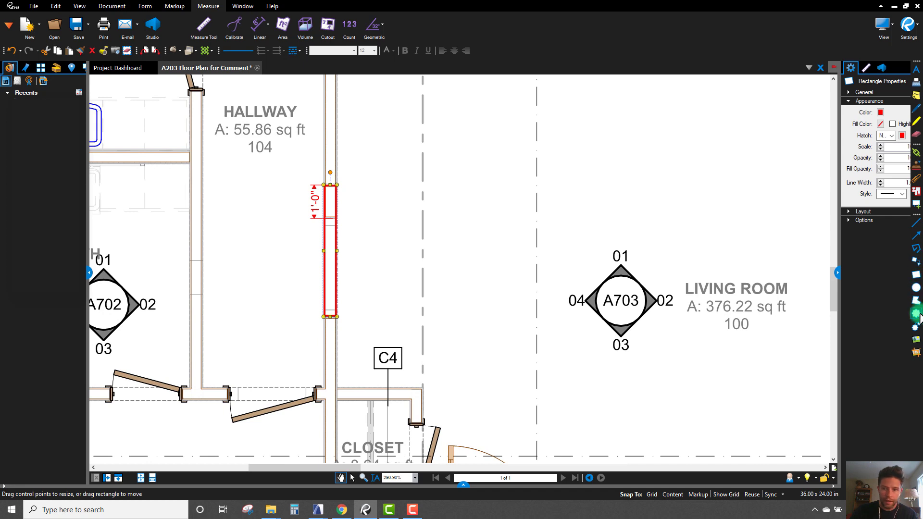
left_click(917, 315)
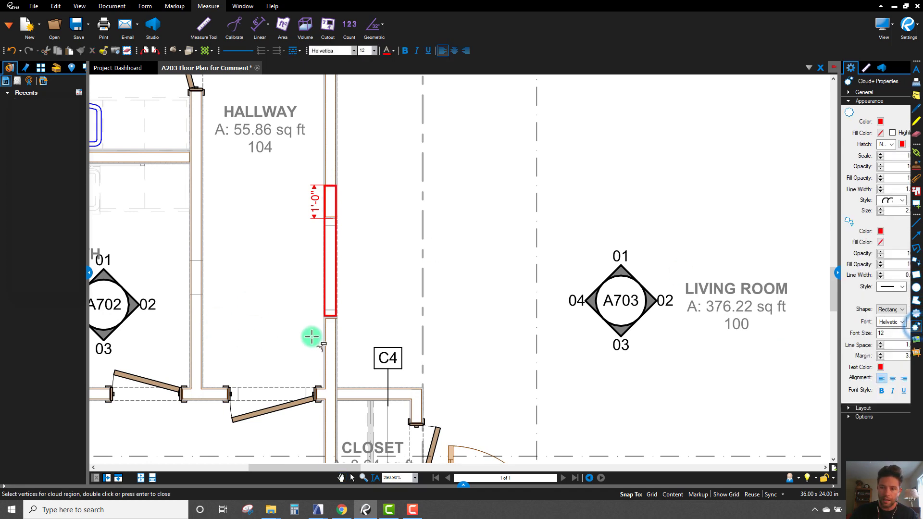
mouse_move(312, 337)
left_mouse_down()
mouse_move(313, 218)
mouse_move(345, 150)
mouse_move(360, 153)
left_mouse_up()
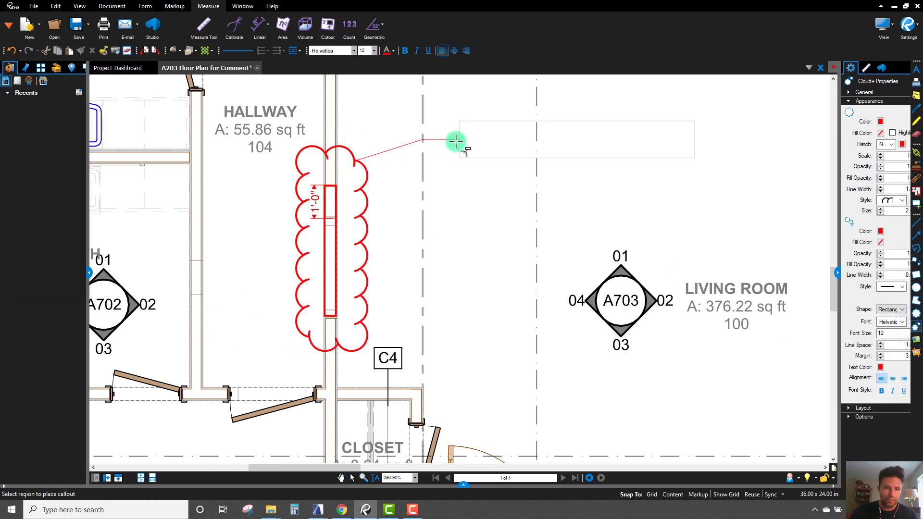
left_click(451, 136)
type("mak")
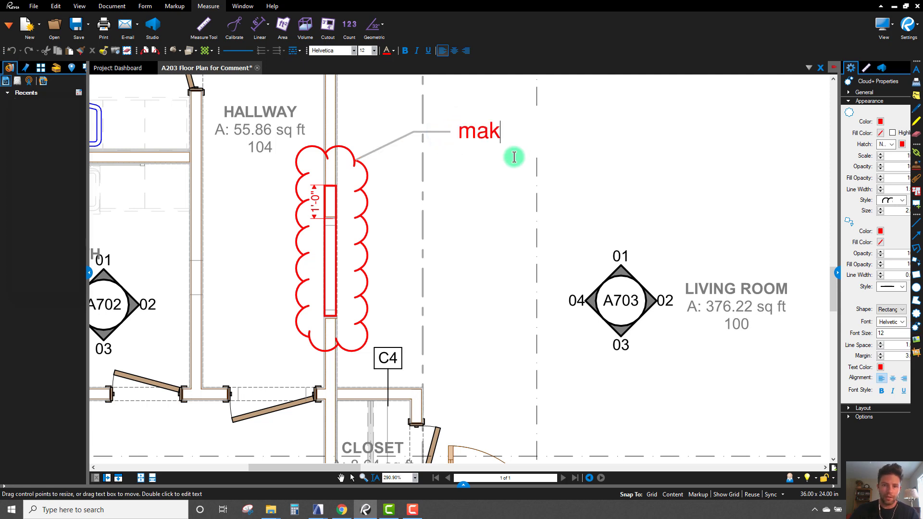
key("BackSpace")
key("BackSpace")
key("BackSpace")
key("Caps_Lock")
type("ENLARGE DOOR 1'-0\"")
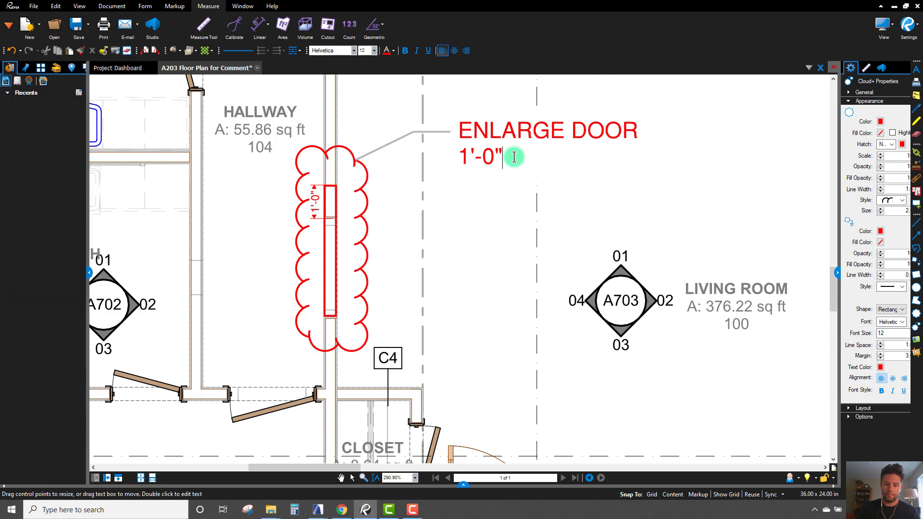
left_click(602, 200)
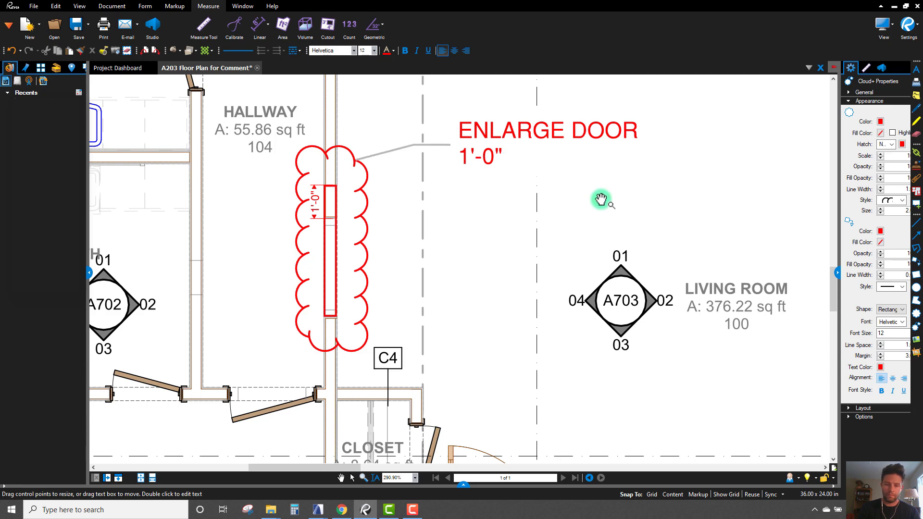
Step: Widen the callout's text box so that the door note fits on a single line
scroll(601, 200, "down", 2)
left_click_drag(537, 182, 568, 183)
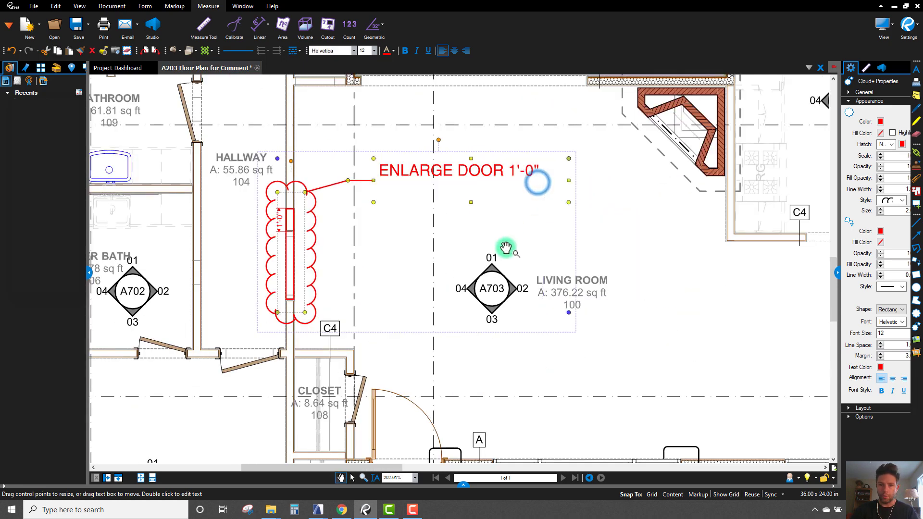
left_click(470, 200)
Step: Check the length measurement and the cloud callout, and save the marked-up PDF
scroll(310, 210, "up", 3)
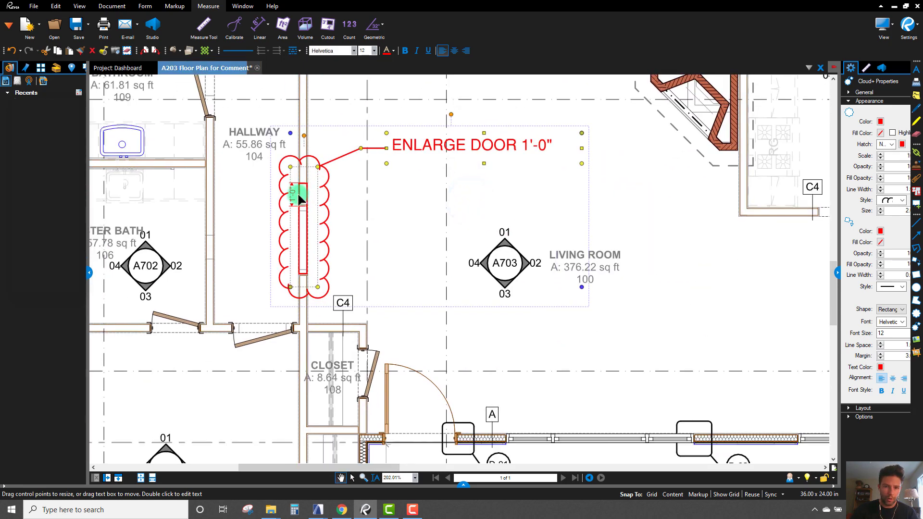
left_click(289, 191)
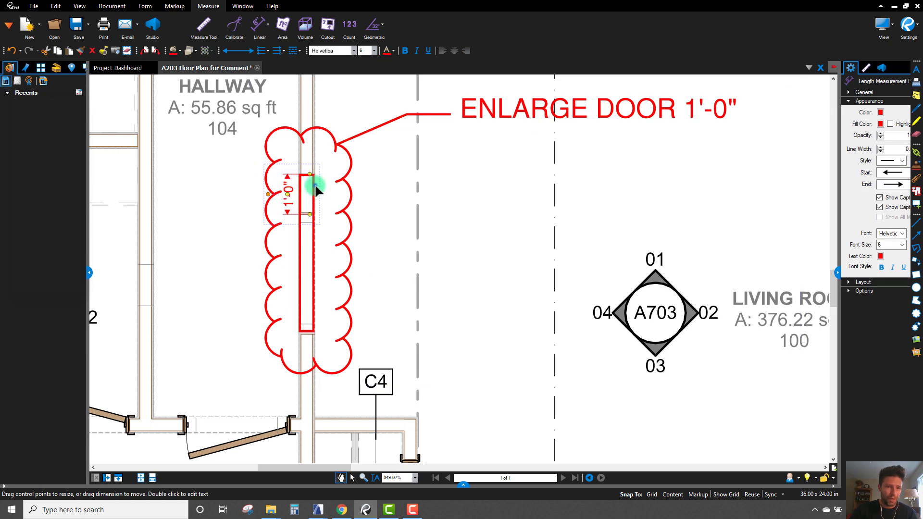
left_click(556, 106)
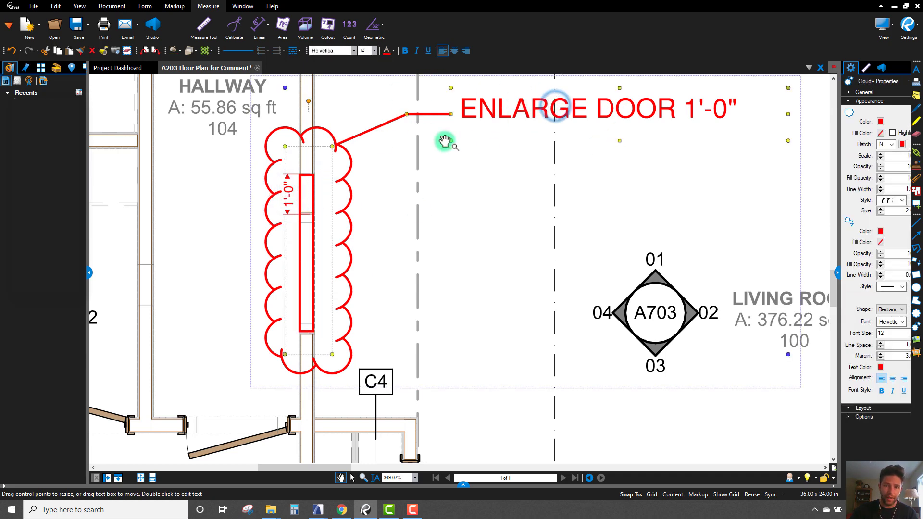
scroll(443, 140, "down", 5)
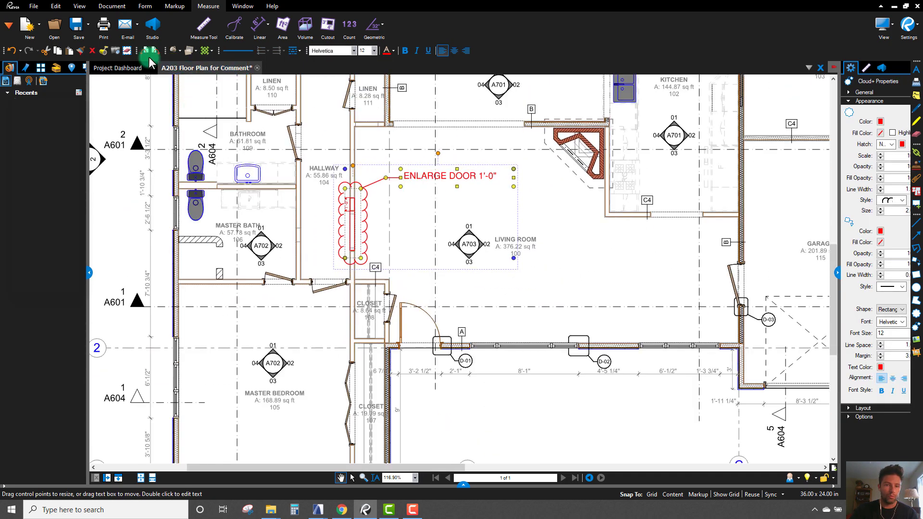
left_click(76, 25)
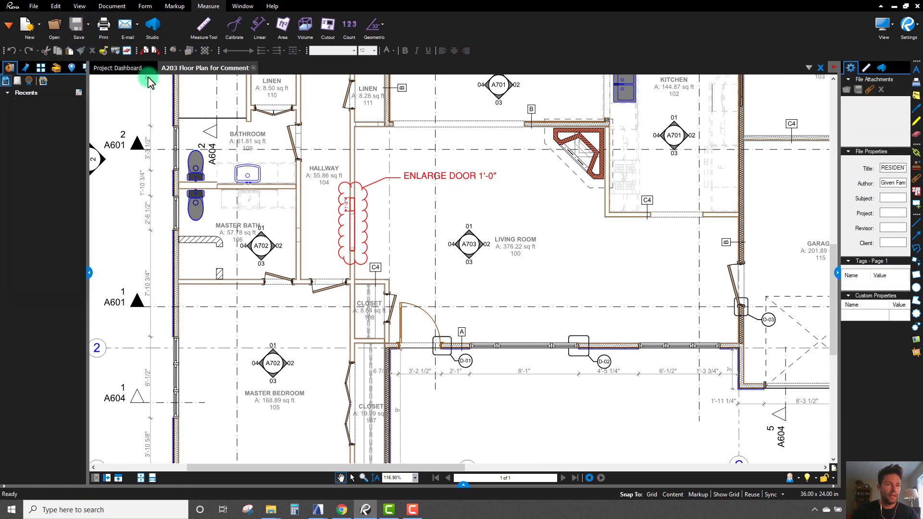
Step: Select the ENLARGE DOOR callout and show the list of all markups in the document
scroll(454, 248, "down", 4)
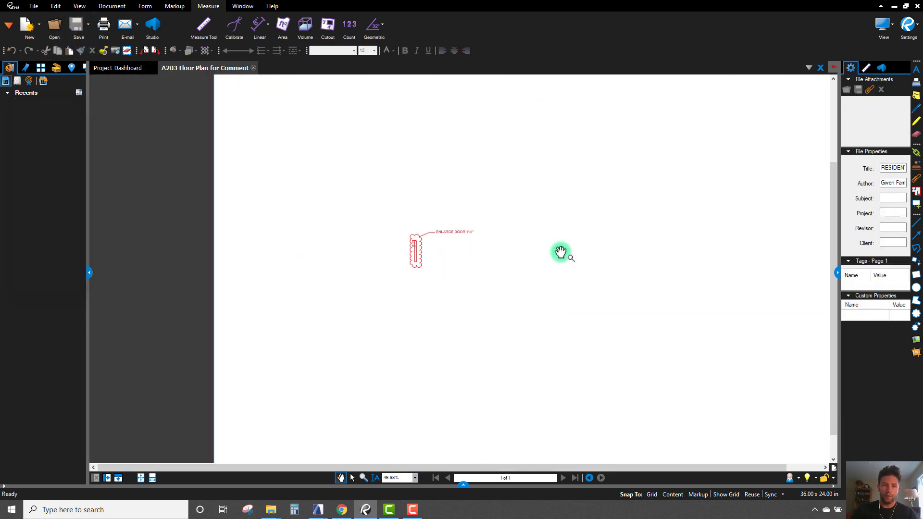
scroll(330, 243, "up", 4)
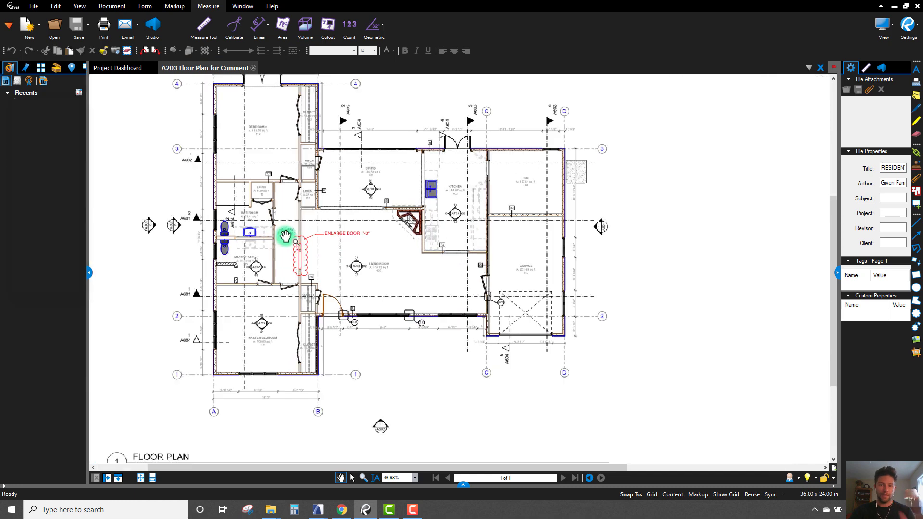
left_click_drag(367, 234, 369, 232)
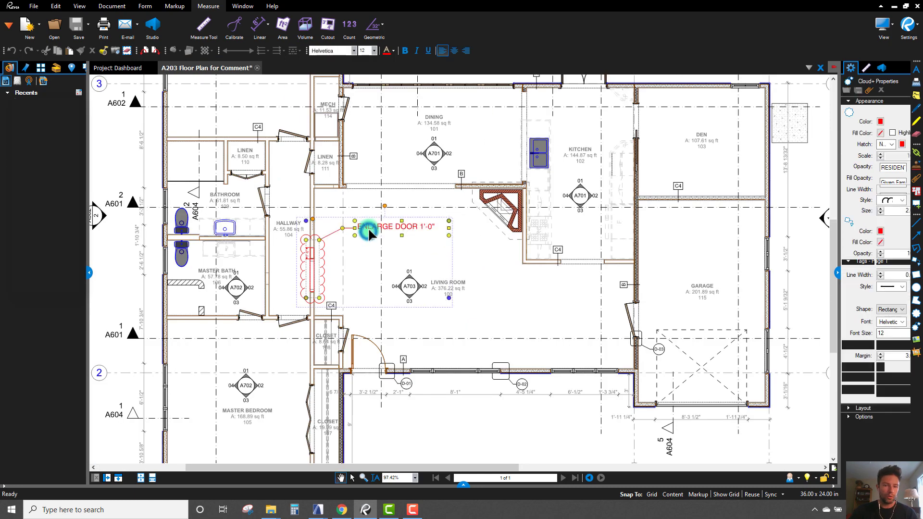
left_click(462, 486)
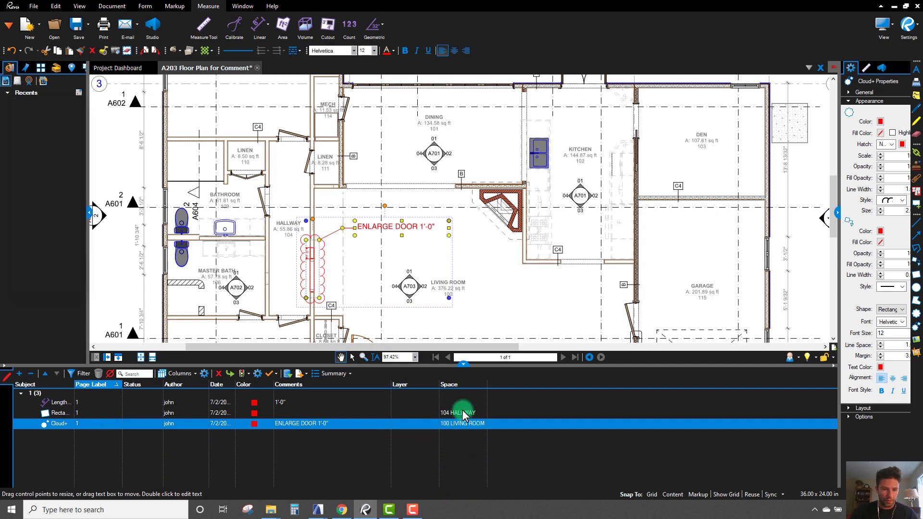
Step: Examine the layers that the 1'-0" length measurement can be assigned to, without choosing one
left_click(407, 414)
left_click(403, 402)
right_click(402, 402)
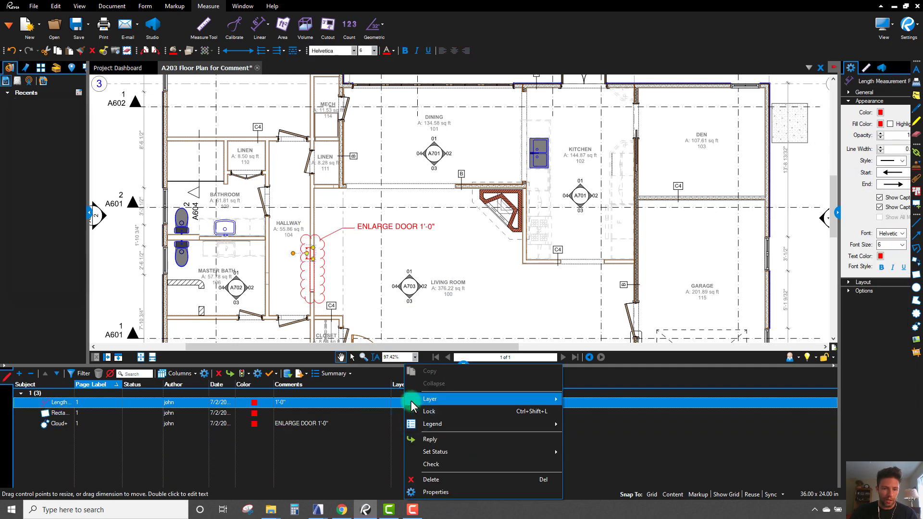
mouse_move(551, 398)
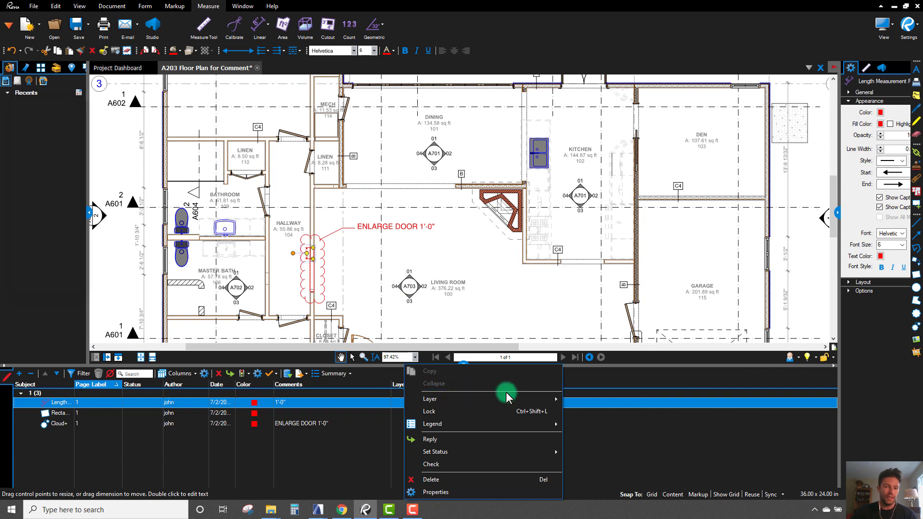
mouse_move(507, 396)
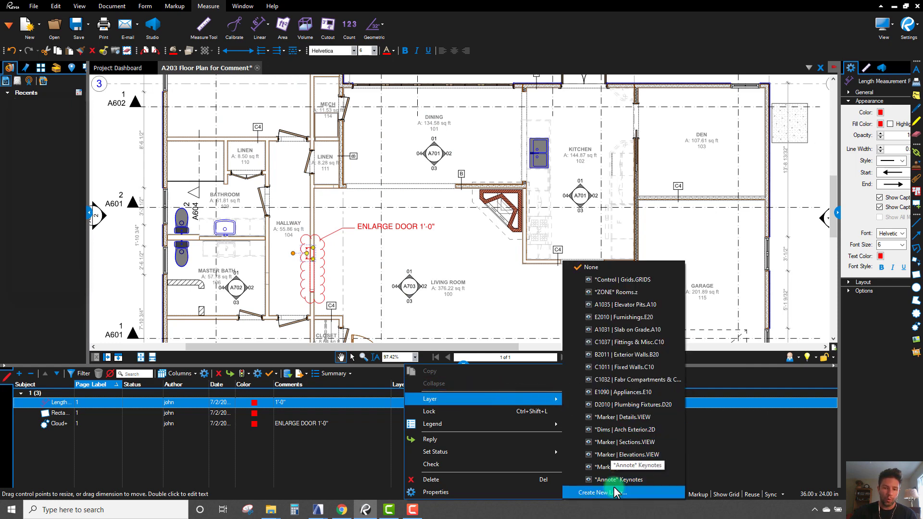
left_click(734, 453)
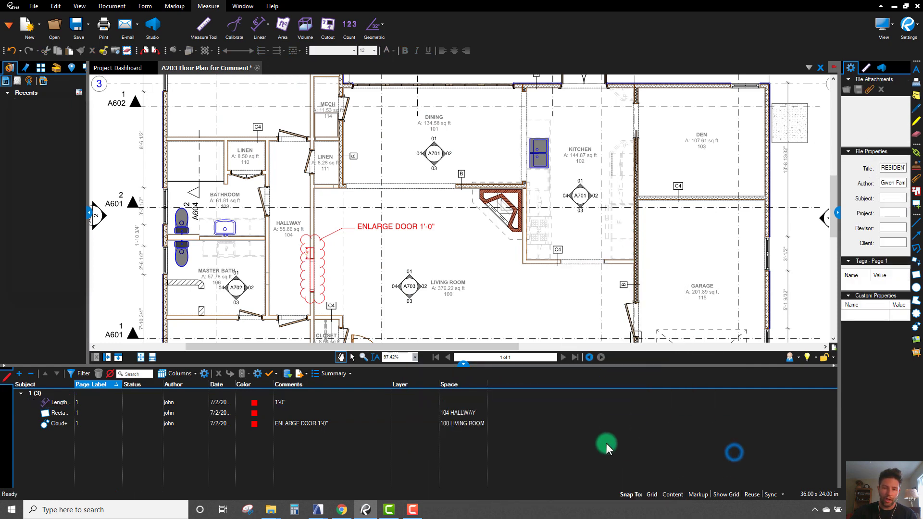
Step: Reduce the height of the markups list and minimize Revu to return to ARCHICAD
left_click_drag(390, 256, 392, 240)
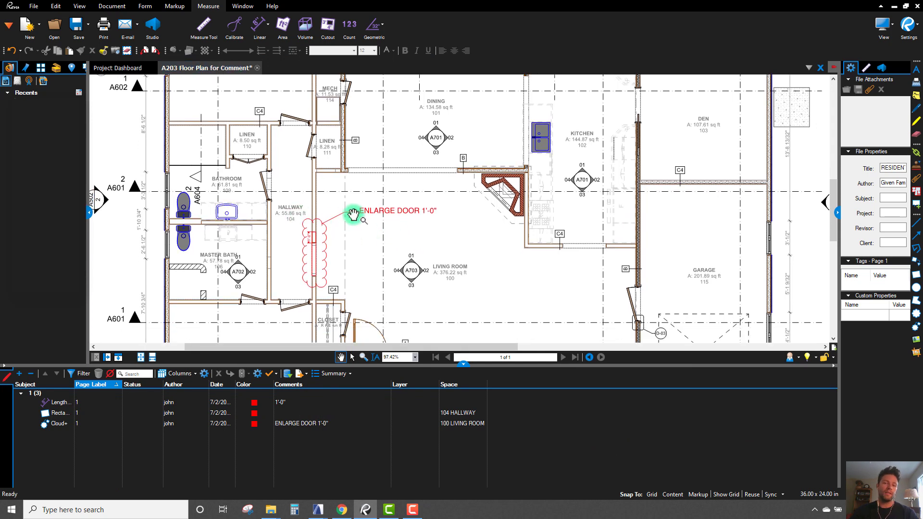
left_click_drag(465, 364, 463, 413)
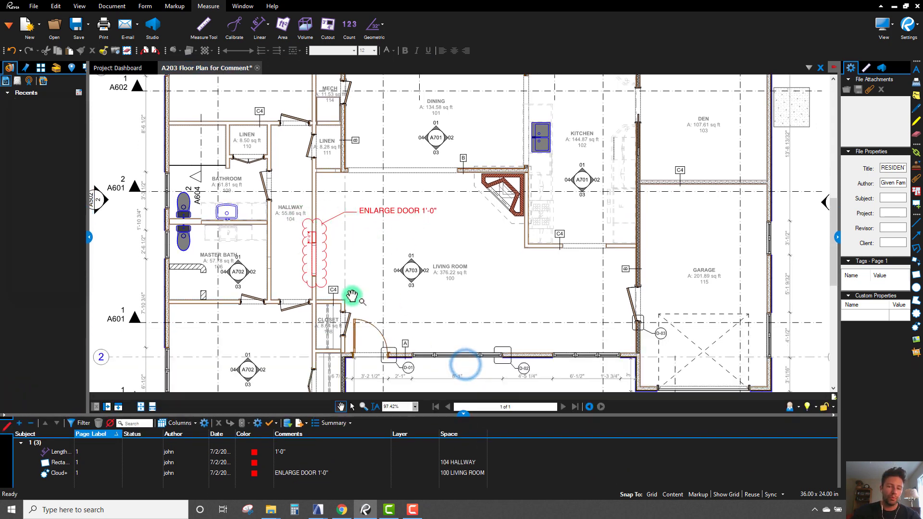
left_click(894, 8)
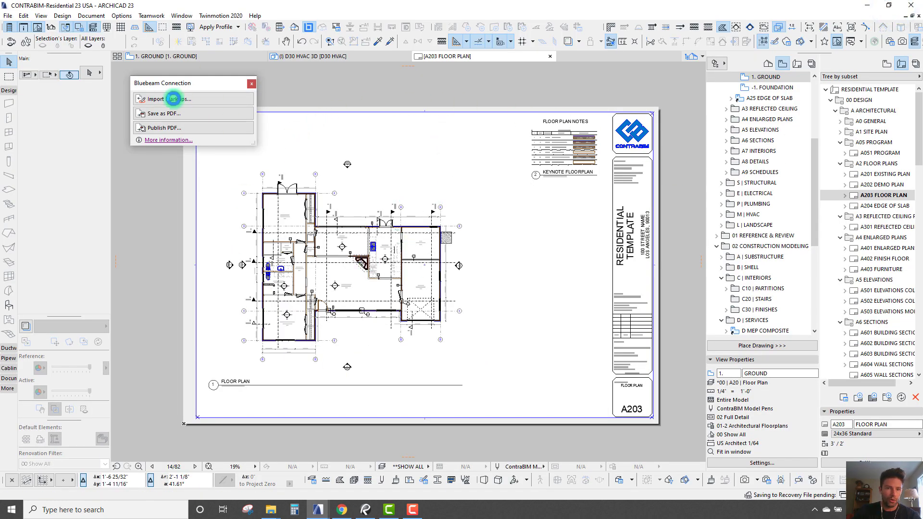
Step: Start importing markups from A203 Floor Plan for Comment.pdf and open the markup import options
left_click(171, 99)
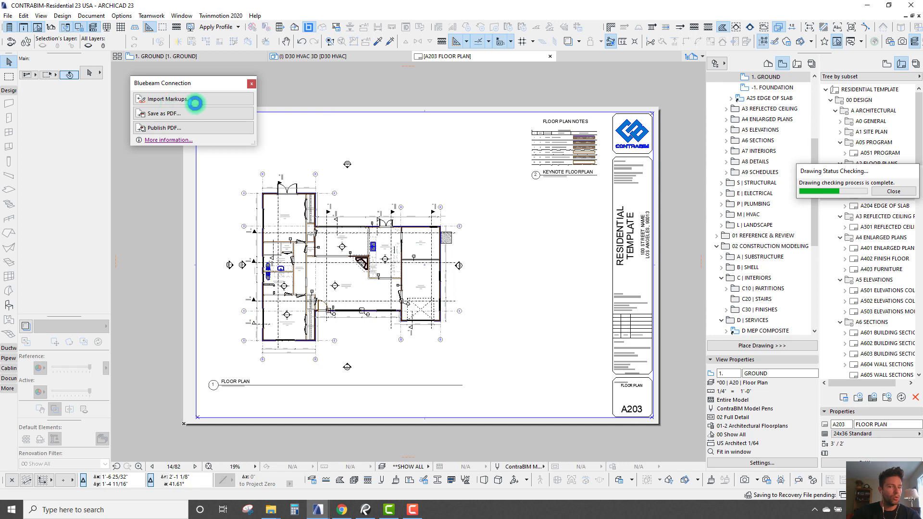
left_click(208, 102)
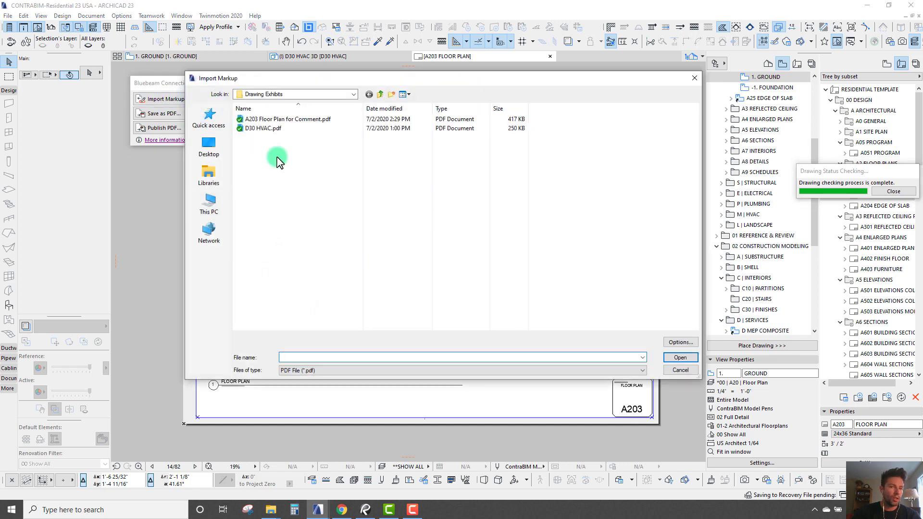
left_click(278, 120)
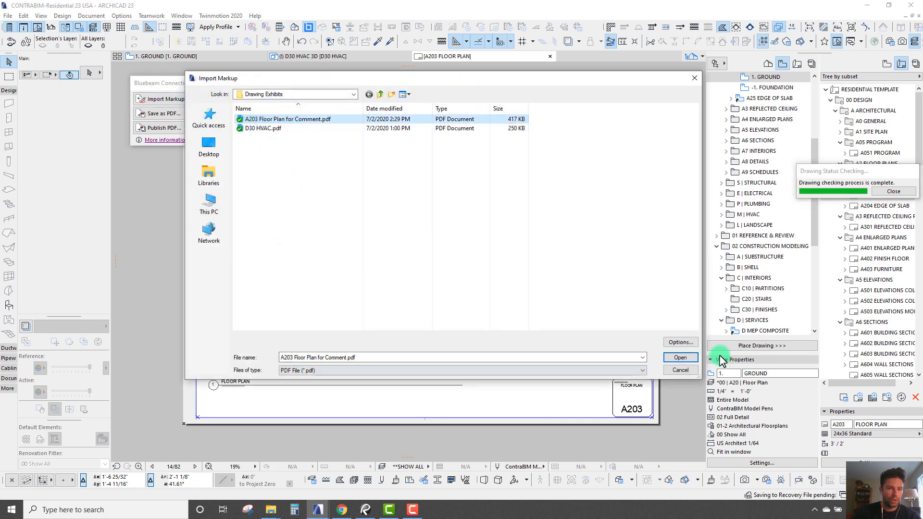
left_click(678, 343)
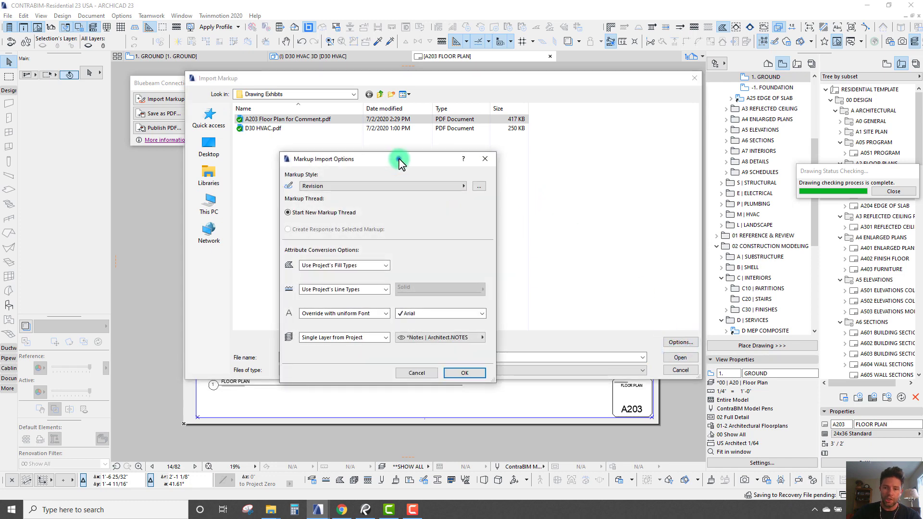
left_click_drag(398, 157, 517, 171)
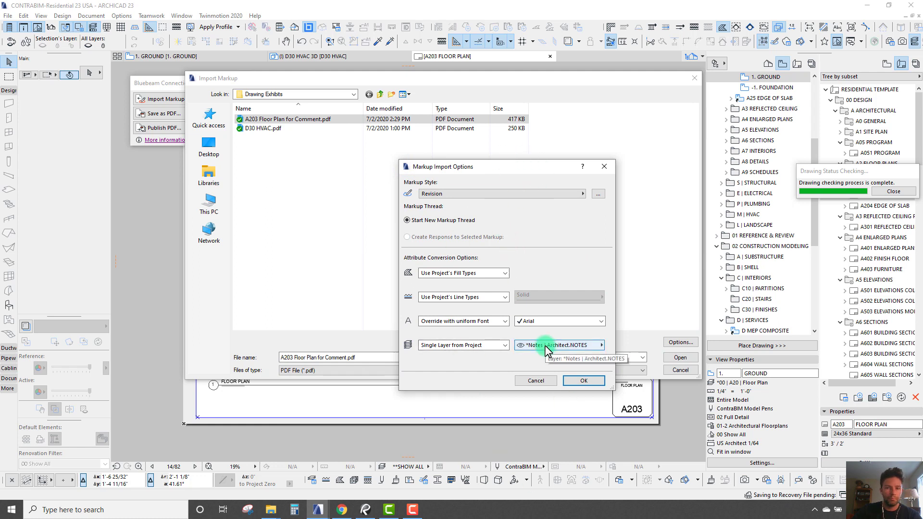
Step: Choose the Revision markup style with a new markup thread, and convert fills with Use Project's Fill Types
left_click(520, 194)
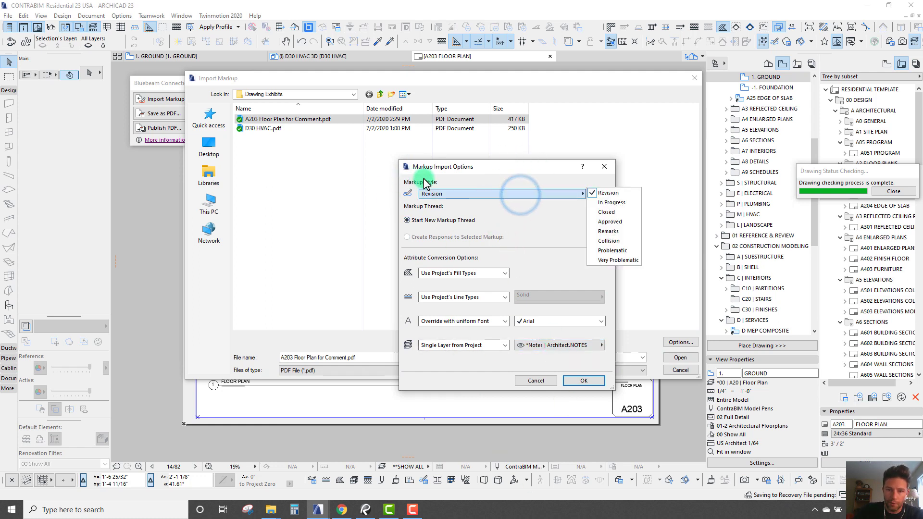
left_click(618, 193)
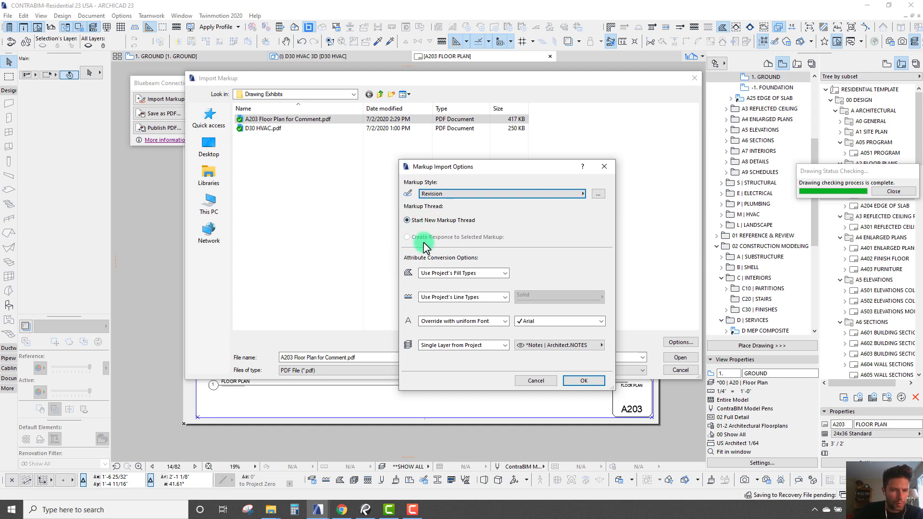
left_click(407, 219)
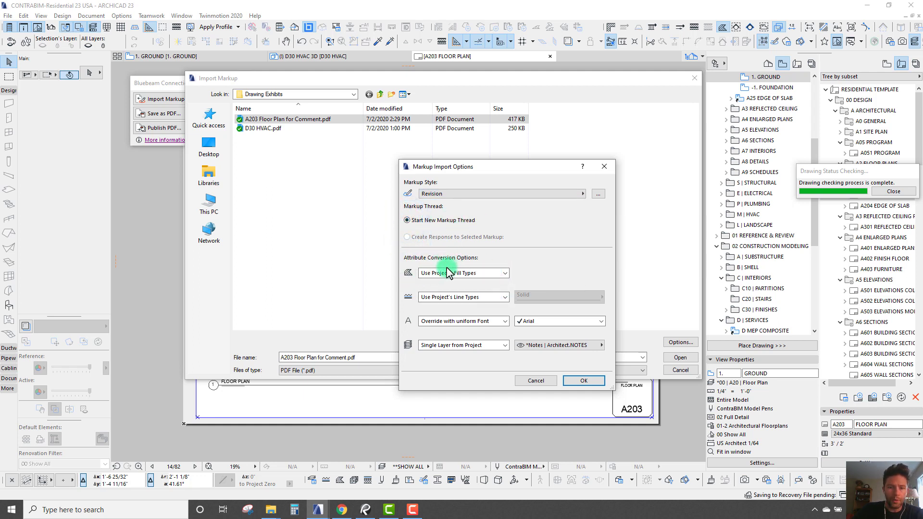
left_click(505, 273)
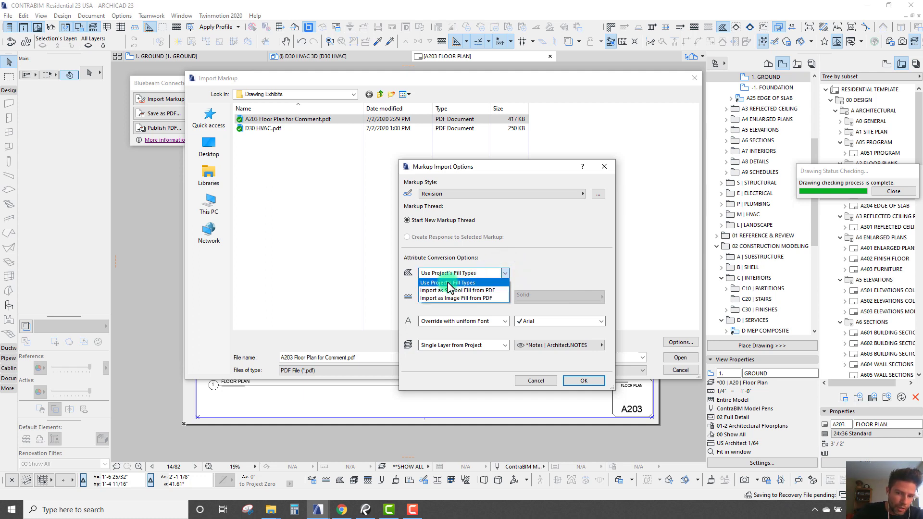
left_click(447, 285)
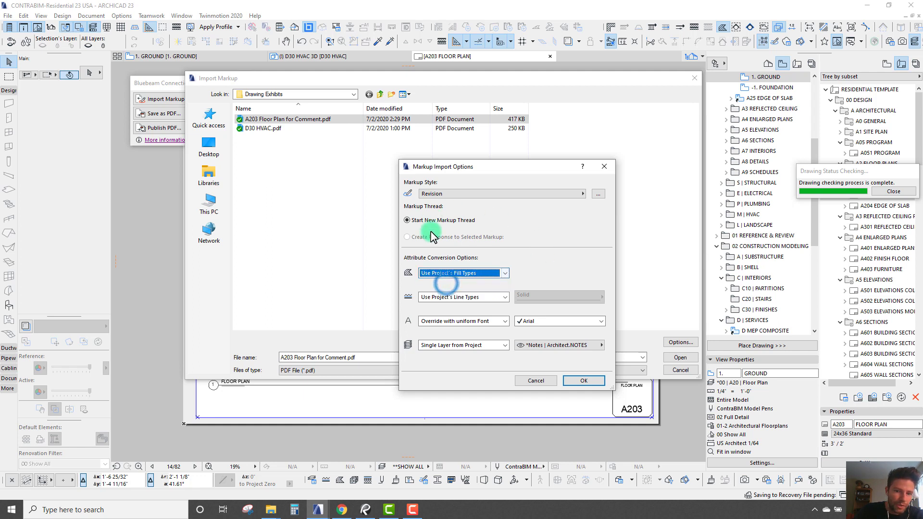
Step: Try overriding the lines with a uniform line type, look through the available types, and return to Use Project's Line Types
left_click(505, 299)
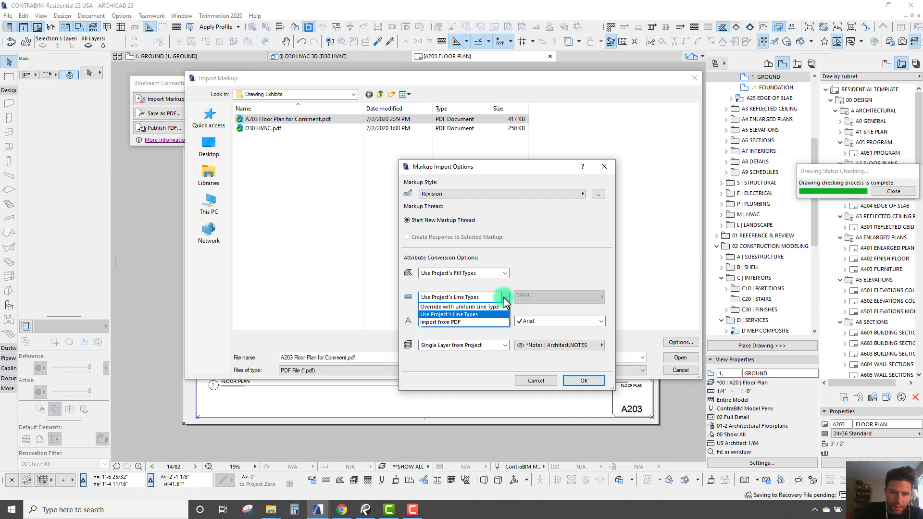
left_click(476, 307)
left_click(560, 297)
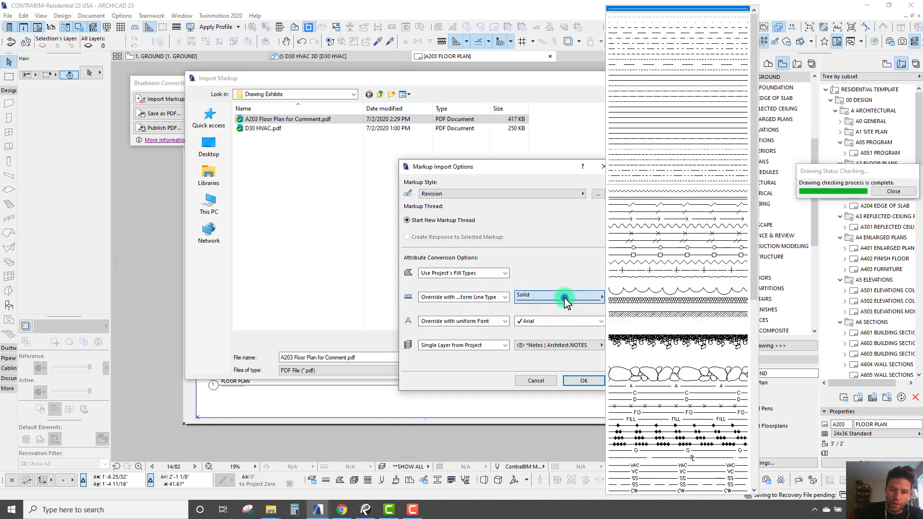
left_click(563, 297)
left_click(505, 297)
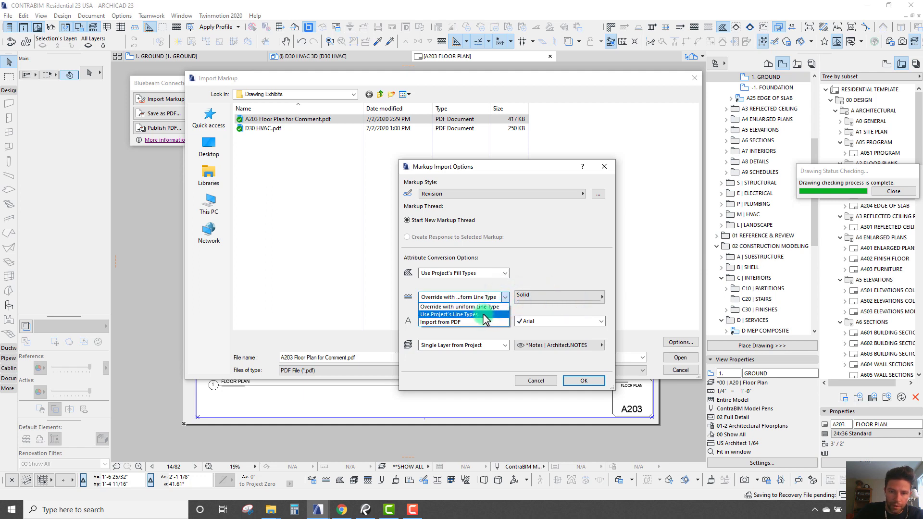
left_click(482, 313)
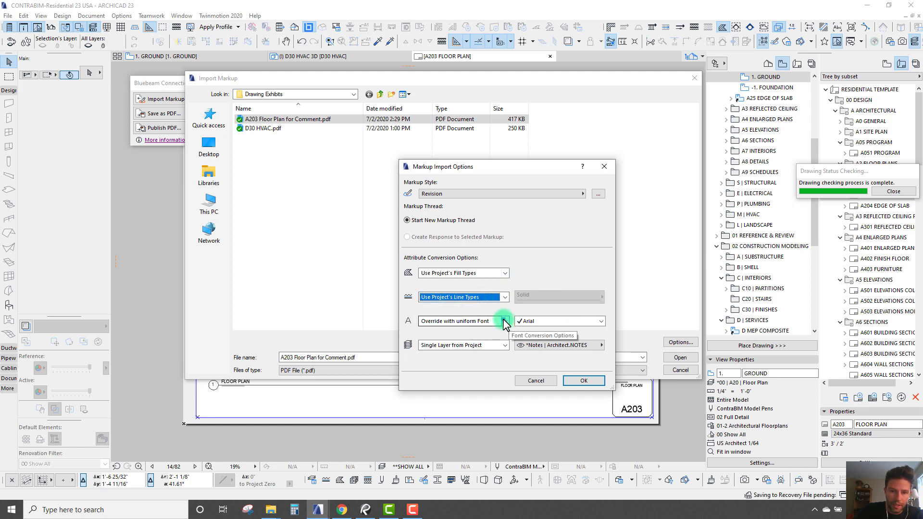
Step: Review the font and layer conversion choices, keeping Override with uniform Font in Arial
left_click(504, 321)
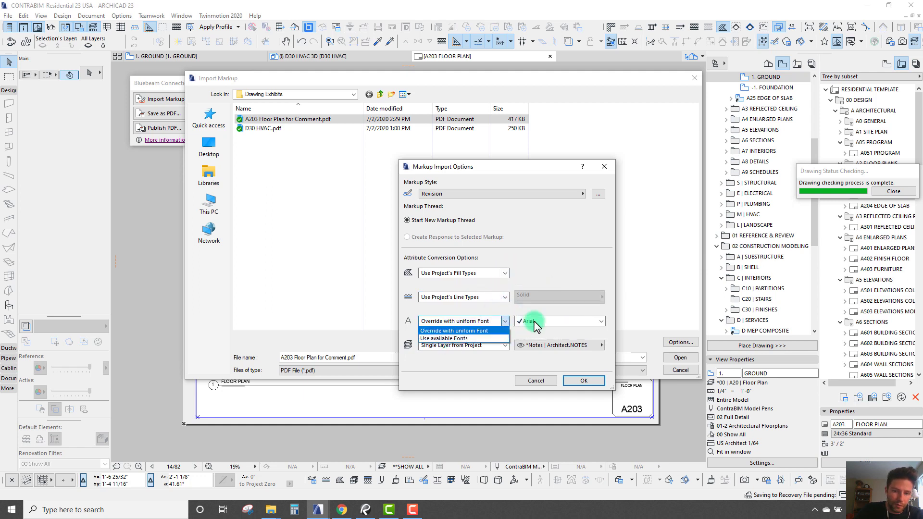
left_click(545, 307)
left_click(504, 346)
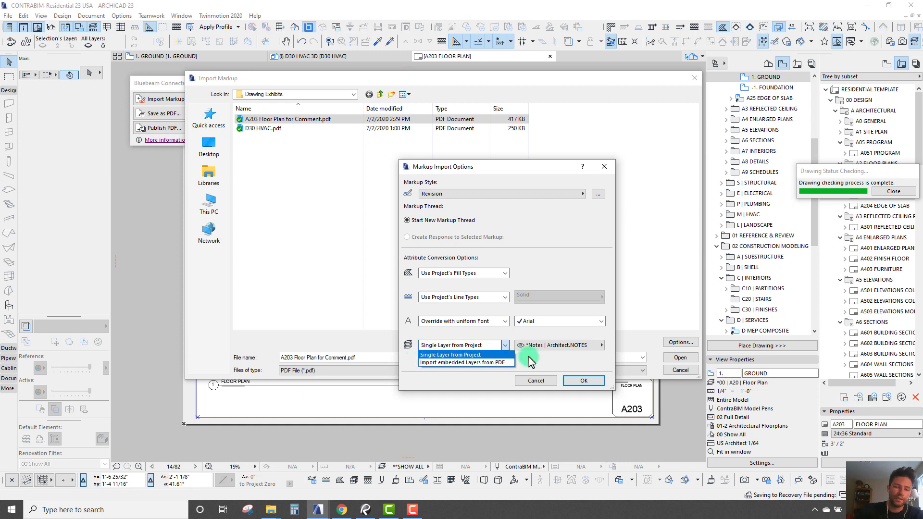
Step: Try *Notes | Construction Manager.NOTES and *Notes | General Contractor.NOTES as the layer for the imported markups
left_click(555, 345)
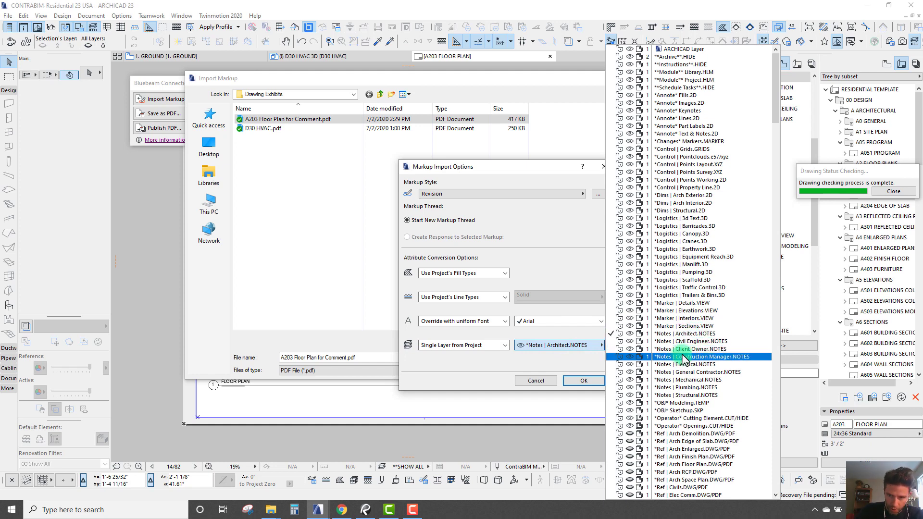
left_click(684, 357)
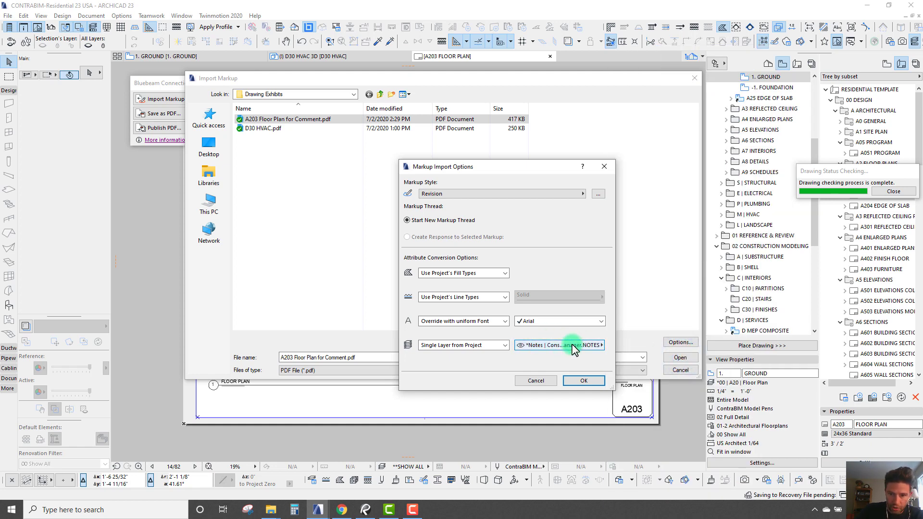
left_click(574, 346)
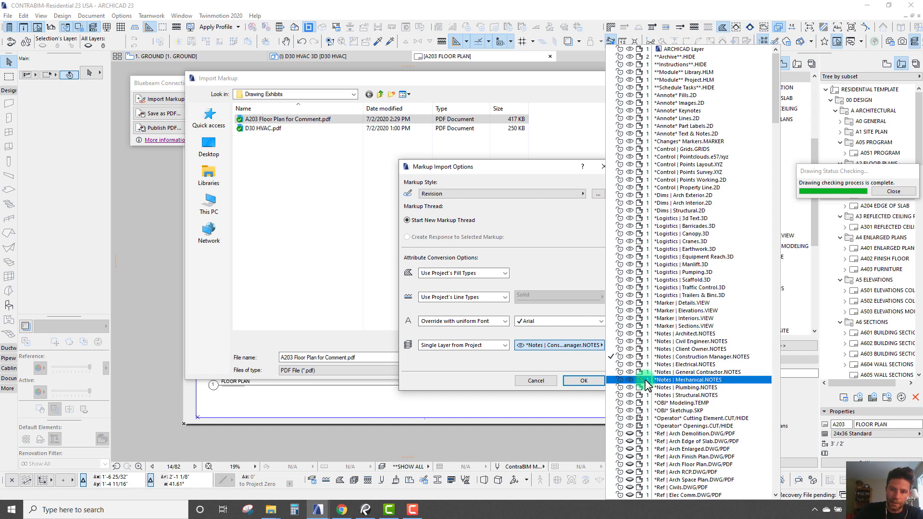
left_click(665, 358)
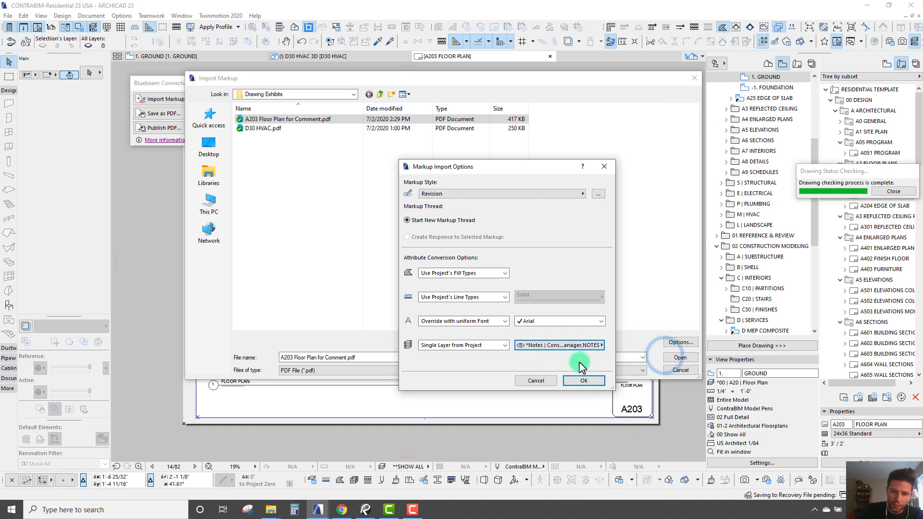
left_click(555, 356)
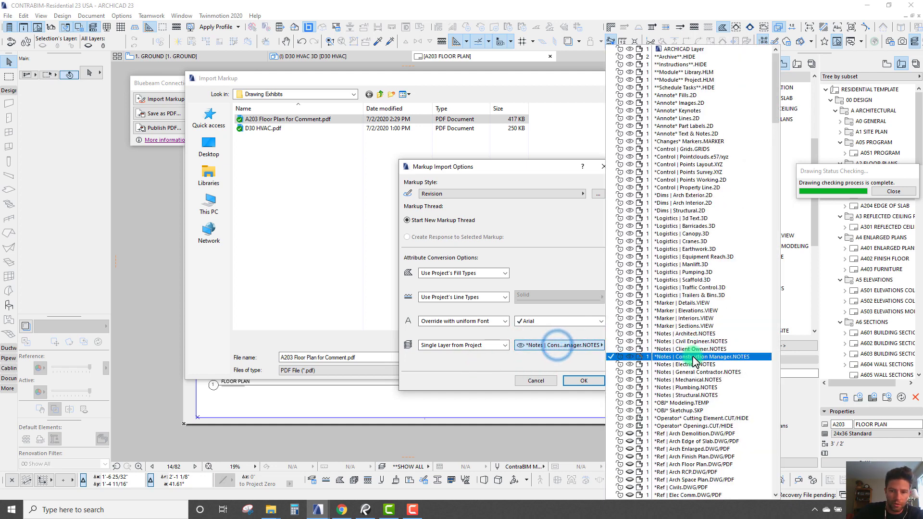
left_click(698, 371)
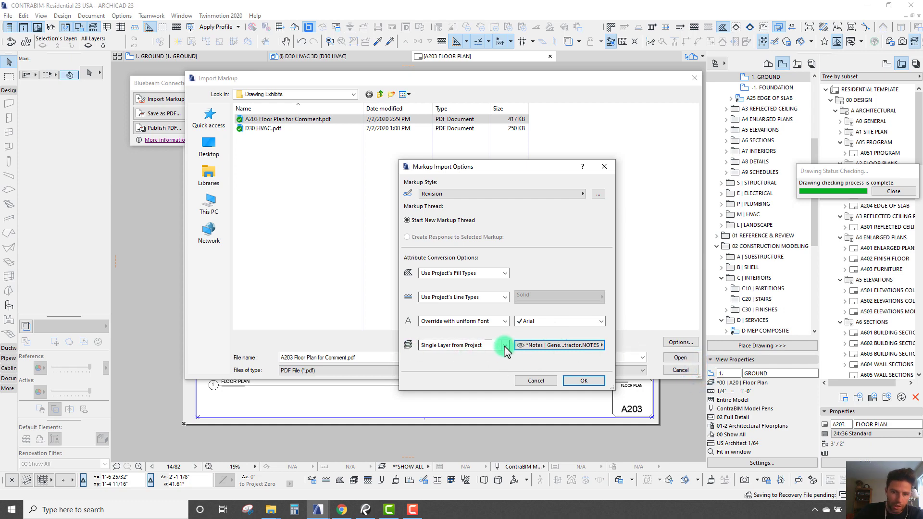
Step: Set the import layer to *Notes | Client Owner.NOTES with Single Layer from Project, and accept the import options
left_click(553, 345)
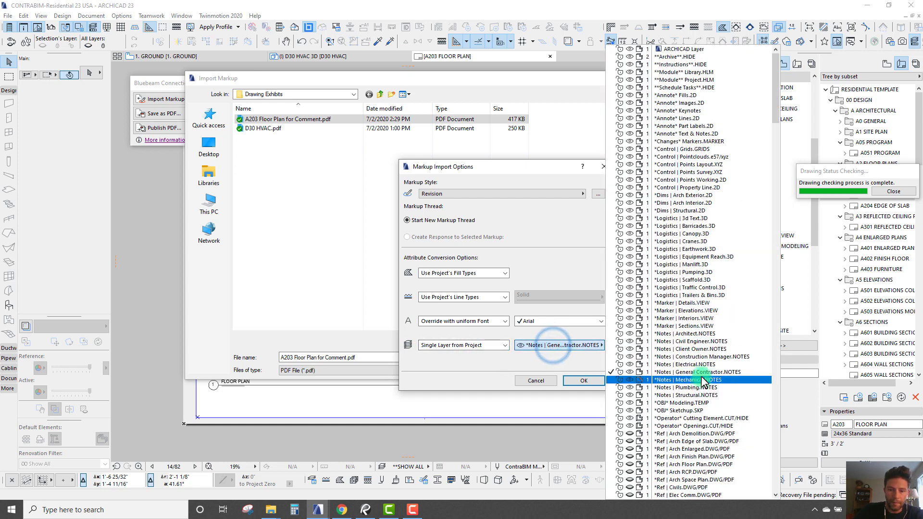
left_click(701, 350)
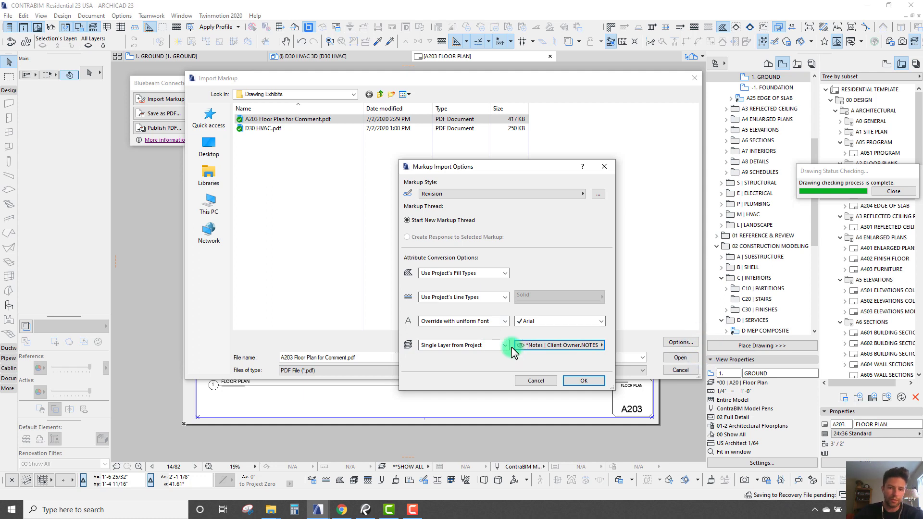
left_click(457, 345)
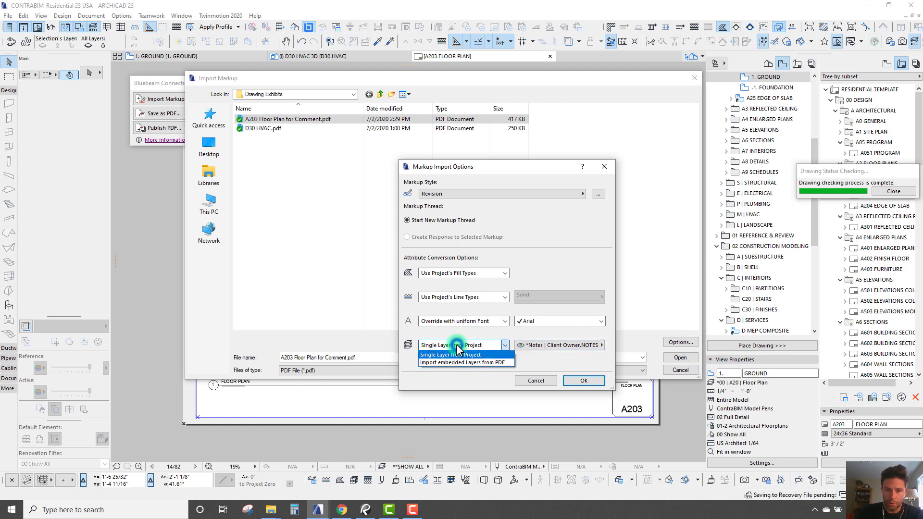
left_click(456, 354)
left_click_drag(528, 165, 473, 152)
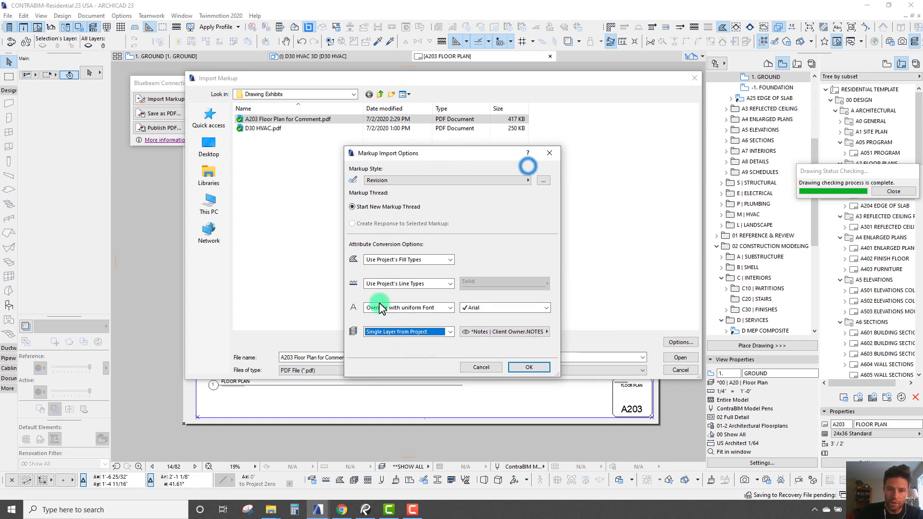
left_click(529, 368)
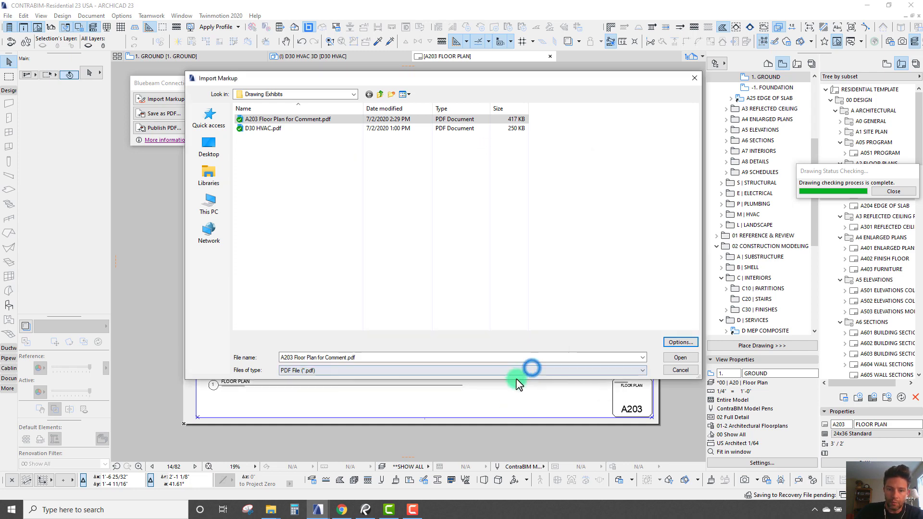
Step: Open the selected PDF and import the markups of its A203 FLOOR PLAN source document
left_click(680, 360)
left_click_drag(383, 151, 500, 165)
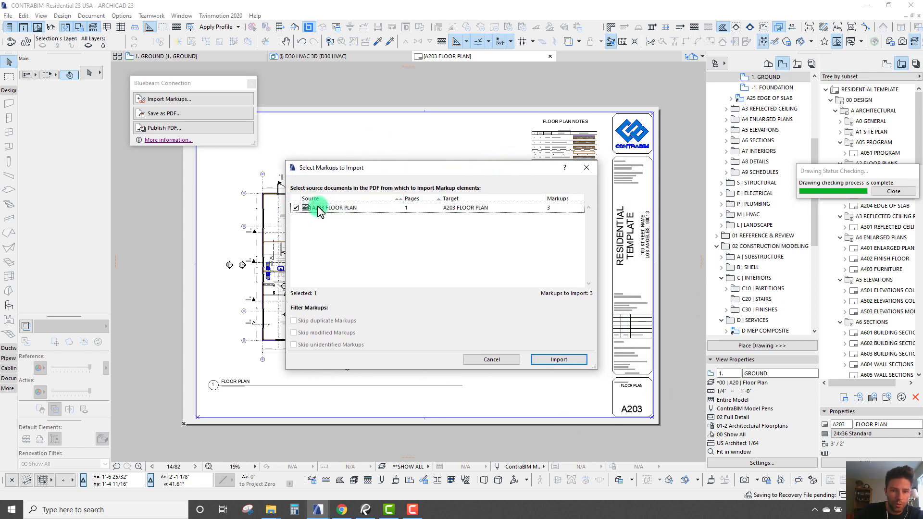
mouse_move(552, 213)
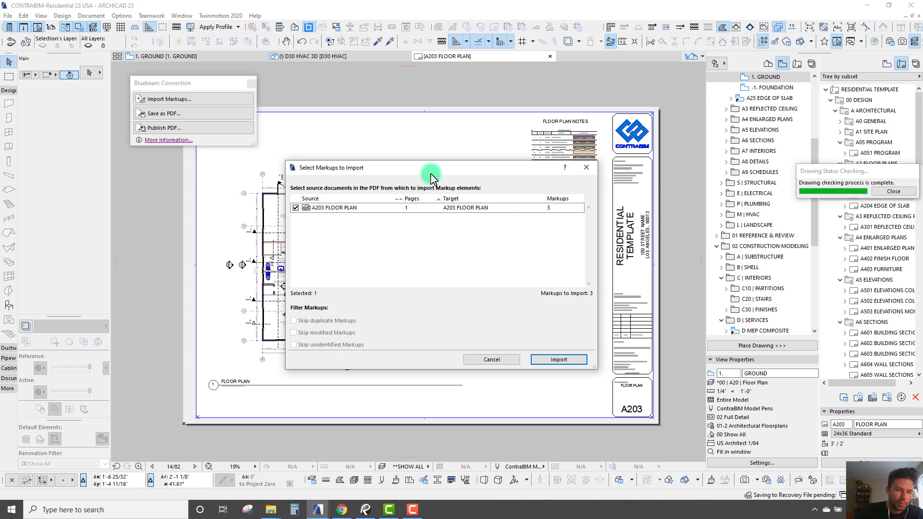
mouse_move(431, 178)
left_mouse_down()
mouse_move(425, 185)
mouse_move(427, 176)
left_mouse_up()
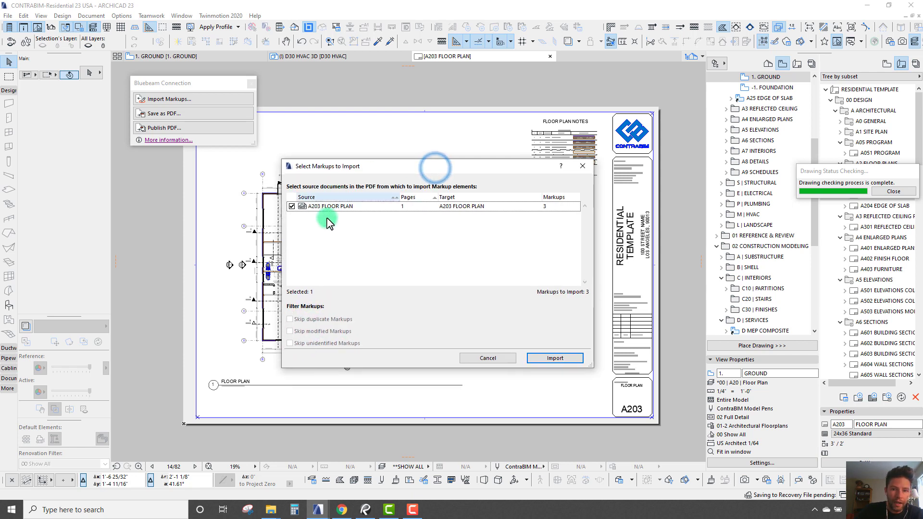
left_click(552, 358)
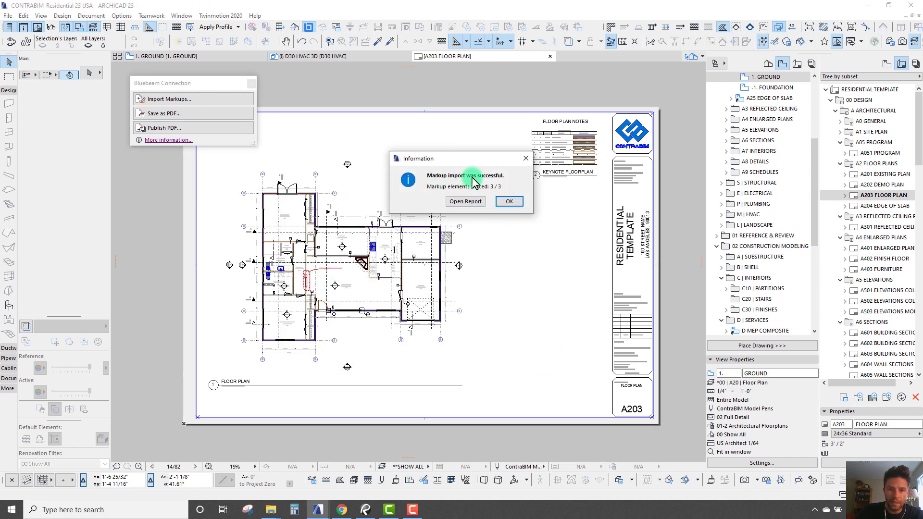
Step: Read and close the markup import report, and inspect the ENLARGE DOOR 1'-0" cloud callout between the hallway and living room
left_click(465, 202)
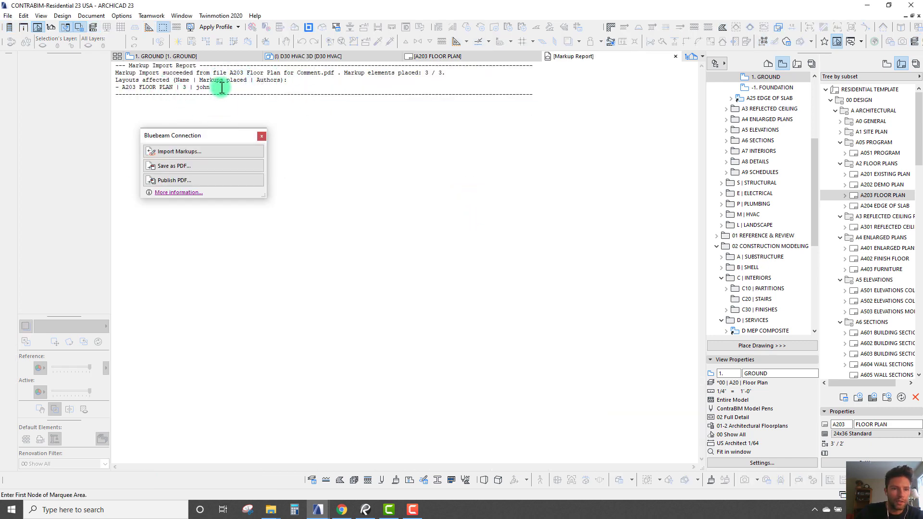
left_click(153, 72)
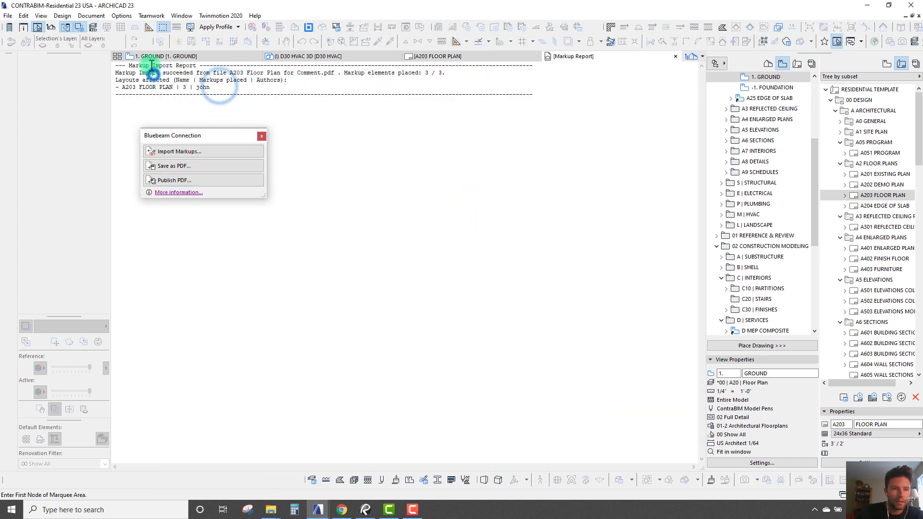
left_click(676, 57)
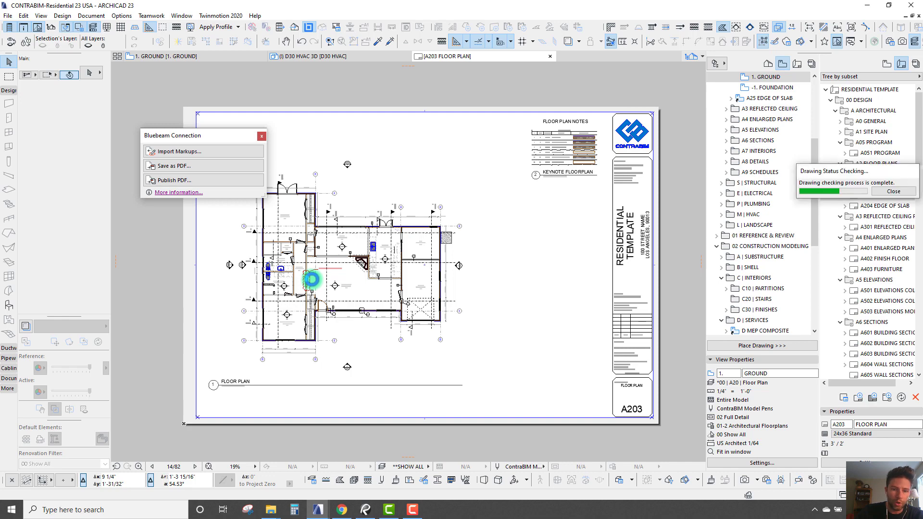
scroll(308, 277, "up", 8)
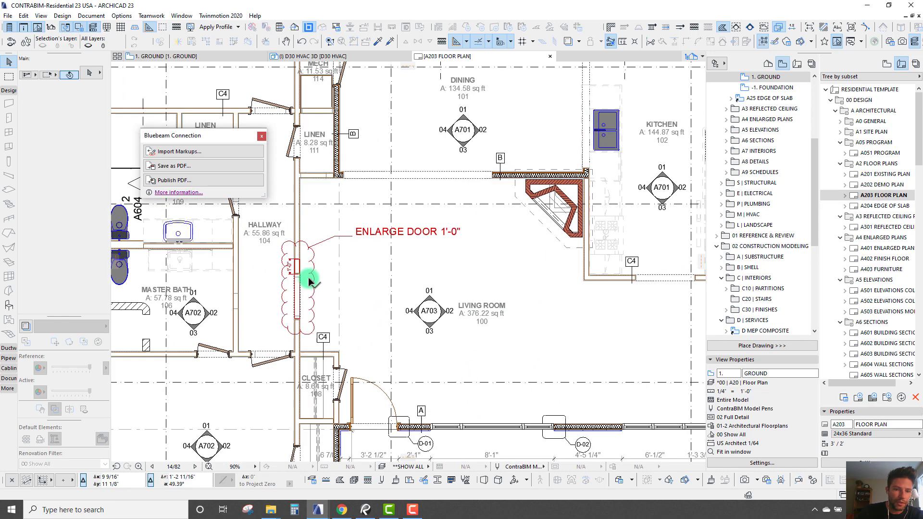
Step: Select the revision cloud, the dimension arrowhead and the 1'-0" text in turn to inspect the imported markup elements
left_click(393, 224)
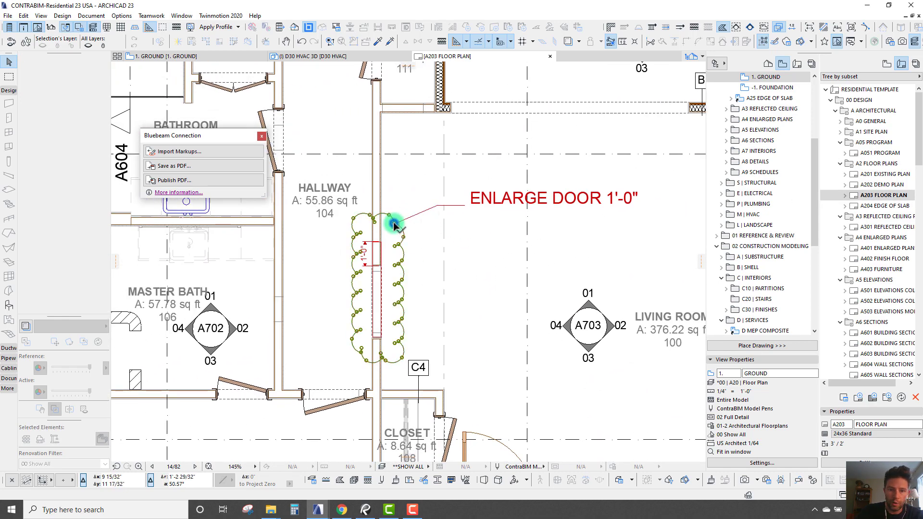
scroll(364, 240, "up", 6)
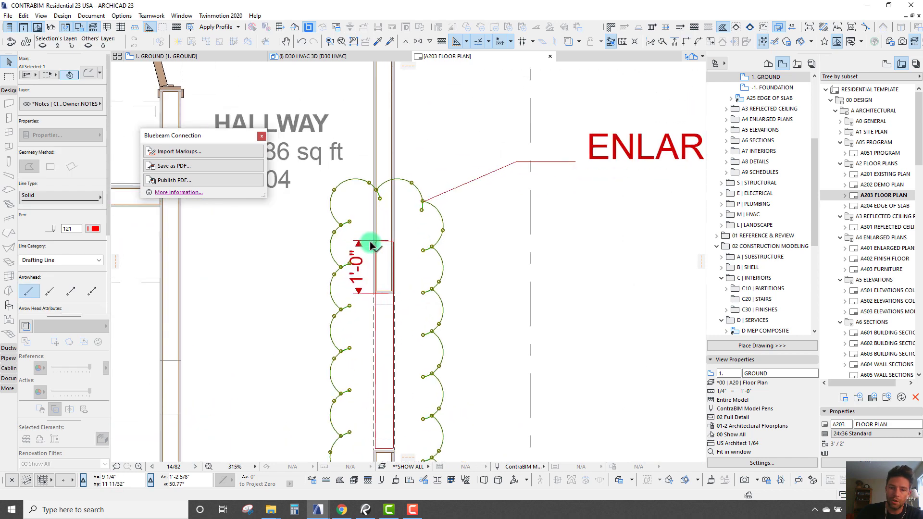
left_click(350, 239)
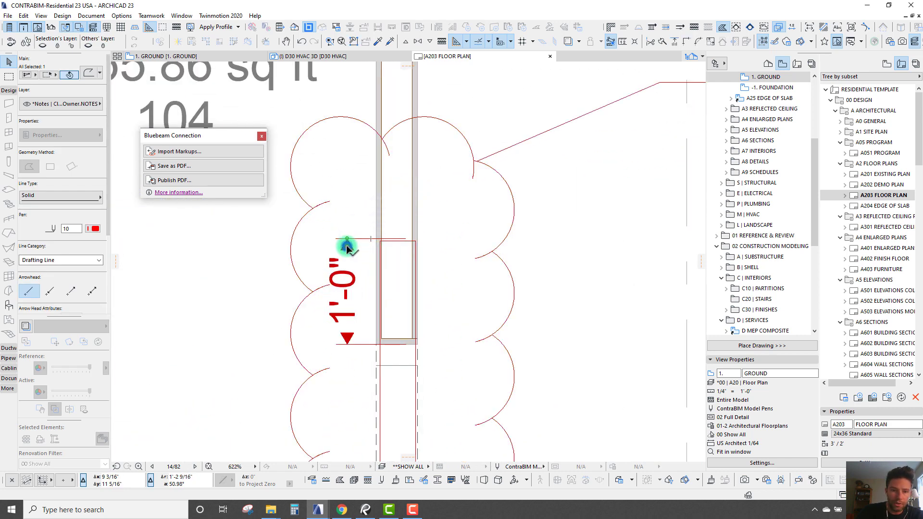
left_click(347, 246)
left_click(347, 291)
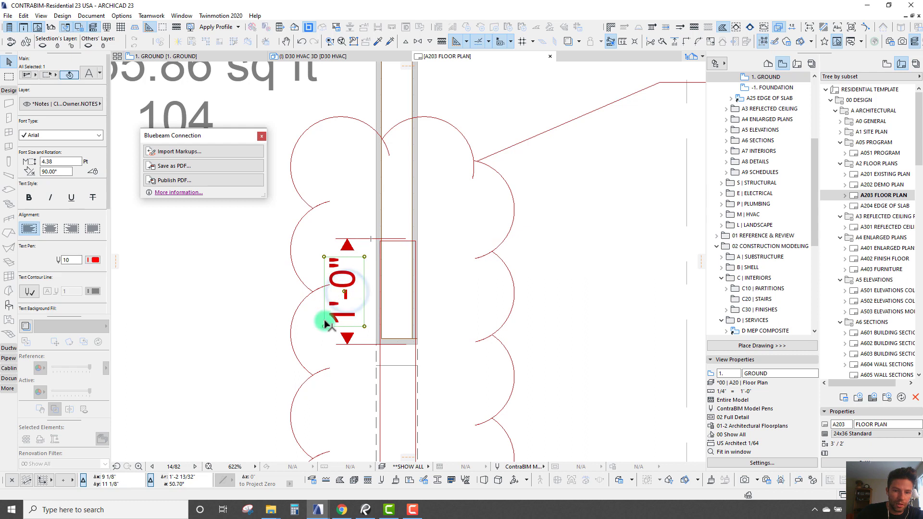
Step: Open the imported 1'-0" text for editing to examine its content, and leave it without changing anything
double_click(343, 308)
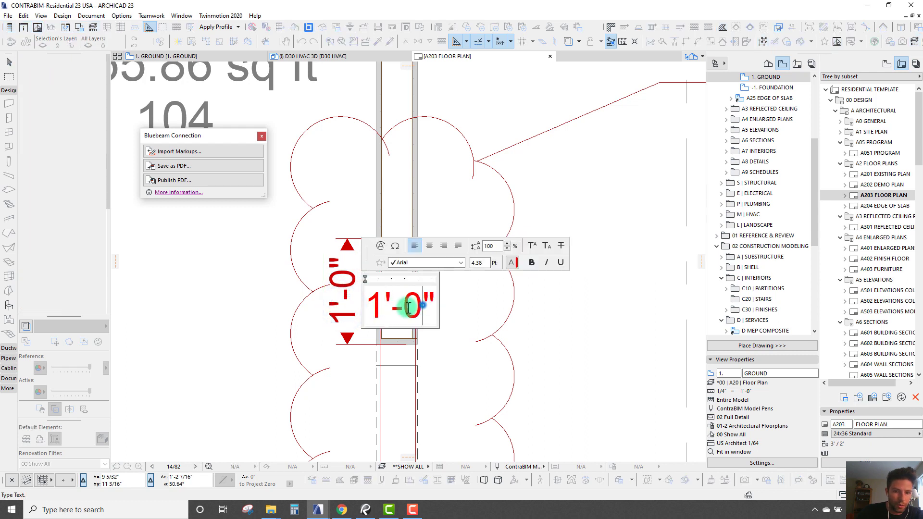
double_click(408, 306)
left_click(568, 317)
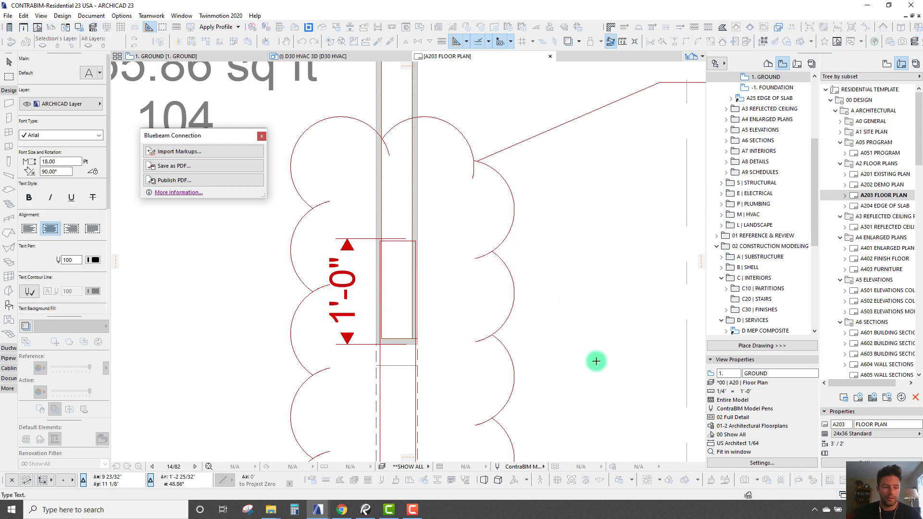
key("Escape")
scroll(474, 304, "down", 3)
scroll(474, 304, "down", 3)
middle_click_drag(567, 302, 430, 253)
scroll(370, 220, "up", 2)
middle_click_drag(369, 221, 386, 193)
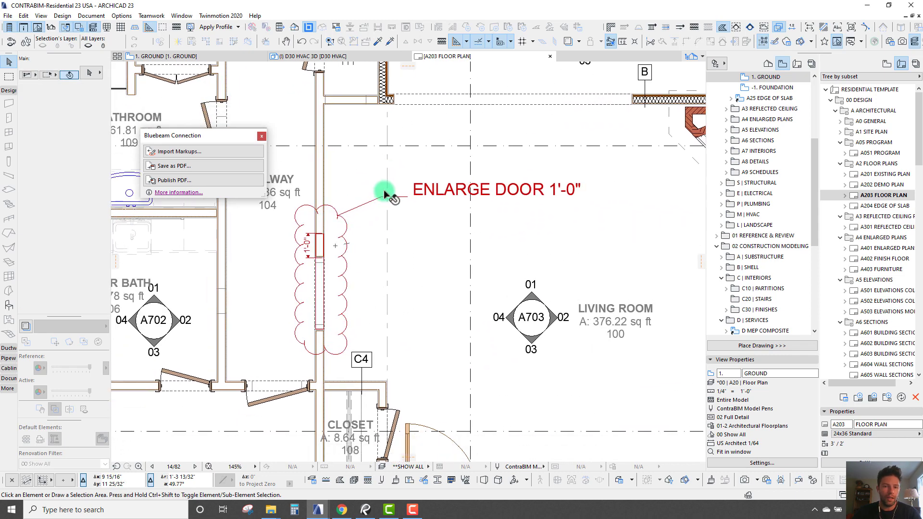
Step: Display the Markup Tools palette, enlarge it to show all A203 FLOOR PLAN entries, and place it clear of the markups
left_click(774, 41)
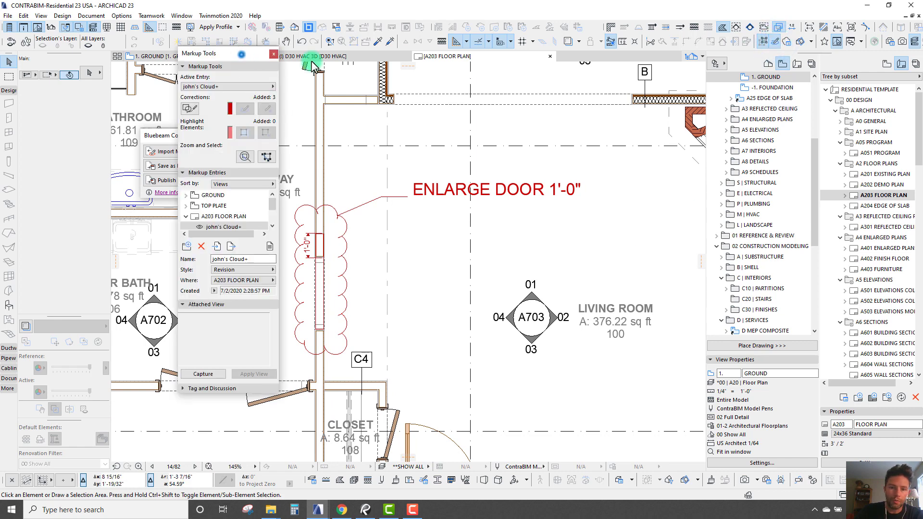
left_click_drag(313, 64, 631, 59)
left_click_drag(667, 400, 758, 498)
left_click_drag(625, 58, 780, 41)
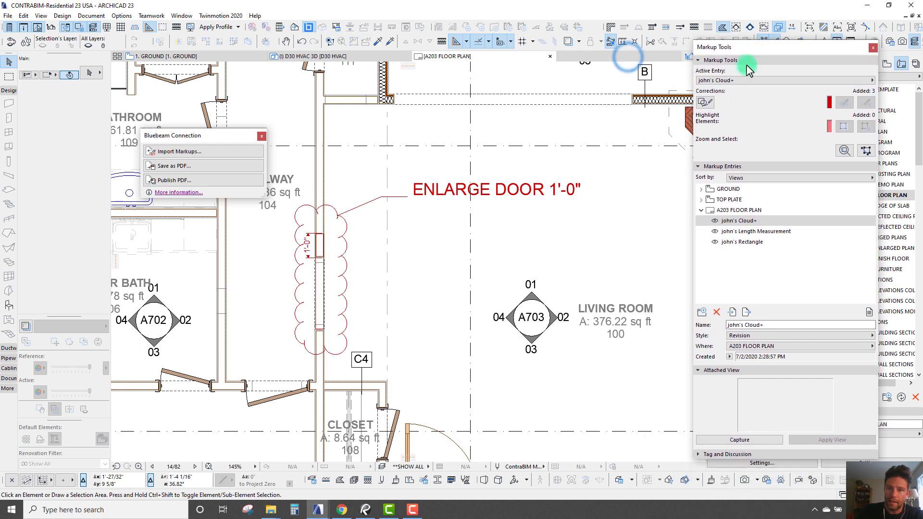
Step: Toggle the visibility of the Cloud+, Length Measurement and Rectangle markup entries to check which elements each one holds, leaving all shown
left_click(741, 221)
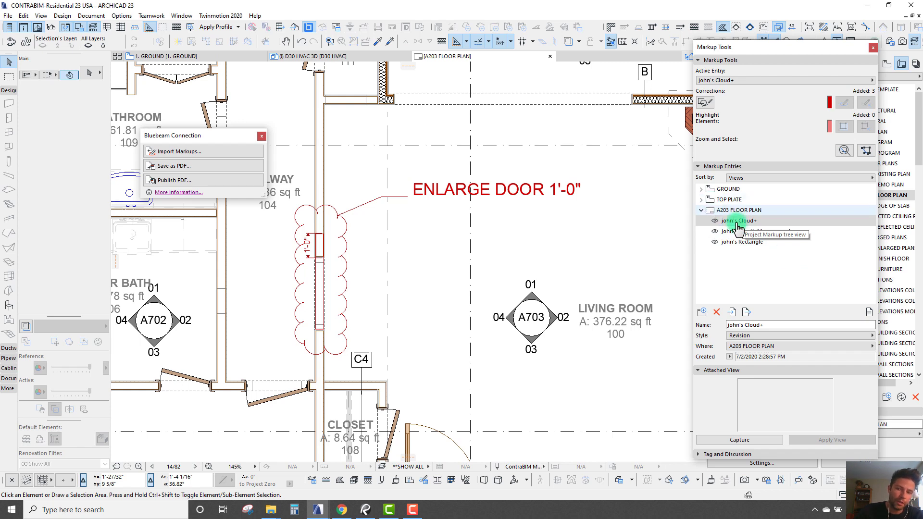
left_click(716, 221)
left_click(715, 221)
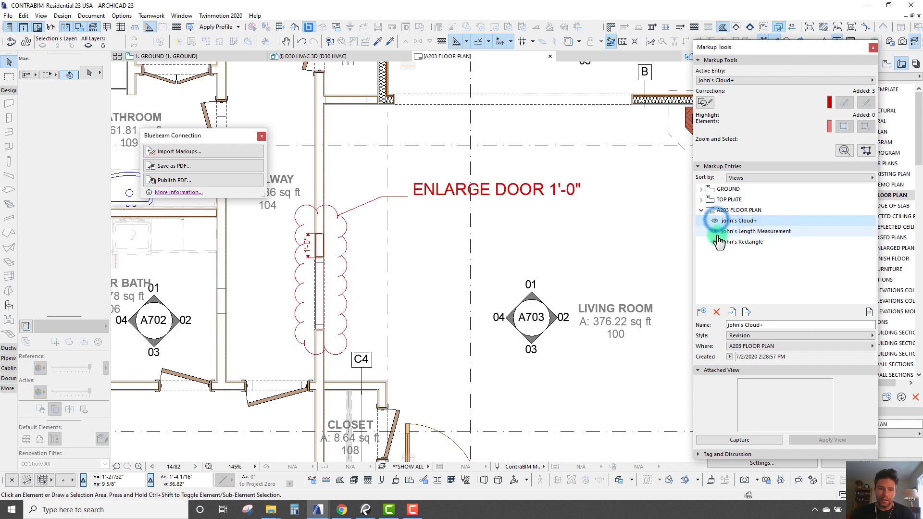
left_click(715, 243)
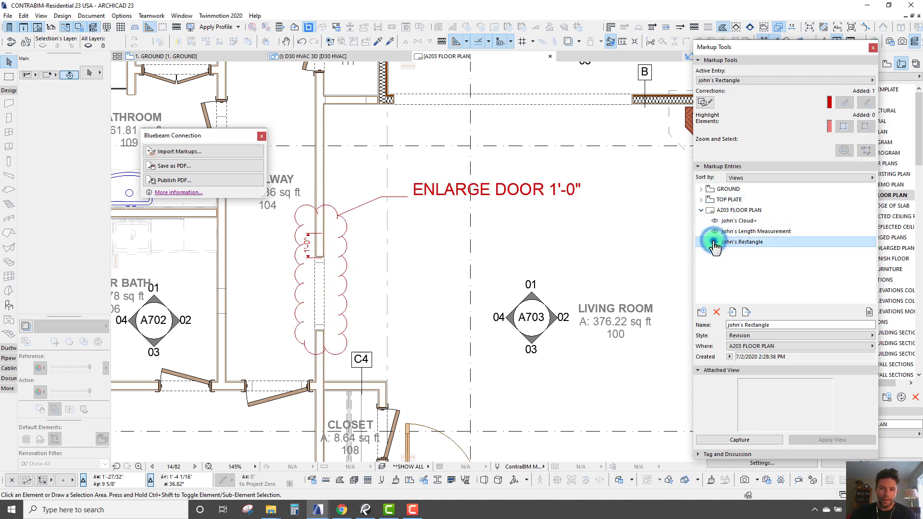
left_click(714, 242)
left_click(715, 232)
left_click(715, 221)
left_click(716, 232)
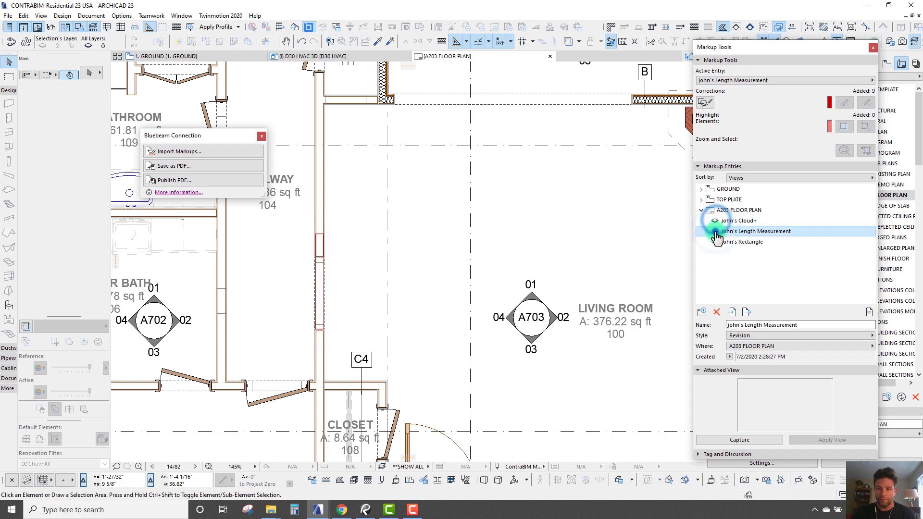
left_click(716, 221)
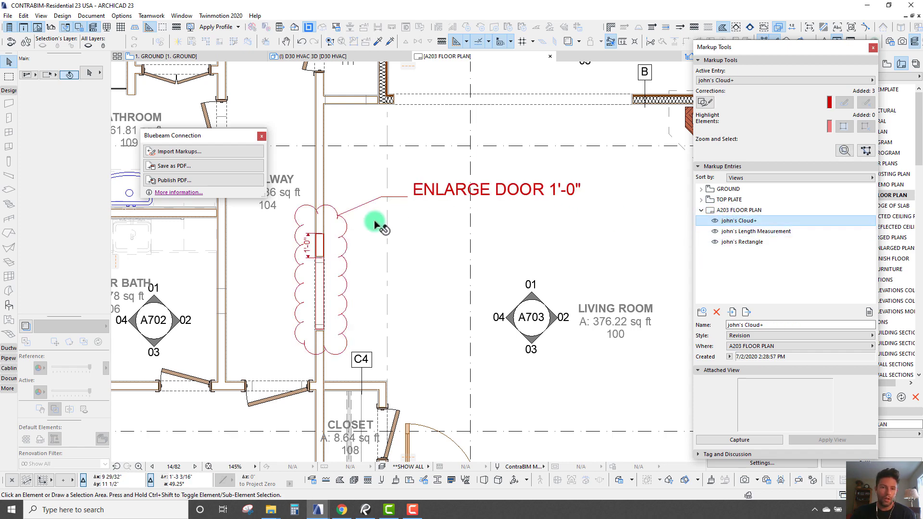
Step: Select the Cloud+, Length Measurement and Rectangle markup entries together and set their style to Closed
scroll(320, 257, "up", 4)
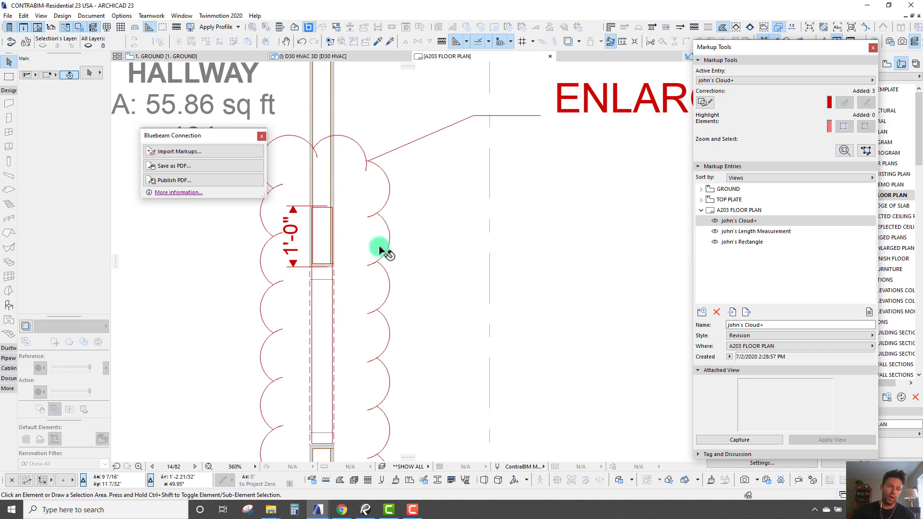
scroll(385, 250, "down", 4)
left_click(734, 242, "shift")
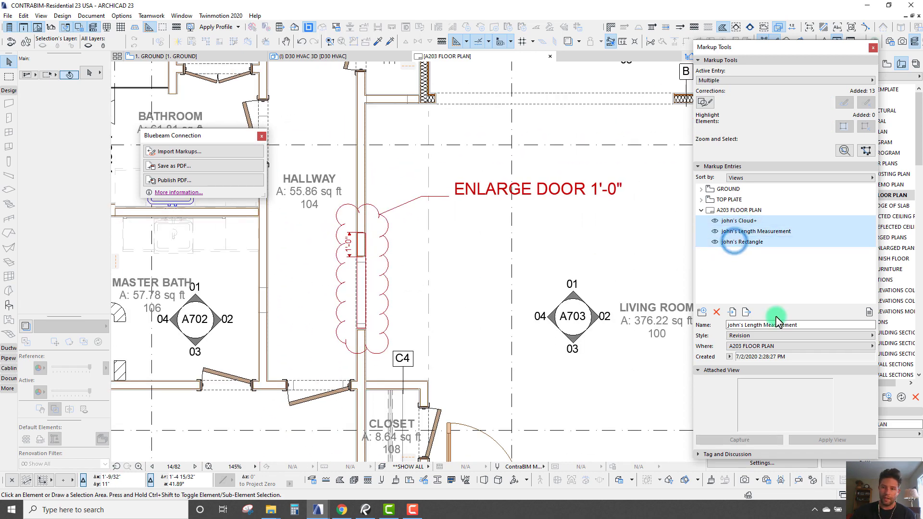
left_click(783, 335)
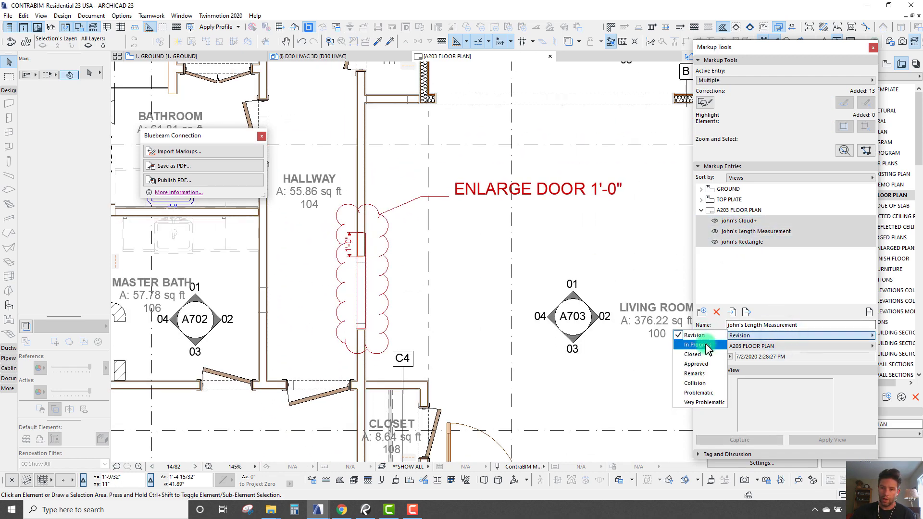
left_click(693, 355)
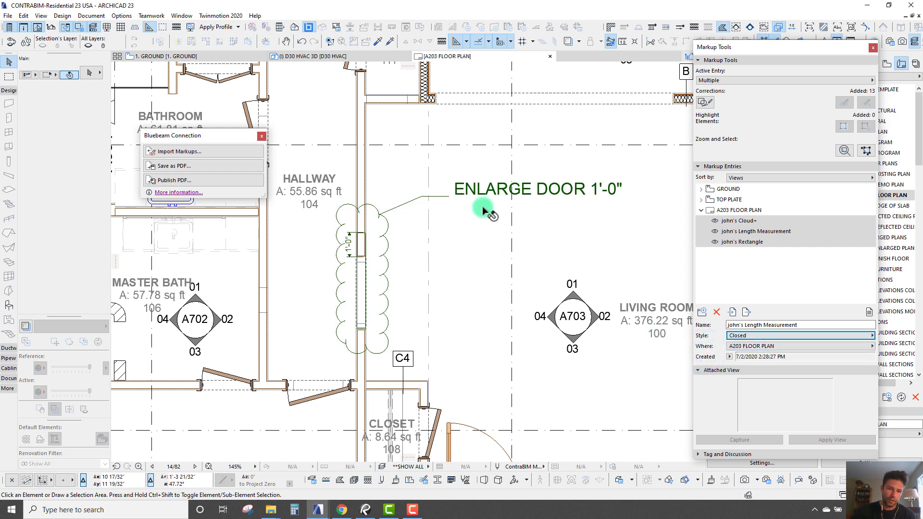
Step: Change the style of the three selected markup entries to Very Problematic, and look over the other available styles
left_click(753, 336)
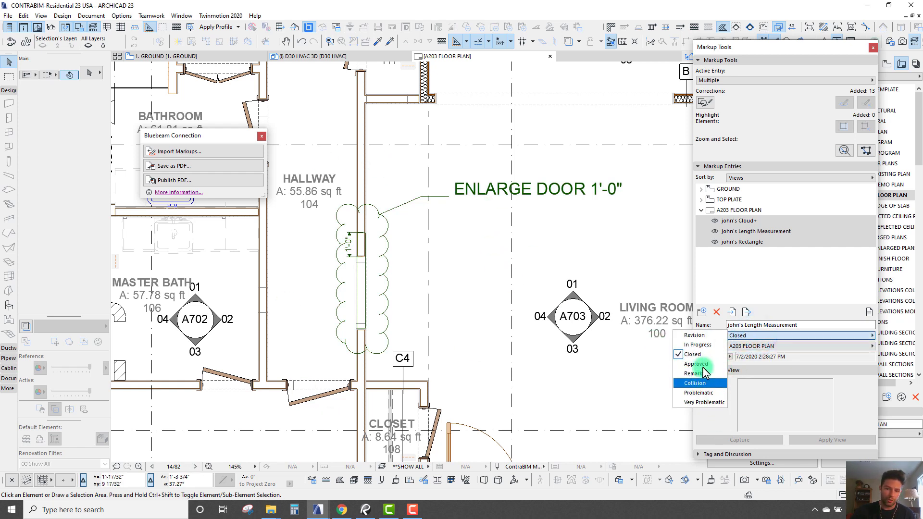
left_click(704, 402)
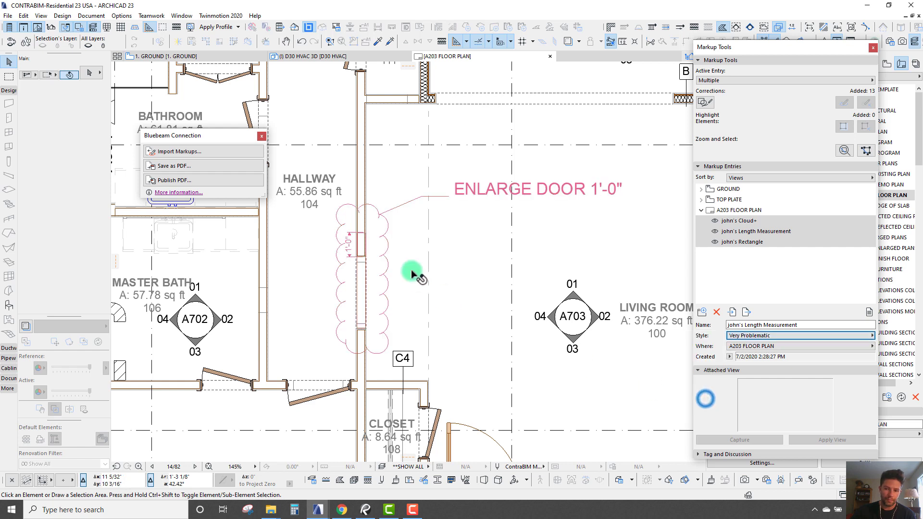
left_click(759, 336)
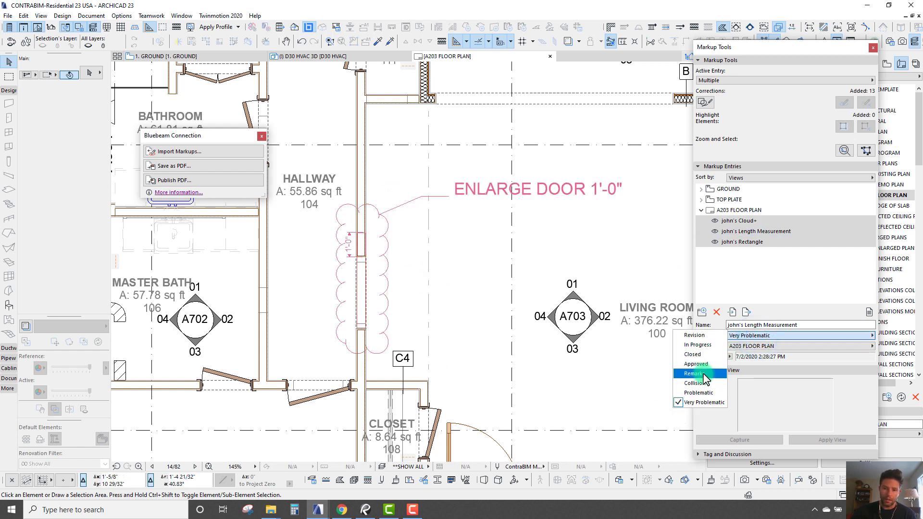
left_click(771, 278)
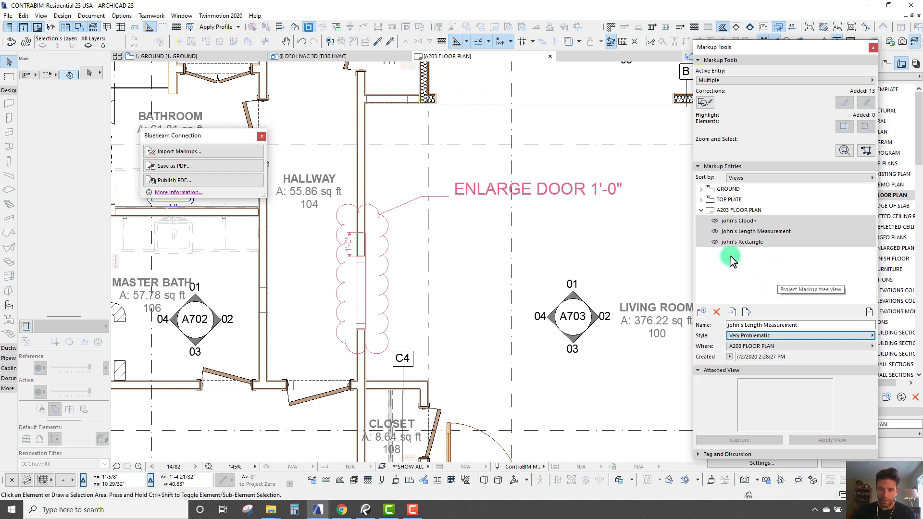
Step: Review the restyled ENLARGE DOOR 1'-0" markups on the floor plan and close the Markup Tools palette
left_click(866, 150)
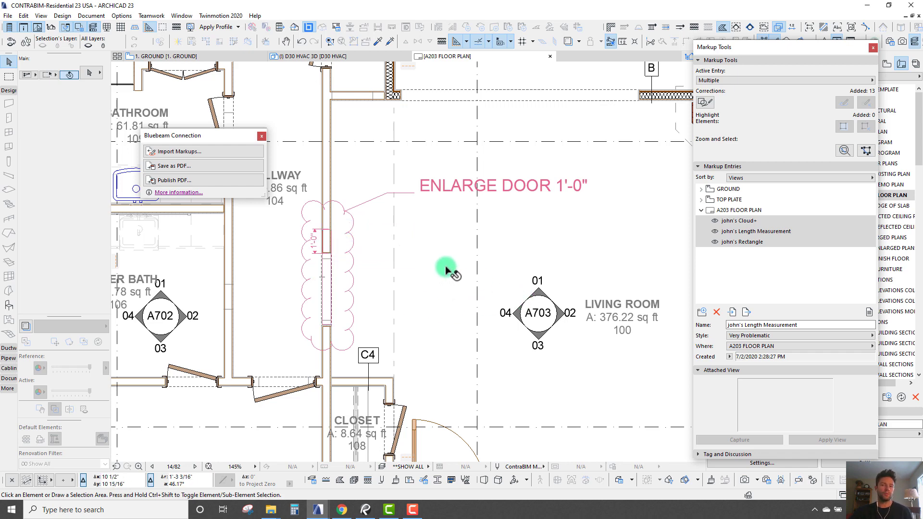
scroll(454, 263, "down", 4)
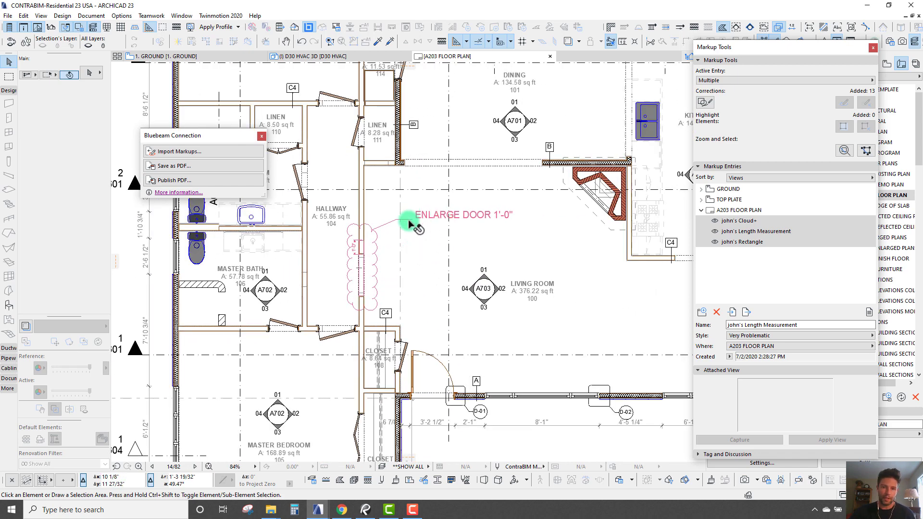
left_click_drag(740, 47, 638, 45)
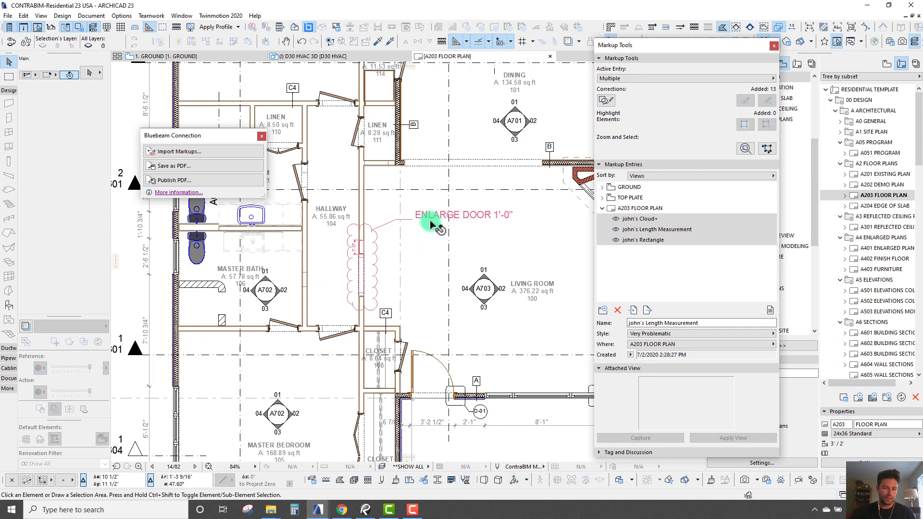
scroll(431, 222, "up", 4)
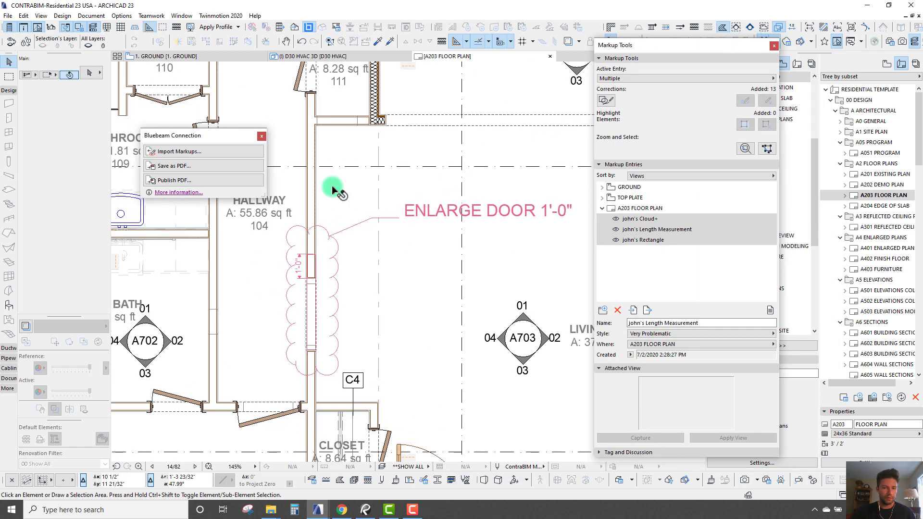
left_click(774, 47)
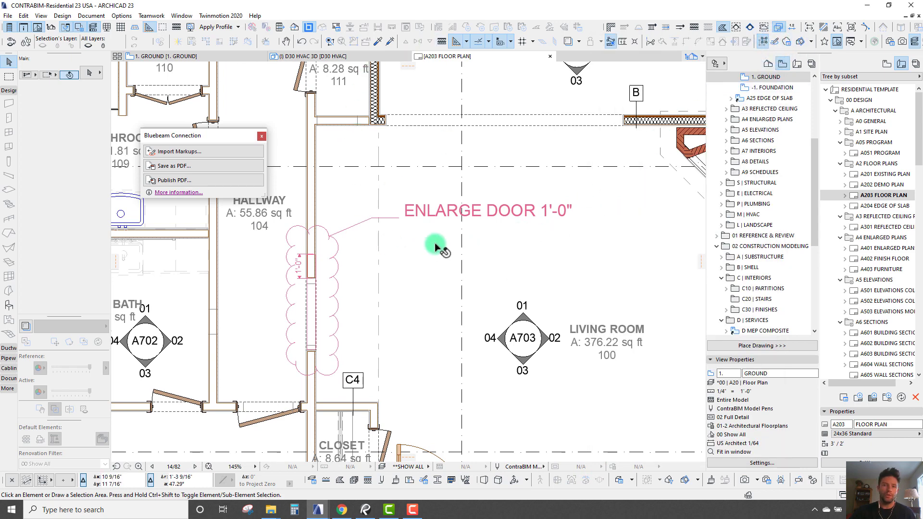
Step: Switch to the D30 HVAC 3D view and move the Bluebeam Connection palette away from the model
scroll(435, 243, "down", 5)
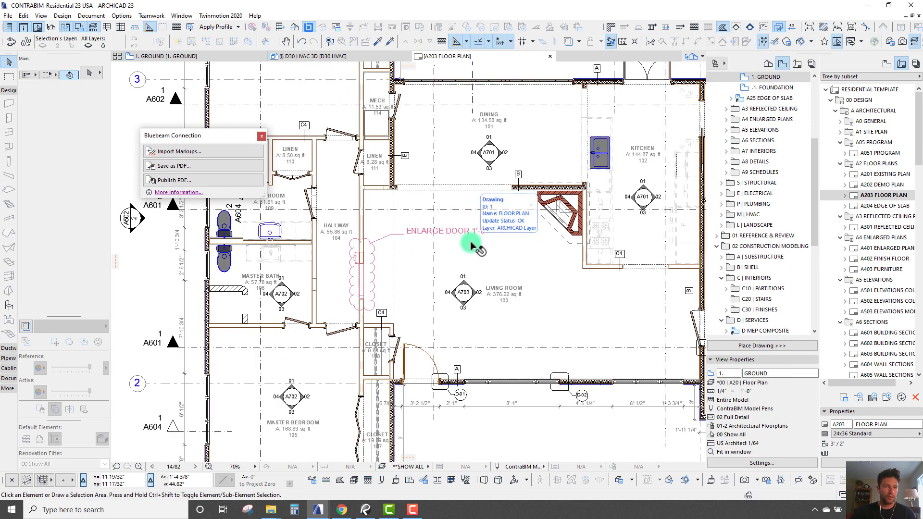
scroll(814, 197, "up", 5)
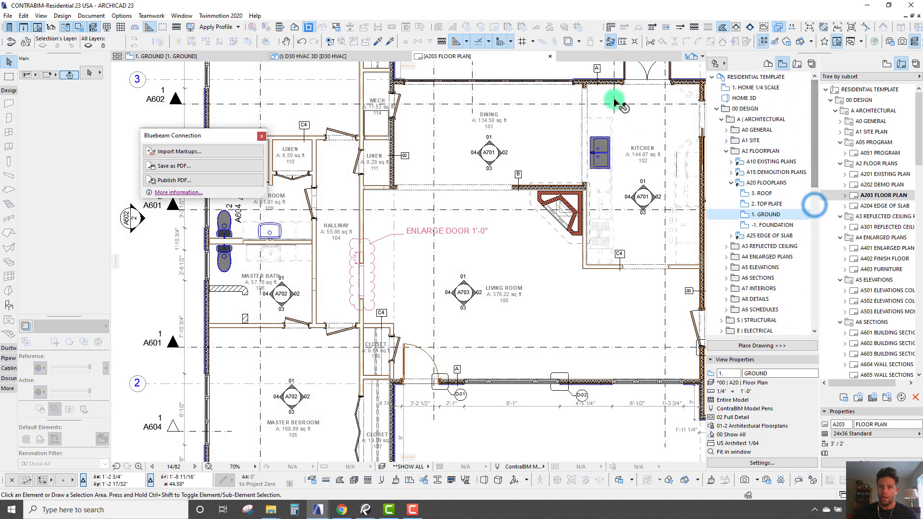
scroll(563, 204, "down", 6)
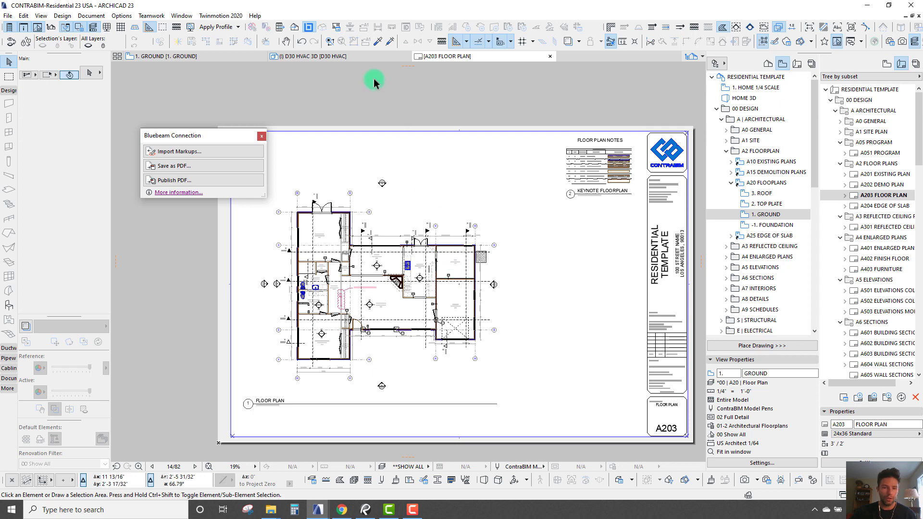
left_click(306, 57)
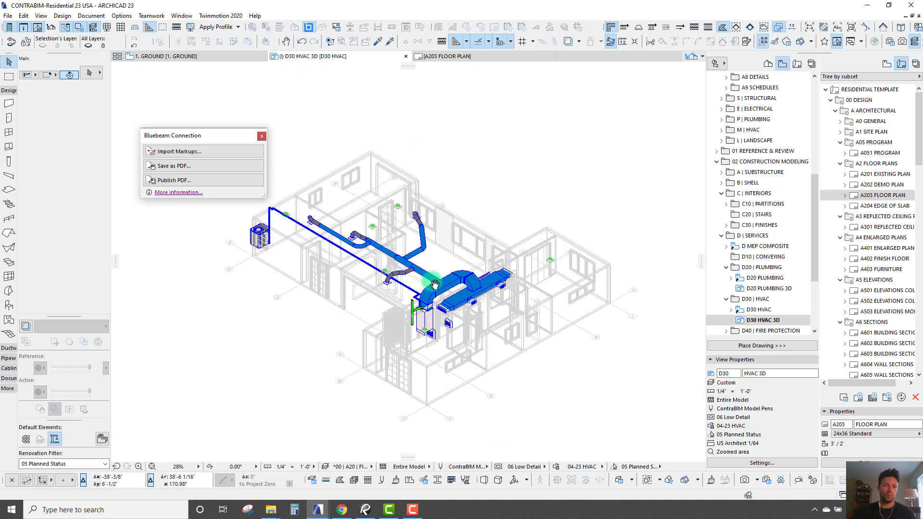
middle_click_drag(430, 274, 447, 248)
scroll(452, 247, "up", 2)
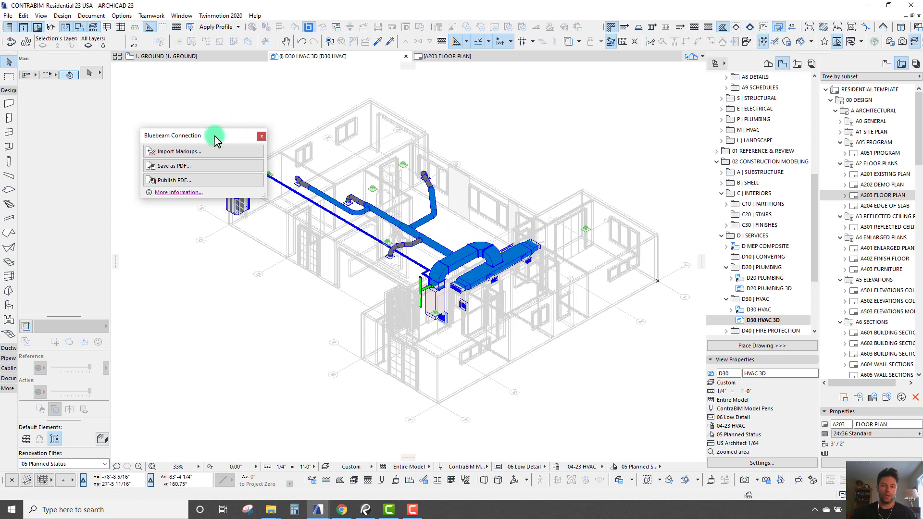
left_click_drag(217, 140, 203, 86)
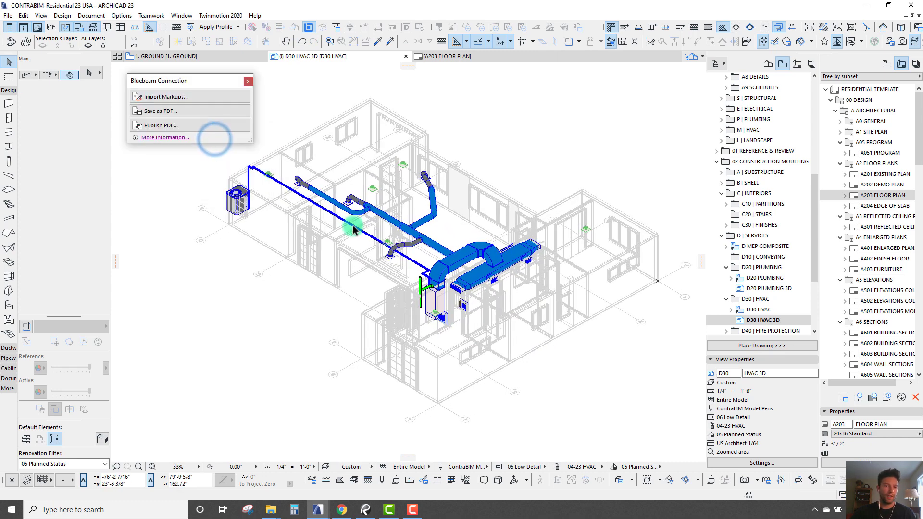
Step: Prepare to save the HVAC 3D view as D30 HVAC.pdf in Drawing Exhibits, with the file opening after the save
left_click(171, 111)
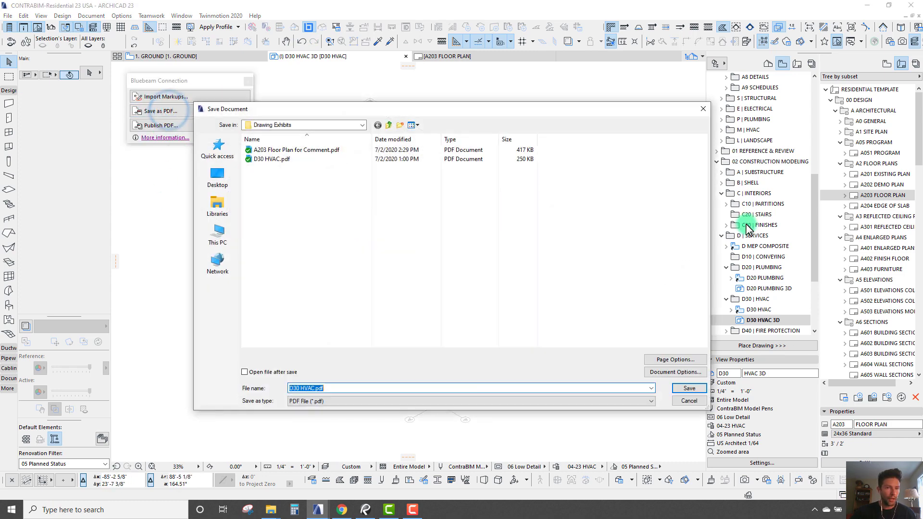
left_click(260, 160)
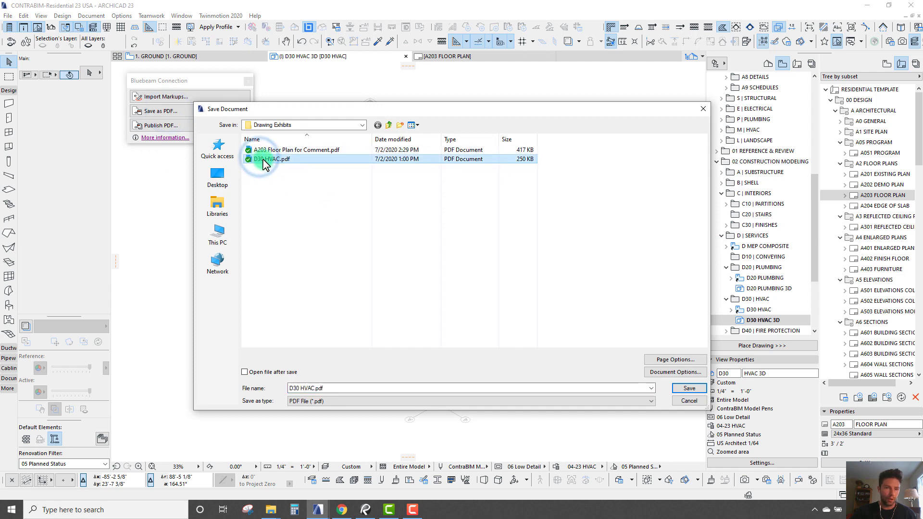
left_click(245, 373)
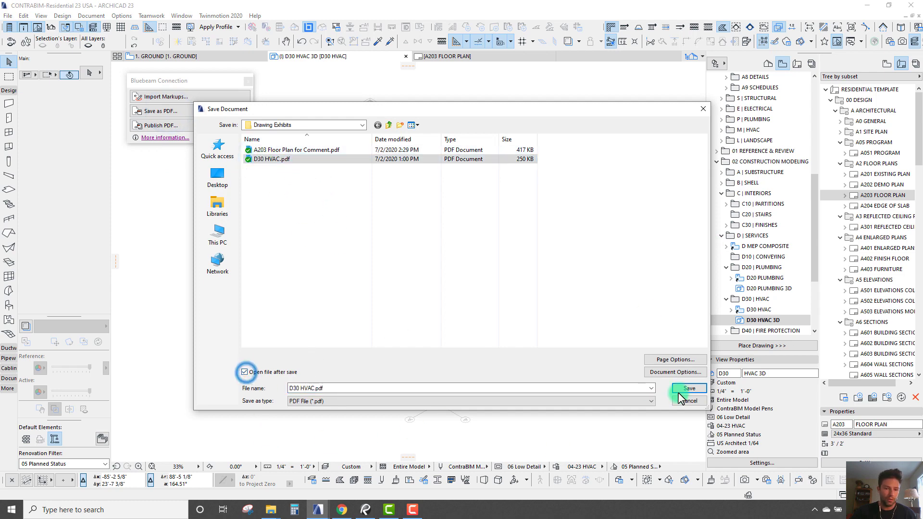
Step: Check the document and page options, keeping Fit To Page and D - Architectural landscape, and save the PDF over the existing file
left_click(675, 372)
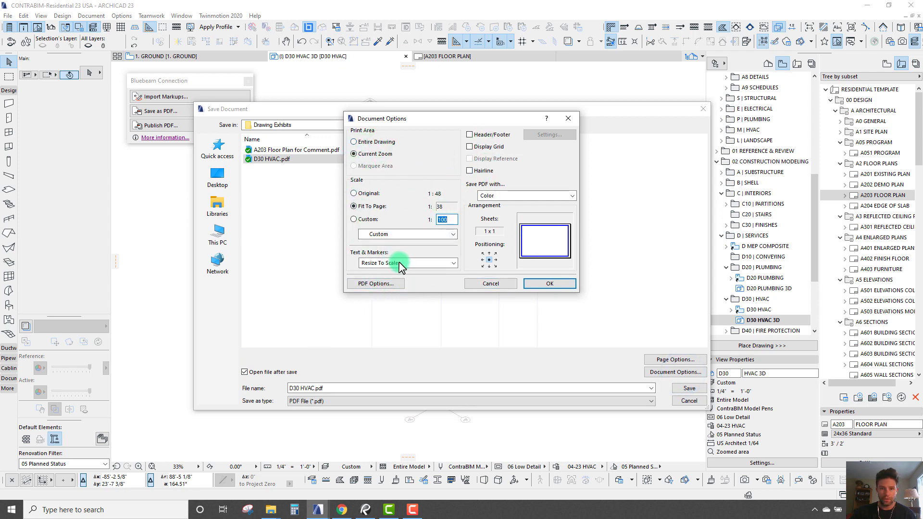
left_click(547, 283)
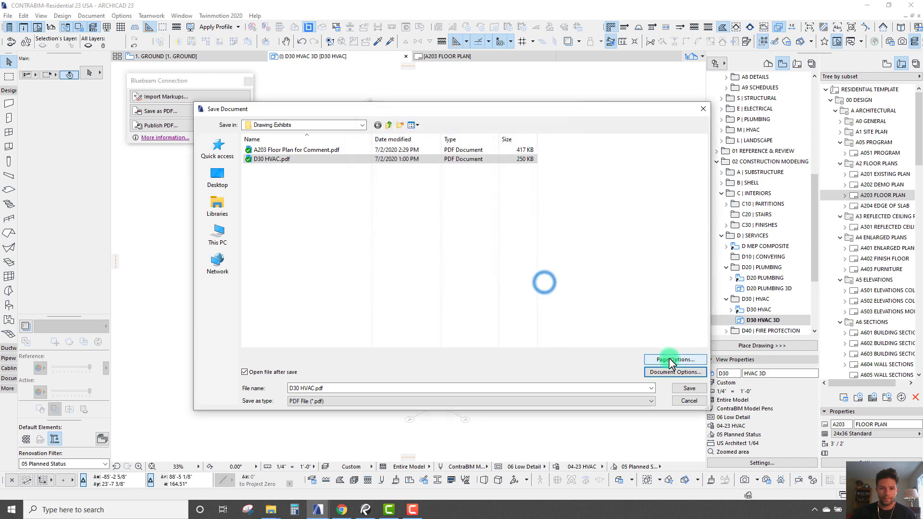
left_click(669, 359)
double_click(396, 191)
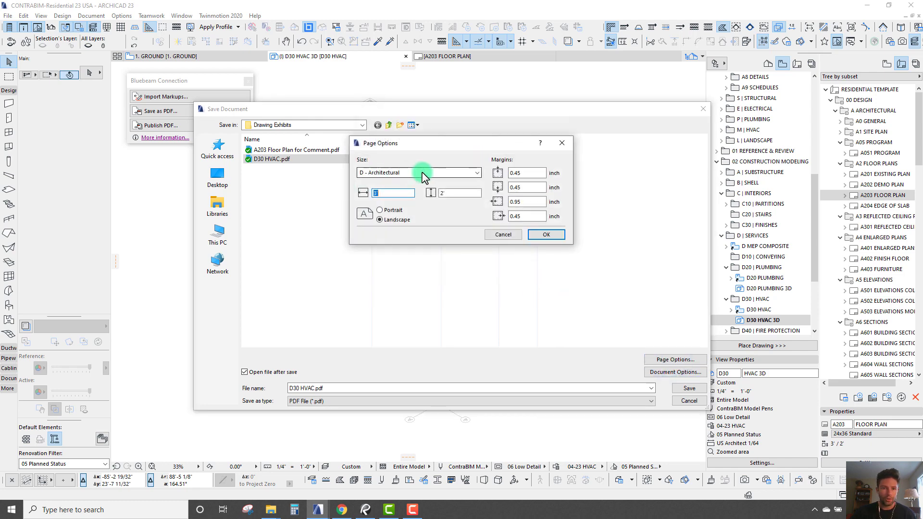
left_click(555, 234)
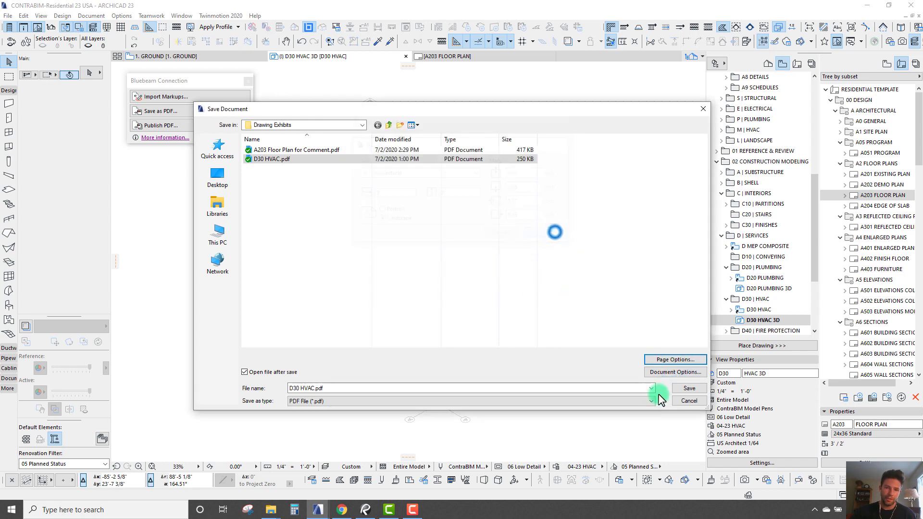
left_click(688, 388)
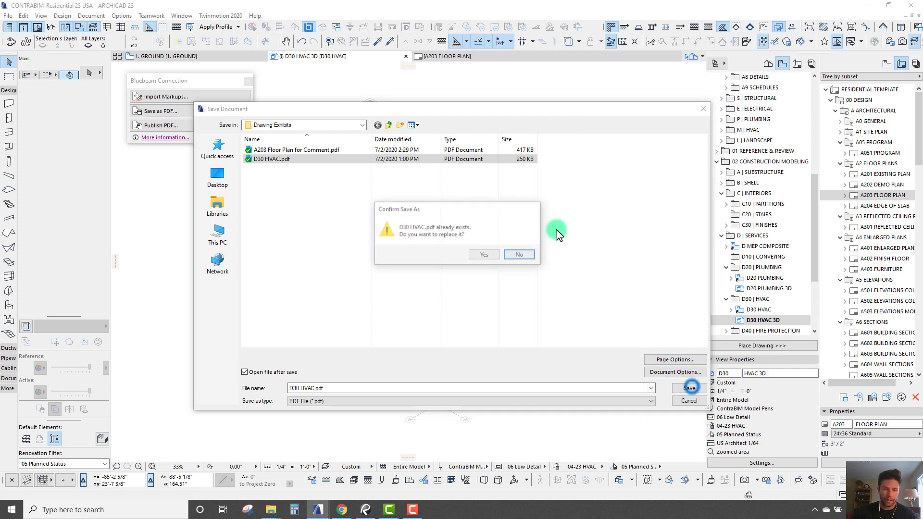
left_click(485, 256)
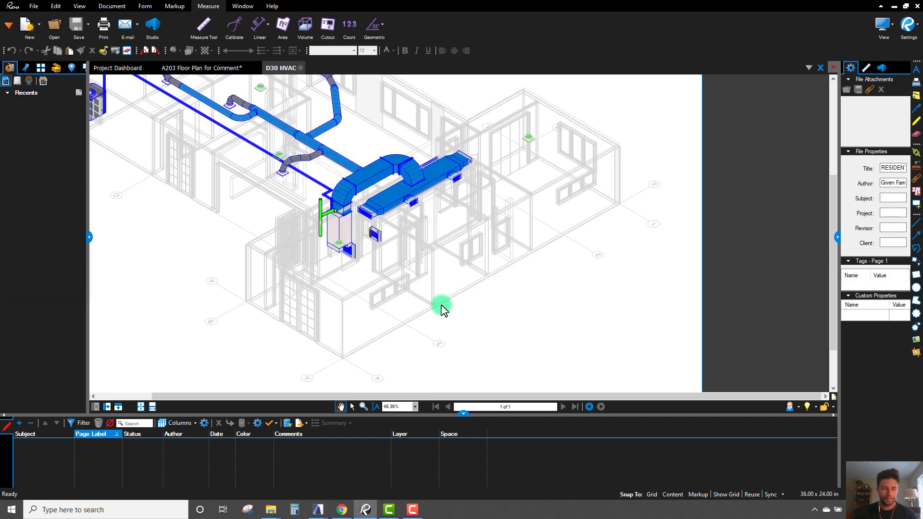
Step: Draw a Cloud+ region around the middle diffuser on the front of the supply duct, with the markups list collapsed
scroll(368, 262, "down", 3)
left_click_drag(347, 166, 415, 210)
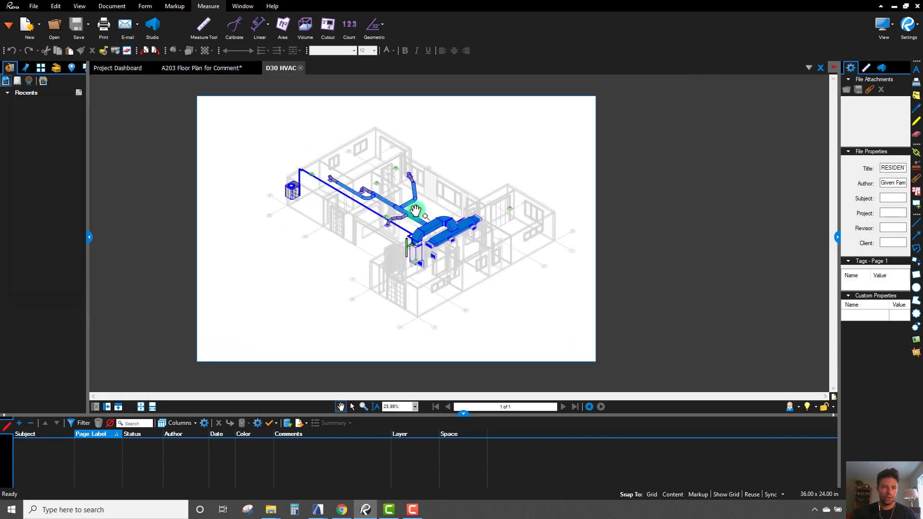
left_click(916, 328)
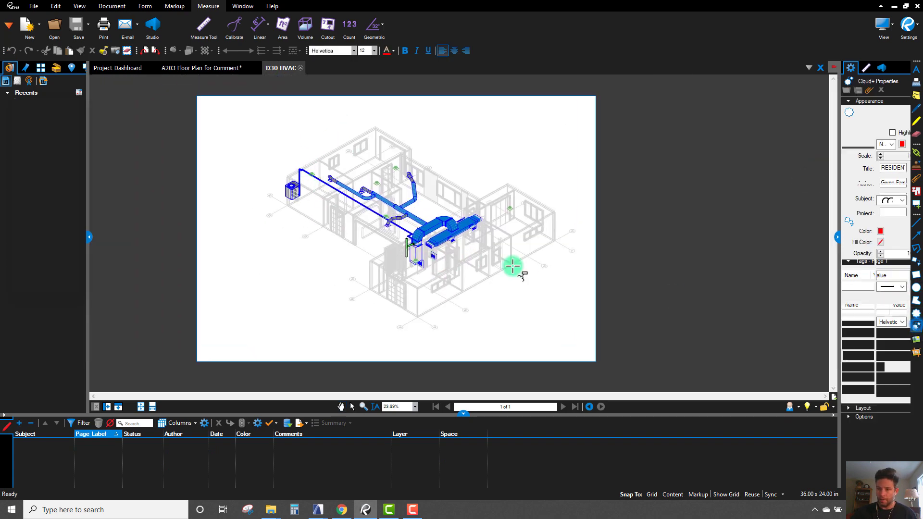
scroll(462, 248, "up", 5)
left_click(463, 414)
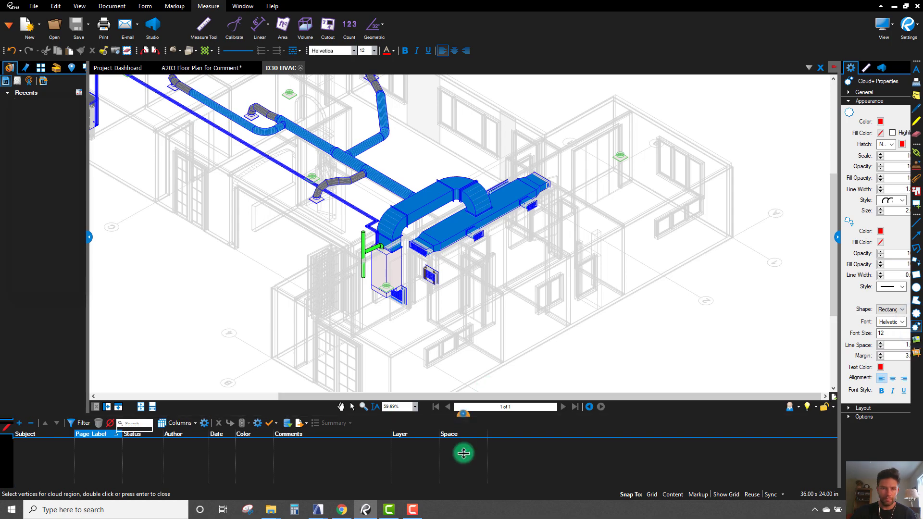
scroll(484, 246, "up", 9)
middle_click_drag(420, 217, 408, 238)
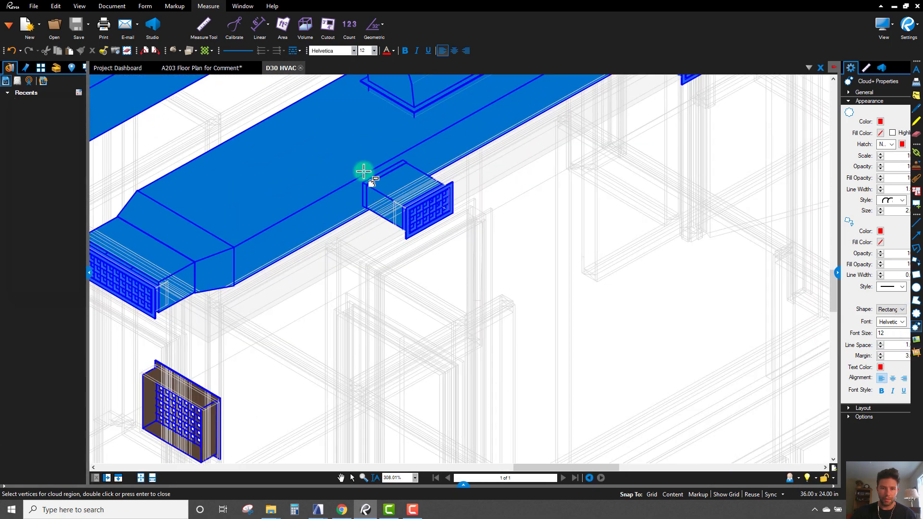
left_click_drag(363, 171, 500, 281)
Step: Place the cloud's callout in the blank area outside the building with the text CHANGE DIFFUSER TO 4"X10", and save the PDF
scroll(534, 301, "down", 7)
middle_click_drag(577, 341, 480, 284)
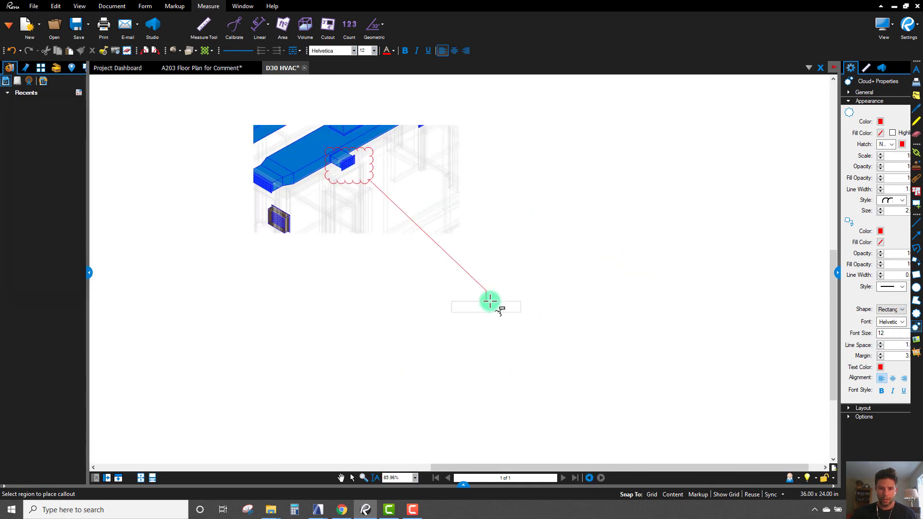
left_click(527, 314)
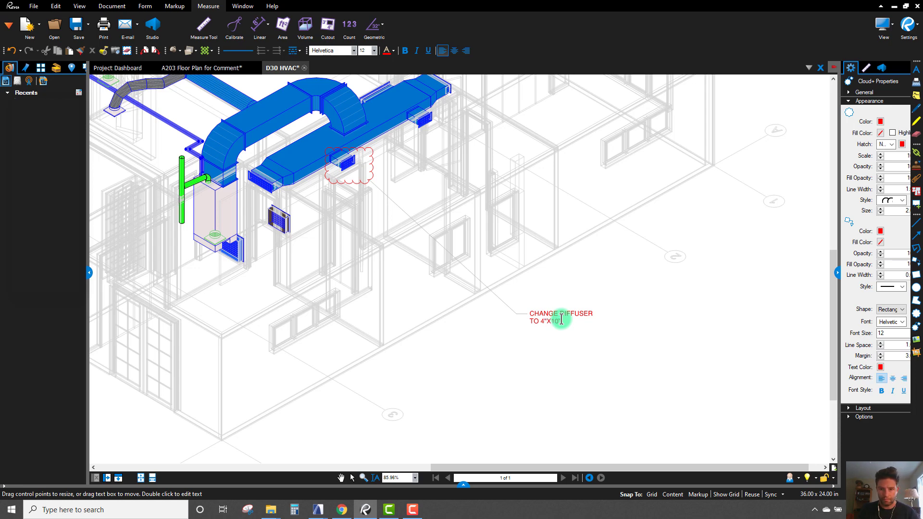
left_click(604, 351)
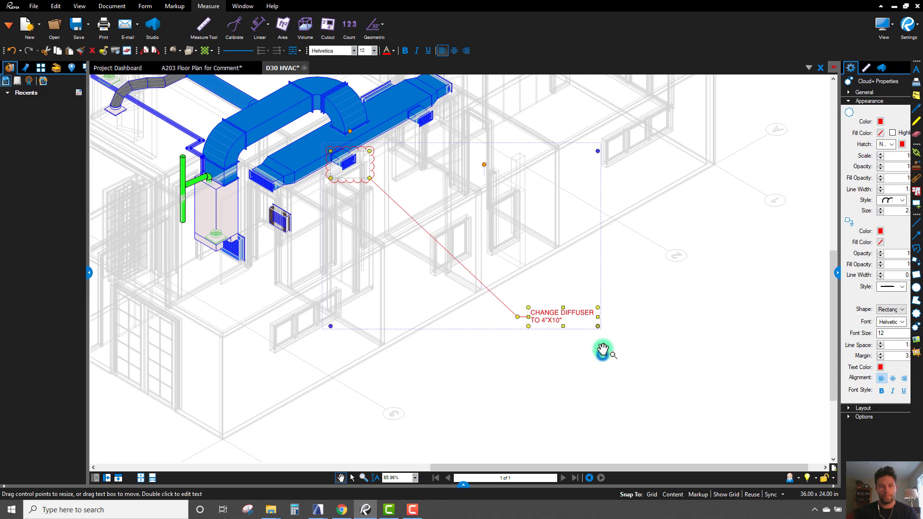
left_click(75, 25)
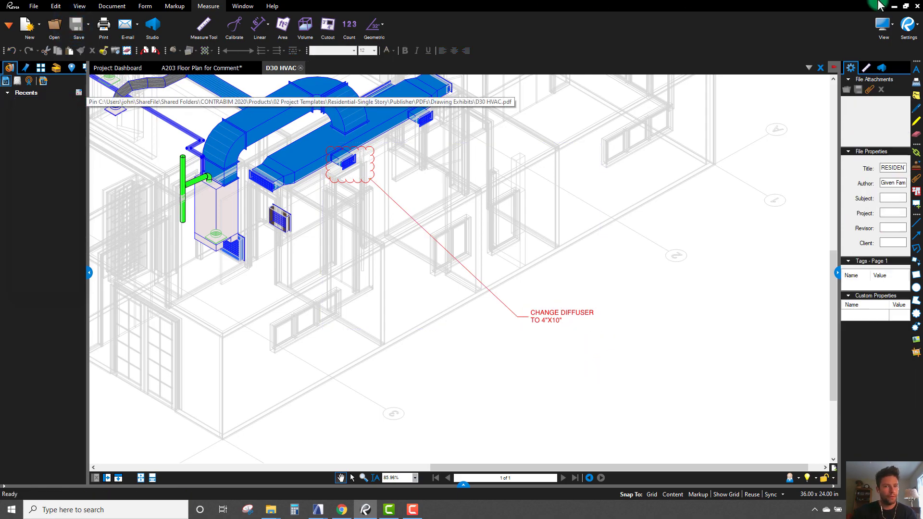
Step: Return to ARCHICAD and import the markup from D30 HVAC.pdf into the D30 HVAC 3D view
left_click(894, 6)
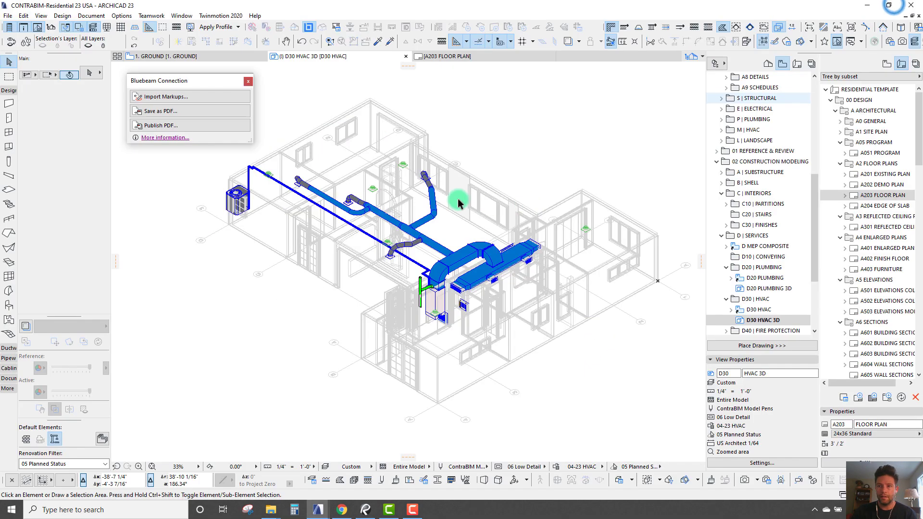
left_click(174, 97)
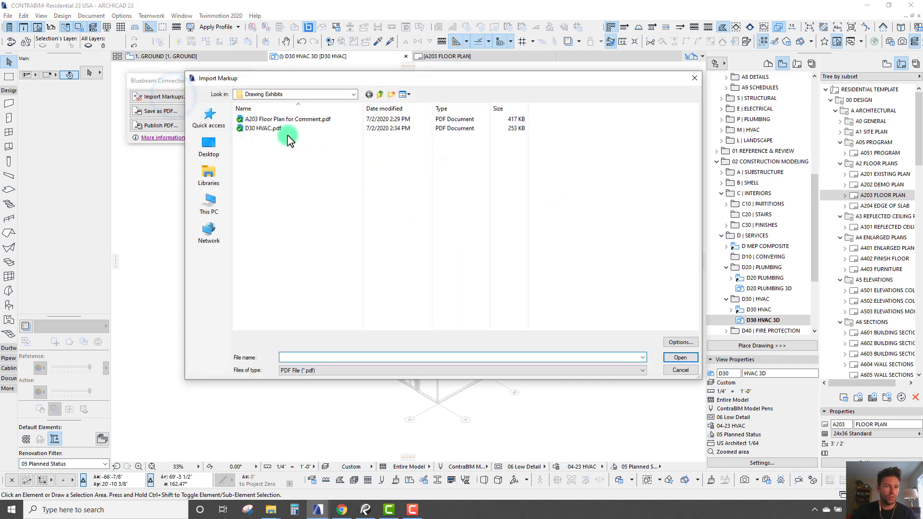
left_click(254, 129)
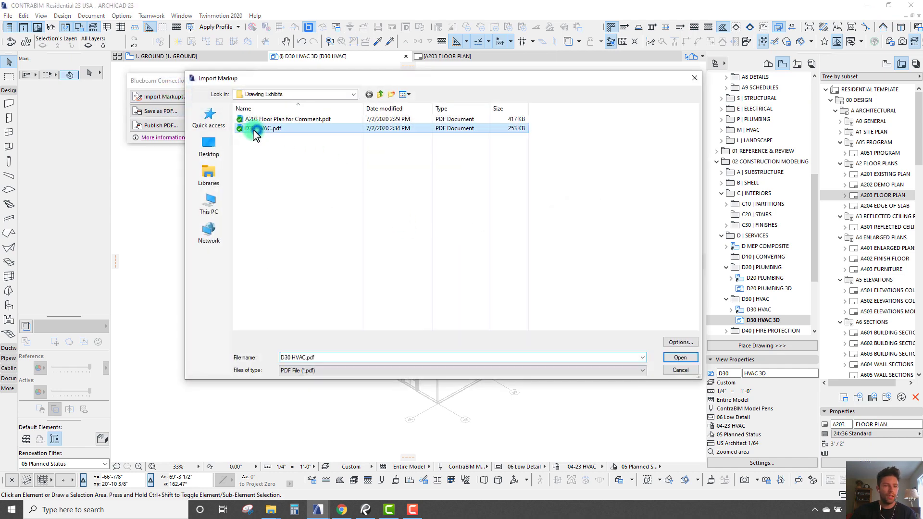
left_click(682, 358)
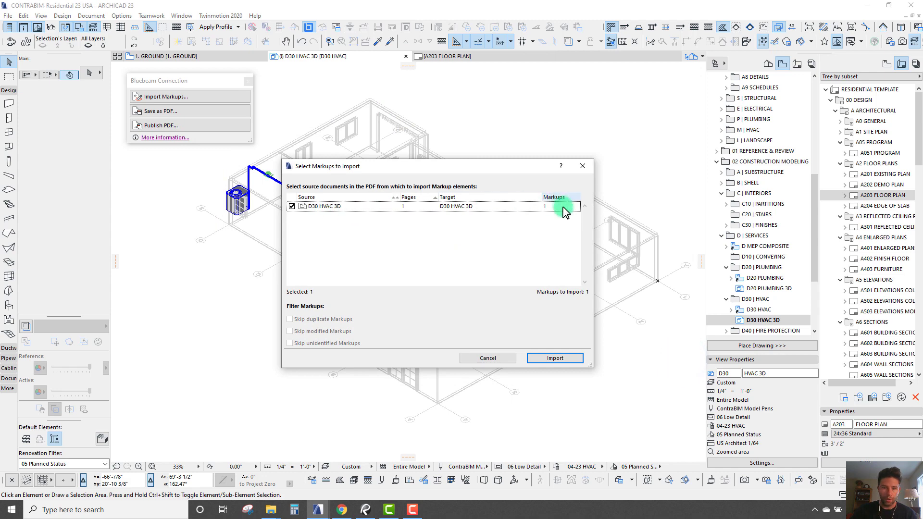
left_click(562, 207)
left_click(556, 357)
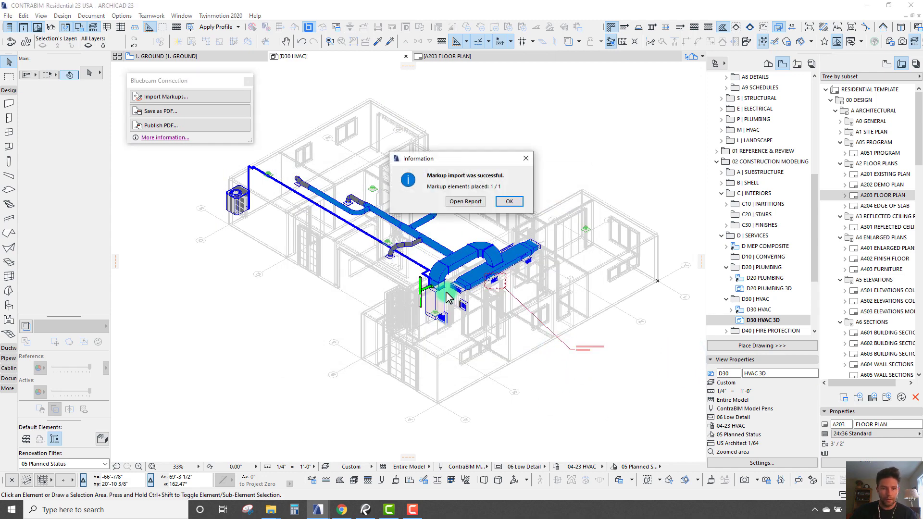
left_click(508, 202)
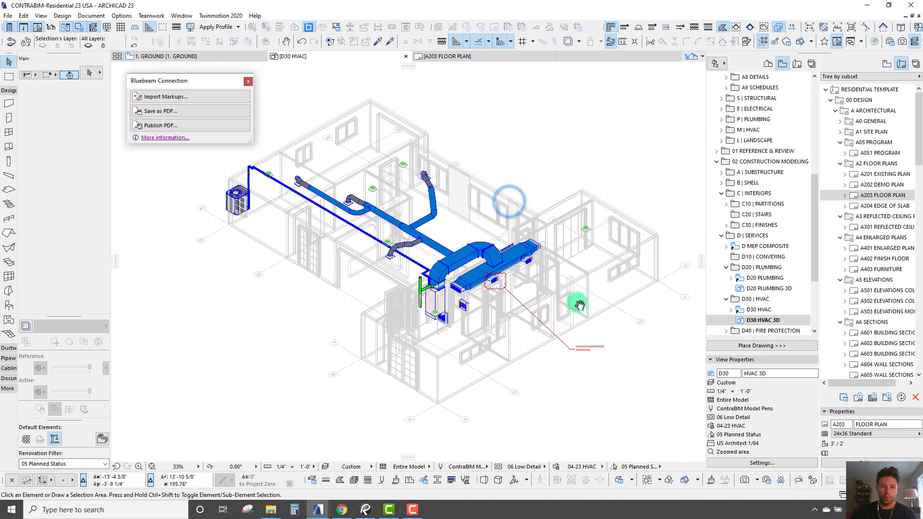
Step: Examine the imported cloud and its diffuser note in the 3D document, checking the note's text element
middle_click_drag(577, 301, 497, 264)
scroll(437, 271, "up", 6)
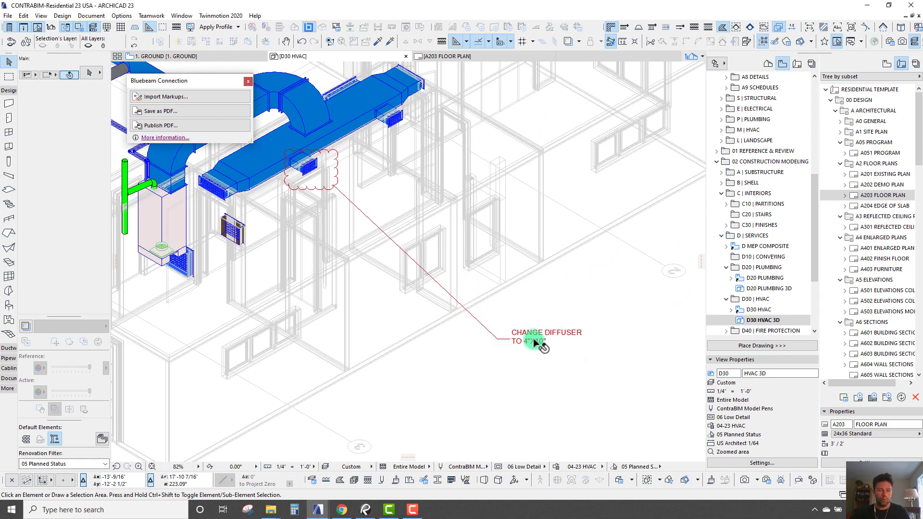
left_click(526, 338)
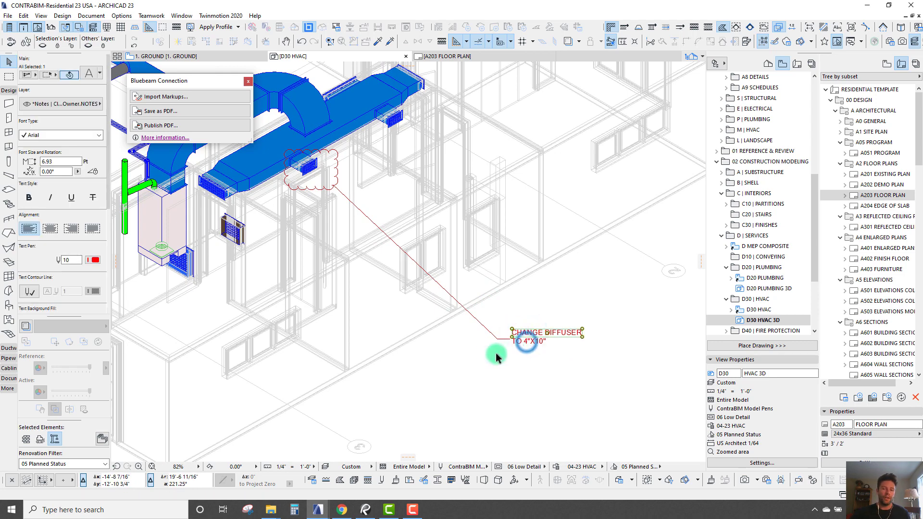
scroll(362, 249, "down", 6)
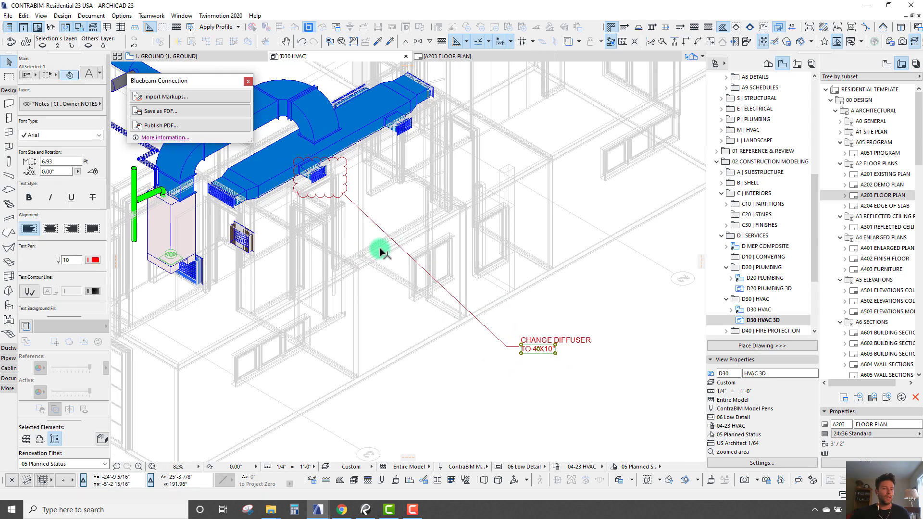
scroll(416, 260, "up", 3)
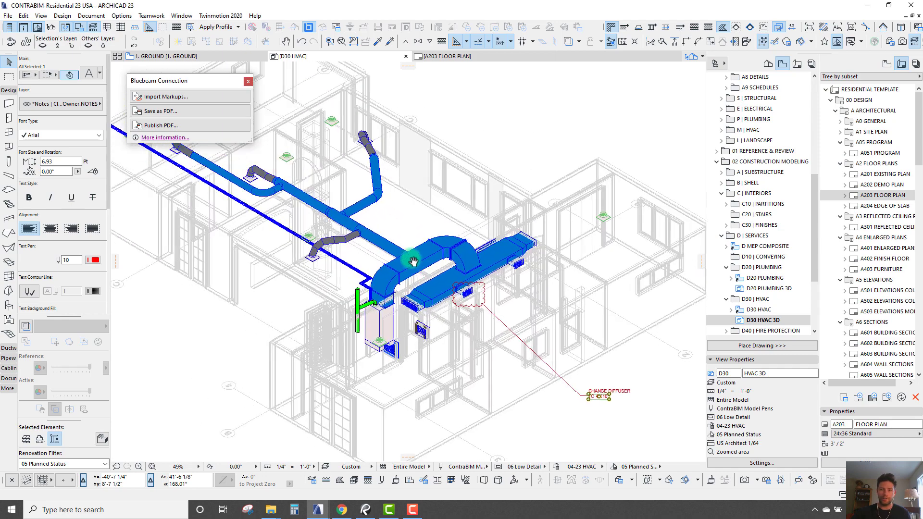
scroll(417, 259, "down", 3)
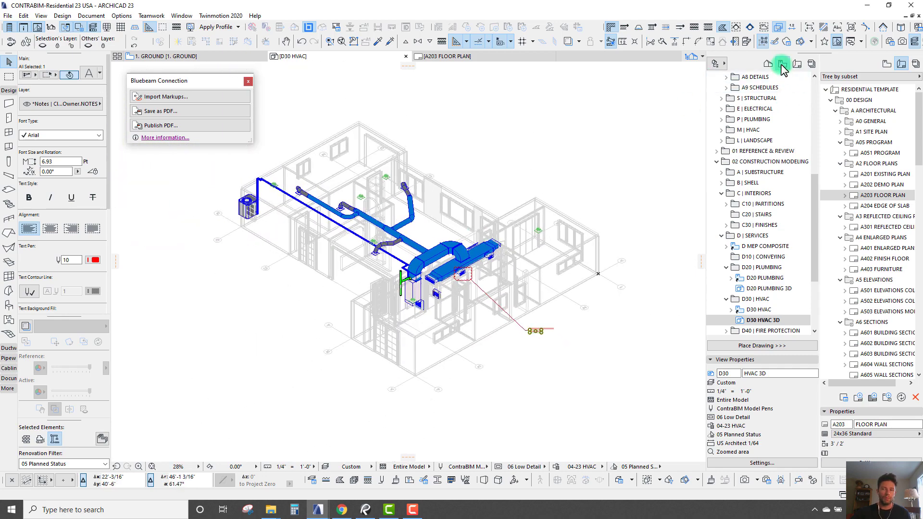
left_click(533, 375)
scroll(552, 331, "up", 6)
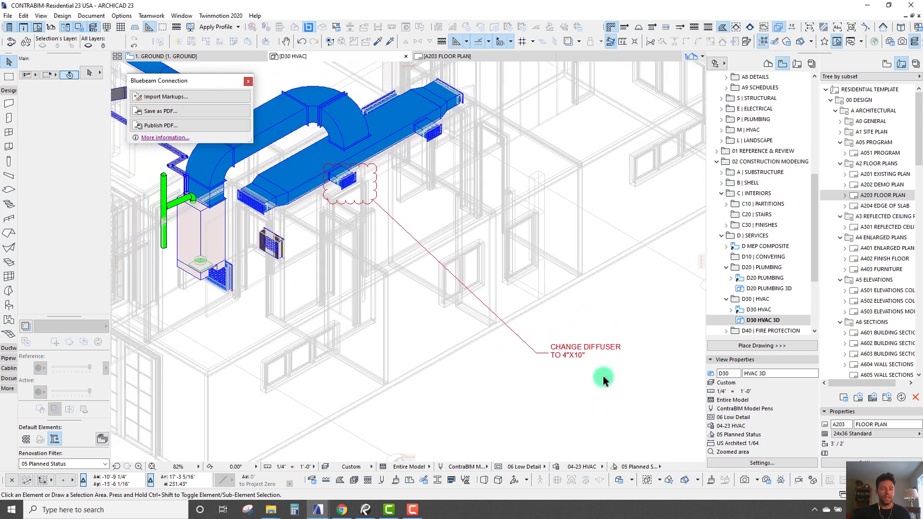
Step: Apply the 07 RCP model view option to the HVAC 3D view and turn on its display of markup items
left_click(527, 467)
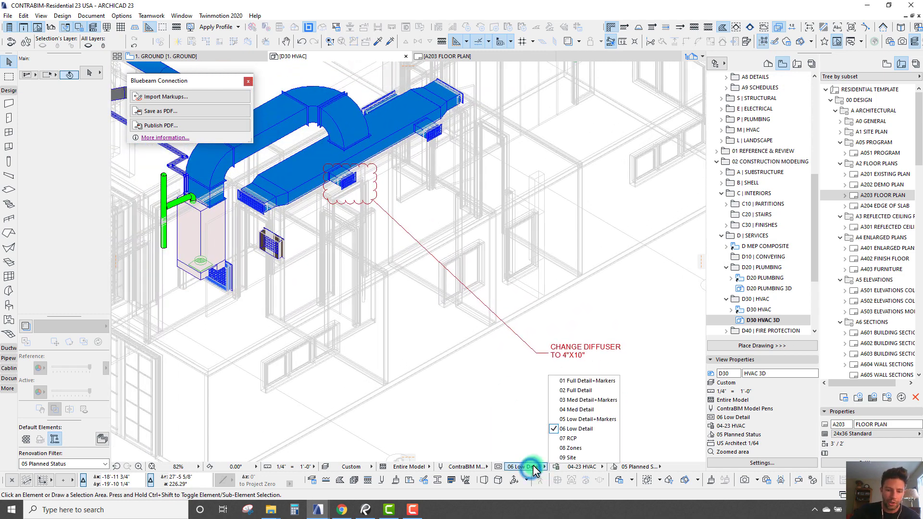
left_click(569, 438)
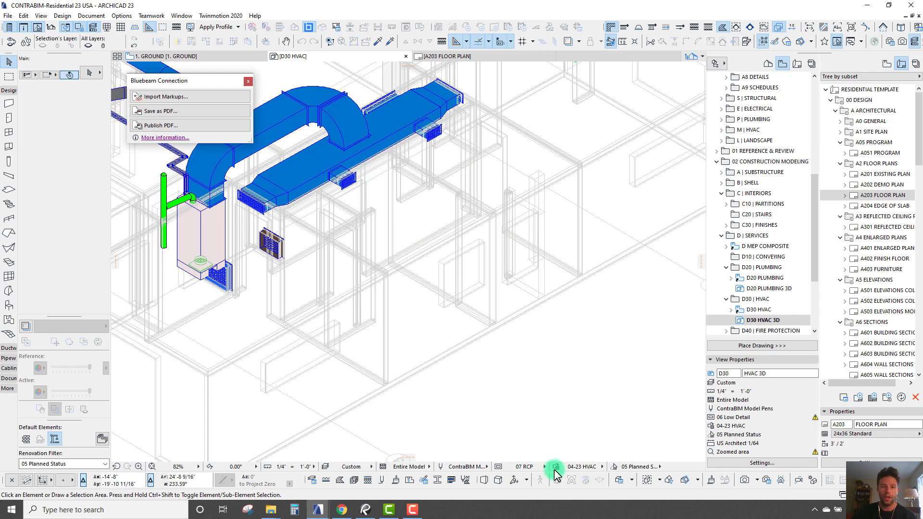
left_click(535, 467)
left_click(536, 468)
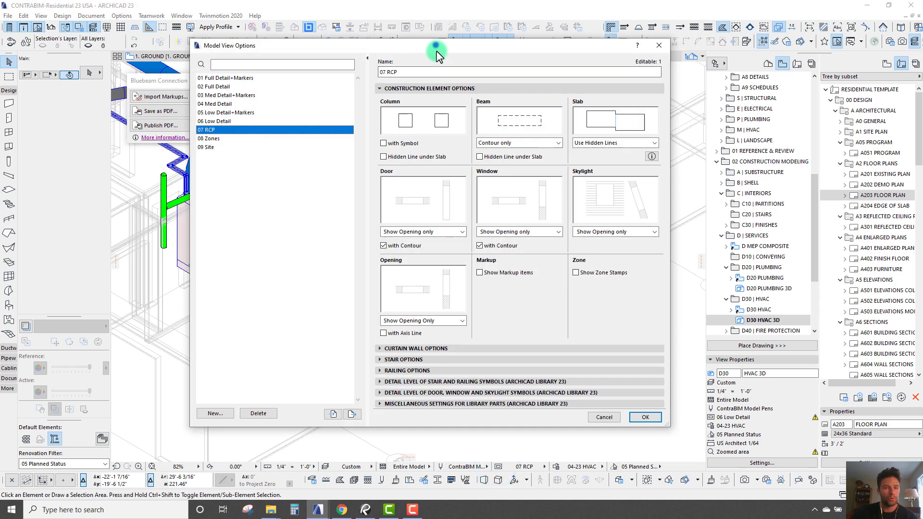
left_click_drag(436, 44, 538, 70)
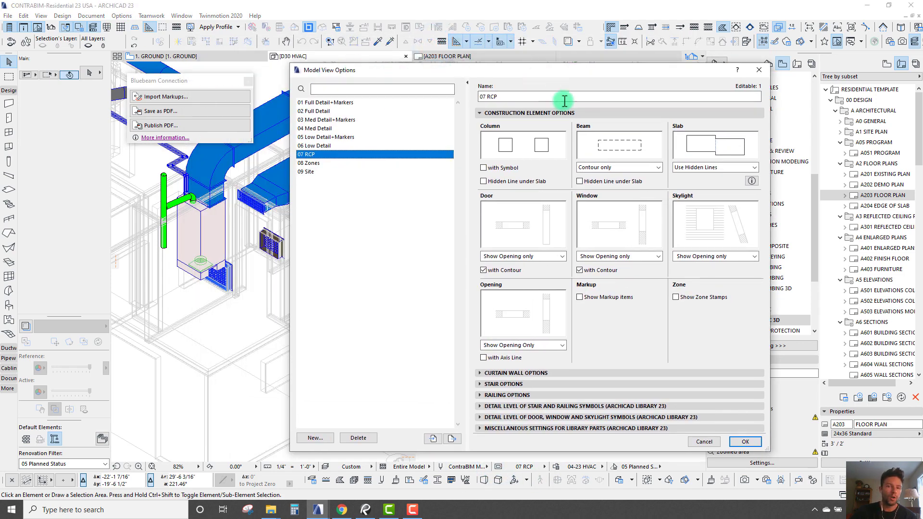
left_click(580, 298)
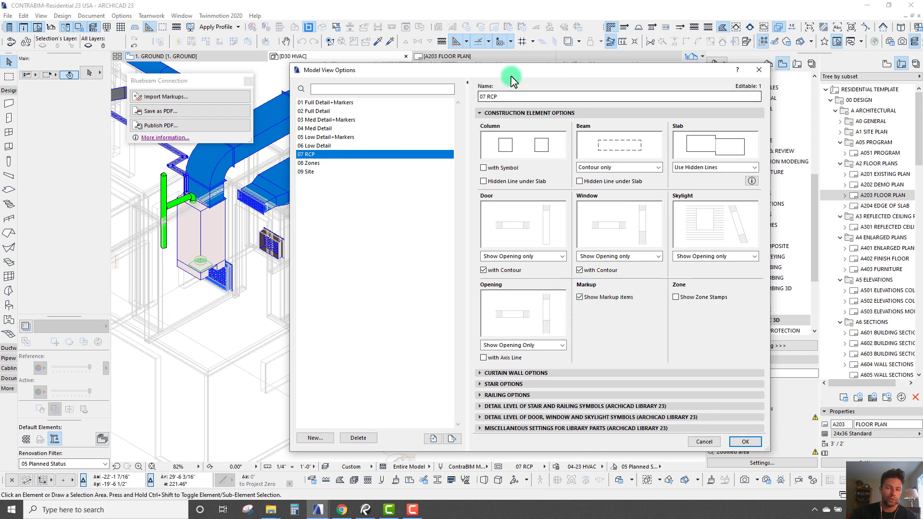
mouse_move(514, 72)
left_mouse_down()
mouse_move(515, 136)
mouse_move(517, 87)
left_mouse_up()
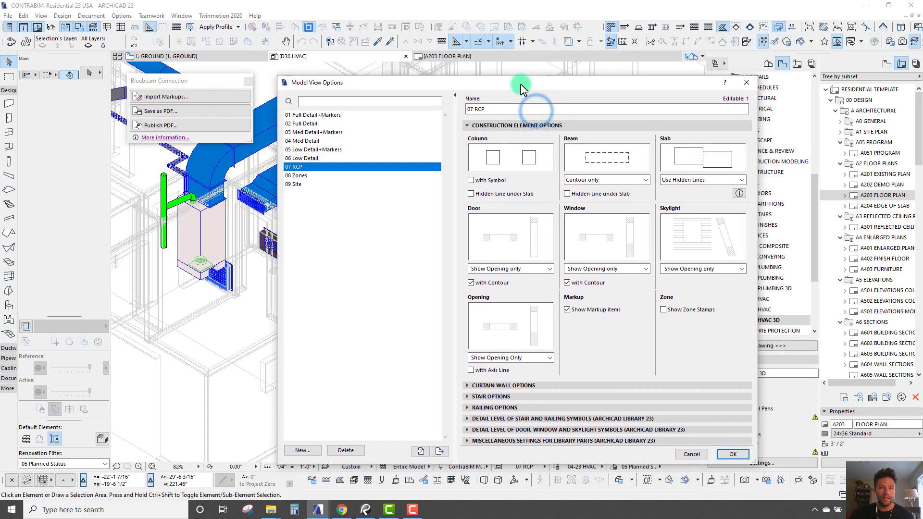
left_click(732, 455)
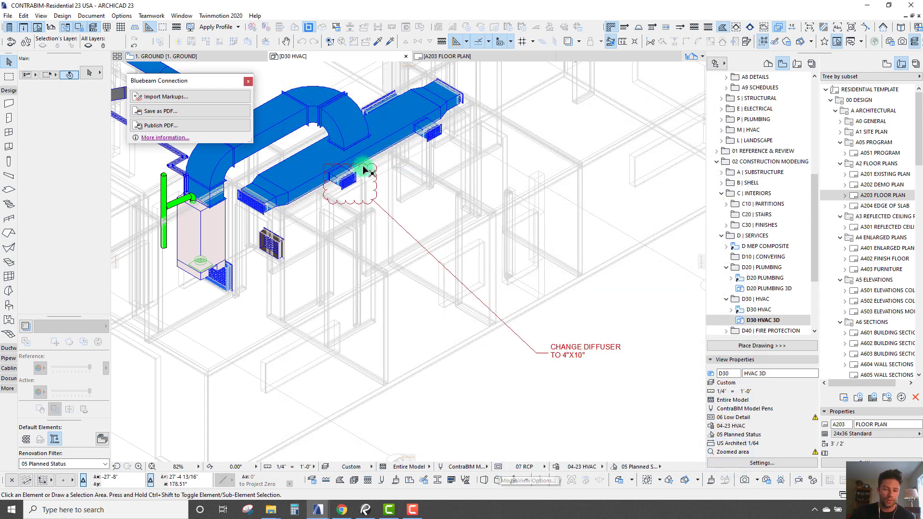
Step: Hide the cloud markup entry under D30 HVAC in Markup Tools and show it again
scroll(373, 193, "down", 5)
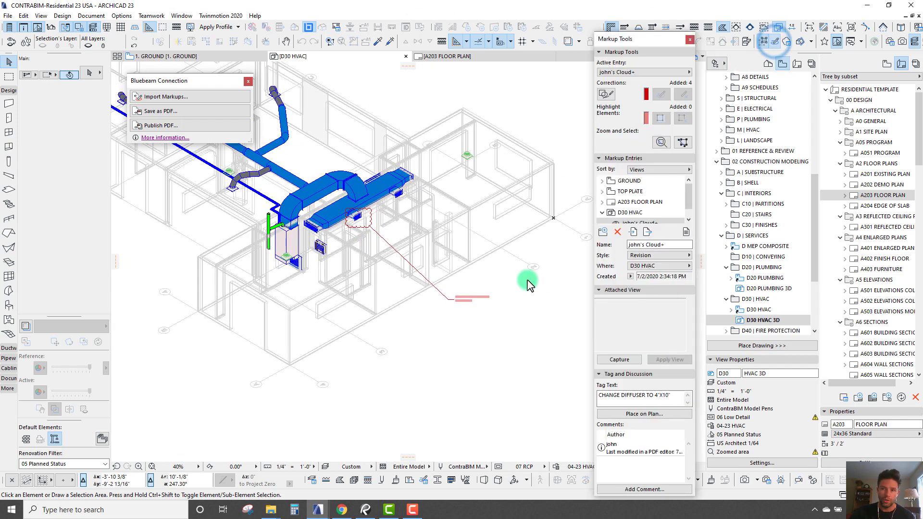
left_click_drag(690, 200, 691, 206)
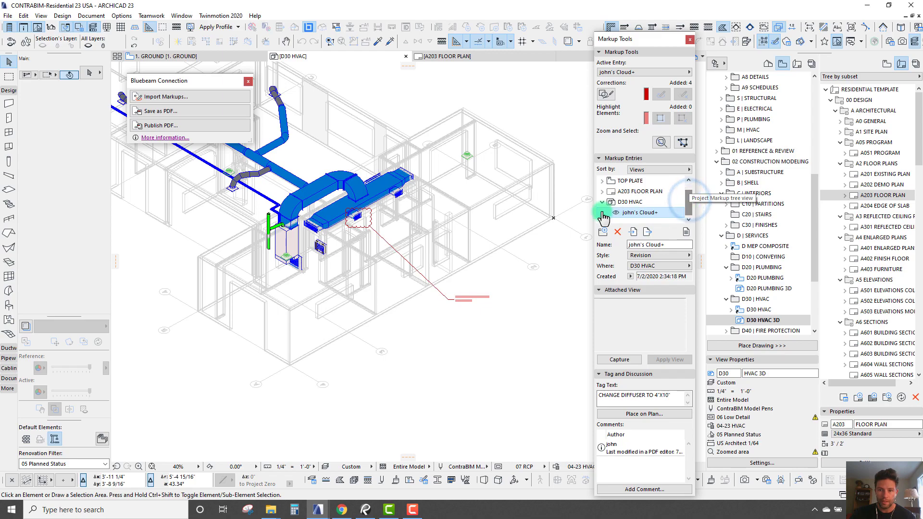
left_click(635, 216)
left_click(615, 213)
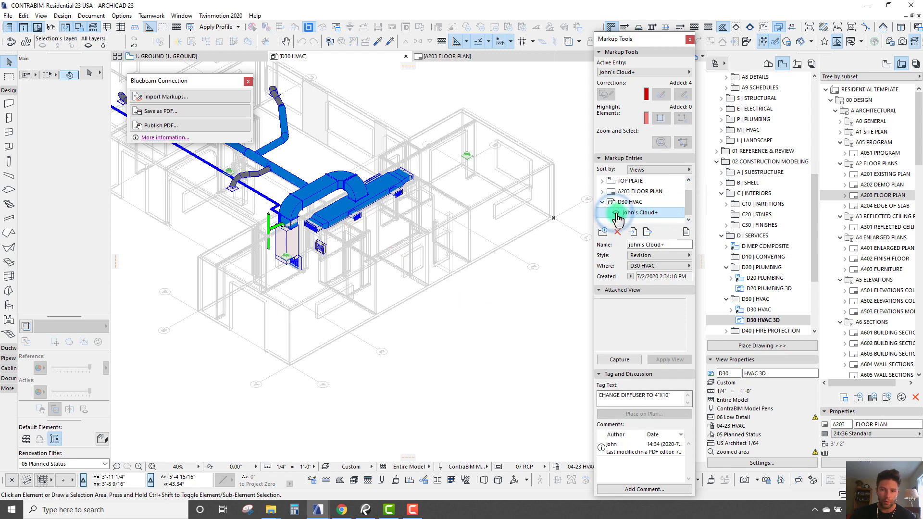
left_click(616, 213)
Step: Capture a close-up of the clouded diffuser as the attached view of the D30 HVAC cloud entry
scroll(366, 219, "up", 10)
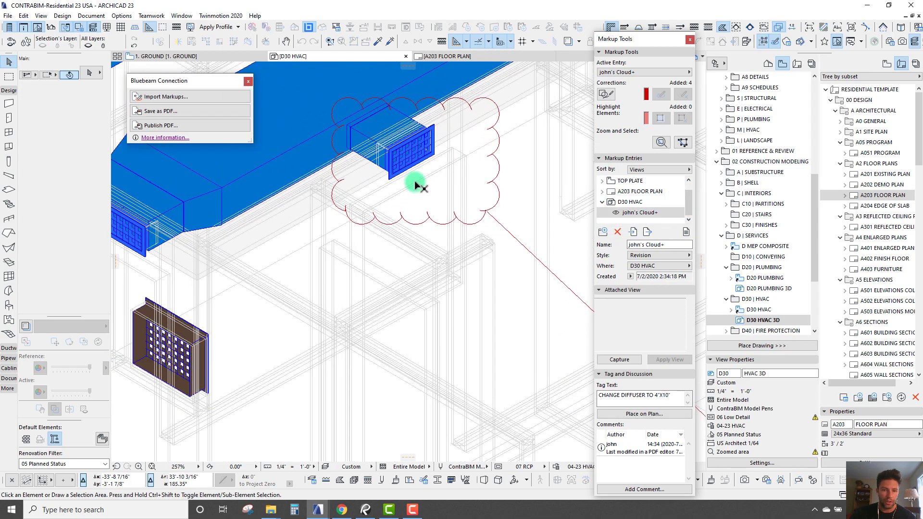
middle_click_drag(371, 340, 378, 299)
scroll(377, 299, "down", 1)
left_click(628, 361)
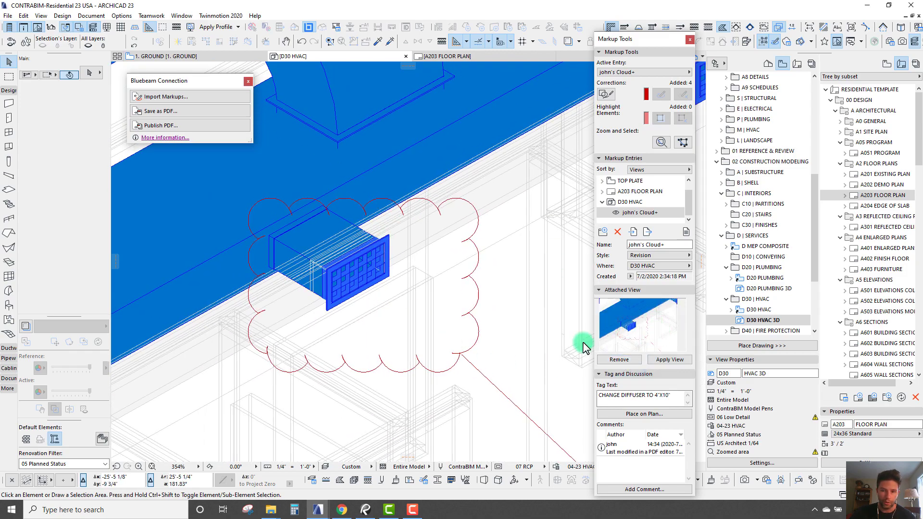
Step: Return to an overview of the whole HVAC model and close the Markup Tools palette
scroll(438, 320, "down", 15)
middle_click_drag(439, 233, 397, 285)
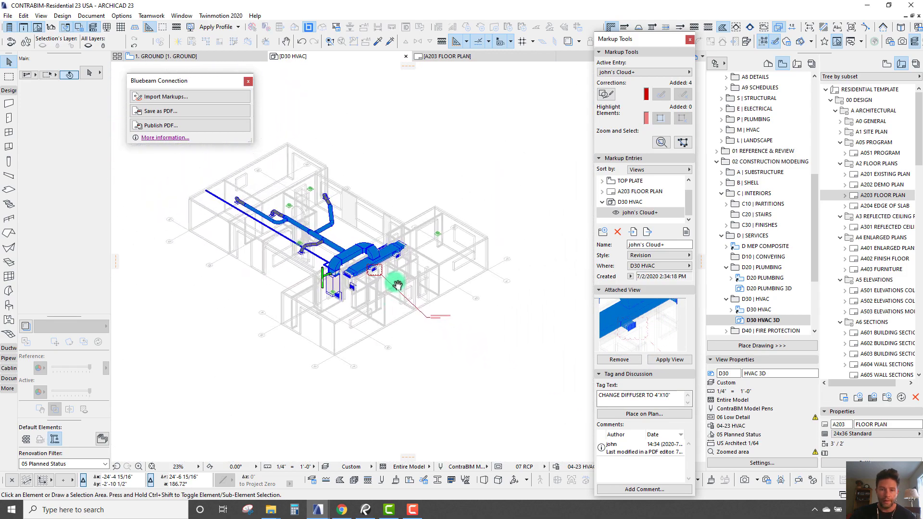
scroll(398, 257, "up", 1)
middle_click_drag(372, 255, 443, 275)
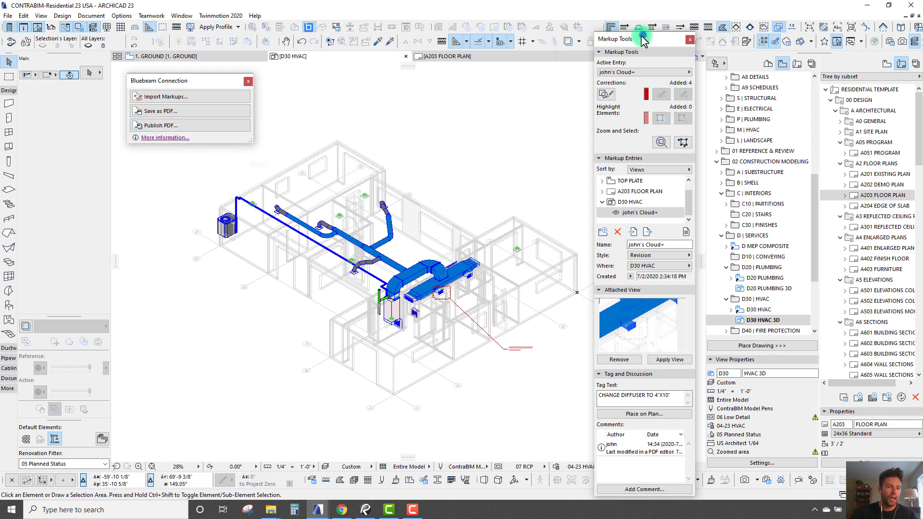
left_click_drag(645, 39, 565, 43)
left_click(609, 42)
middle_click_drag(352, 235, 386, 241)
Step: Open the Bluebeam Connection's Publish PDF settings and choose PDF - DESIGN SET as the set to publish
left_click(234, 128)
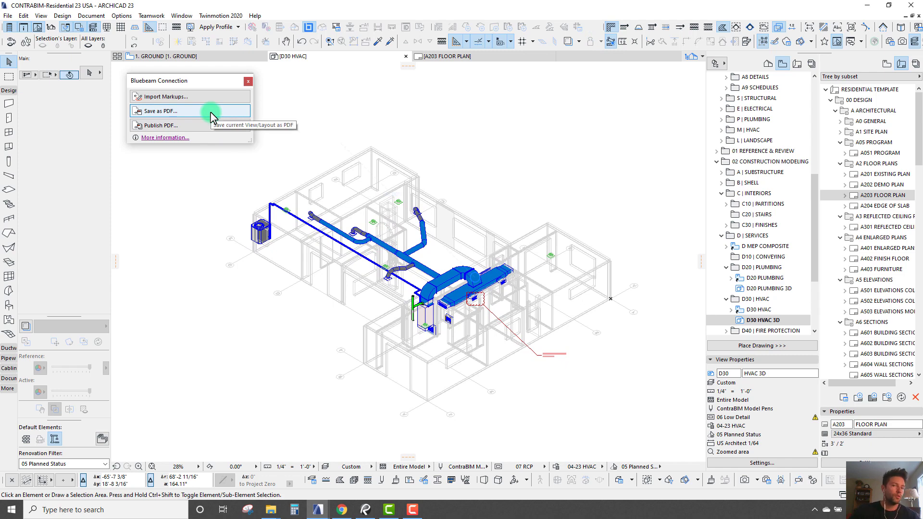
left_click(169, 127)
left_click(614, 157)
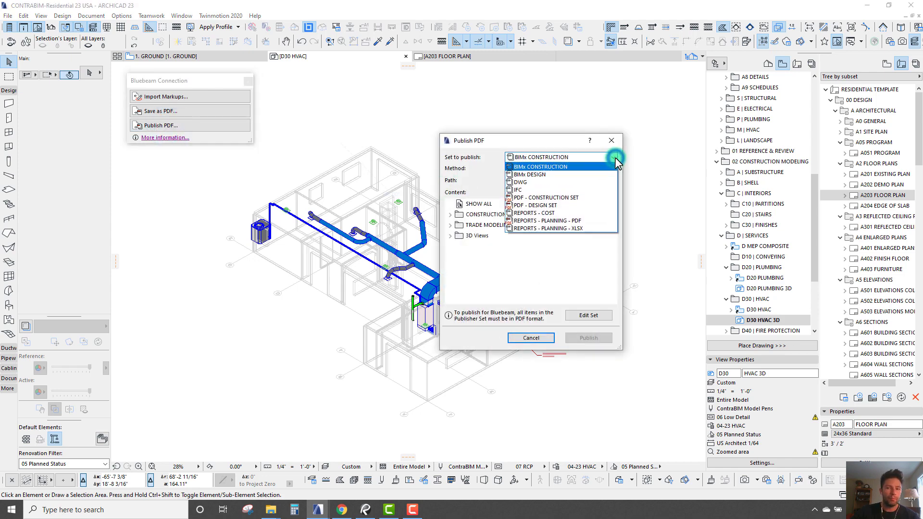
left_click(550, 206)
left_click_drag(533, 141, 530, 92)
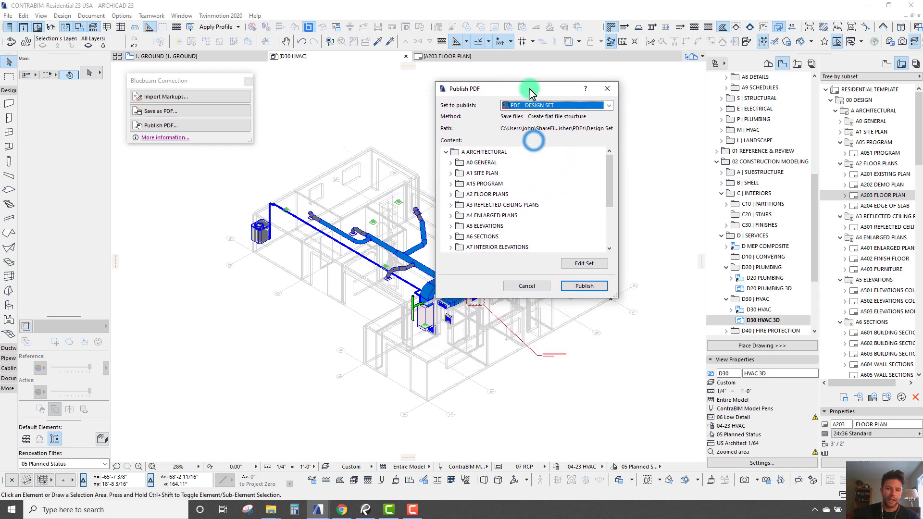
left_click(158, 98)
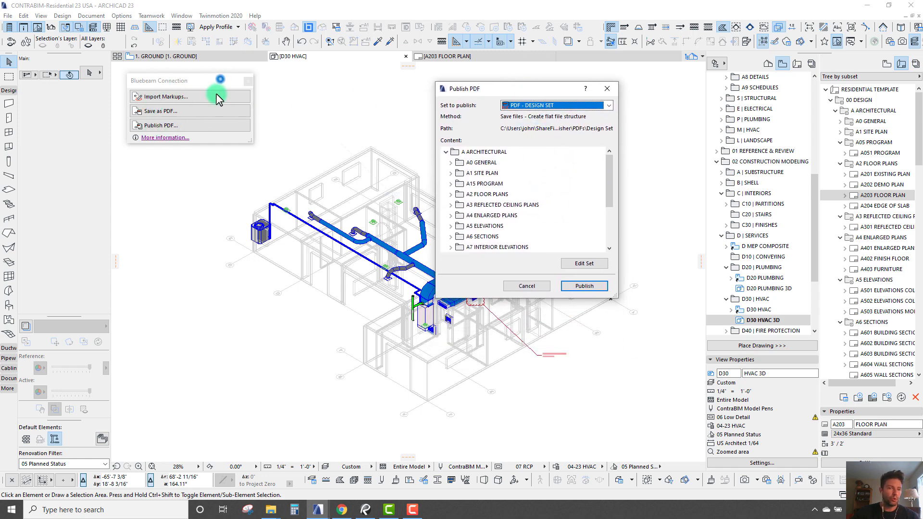
left_click_drag(532, 88, 545, 104)
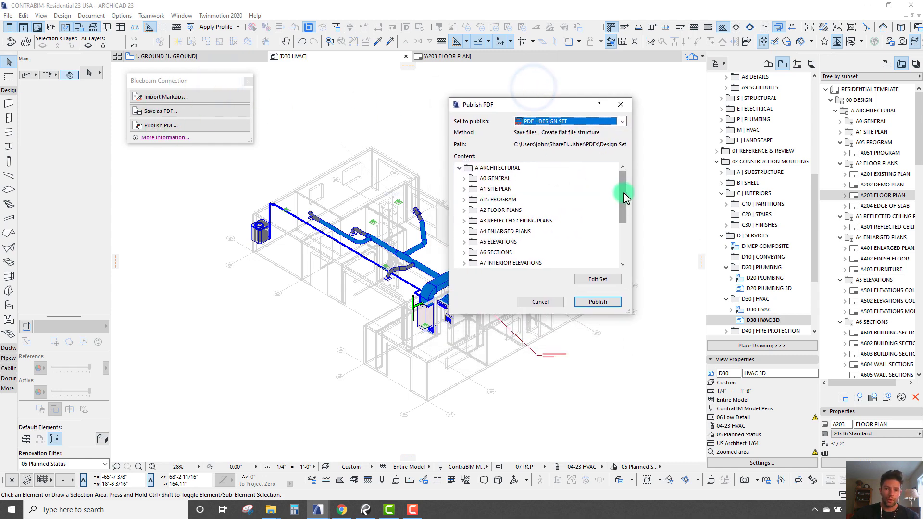
Step: Examine the design set's content, expanding A5 ELEVATIONS and selecting the A501 ELEVATIONS COLOR sheet
mouse_move(623, 192)
left_mouse_down()
mouse_move(622, 219)
mouse_move(623, 192)
left_mouse_up()
left_click(482, 233)
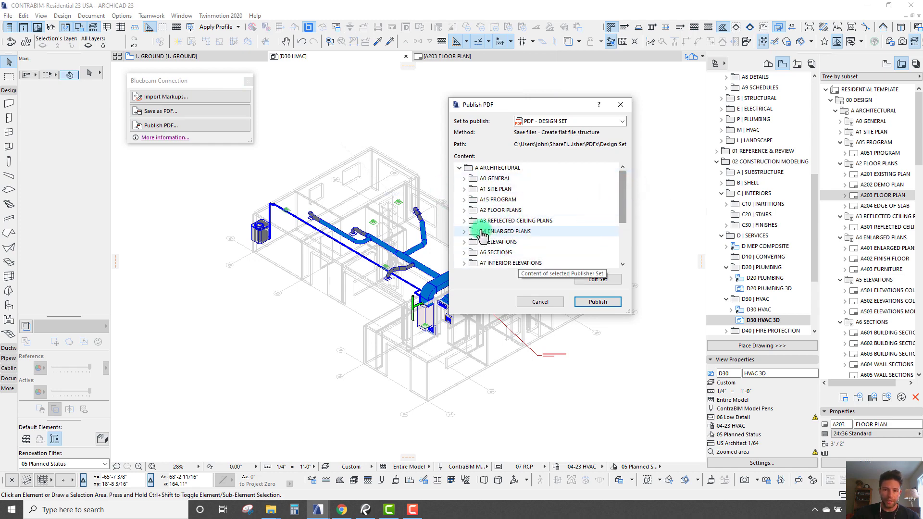
left_click(465, 242)
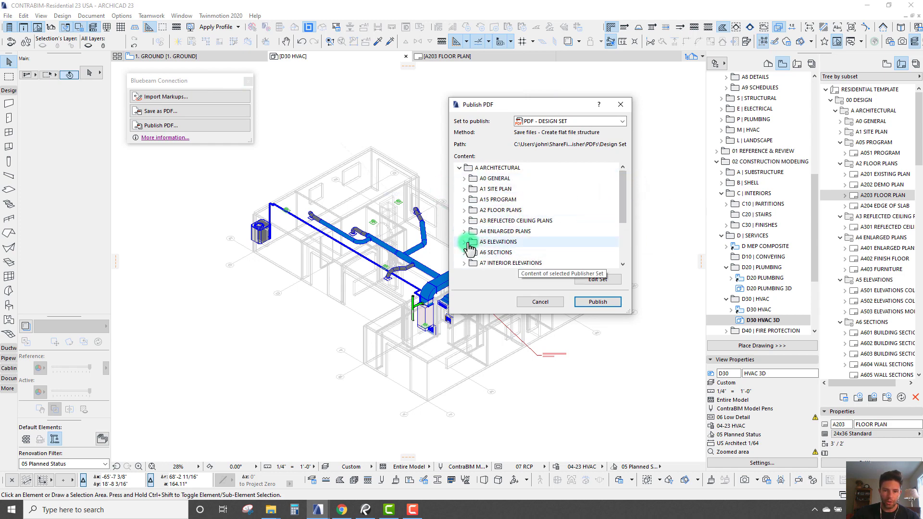
scroll(495, 254, "down", 3)
scroll(500, 259, "up", 2)
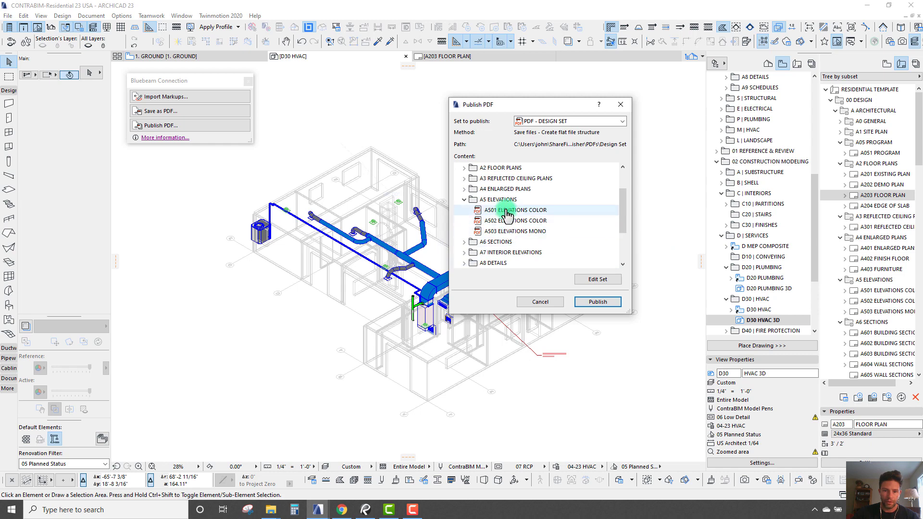
left_click(505, 210)
left_click_drag(546, 107, 546, 122)
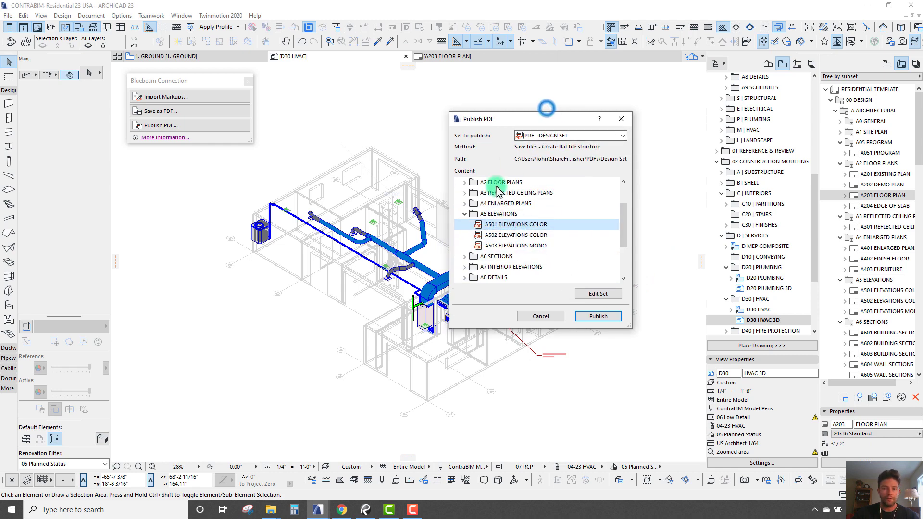
Step: Recheck the top of the design set's content list, and close Publish PDF without publishing
left_click_drag(623, 219, 622, 184)
left_click(571, 132)
left_click(572, 131)
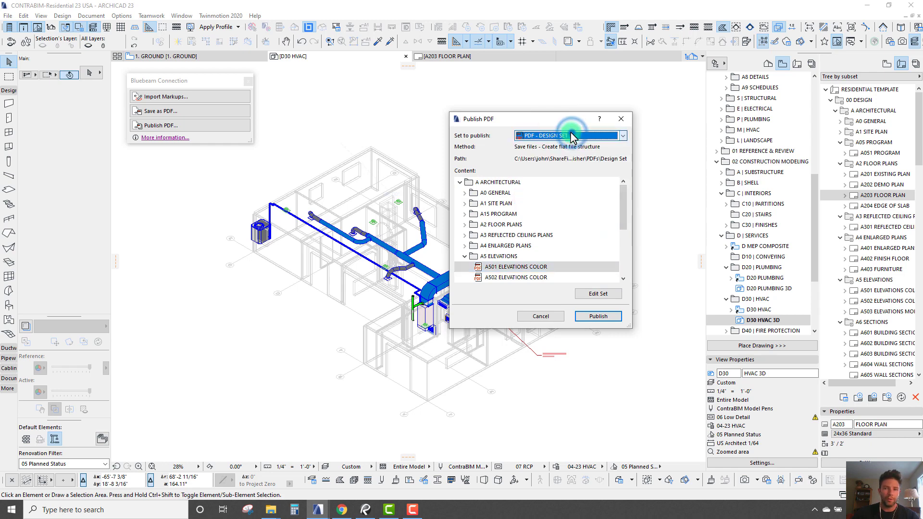
left_click_drag(533, 120, 536, 114)
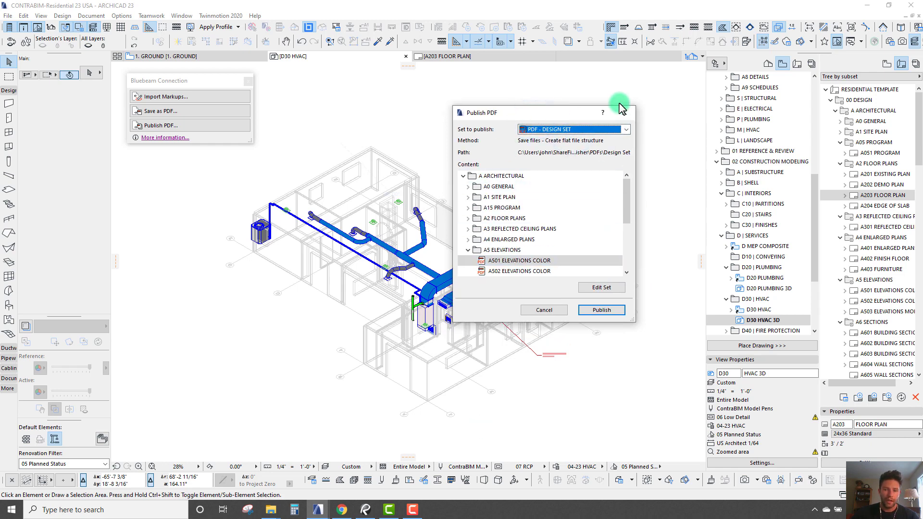
left_click(625, 112)
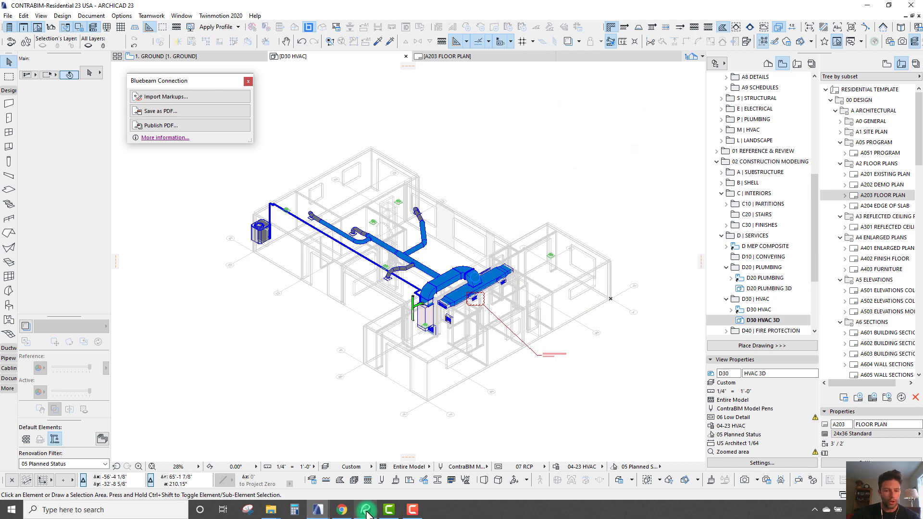
Step: Switch to Bluebeam Revu, close D30 HVAC, and save and close A203 Floor Plan for Comment
mouse_move(367, 513)
left_click(370, 481)
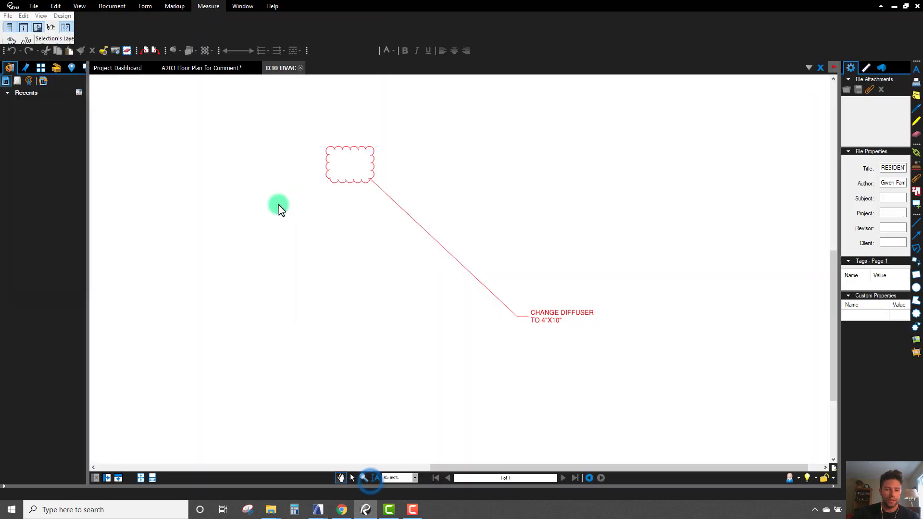
scroll(279, 212, "down", 3)
middle_click_drag(394, 258, 566, 311)
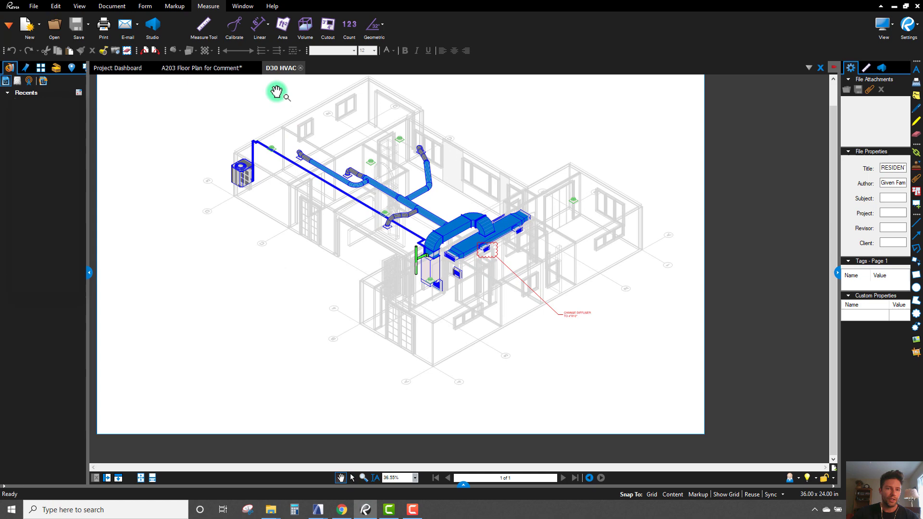
left_click(298, 69)
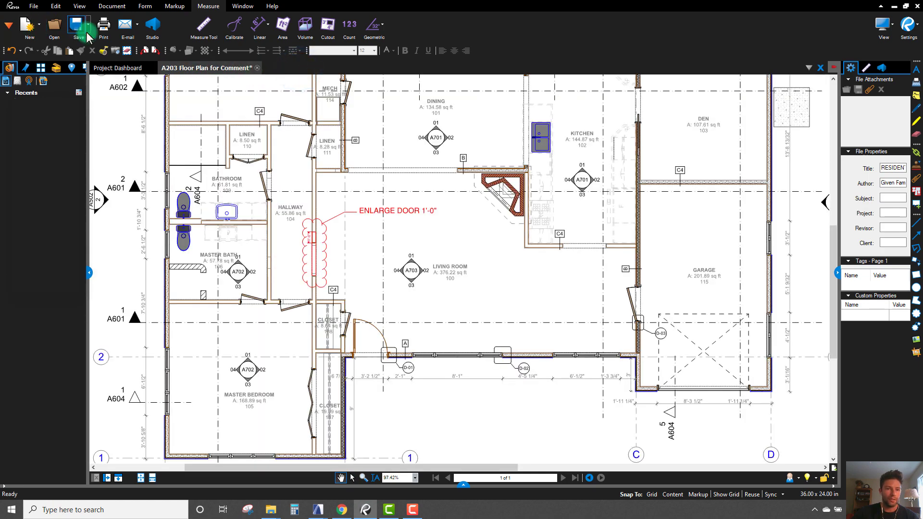
left_click(88, 35)
left_click(258, 68)
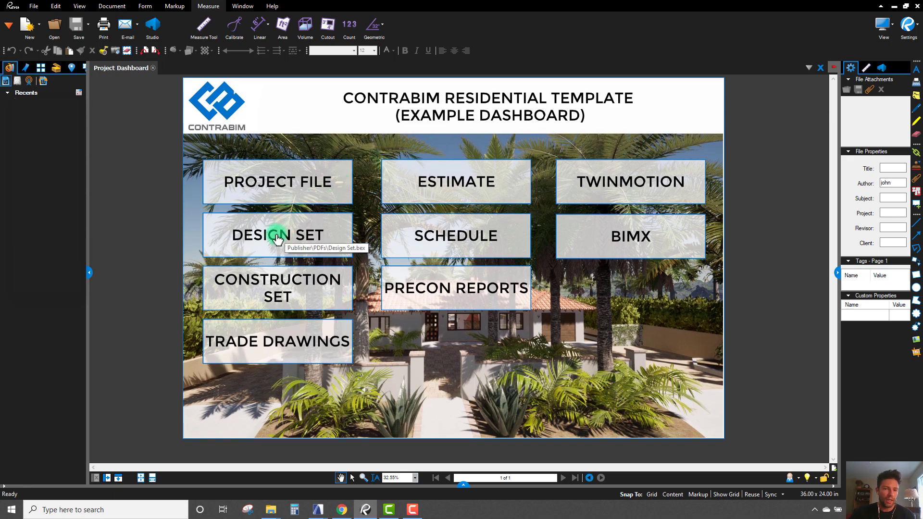
Step: Open the Design Set from the project dashboard and widen its sheet thumbnail area slightly
left_click(277, 238)
left_click(534, 285)
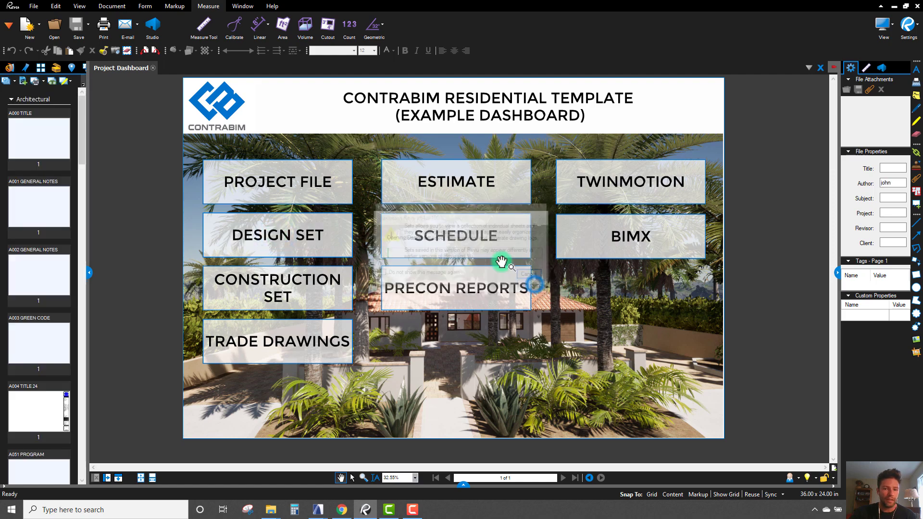
left_click_drag(89, 269, 103, 268)
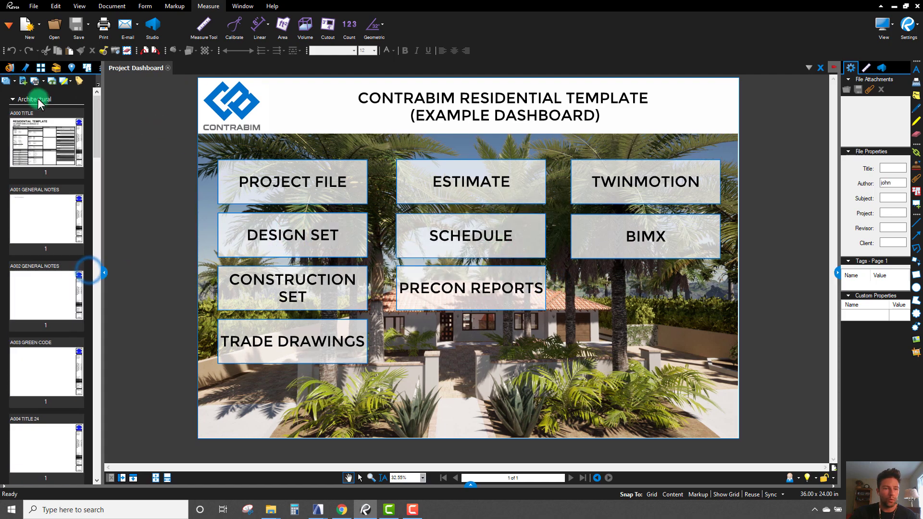
Step: Open the A000 TITLE sheet and browse the design set's thumbnails through to the elevation and building section sheets
left_click(79, 162)
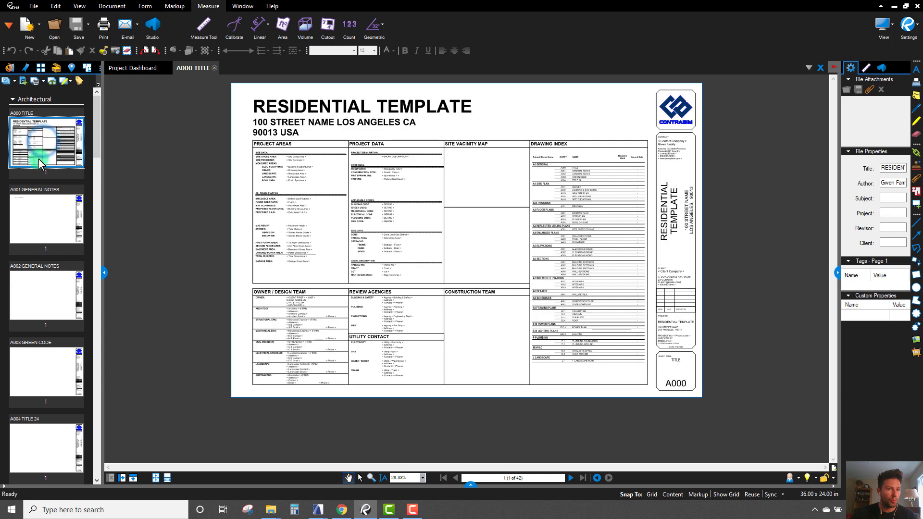
scroll(54, 199, "down", 15)
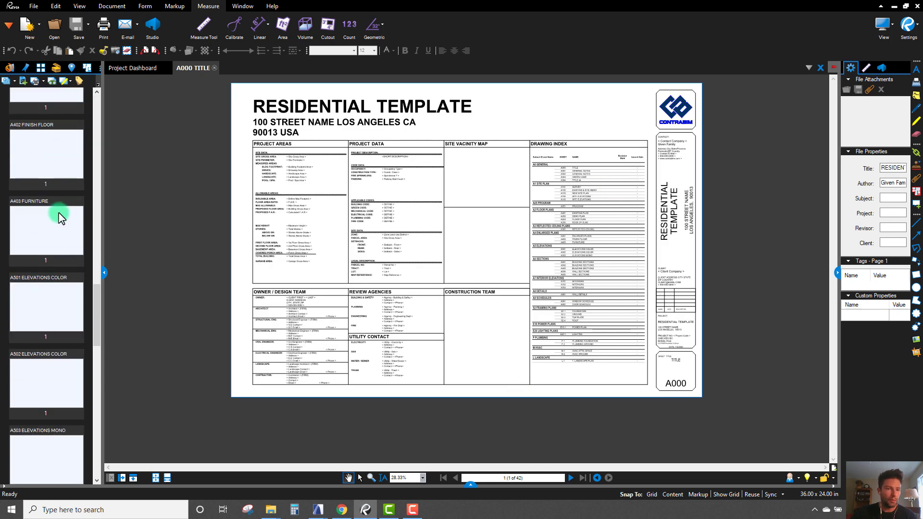
scroll(55, 193, "down", 3)
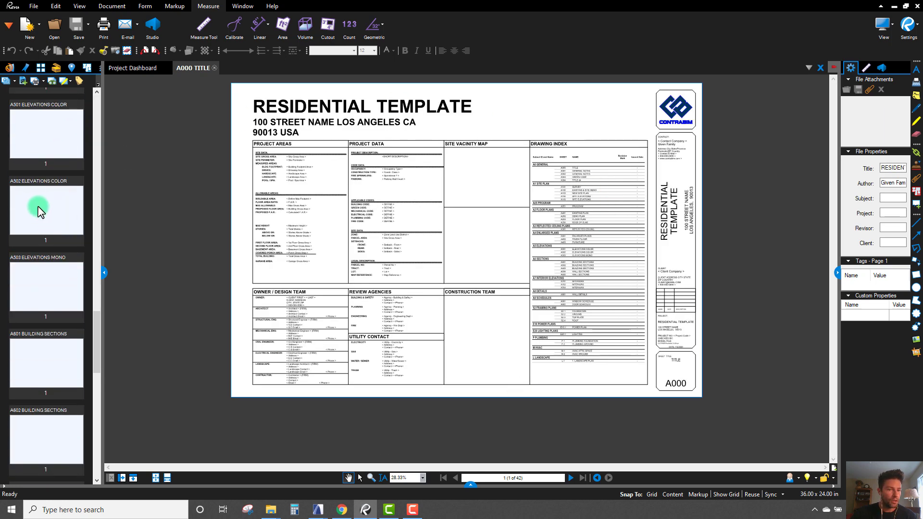
Step: Open the A501 ELEVATIONS COLOR sheet from the design set and widen the thumbnail area slightly
left_click(88, 155)
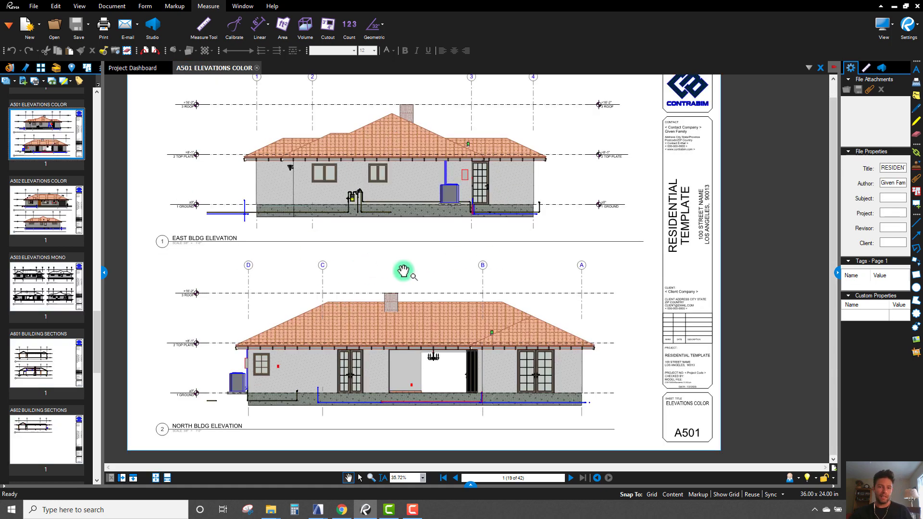
scroll(421, 270, "down", 3)
scroll(424, 271, "up", 2)
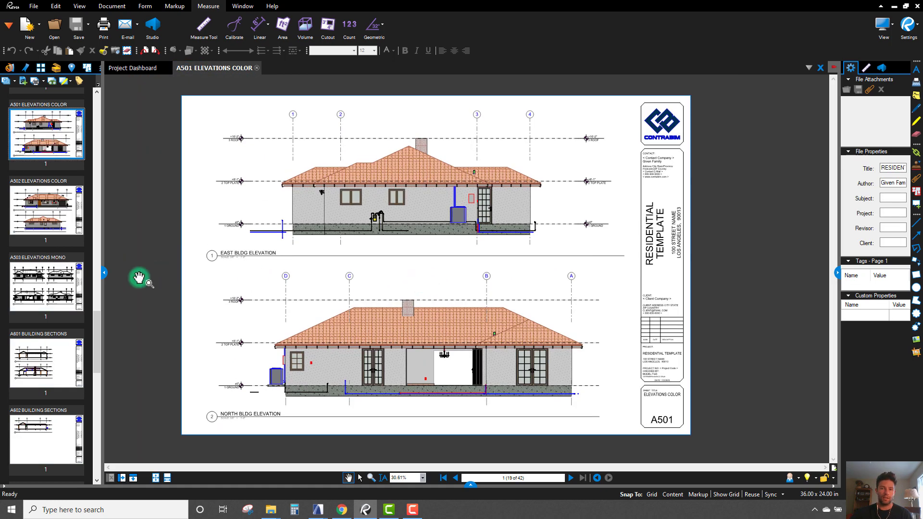
left_click_drag(106, 275, 111, 273)
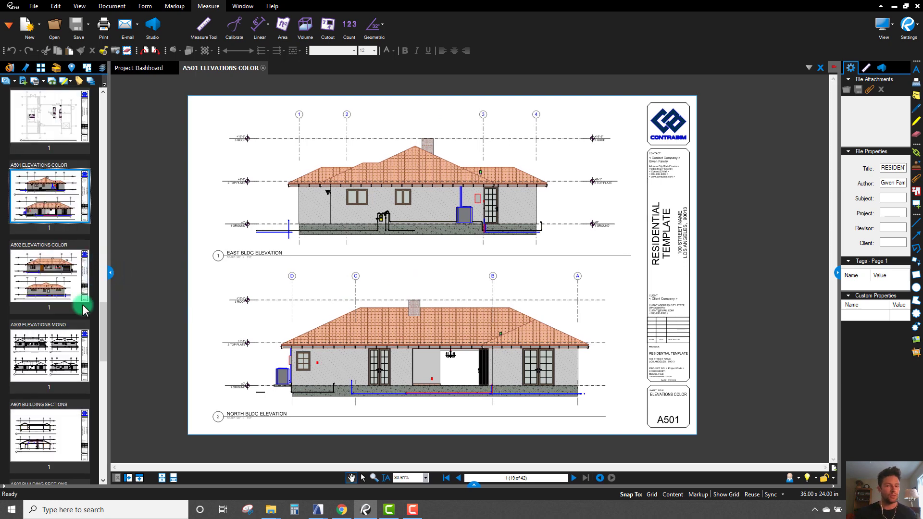
Step: Check the Structural category's sheets with the Architectural category collapsed, and restore the Architectural sheet list
left_click_drag(103, 323, 117, 88)
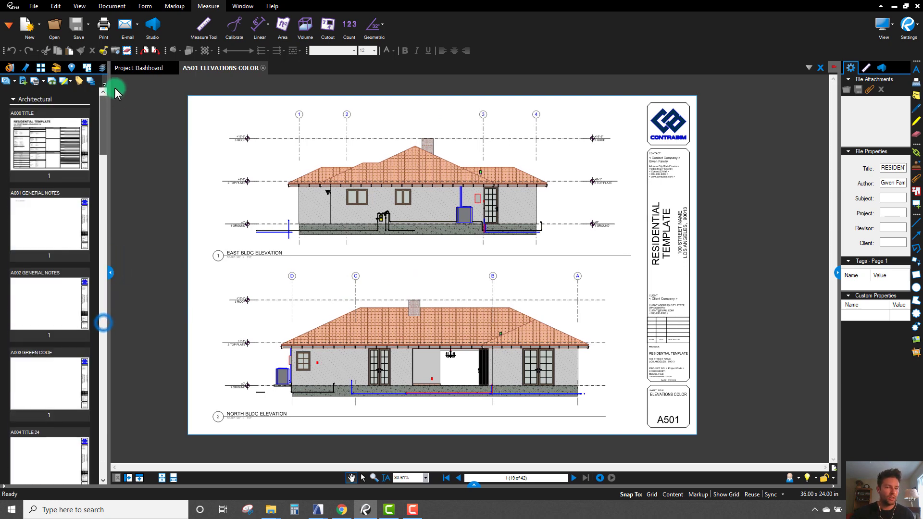
left_click(14, 99)
left_click(14, 112)
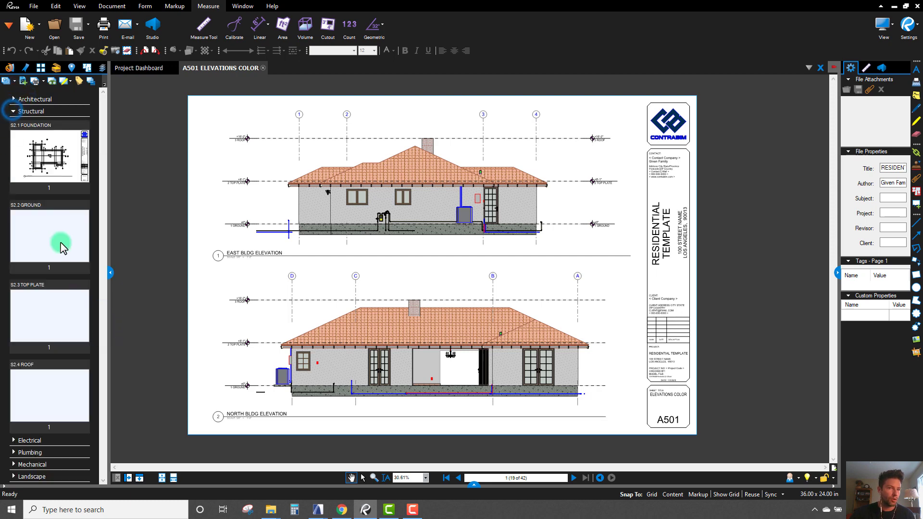
left_click(14, 111)
left_click(27, 98)
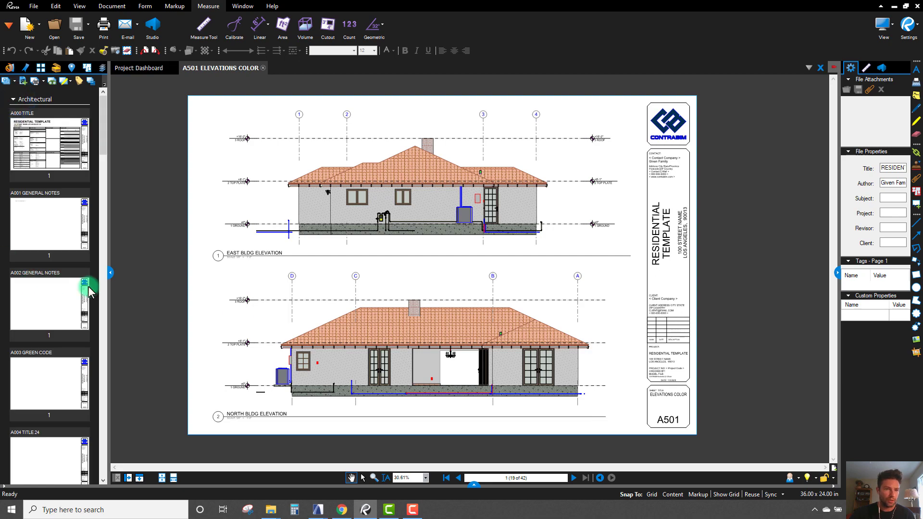
Step: Draw a freehand red pen cloud around the large door opening in the North Bldg Elevation and cross out the opening
scroll(488, 309, "up", 5)
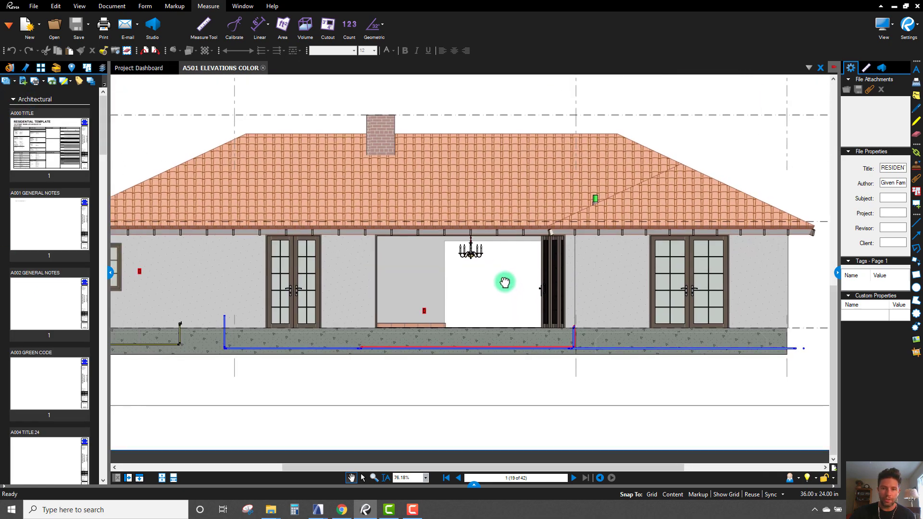
left_click_drag(505, 283, 502, 274)
left_click(916, 110)
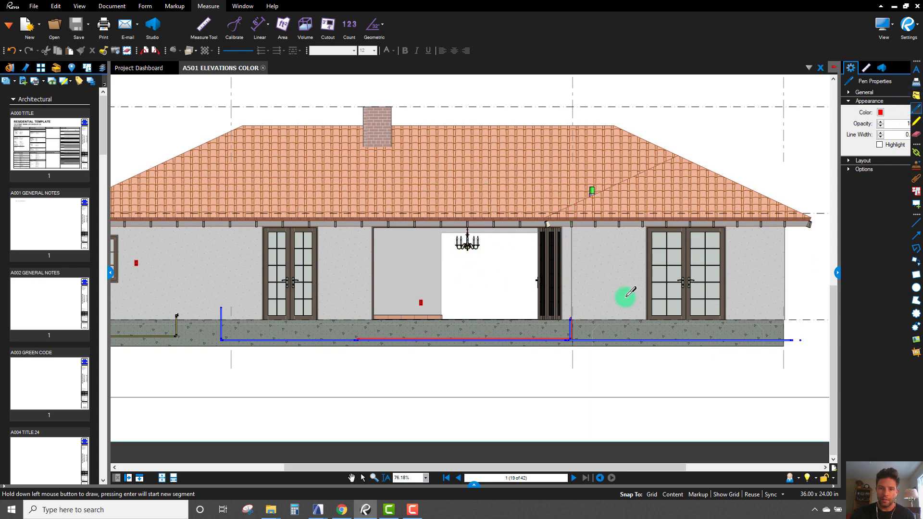
scroll(486, 205, "up", 3)
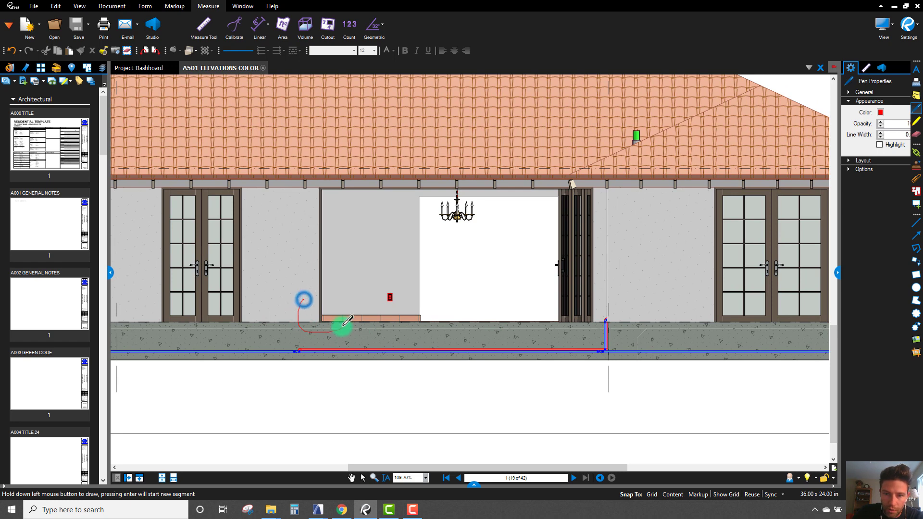
left_click_drag(343, 324, 551, 343)
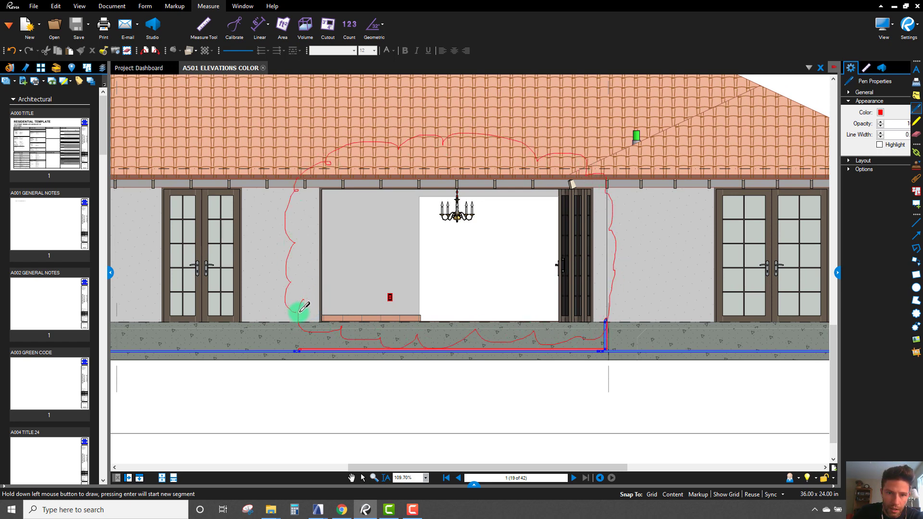
left_click_drag(569, 182, 321, 307)
mouse_move(324, 188)
left_mouse_down()
mouse_move(472, 270)
mouse_move(562, 306)
left_mouse_up()
Step: Draw a green highlighter arrow across the opening from the folded door, and handwrite the red note DOOR CLOSE with a leader below the cloud
left_click(916, 121)
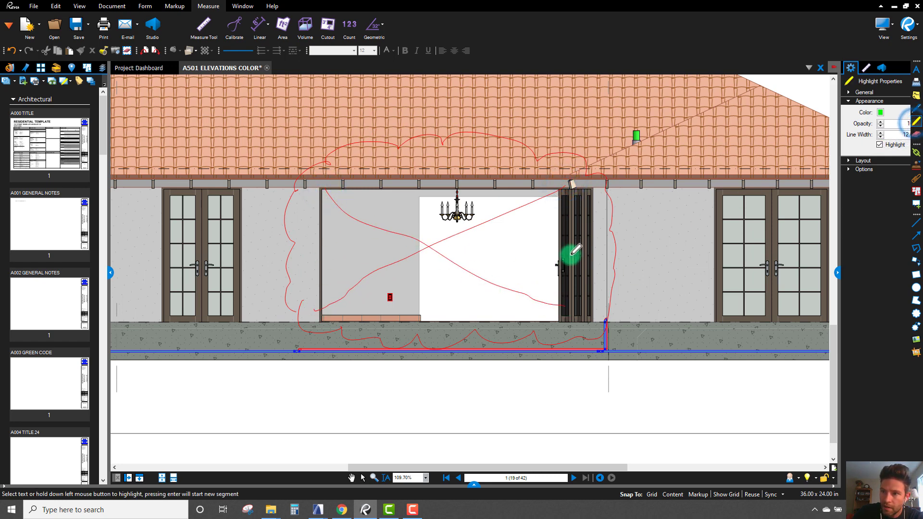
mouse_move(567, 247)
left_mouse_down()
mouse_move(336, 257)
mouse_move(335, 245)
left_mouse_up()
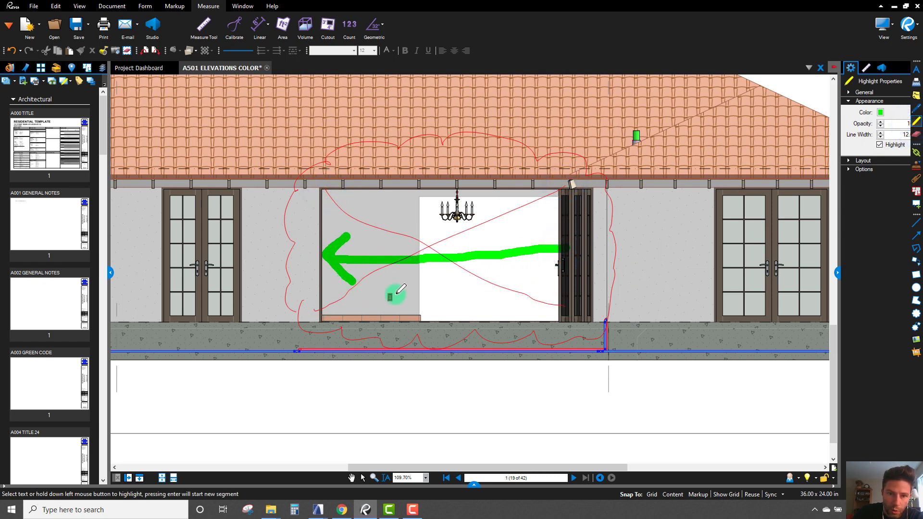
scroll(536, 282, "down", 4)
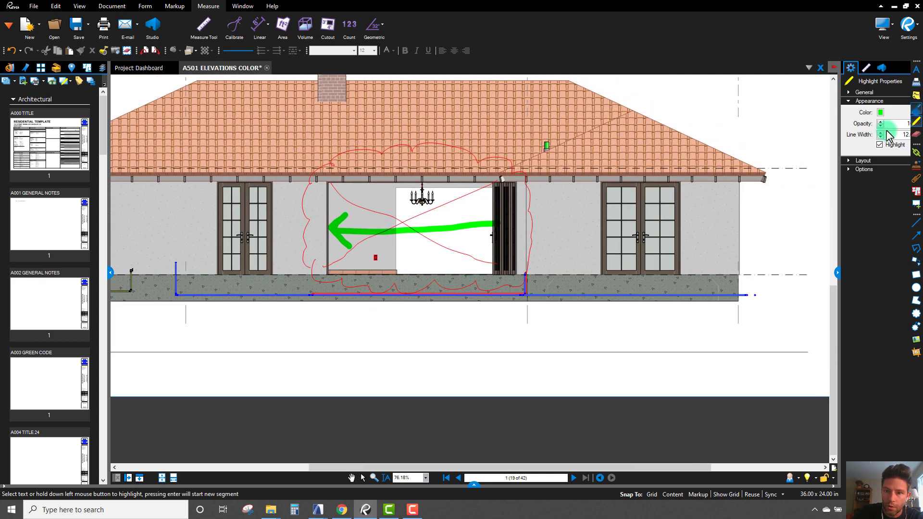
left_click(917, 109)
mouse_move(399, 294)
left_mouse_down()
mouse_move(392, 341)
mouse_move(367, 365)
mouse_move(515, 371)
mouse_move(511, 361)
left_mouse_up()
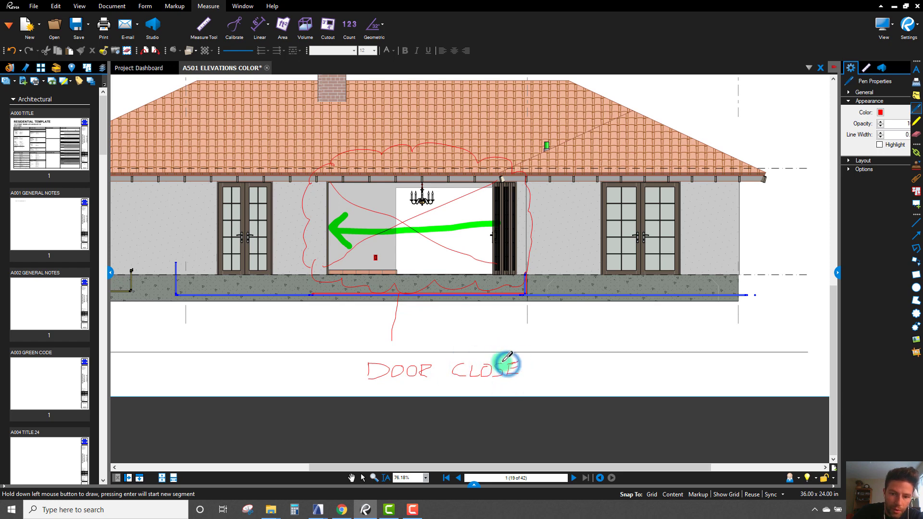
scroll(505, 218, "up", 1)
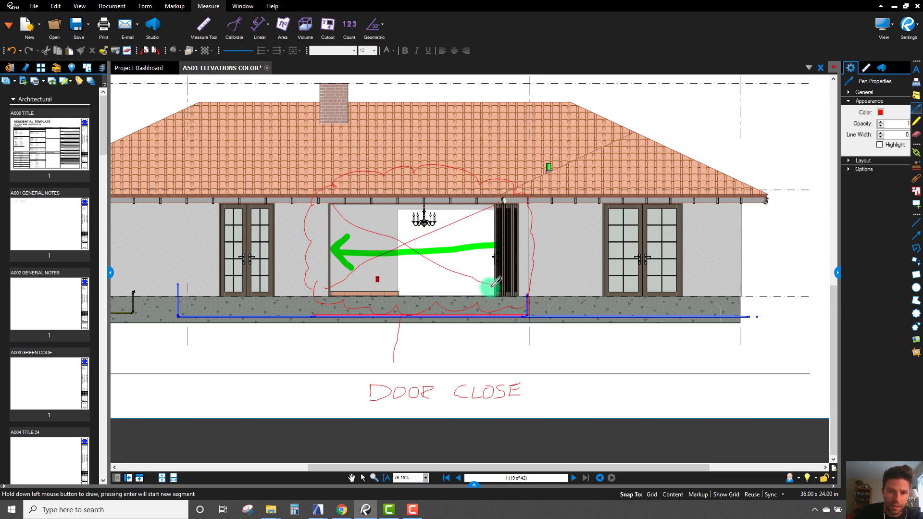
Step: Save the marked-up A501 sheet, narrow the thumbnail area slightly and collapse the Architectural category
left_click(76, 26)
left_click(227, 159)
scroll(290, 207, "down", 6)
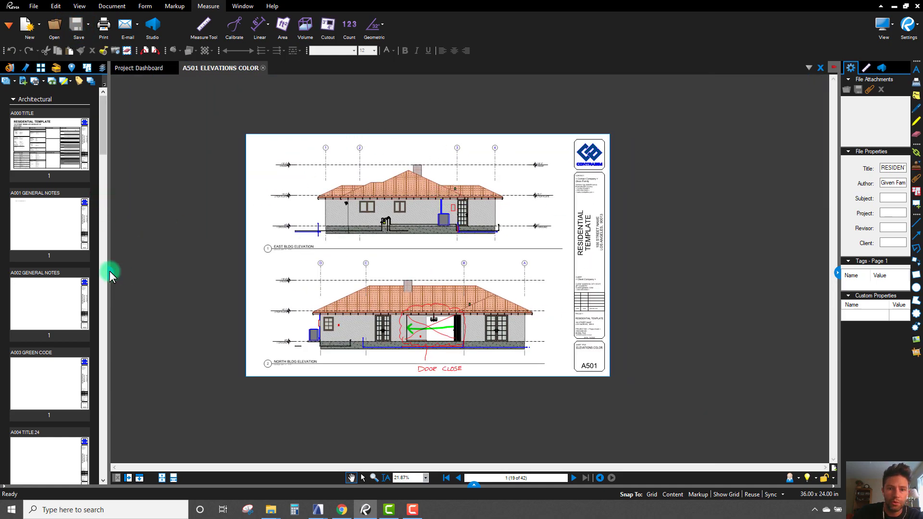
left_click_drag(110, 270, 109, 272)
left_click(13, 100)
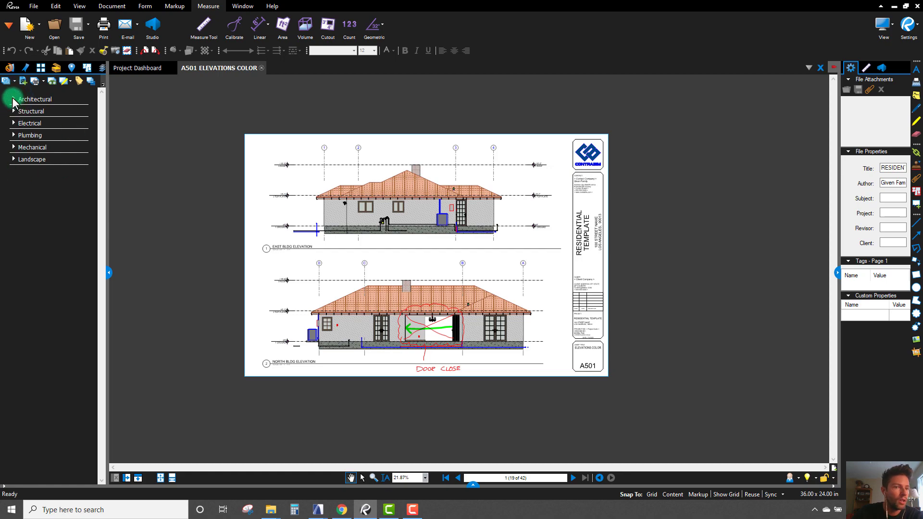
Step: Switch to the CONTRABIM-Residential 23 USA project in ARCHICAD and locate the A5 ELEVATIONS layouts in the layout book
left_click(315, 510)
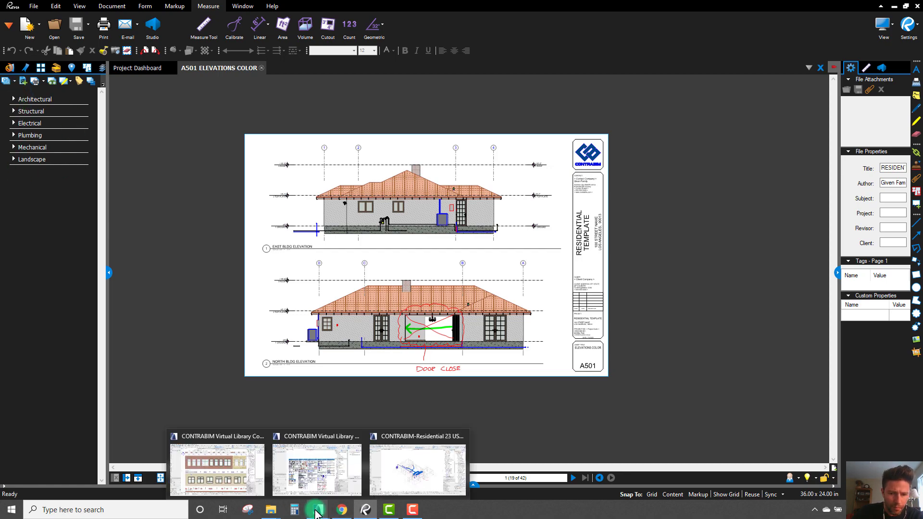
mouse_move(425, 477)
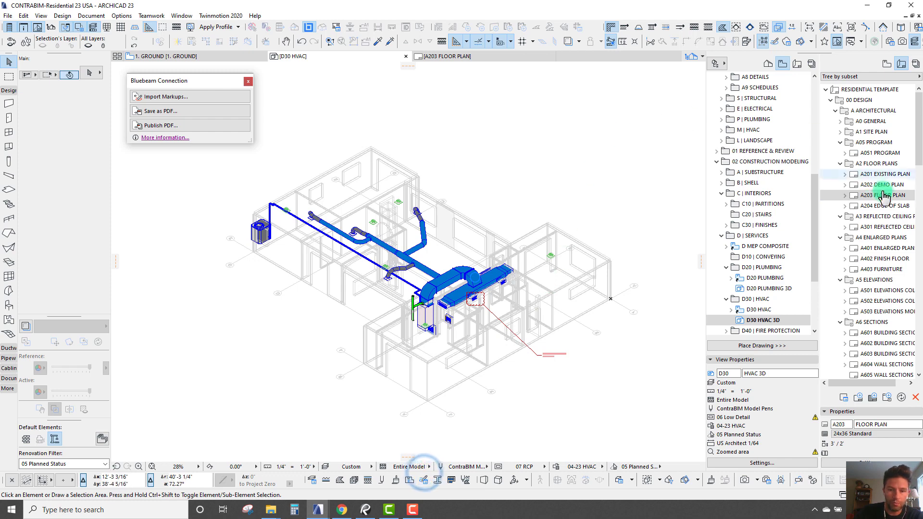
scroll(887, 307, "down", 1)
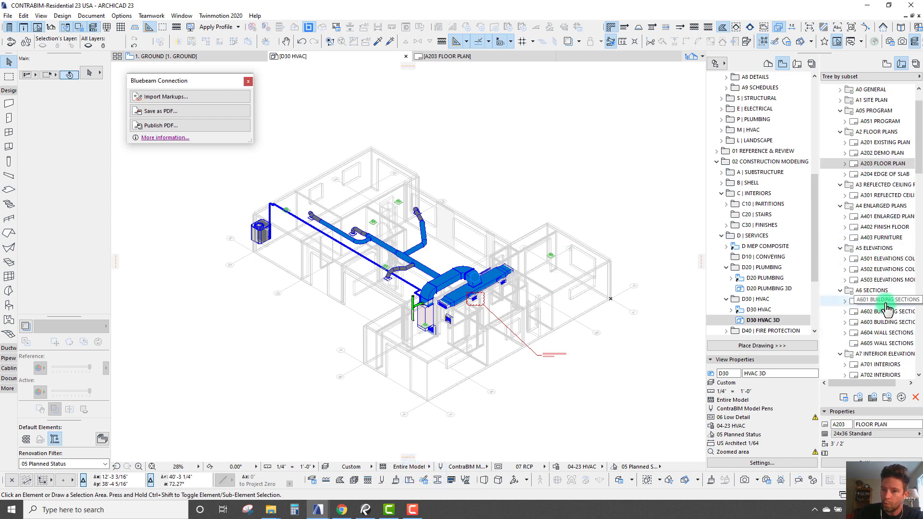
Step: Open the A501 ELEVATIONS COLOR layout and choose A501 ELEVATIONS COLOR.pdf from the Design Set folder for markup import
double_click(875, 263)
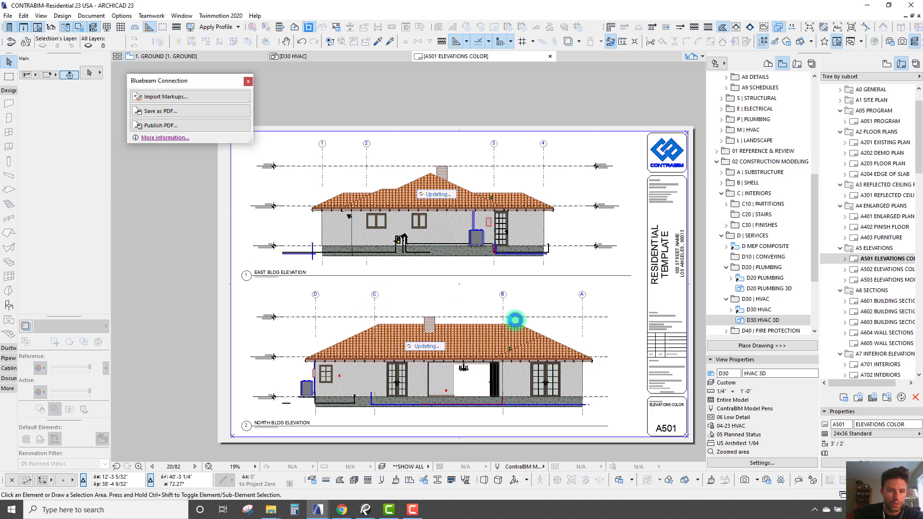
left_click(158, 97)
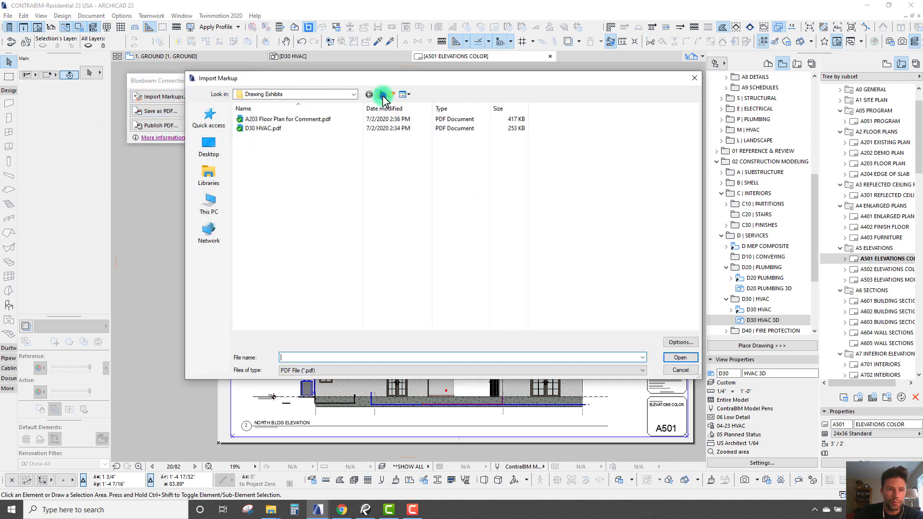
left_click(382, 95)
double_click(256, 128)
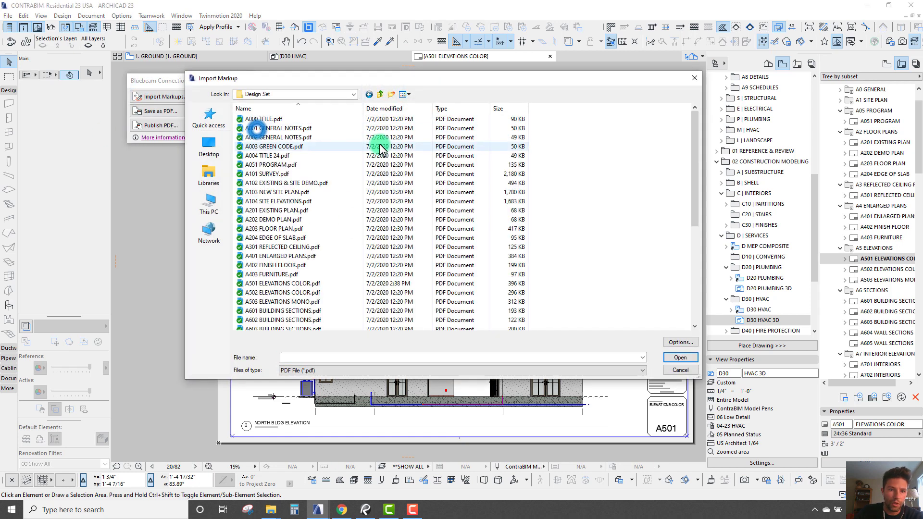
scroll(329, 295, "down", 2)
left_click(260, 229)
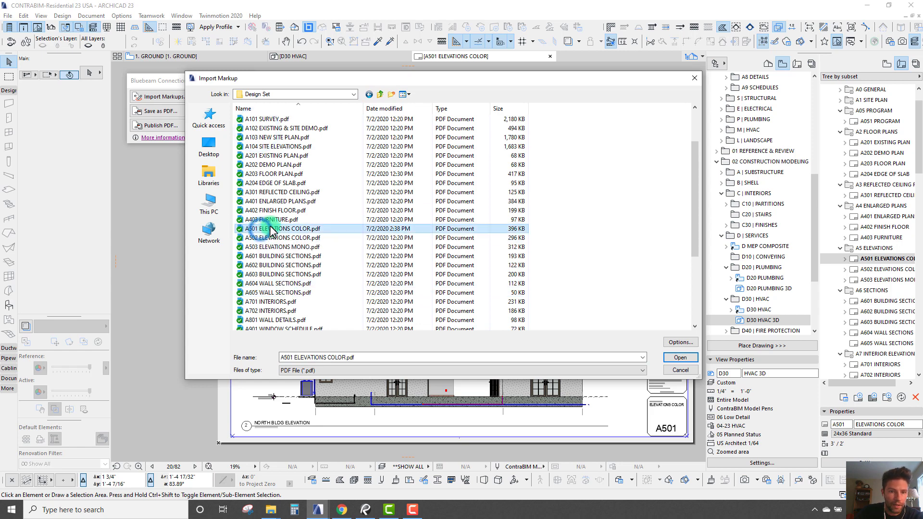
Step: Set the markup import options to place all markups on the single project layer *Notes | Architect.NOTES
left_click(682, 359)
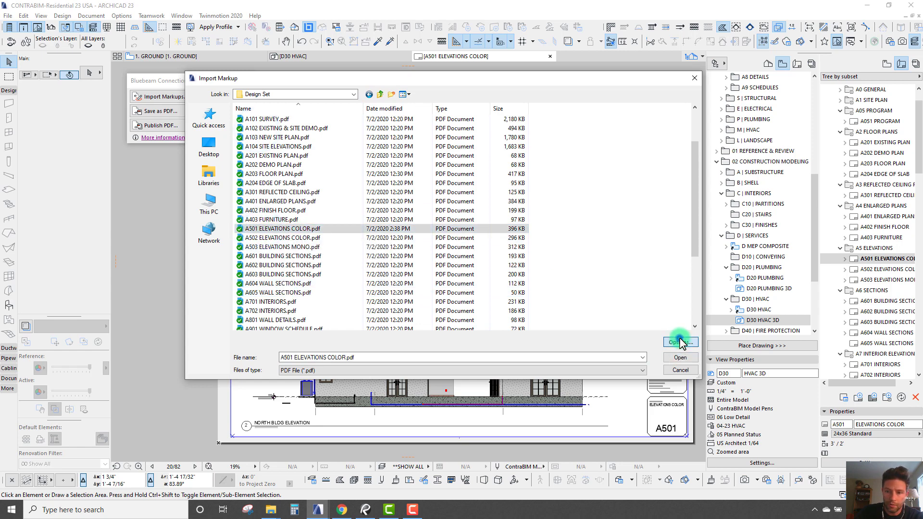
left_click(509, 331)
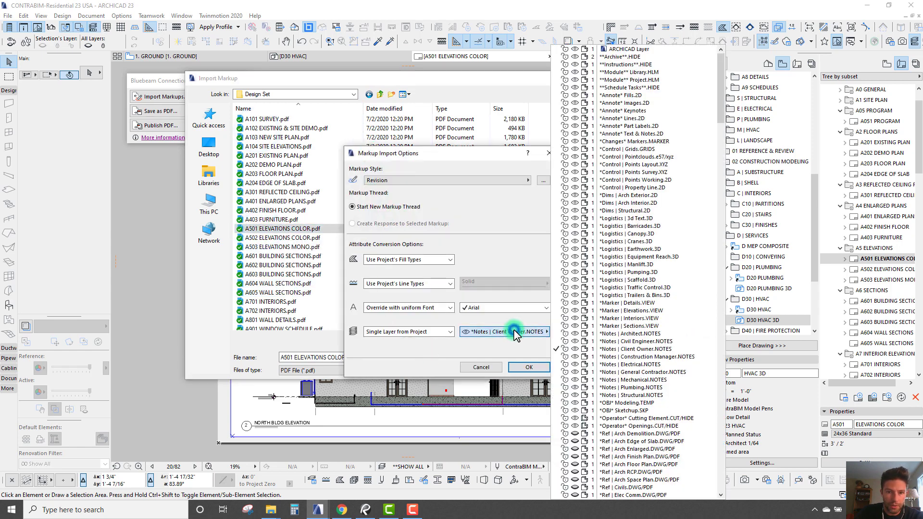
left_click(602, 351)
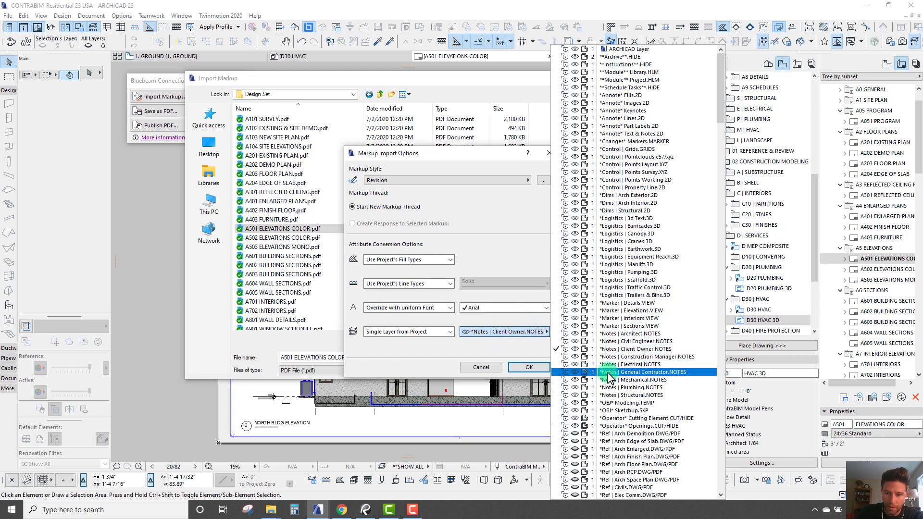
left_click(616, 333)
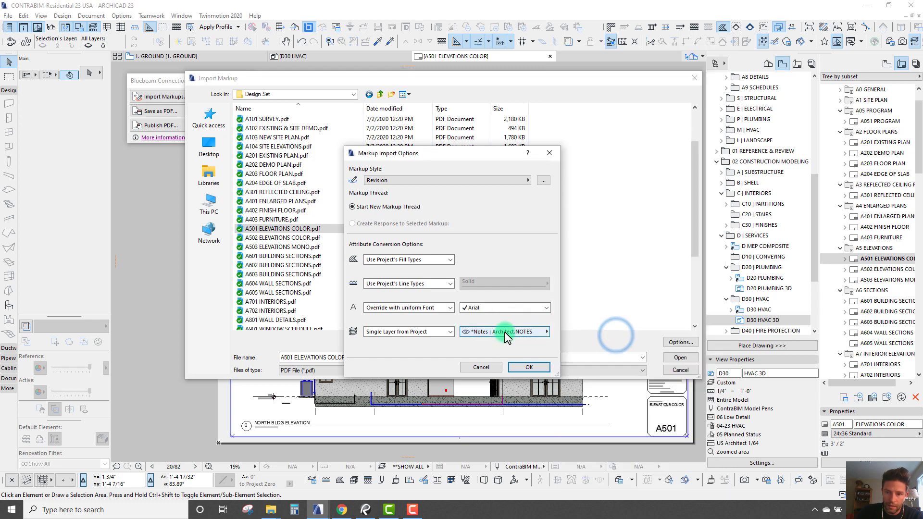
left_click_drag(469, 154, 434, 154)
left_click(484, 371)
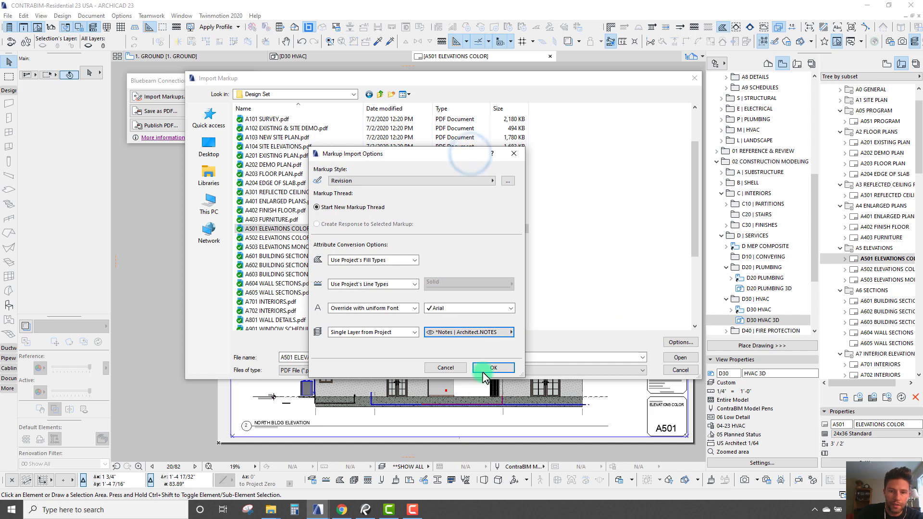
Step: Import the markups of the A501 ELEVATIONS COLOR source document into the matching layout and close the import report message
left_click(678, 357)
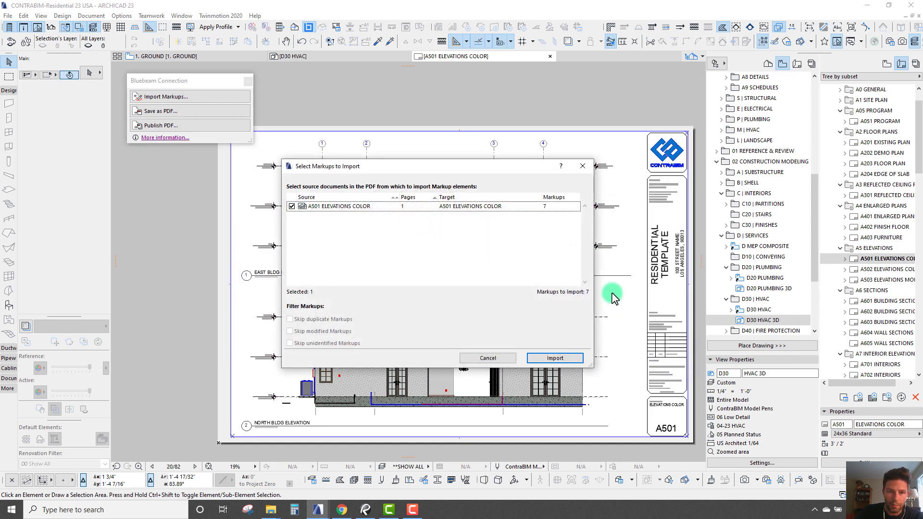
left_click(566, 357)
left_click(465, 366)
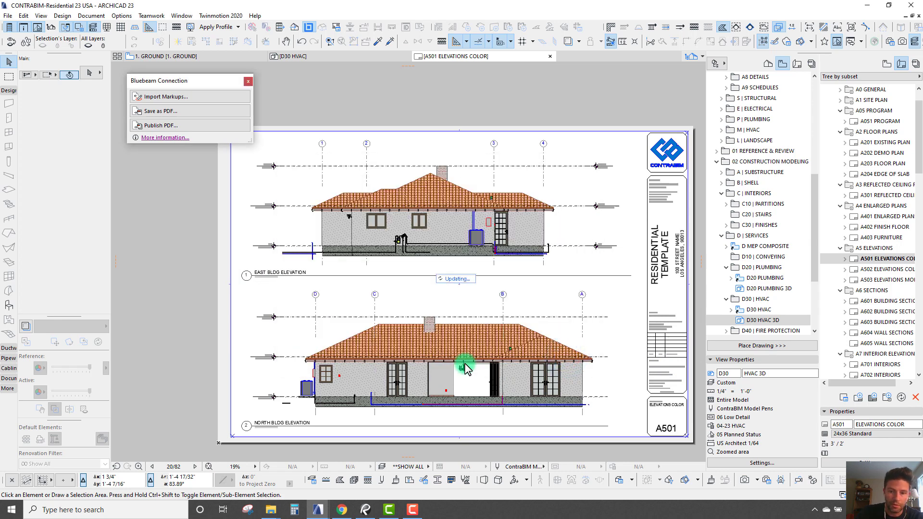
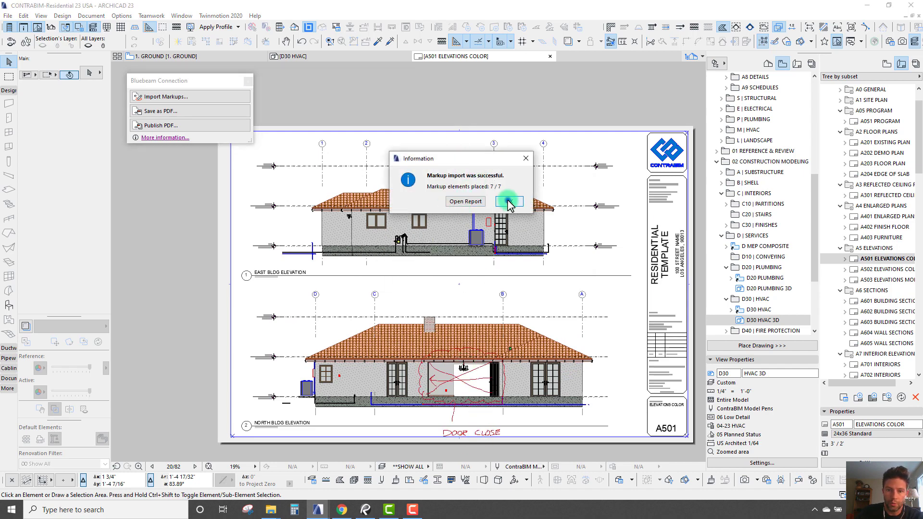
left_click(510, 202)
Step: Select the handwritten DOOR markup below the north elevation and examine which strokes belong to it
scroll(438, 423, "up", 6)
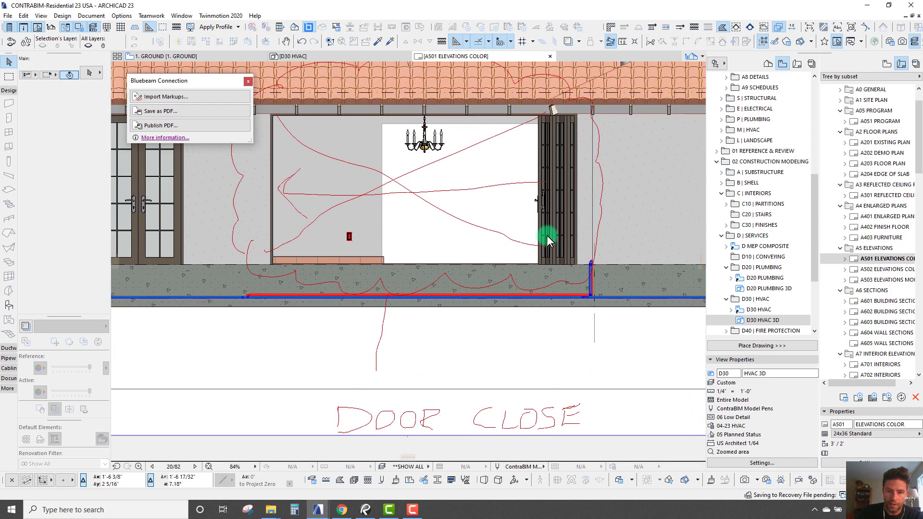
scroll(377, 405, "up", 5)
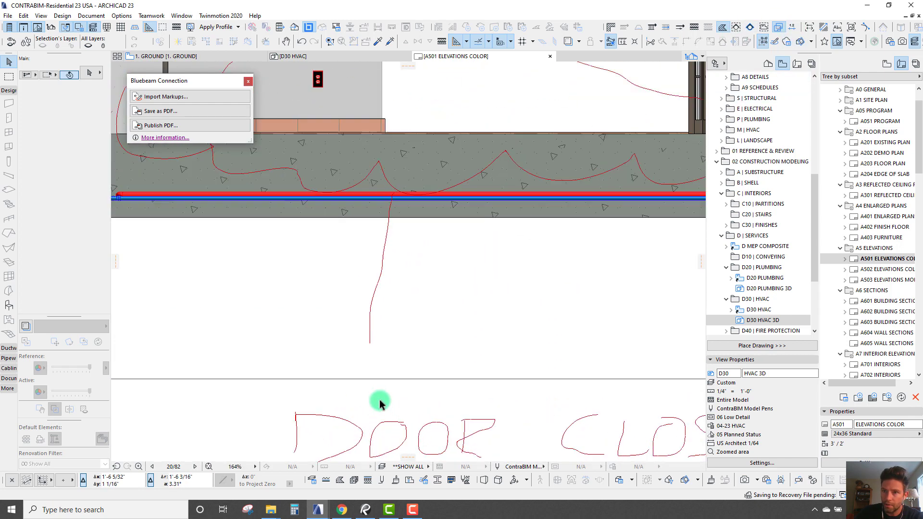
left_click(382, 275)
scroll(427, 255, "down", 4)
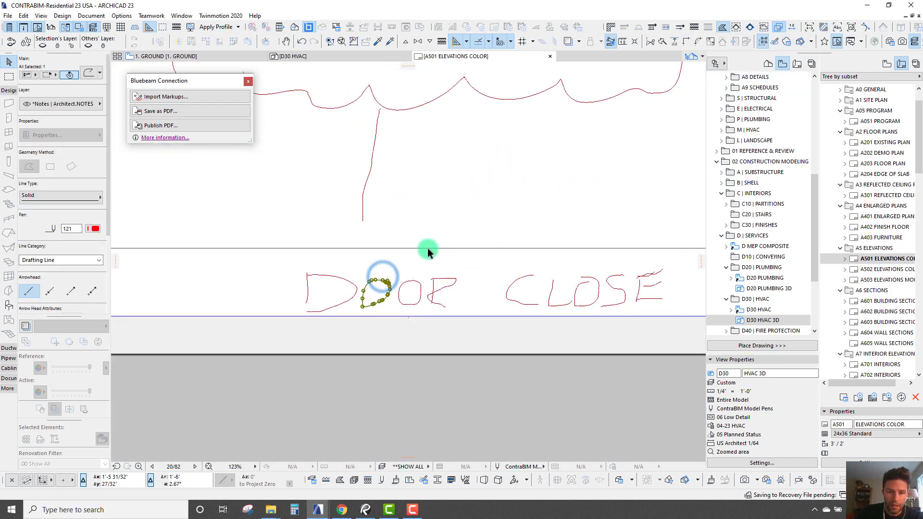
key("alt+g")
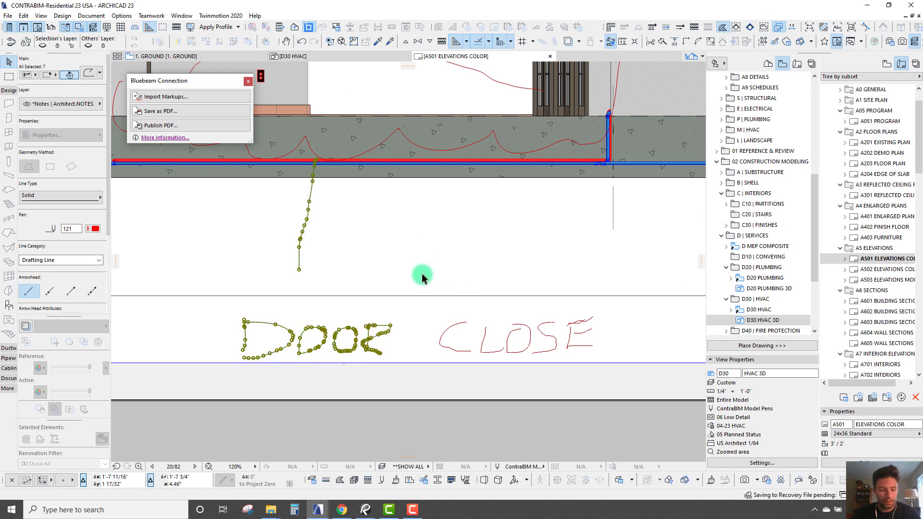
scroll(390, 267, "down", 5)
middle_click_drag(412, 243, 404, 301)
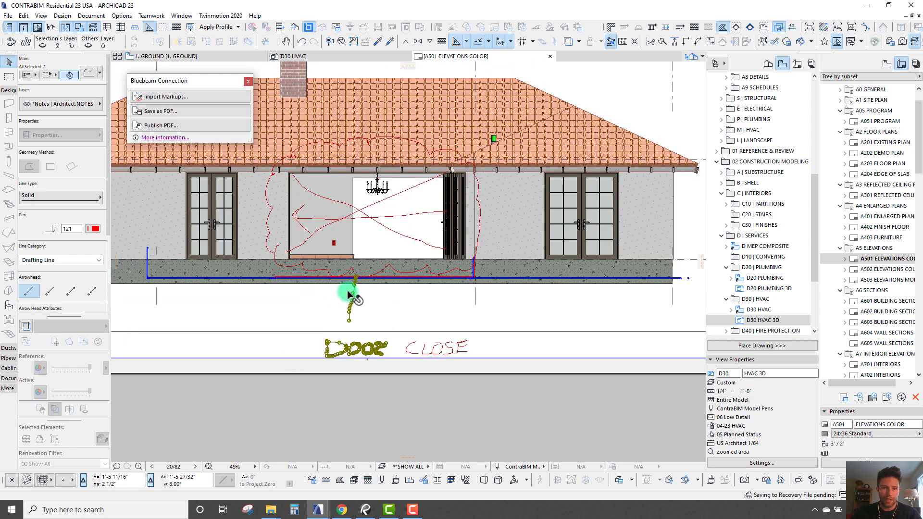
scroll(349, 294, "up", 3)
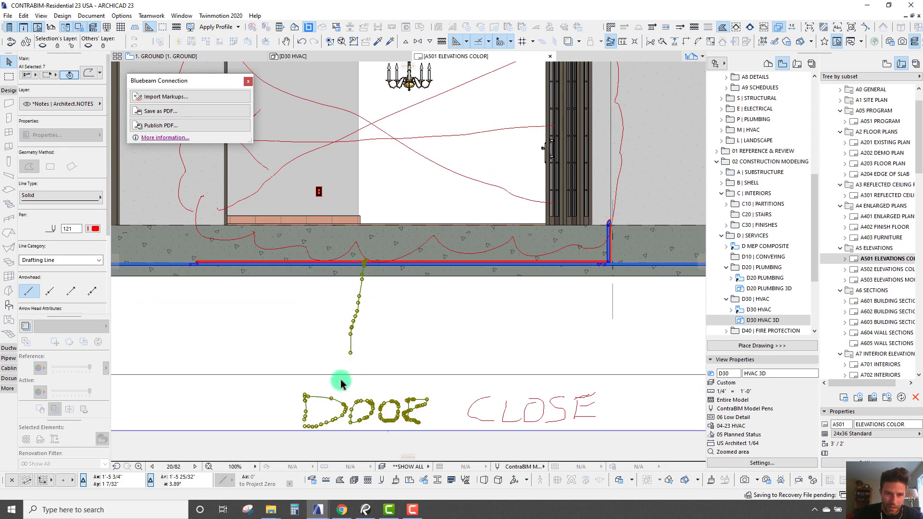
Step: Select the CLOSE lettering, the revision cloud, the crossed lines and the arrow in turn to examine how each is grouped
left_click(487, 399)
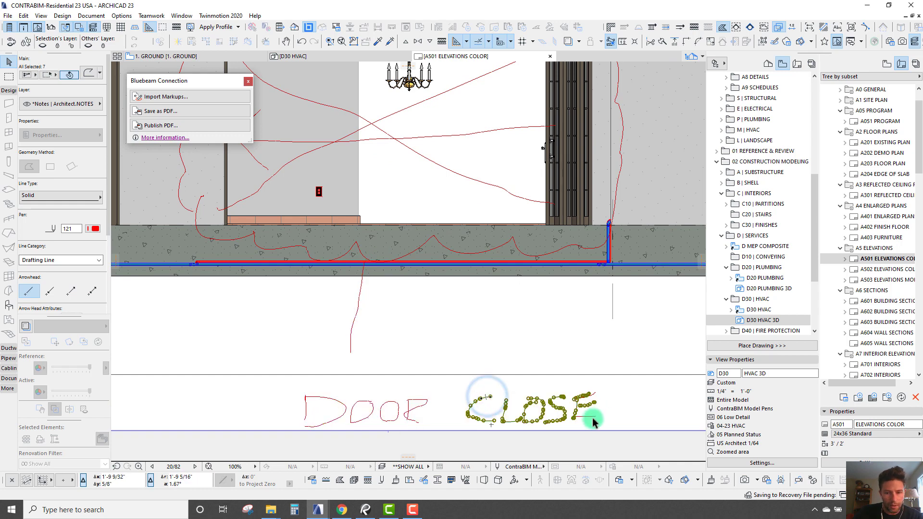
scroll(587, 416, "up", 6)
left_click(555, 399)
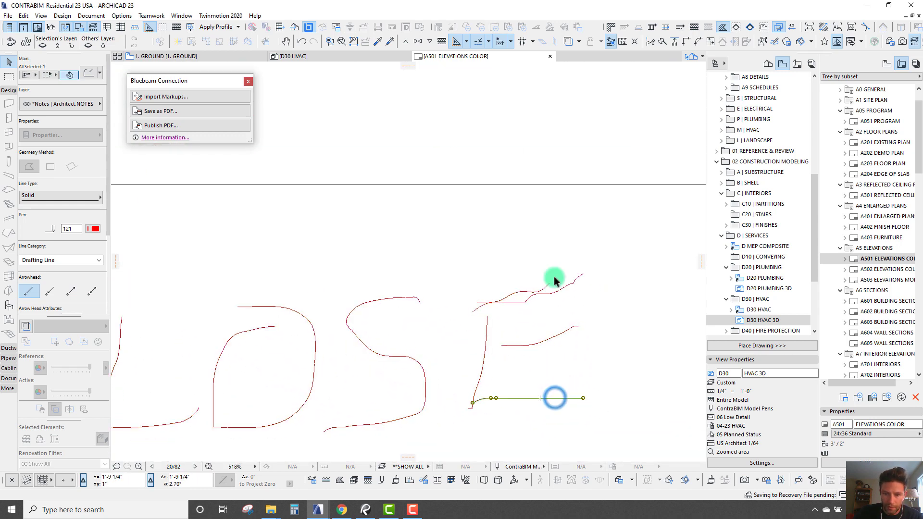
left_click(563, 287)
left_click(525, 293)
scroll(490, 302, "down", 8)
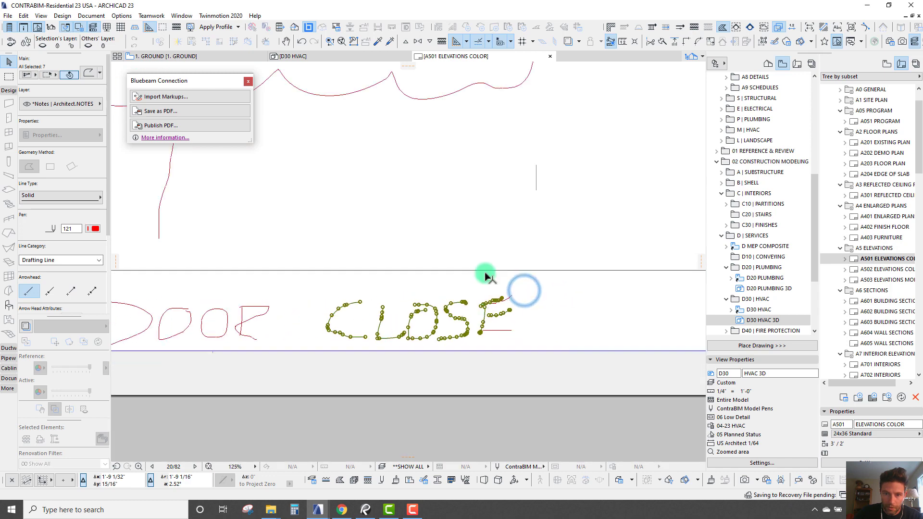
left_click(405, 311)
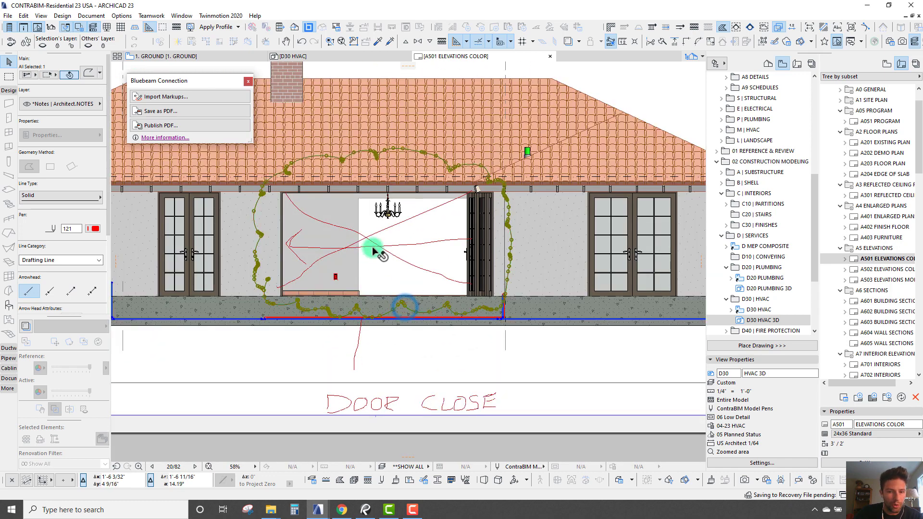
left_click(388, 252)
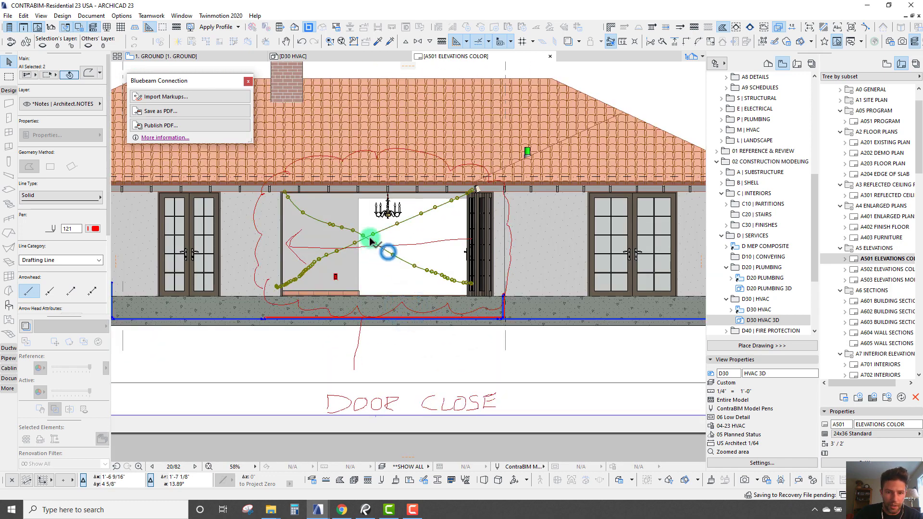
left_click(303, 250)
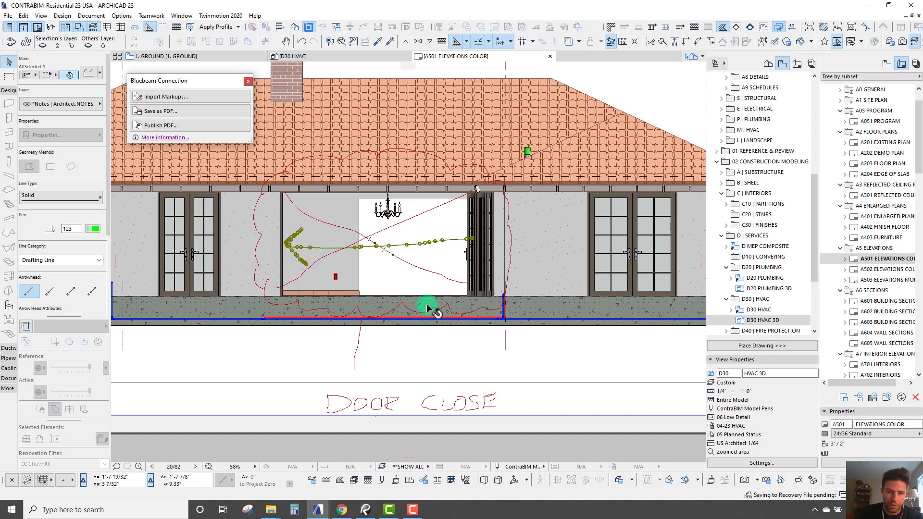
Step: Recheck the DOOR and CLOSE lettering, including the separate strokes of the final letter E
scroll(426, 305, "down", 2)
scroll(402, 290, "up", 2)
left_click(366, 401)
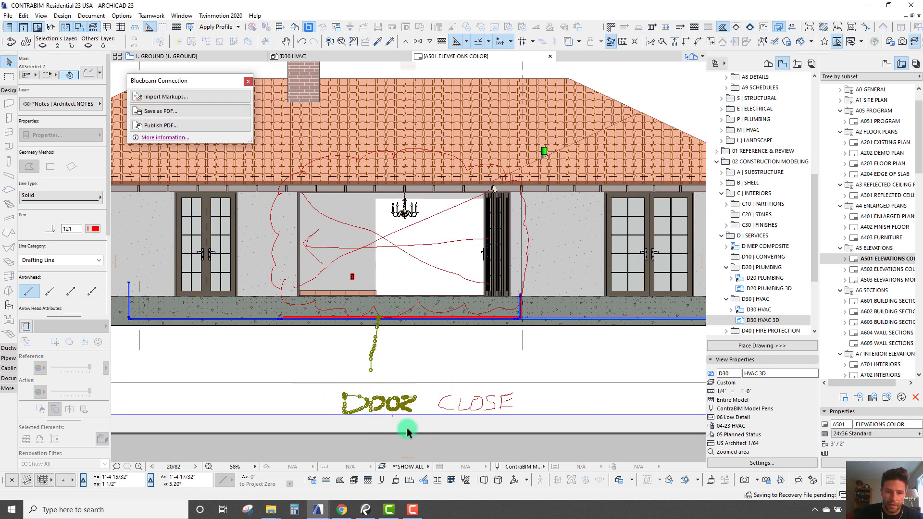
scroll(406, 431, "up", 3)
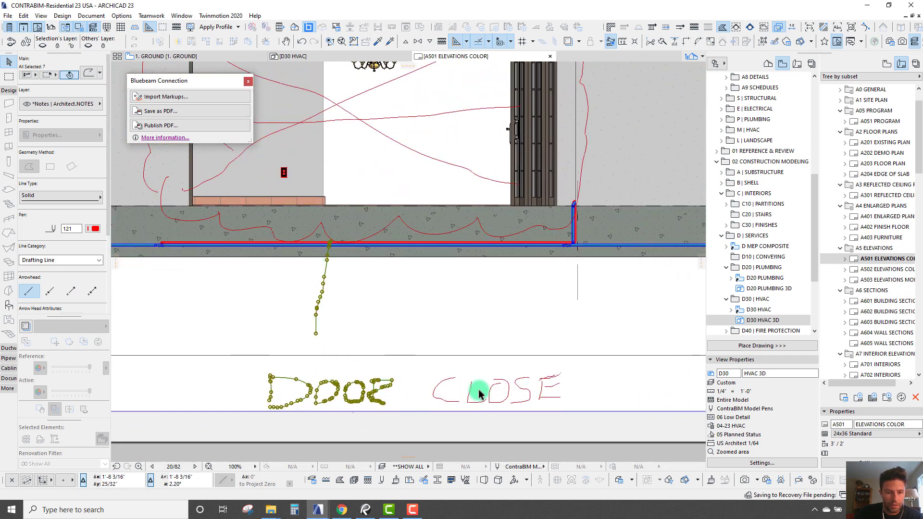
left_click(470, 393)
left_click(555, 397)
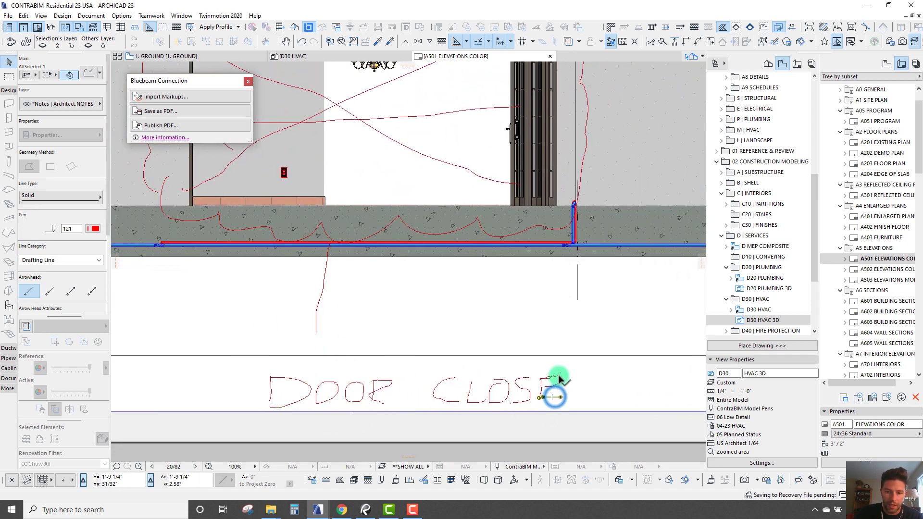
left_click(559, 376)
scroll(428, 337, "down", 3)
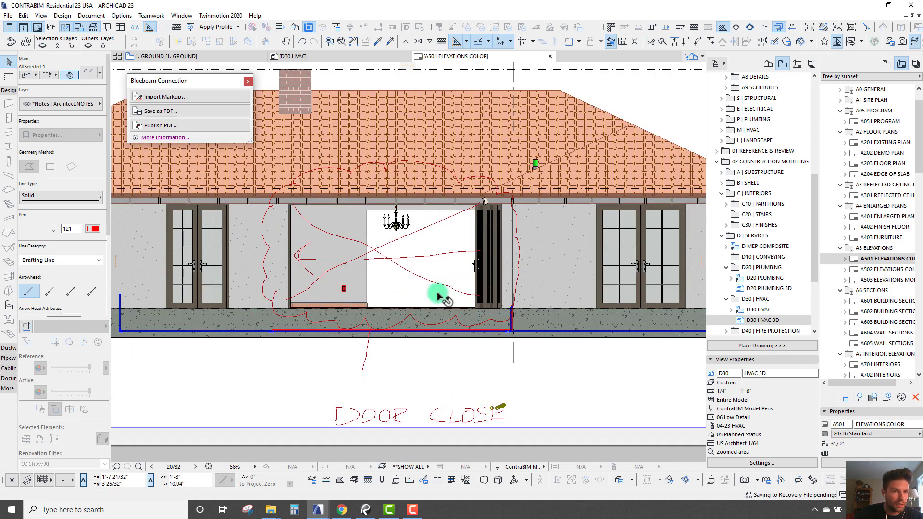
Step: Select the arrow markup across the door opening and examine its grouping and pen color
middle_click_drag(440, 296, 462, 281)
scroll(319, 239, "up", 4)
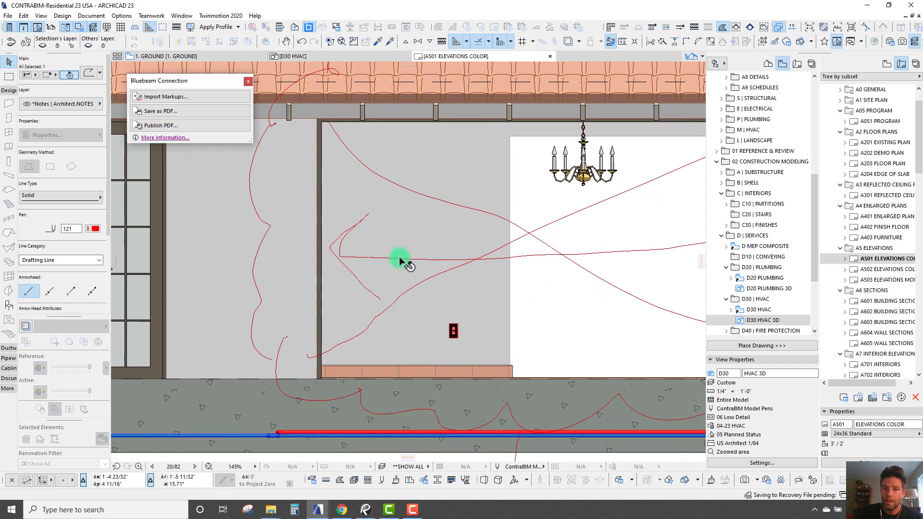
left_click(399, 260)
scroll(390, 275, "down", 5)
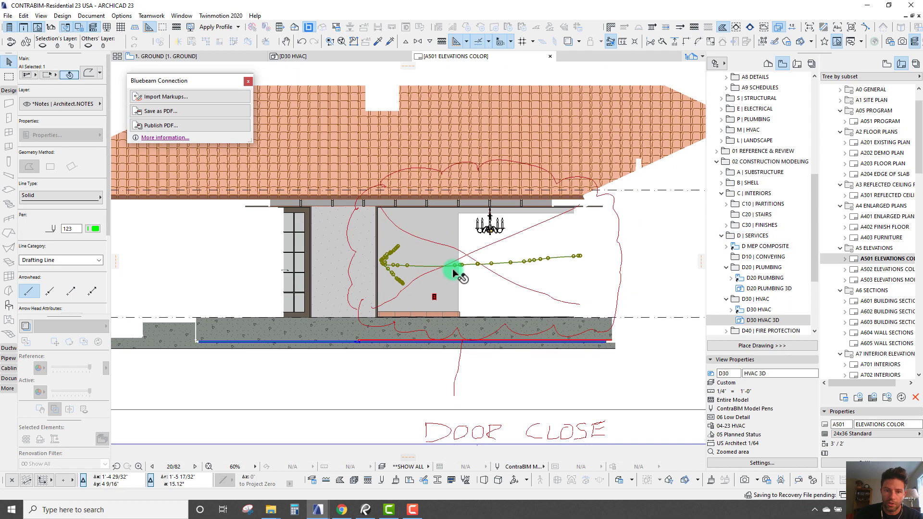
scroll(345, 234, "up", 2)
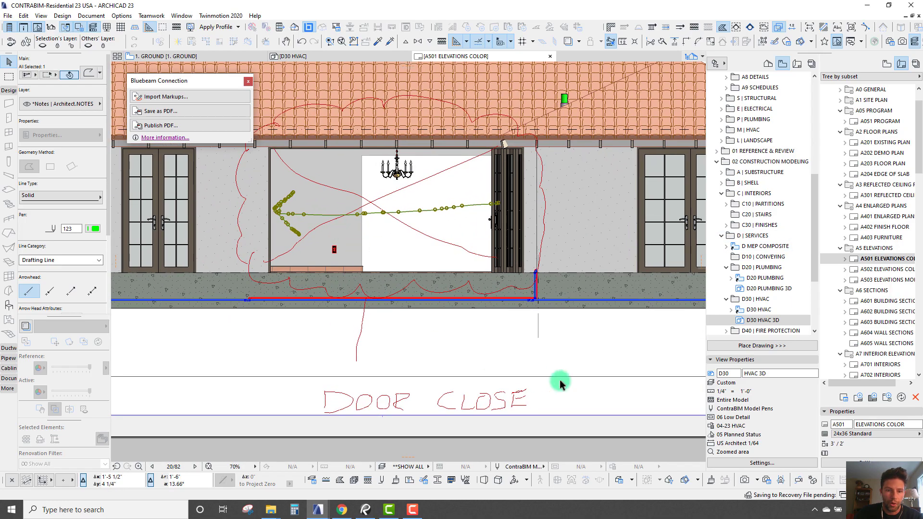
left_click(601, 356)
left_click(371, 213)
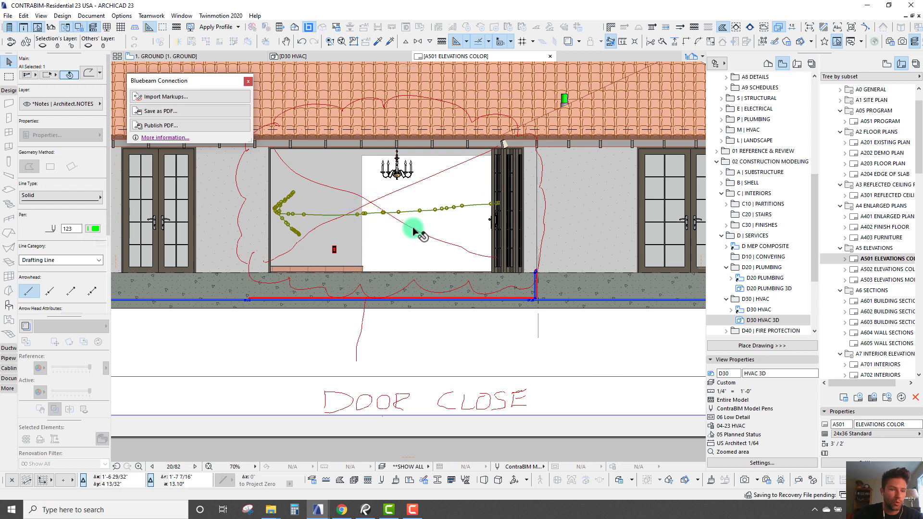
Step: Reselect the DOOR lettering, clear the selection and bring up Markup Tools to view the layout's markup entries
left_click(402, 402)
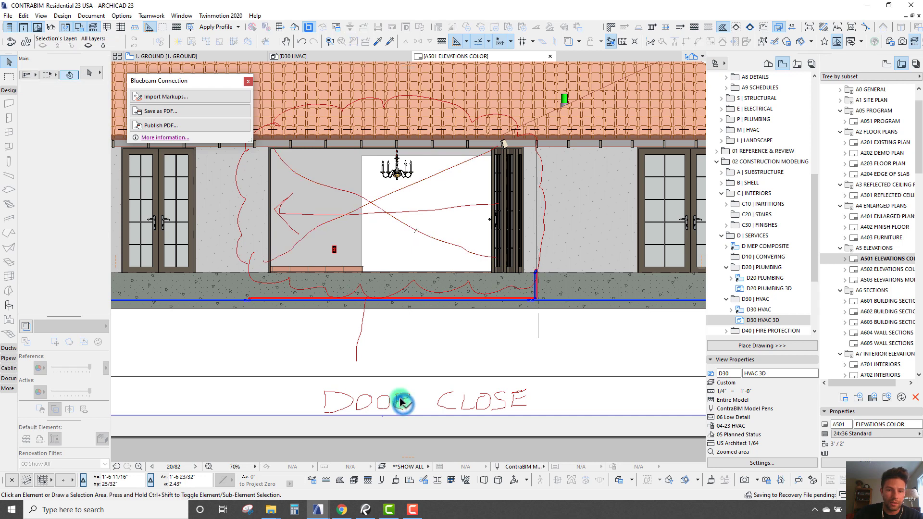
left_click(402, 401)
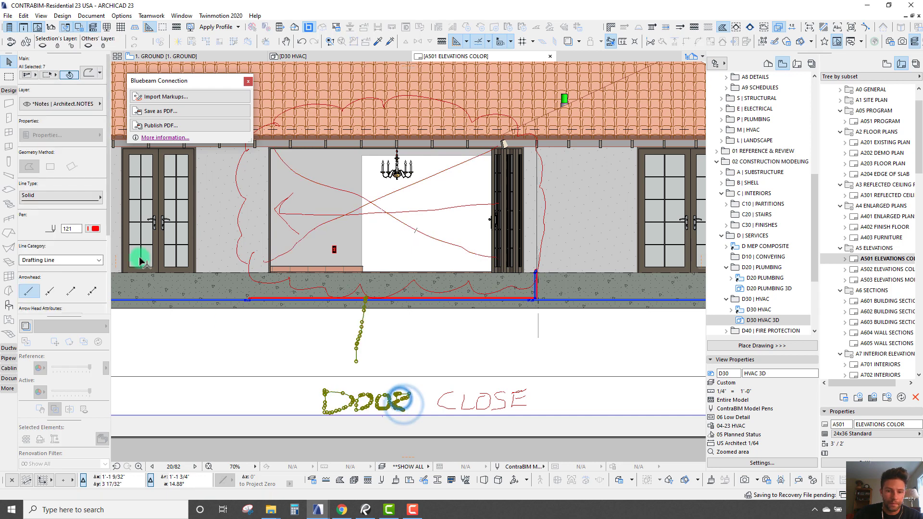
left_click(615, 392)
middle_click_drag(424, 223, 455, 222)
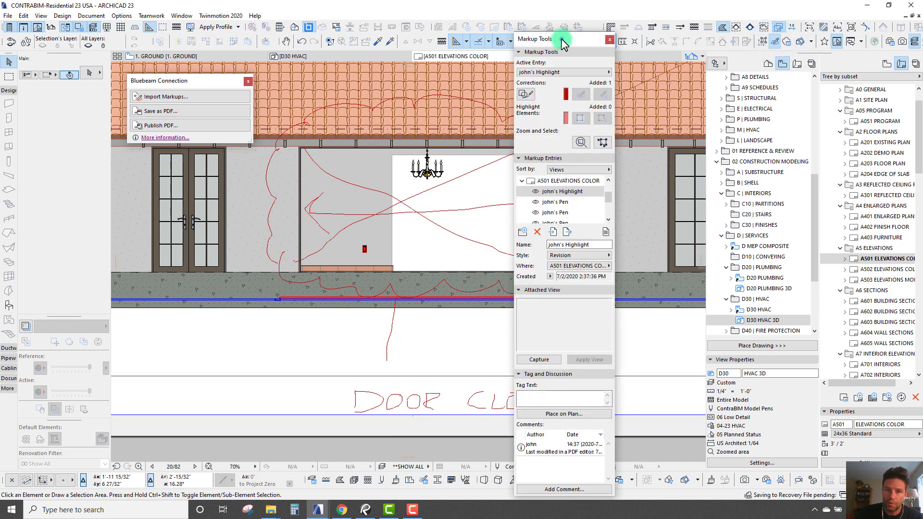
Step: Collapse the Attached View and Tag and Discussion sections and enlarge the Markup Tools palette to list all A501 ELEVATIONS COLOR entries
left_click_drag(561, 37, 623, 16)
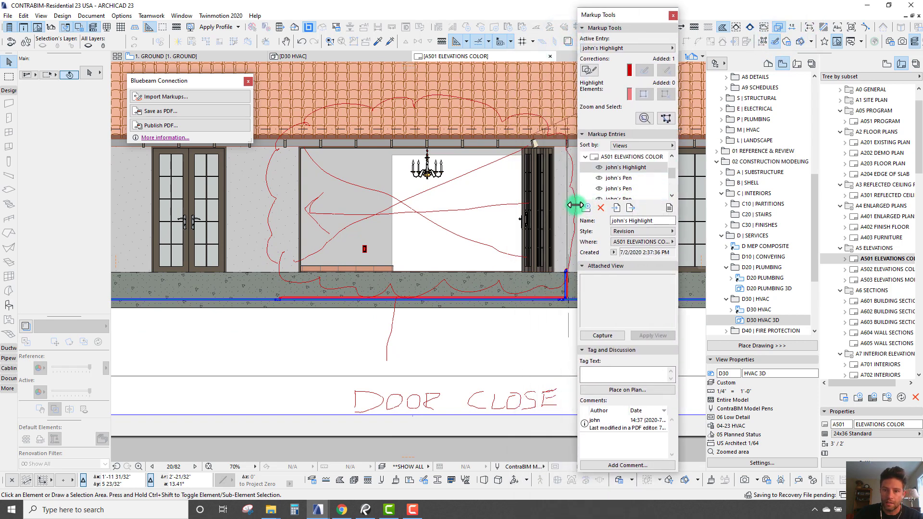
scroll(673, 181, "up", 3)
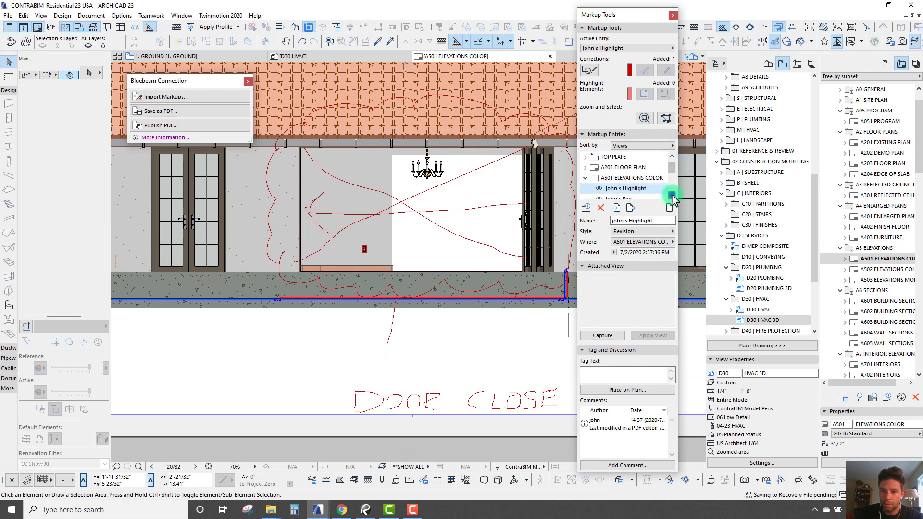
scroll(672, 168, "down", 3)
left_click(672, 174)
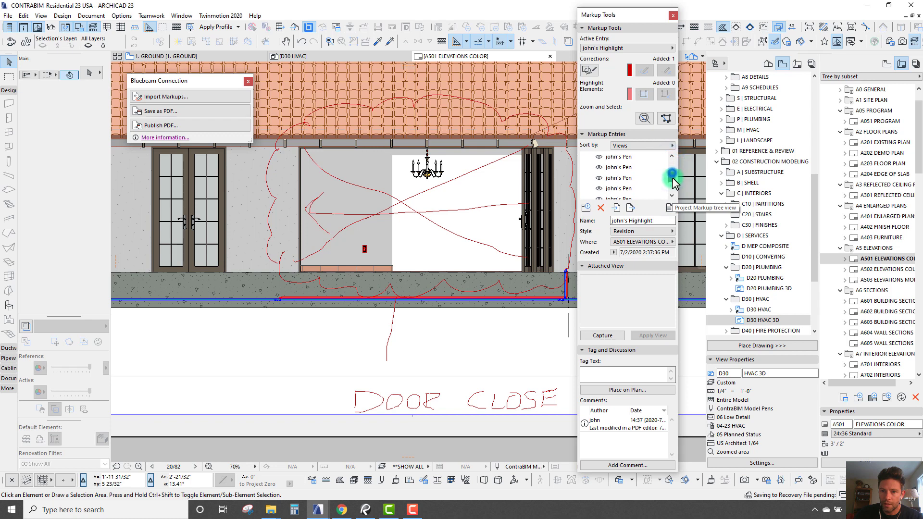
left_click(582, 266)
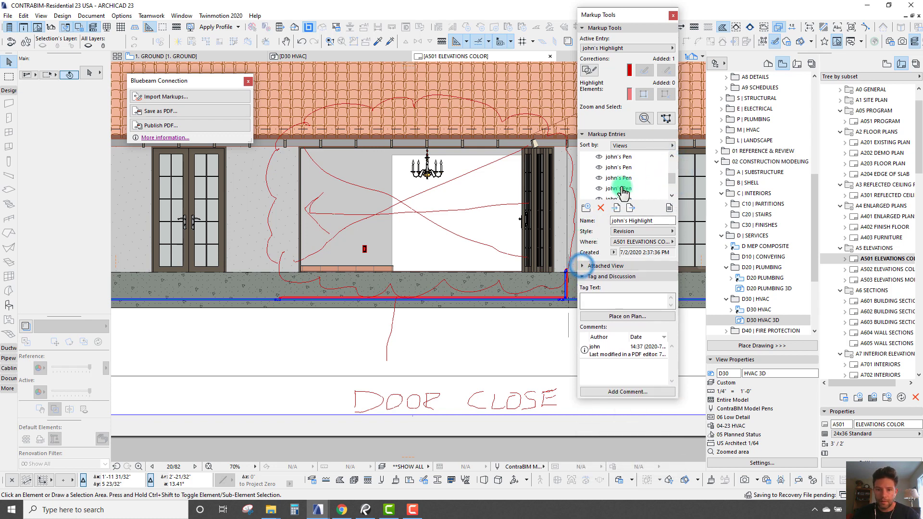
left_click(582, 277)
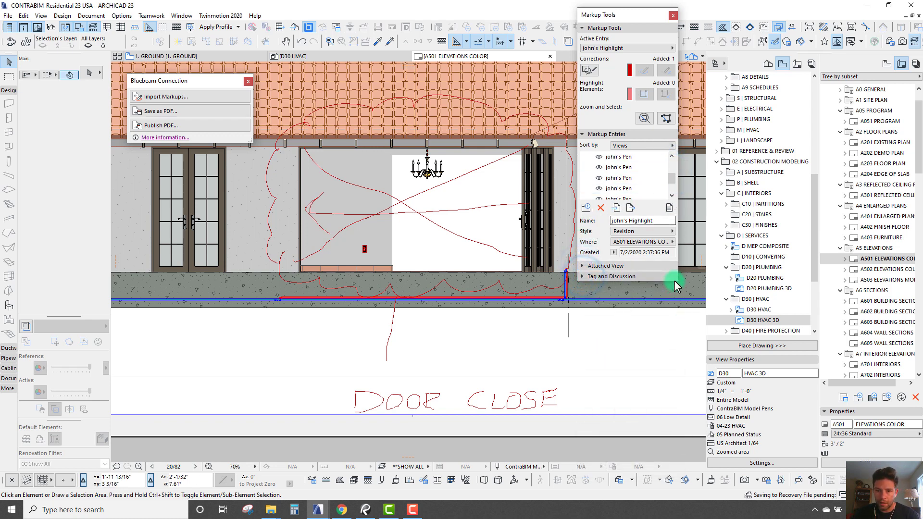
left_click_drag(675, 283, 743, 403)
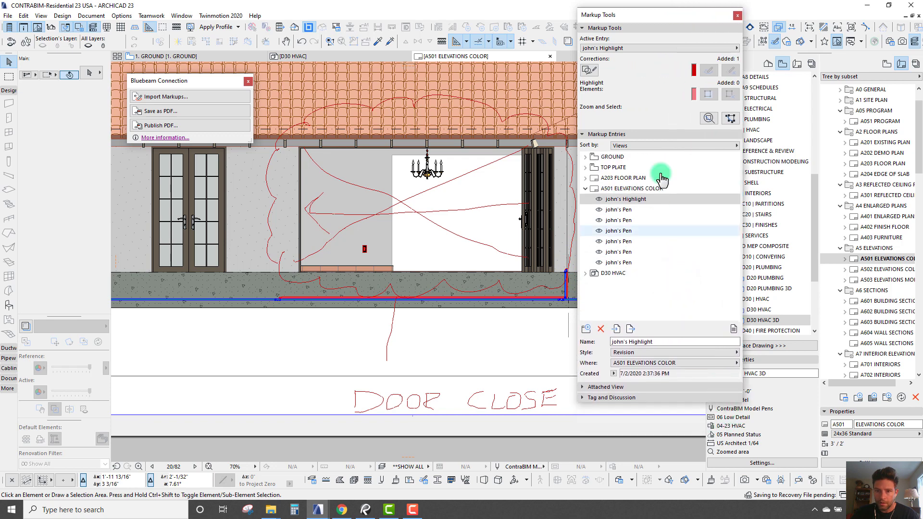
left_click_drag(668, 15, 784, 37)
Step: Toggle the highlight entry's visibility off and on, and review the style options with all A501 ELEVATIONS COLOR markup entries selected
left_click(714, 222)
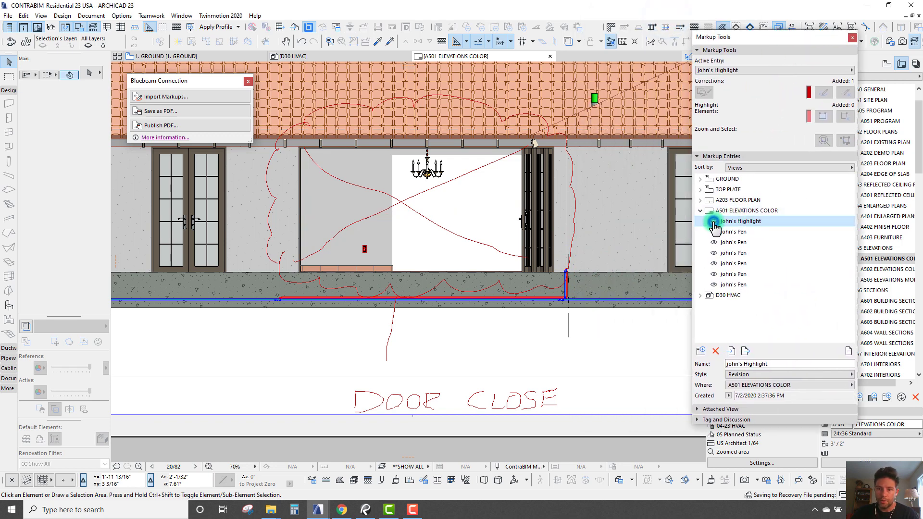
left_click(714, 222)
left_click(730, 283, "shift")
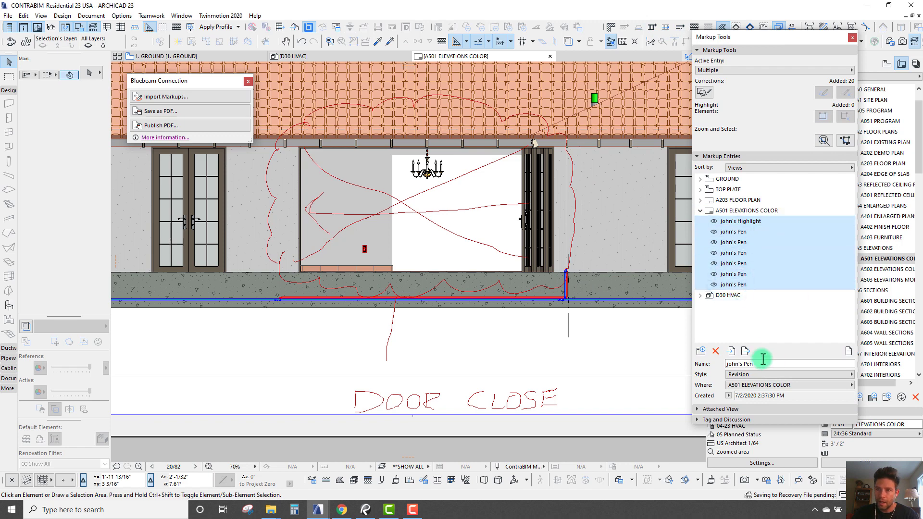
left_click(744, 375)
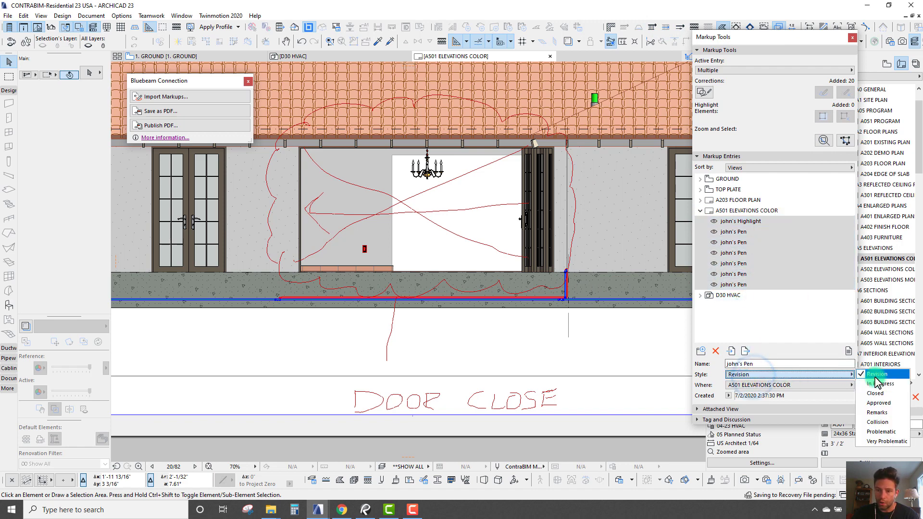
left_click(779, 376)
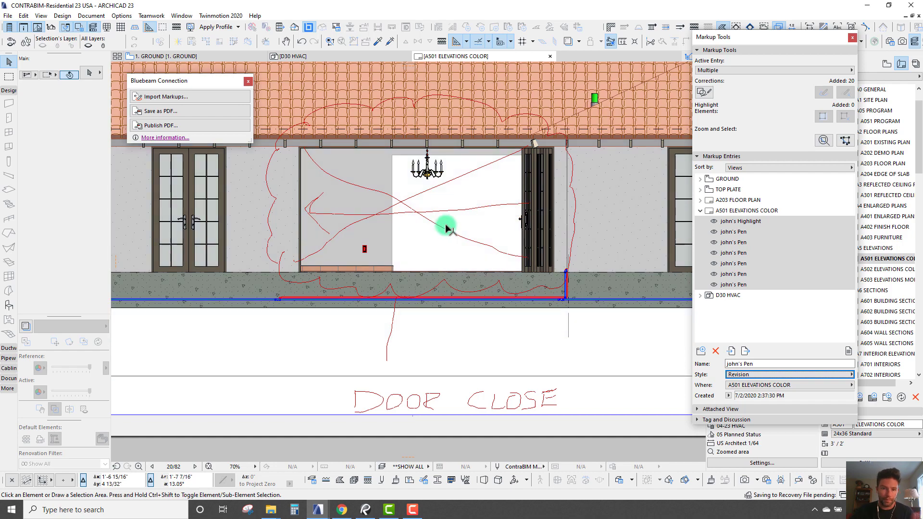
Step: Move the Markup Tools palette off the project navigators and reposition the Bluebeam Connection palette over the north elevation
scroll(447, 228, "down", 5)
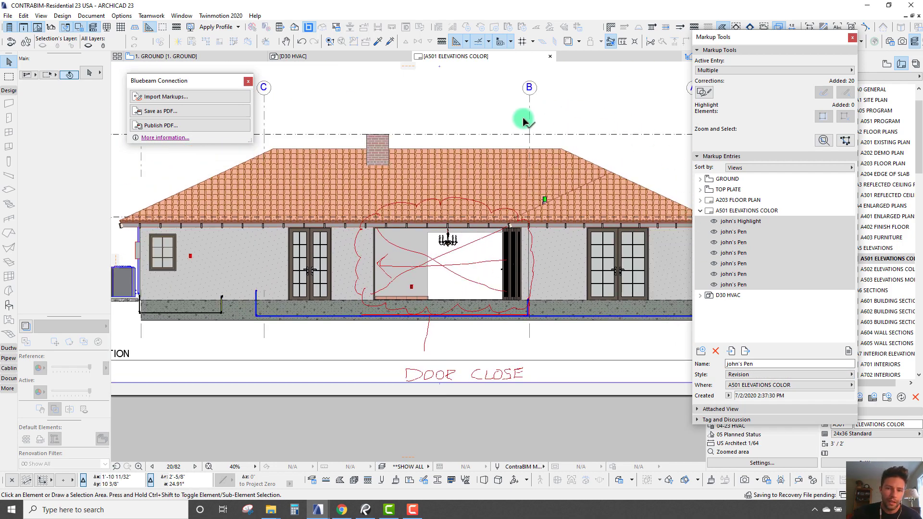
left_click_drag(792, 40, 603, 79)
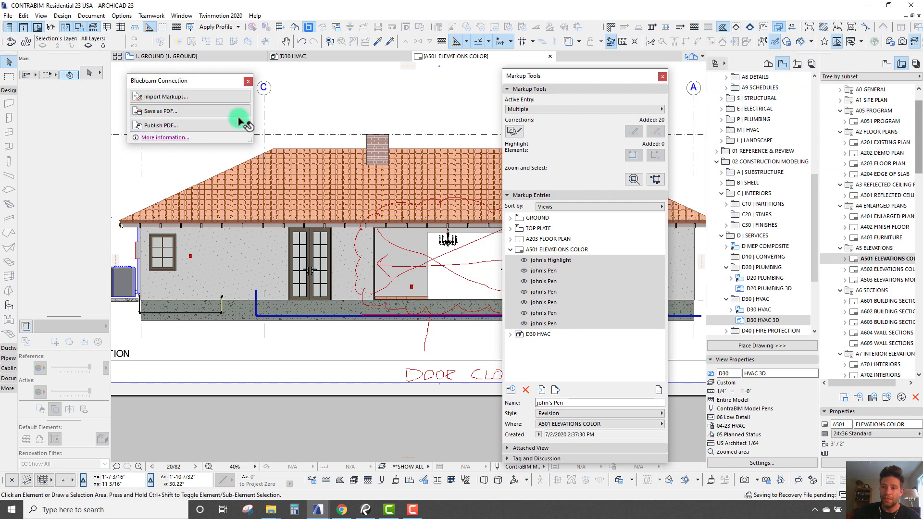
left_click_drag(210, 77, 212, 85)
left_click_drag(584, 77, 628, 65)
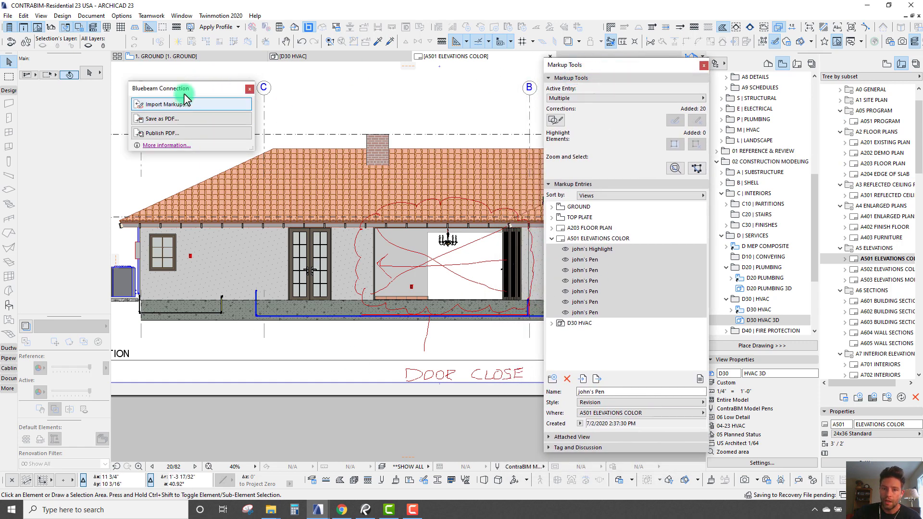
left_click_drag(195, 89, 192, 99)
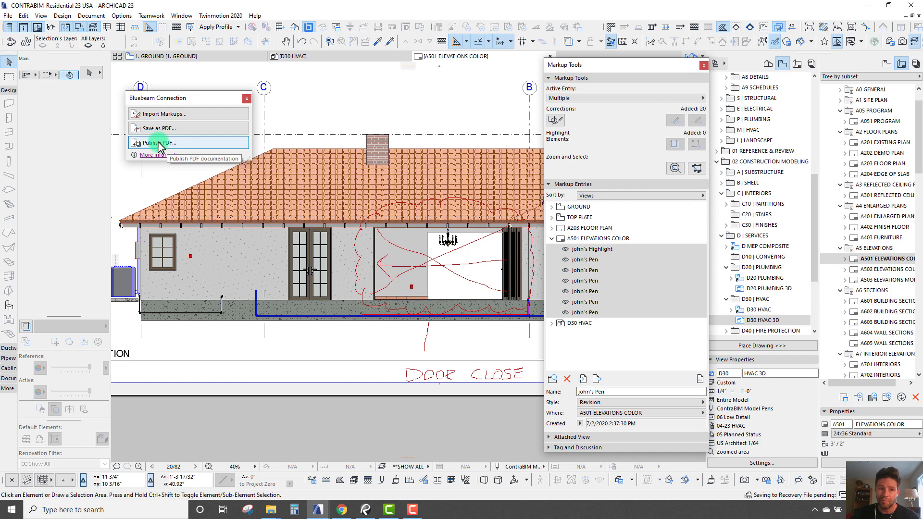
Step: Switch the organizer from the layout book to the overview of all publisher sets
left_click_drag(920, 122, 919, 103)
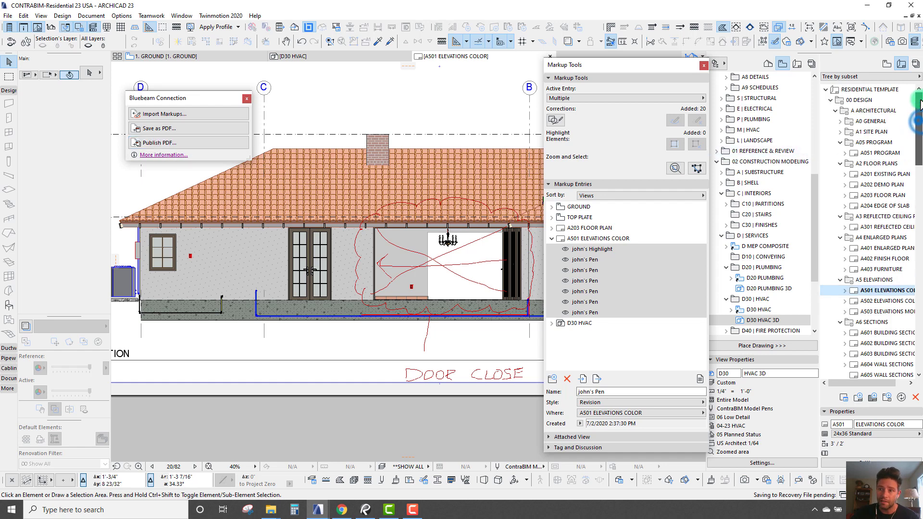
left_click(832, 100)
left_click(916, 64)
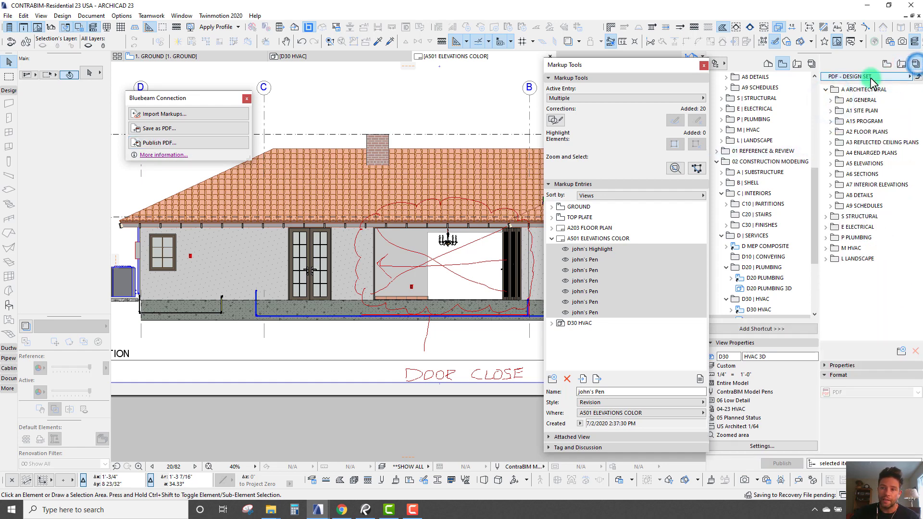
left_click(825, 89)
left_click(911, 76)
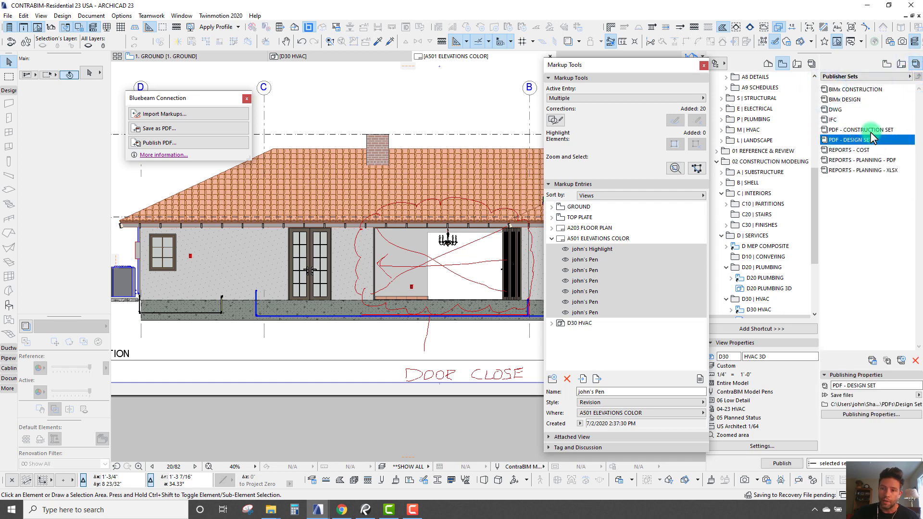
Step: Examine the PDF - CONSTRUCTION SET and PDF - DESIGN SET publisher sets in turn, and clear the selection
left_click(830, 129)
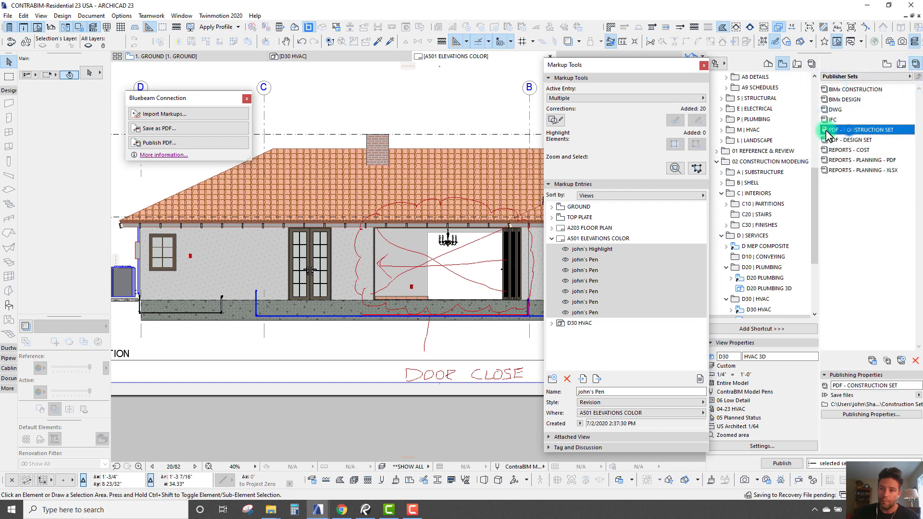
left_click(852, 140)
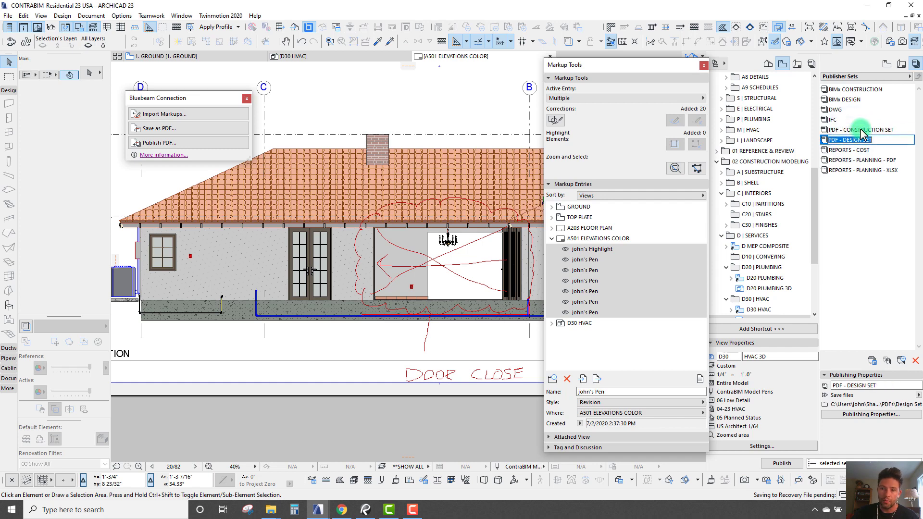
left_click(869, 200)
left_click(854, 131)
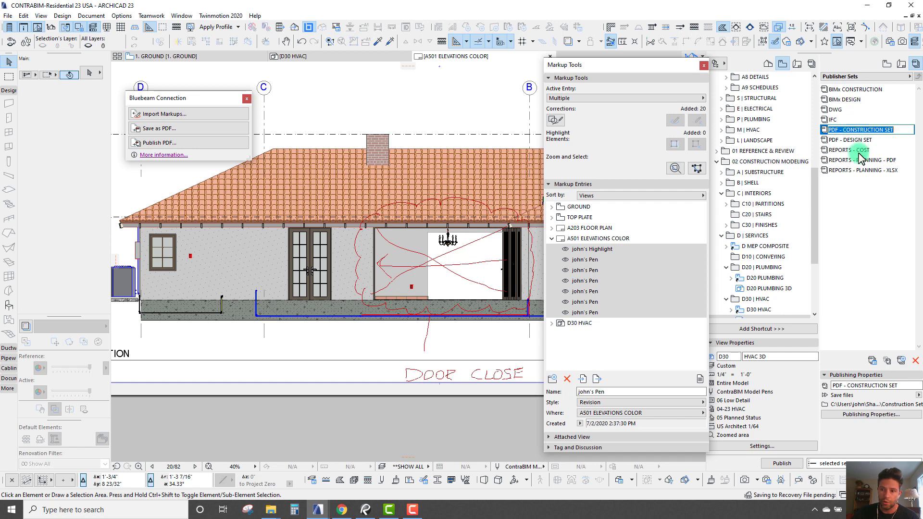
left_click(871, 201)
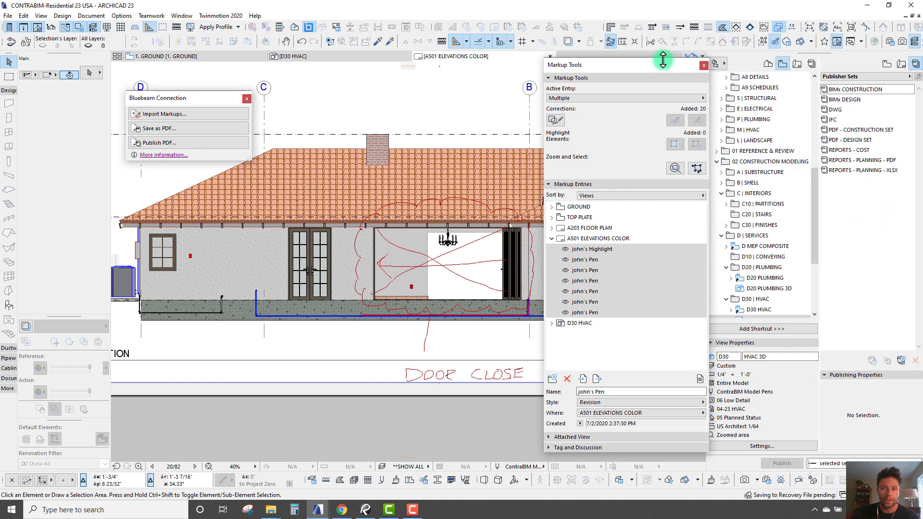
Step: Close the Markup Tools palette and select the PDF - DESIGN SET publisher set
left_click_drag(663, 60, 582, 63)
left_click(630, 63)
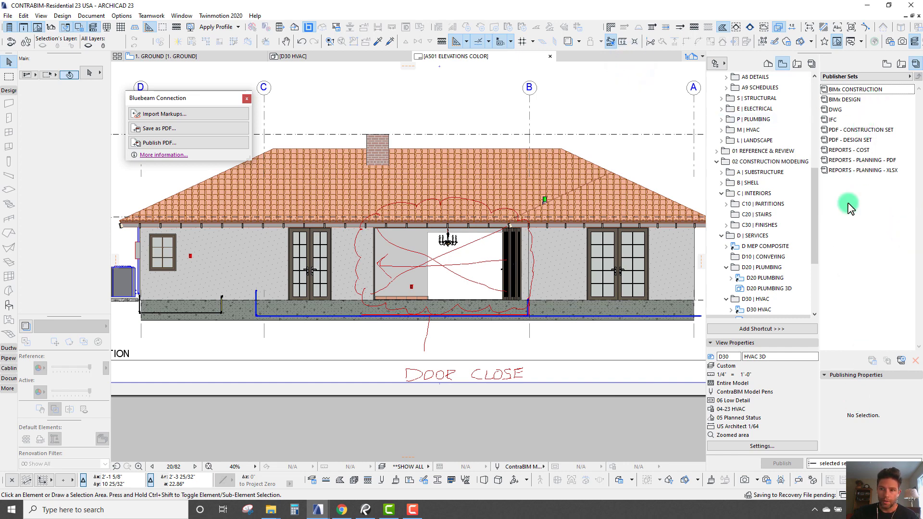
left_click(849, 140)
left_click(782, 463)
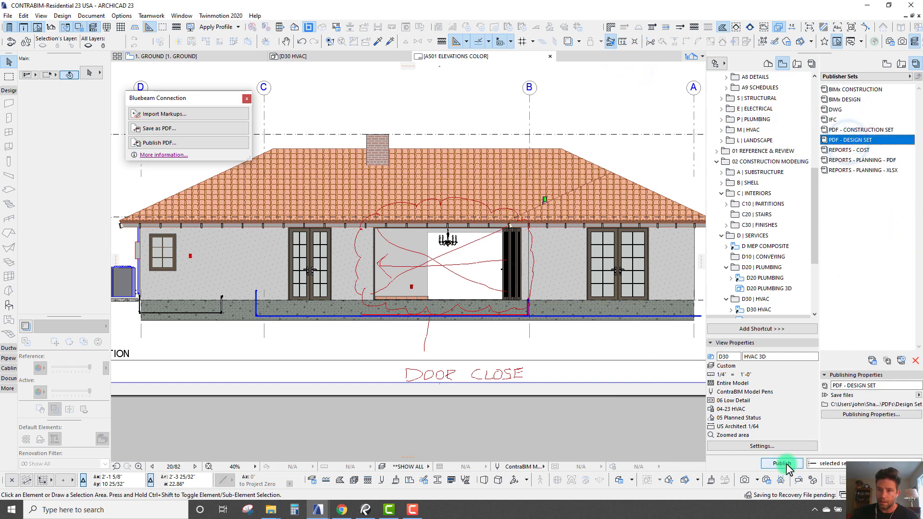
Step: Open the Bluebeam Publish PDF dialog to examine the set-to-publish options, and close it without publishing
left_click(164, 145)
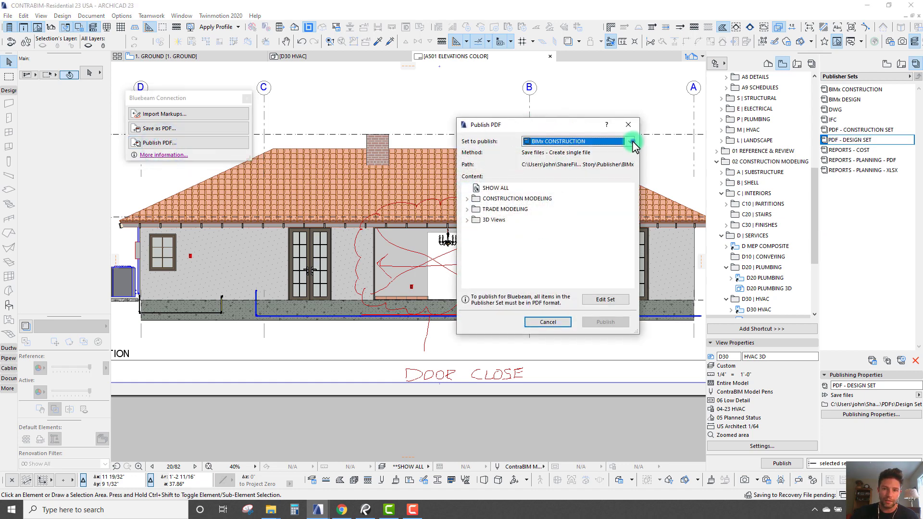
left_click(633, 141)
left_click(555, 127)
left_click_drag(555, 126, 540, 144)
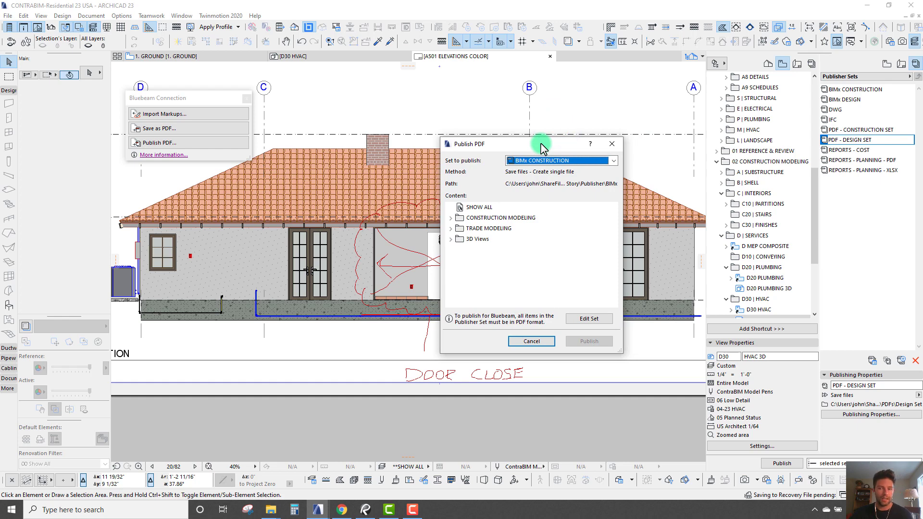
left_click(612, 144)
scroll(412, 206, "down", 5)
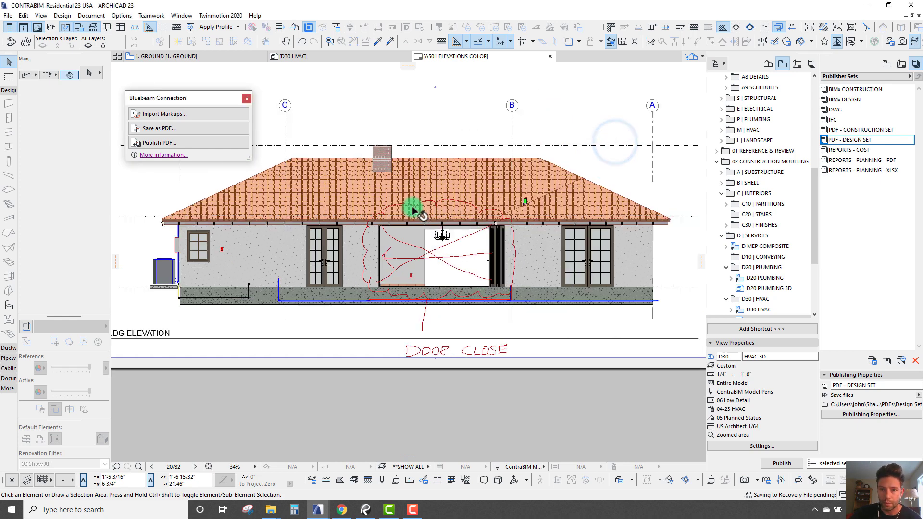
middle_click_drag(431, 280, 432, 285)
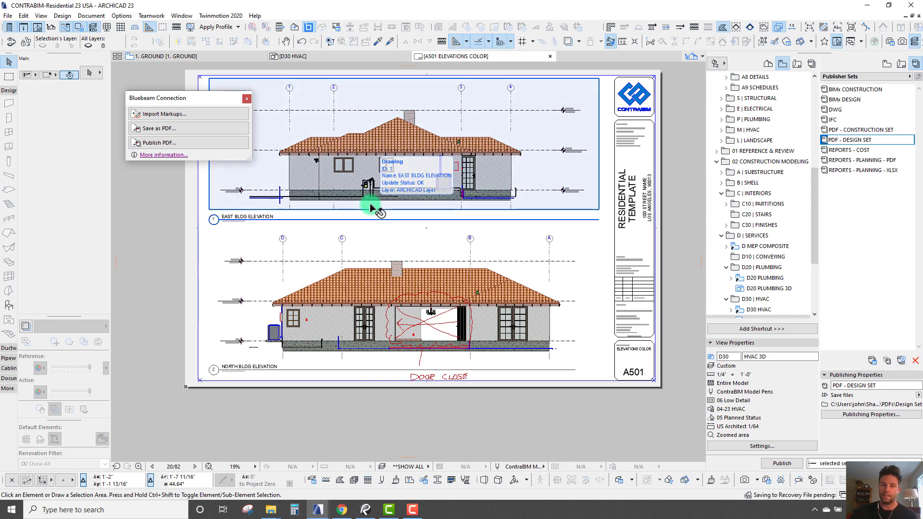
middle_click_drag(437, 233, 437, 266)
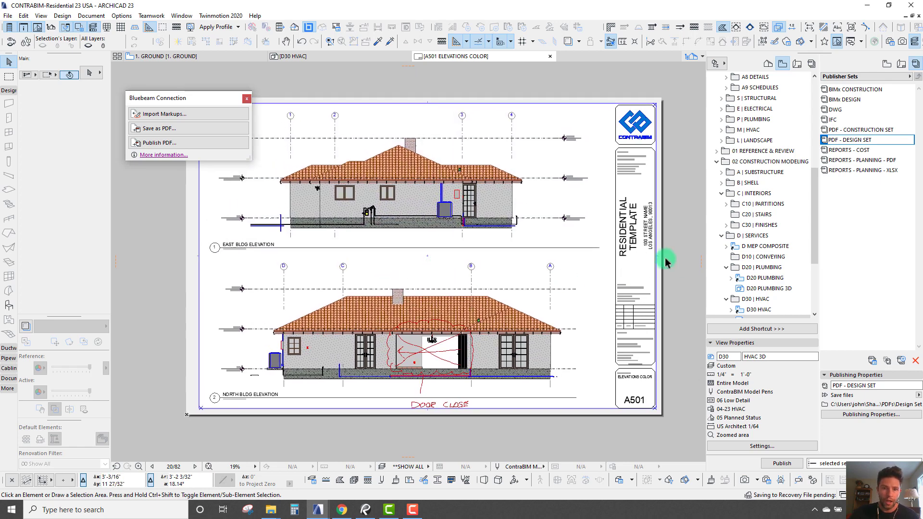
left_click(678, 266)
left_click(678, 354)
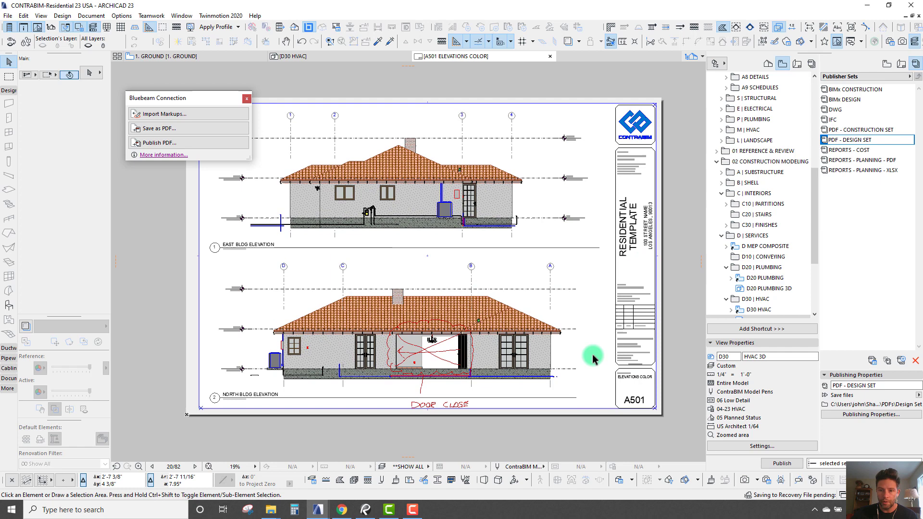
Step: Switch to Bluebeam Revu and open the construction set from the Project Dashboard, acknowledging the sets notice
left_click(365, 510)
left_click(122, 70)
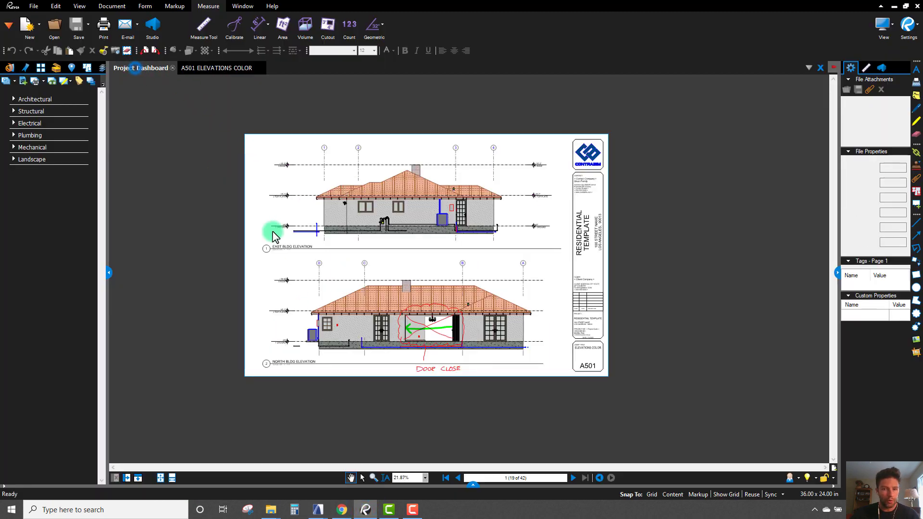
left_click(307, 285)
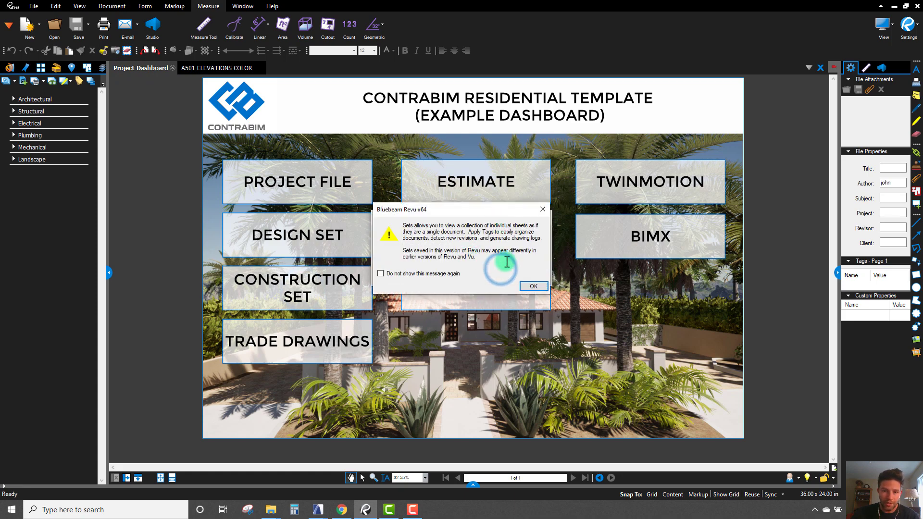
left_click(530, 289)
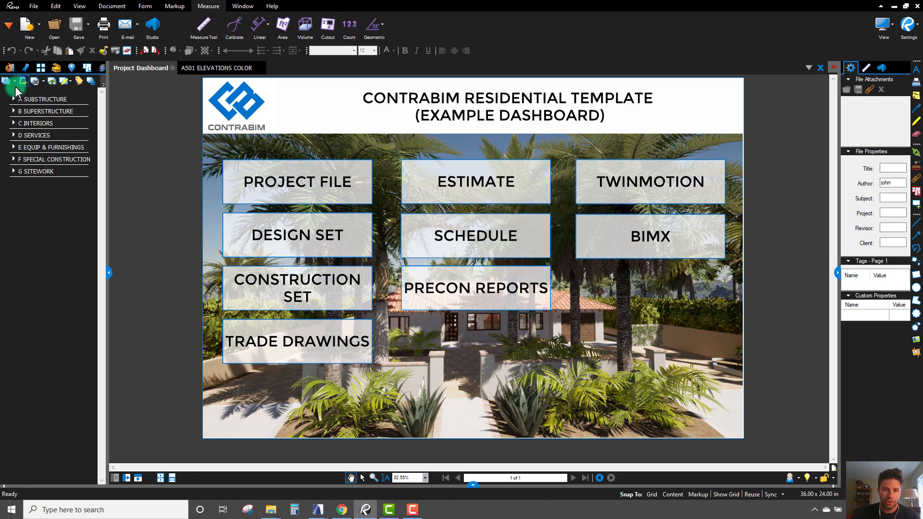
Step: Widen the sheet thumbnails, expand the D SERVICES category and open the D30.1 HVAC sheet
left_click_drag(109, 275, 112, 275)
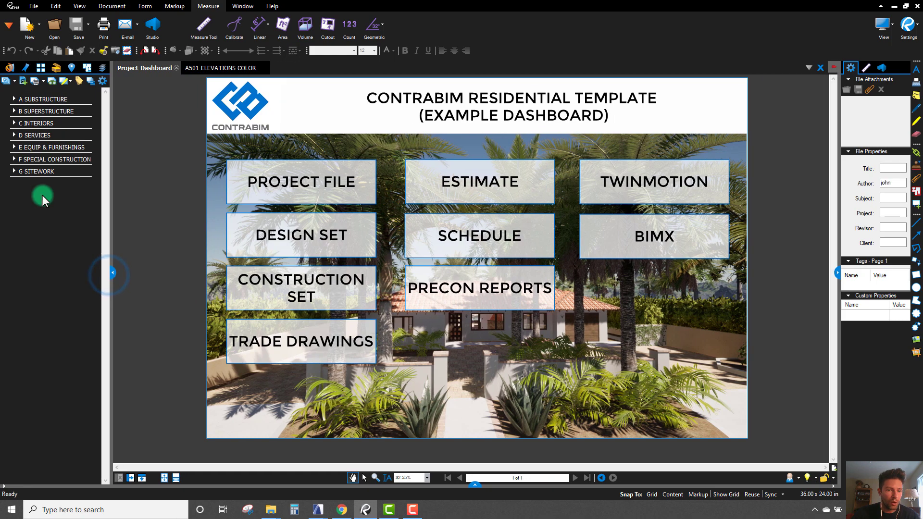
left_click(13, 136)
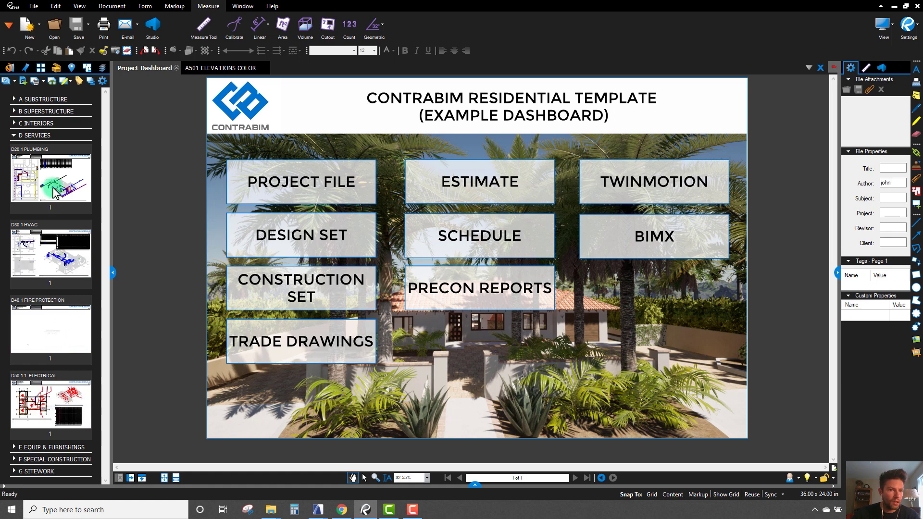
left_click(52, 271)
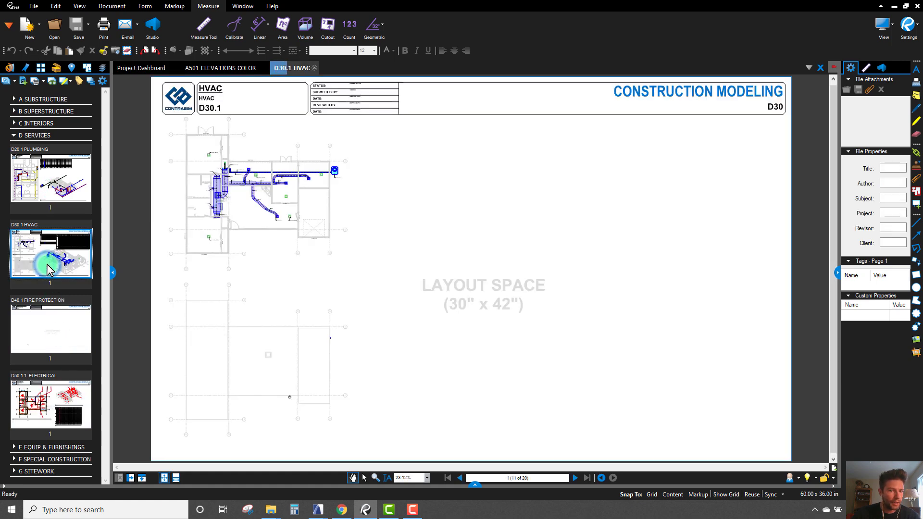
Step: Cloud the diffuser at the end of the supply duct near the condenser and add the callout "CENTER DIFFUSER IN ROOM"
scroll(486, 351, "down", 1)
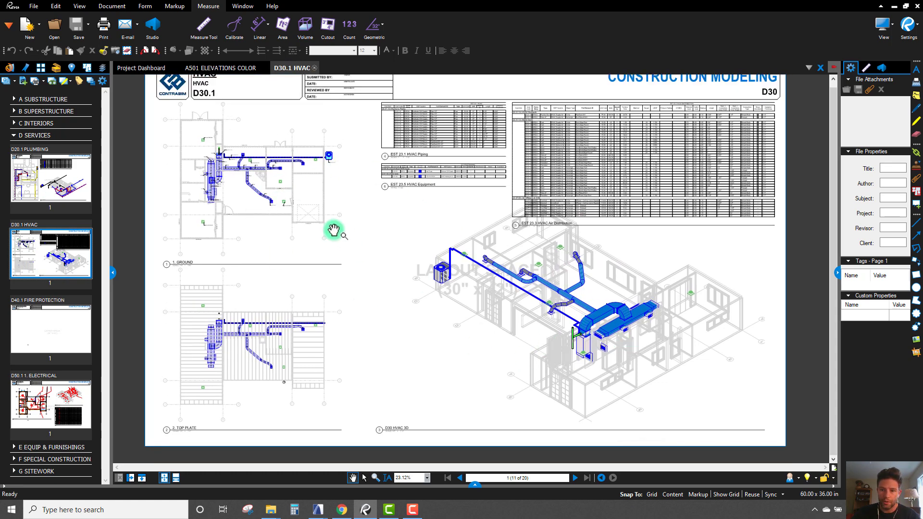
scroll(265, 204, "up", 3)
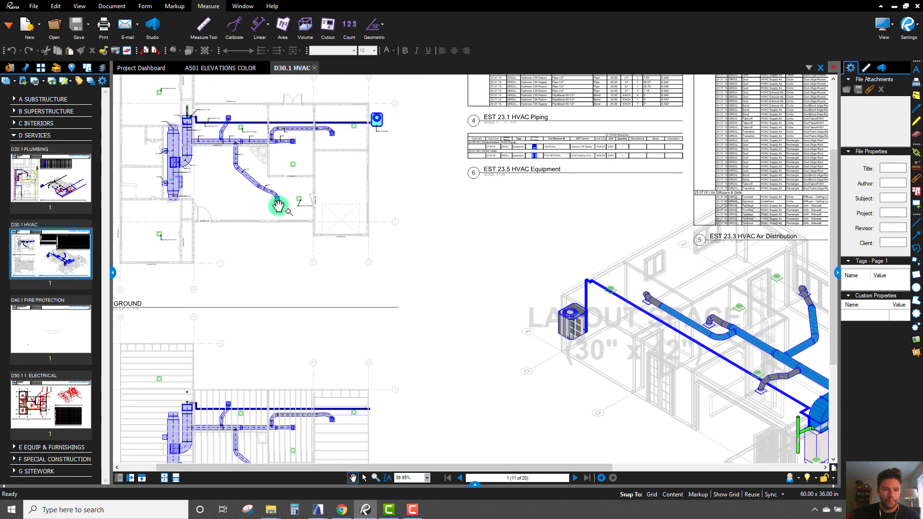
scroll(331, 113, "up", 10)
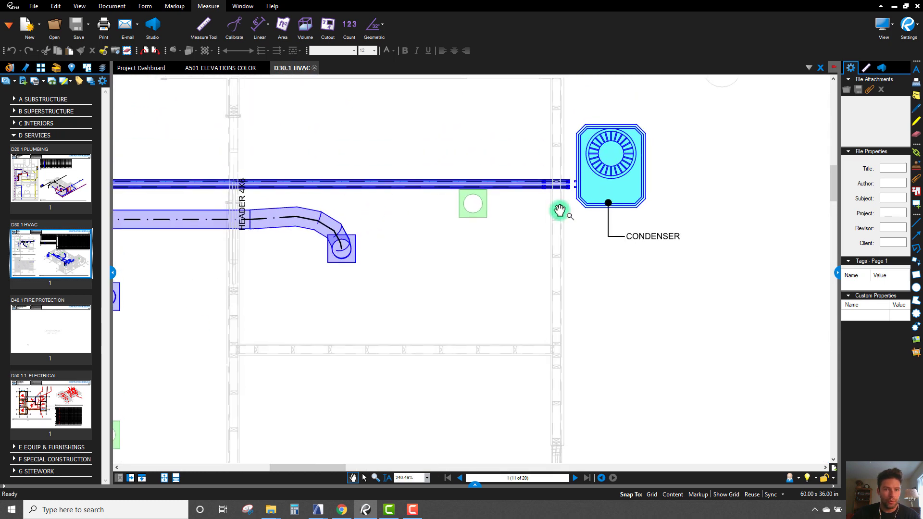
left_click(916, 327)
left_click_drag(304, 217, 381, 281)
middle_click_drag(606, 350, 486, 274)
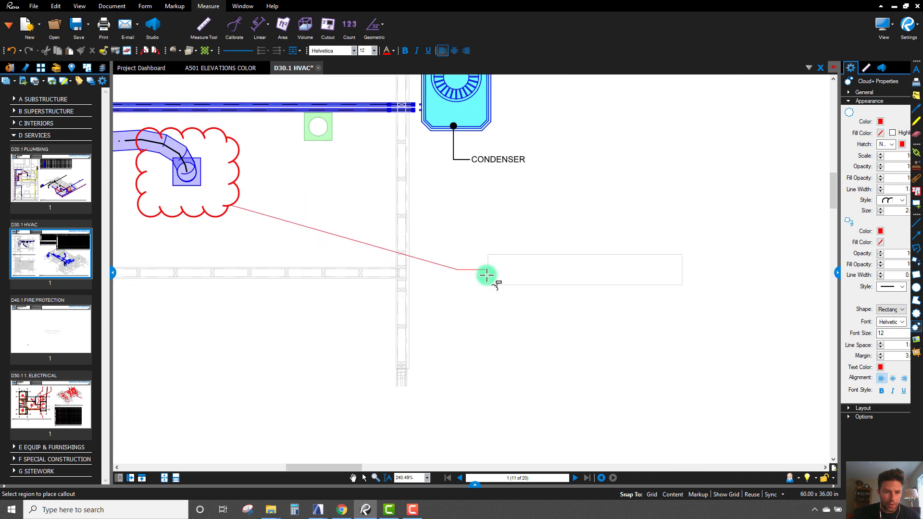
left_click(495, 282)
type("CENTER DIFFUSER")
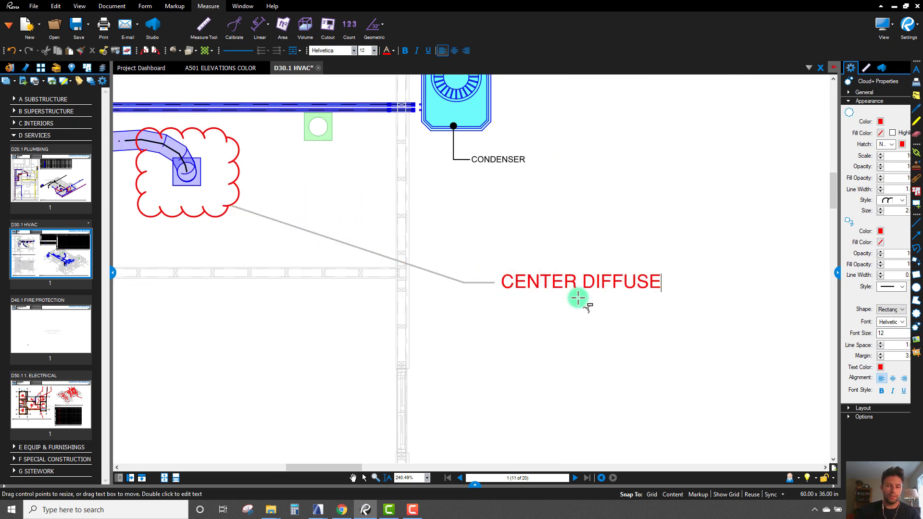
left_click(604, 352)
Step: Draw a small red rectangle beside the clouded diffuser, matching its size, to mark the centered position in the room
left_click(915, 278)
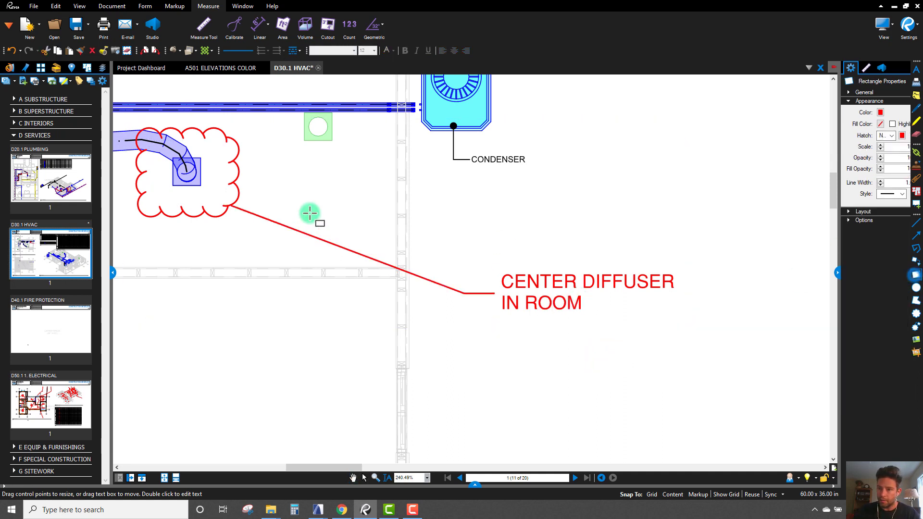
middle_click_drag(221, 187, 262, 230)
mouse_move(213, 203)
left_mouse_down()
mouse_move(241, 232)
mouse_move(310, 224)
left_mouse_up()
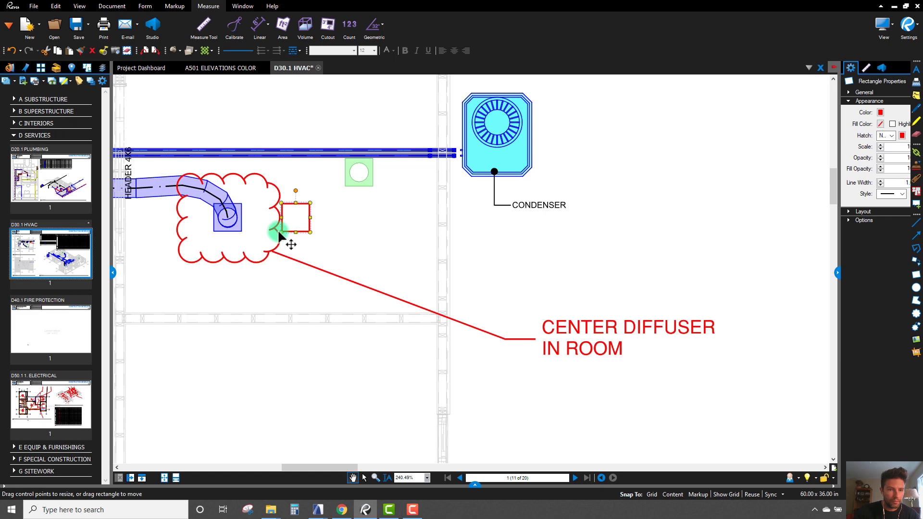
Step: Stretch the corners of the revision cloud so it encloses both the existing diffuser and the red rectangle
left_click(268, 250)
left_click_drag(268, 250, 367, 249)
left_click_drag(267, 187, 310, 187)
left_click(561, 250)
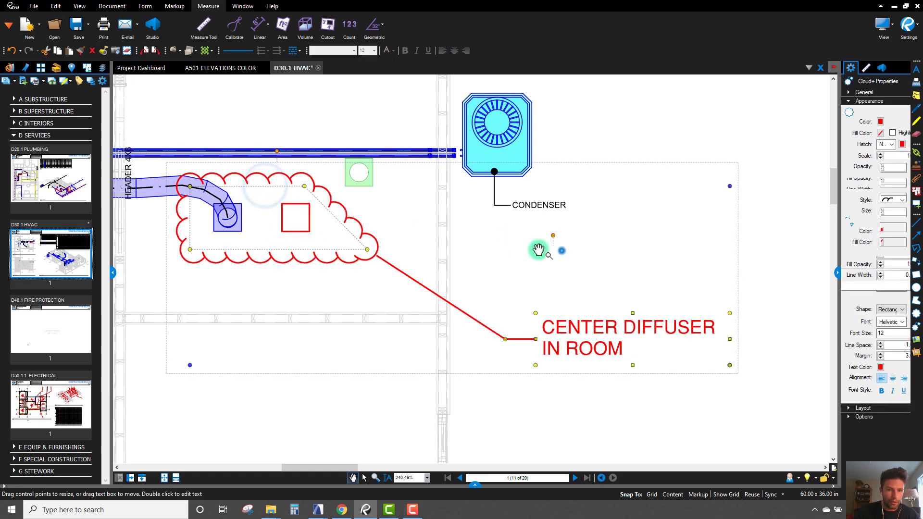
Step: Check the finished diffuser markup against the whole D30.1 HVAC sheet and save the PDF
scroll(392, 244, "down", 3)
middle_click_drag(304, 170, 304, 192)
scroll(310, 262, "up", 2)
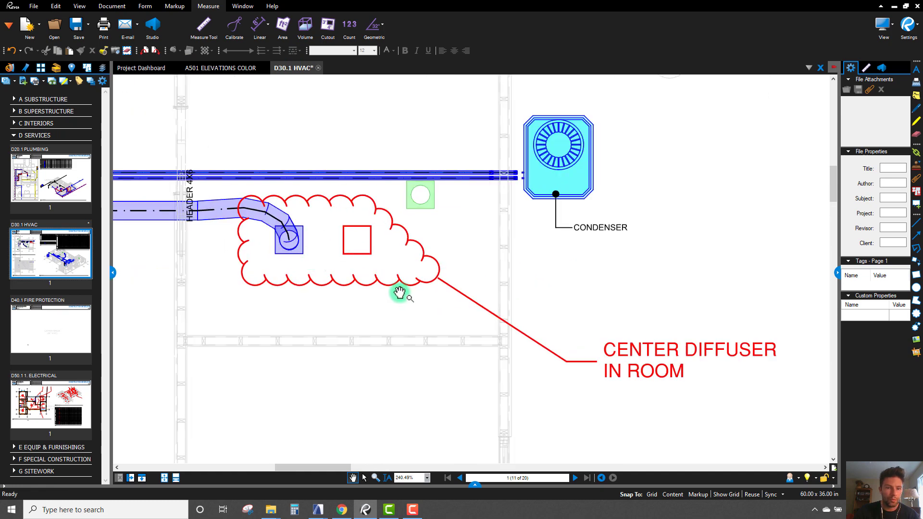
scroll(402, 290, "down", 5)
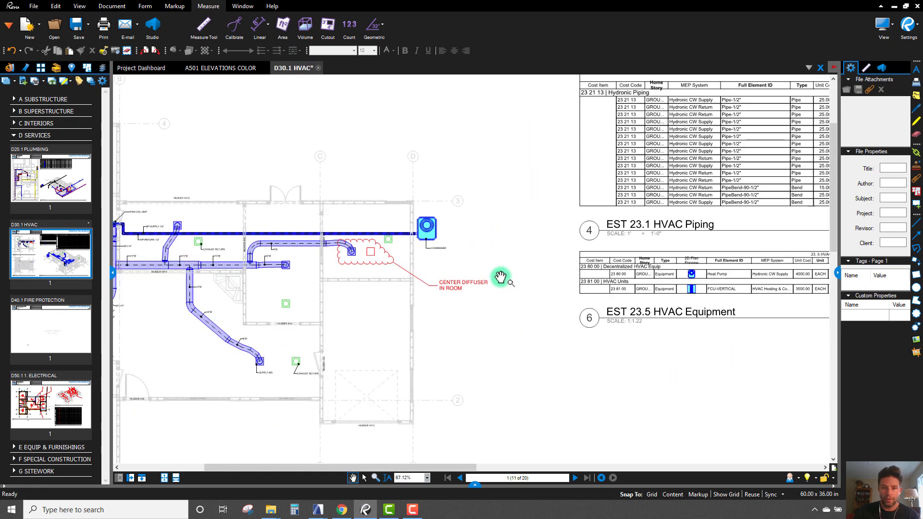
scroll(406, 303, "down", 6)
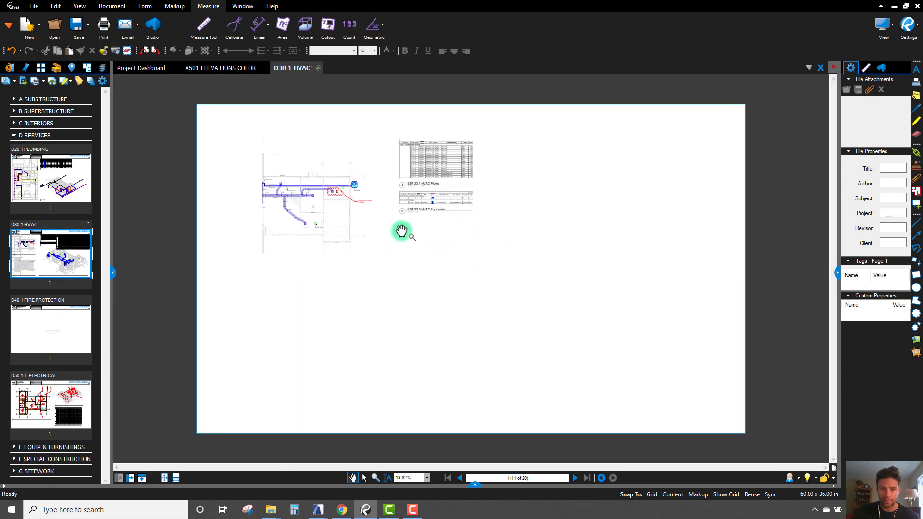
left_click(77, 25)
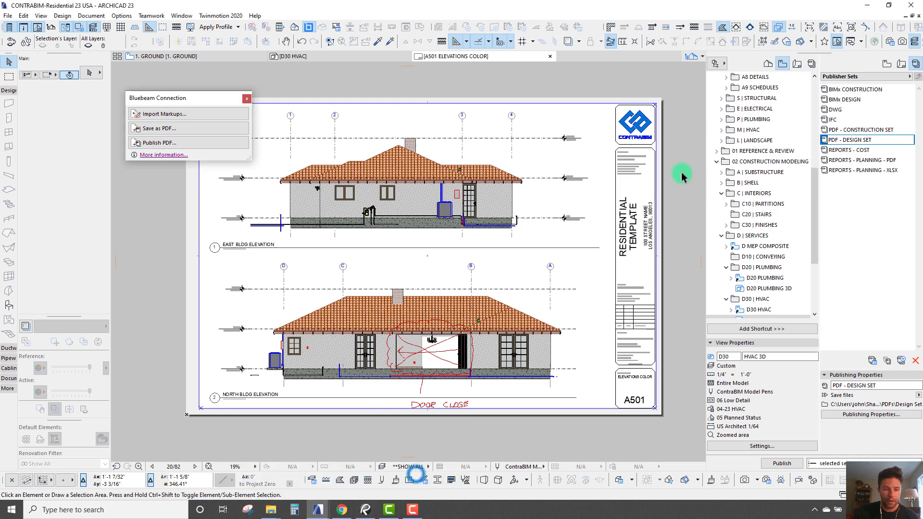
Step: In ARCHICAD, open the PDF - CONSTRUCTION SET publisher set, expand D30 HVAC and open the D30.1 HVAC layout
left_click(416, 477)
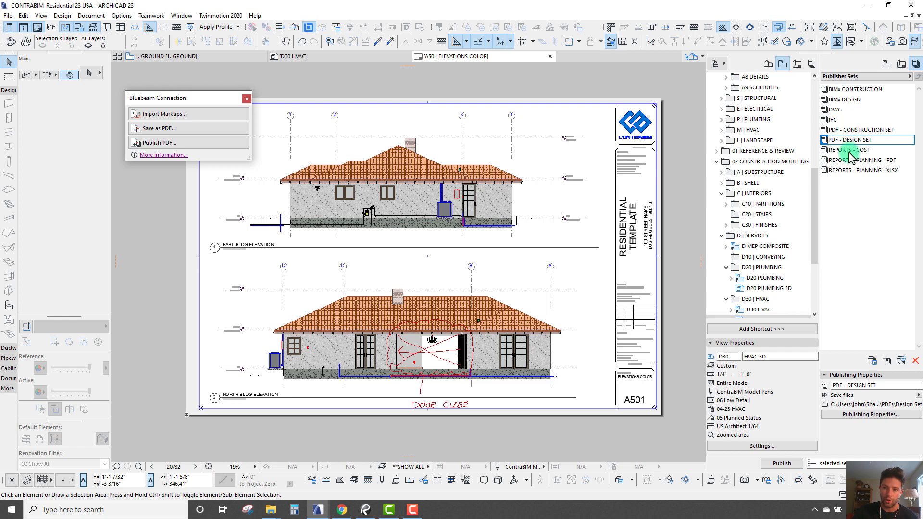
double_click(848, 131)
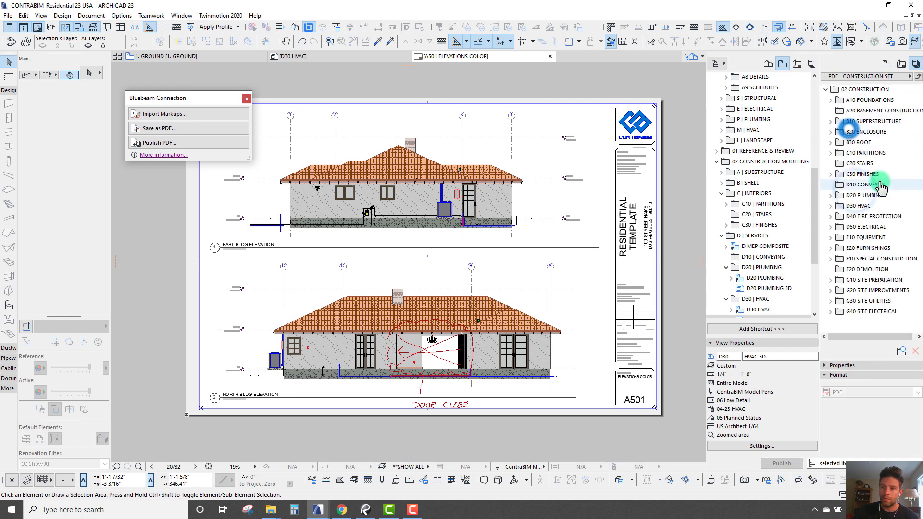
left_click(831, 206)
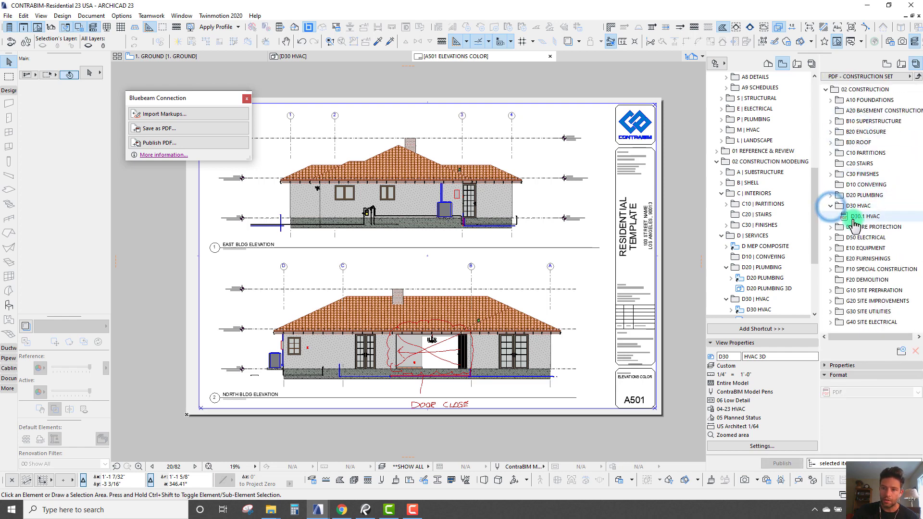
left_click(855, 217)
double_click(855, 217)
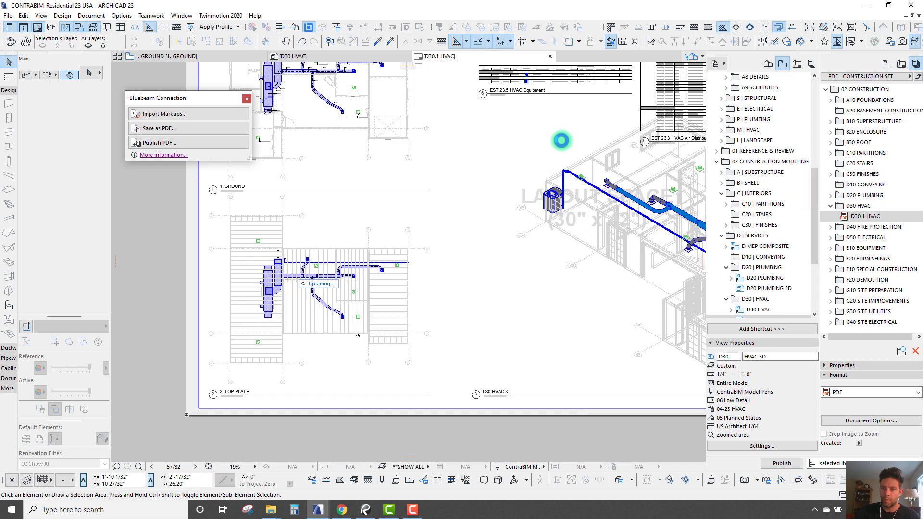
Step: Move the Bluebeam Connection palette off the sheet's title block and examine the ground-floor HVAC plan
scroll(423, 202, "down", 2)
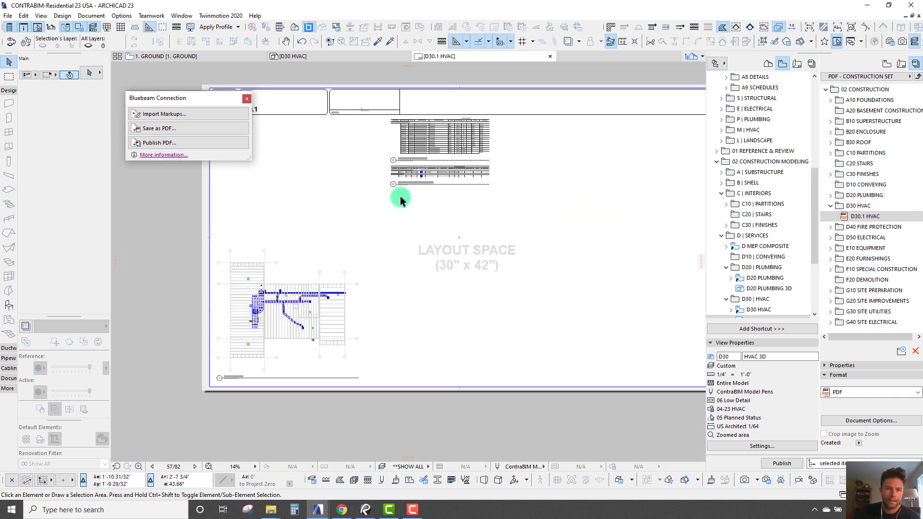
scroll(401, 201, "down", 1)
left_click_drag(223, 98, 191, 83)
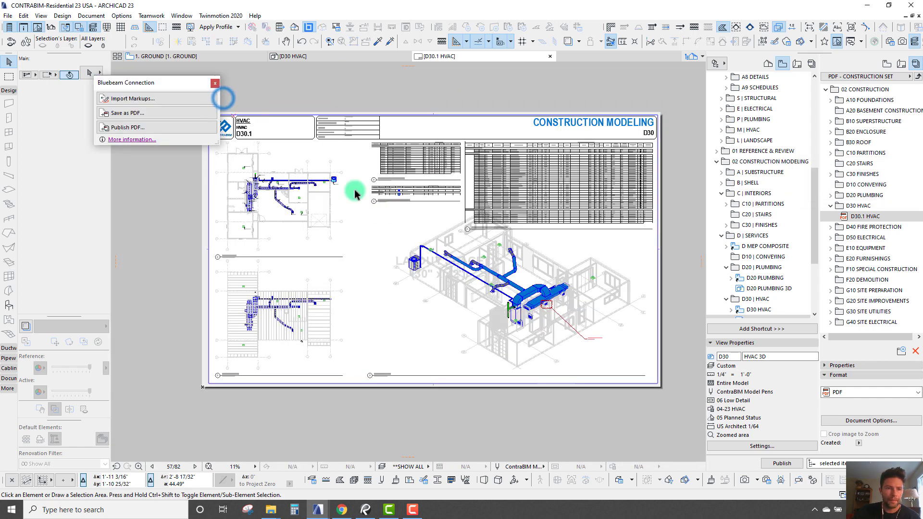
scroll(297, 192, "up", 4)
middle_click_drag(297, 192, 301, 195)
scroll(302, 197, "up", 1)
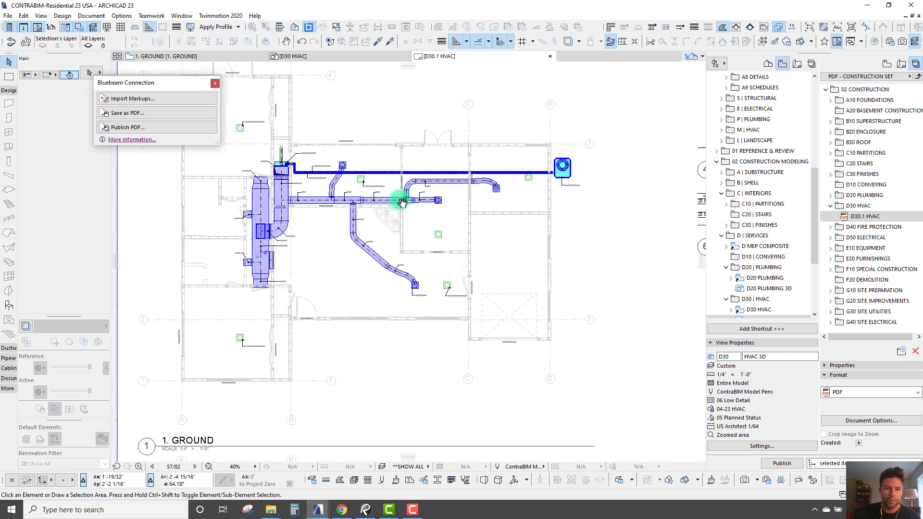
Step: Start a Bluebeam markup import and choose D30.1 HVAC.pdf from the Construction Set folder
left_click(128, 98)
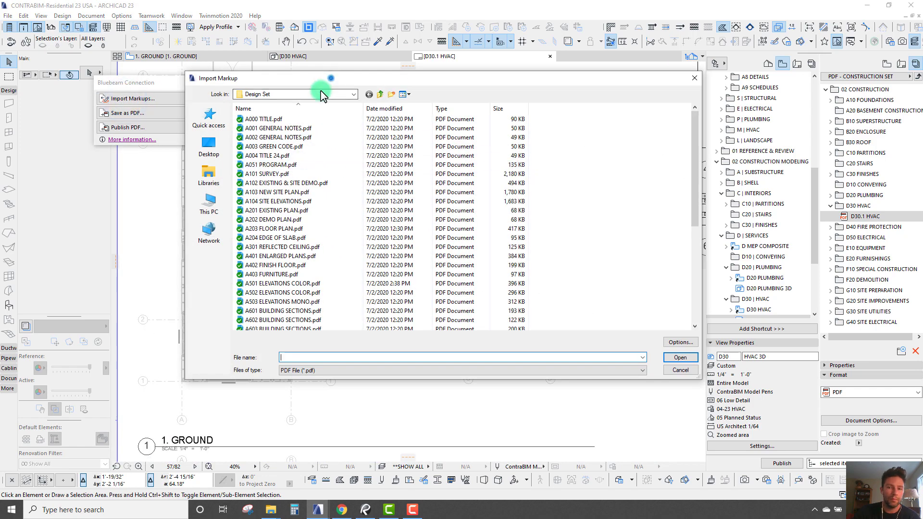
left_click_drag(331, 79, 303, 115)
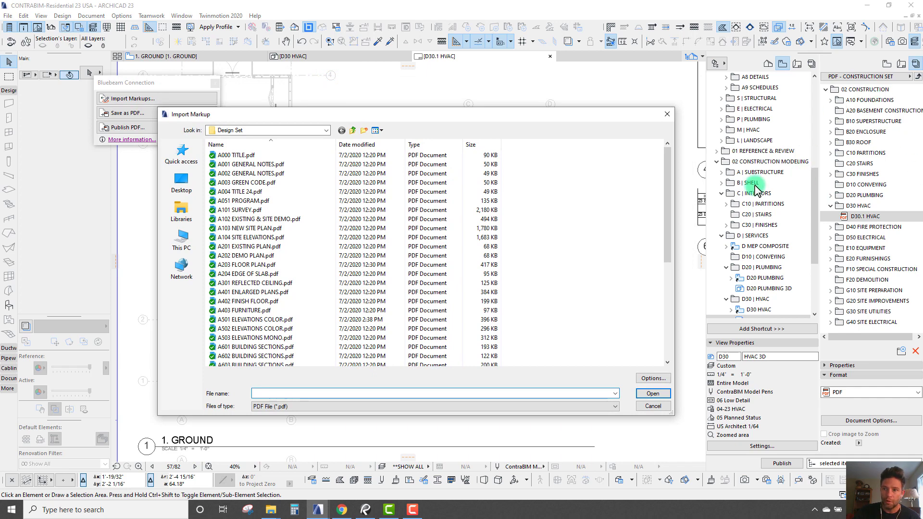
left_click(354, 131)
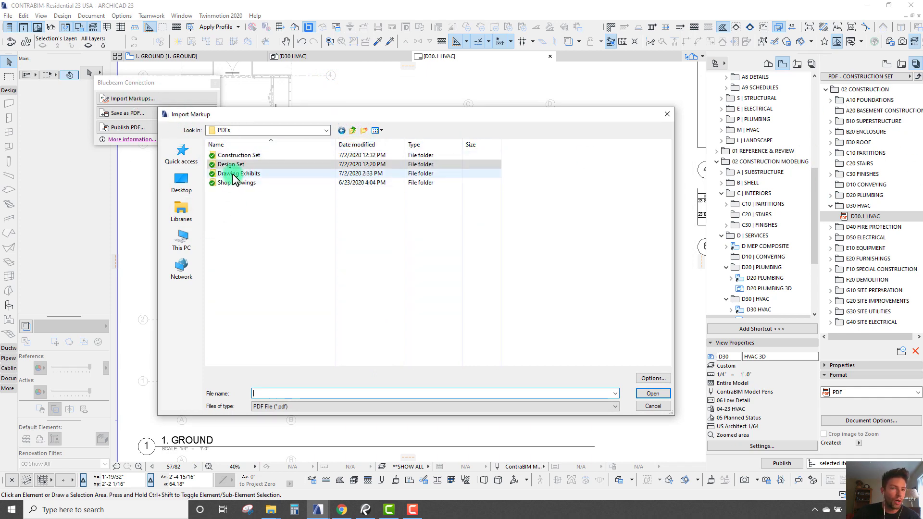
double_click(226, 155)
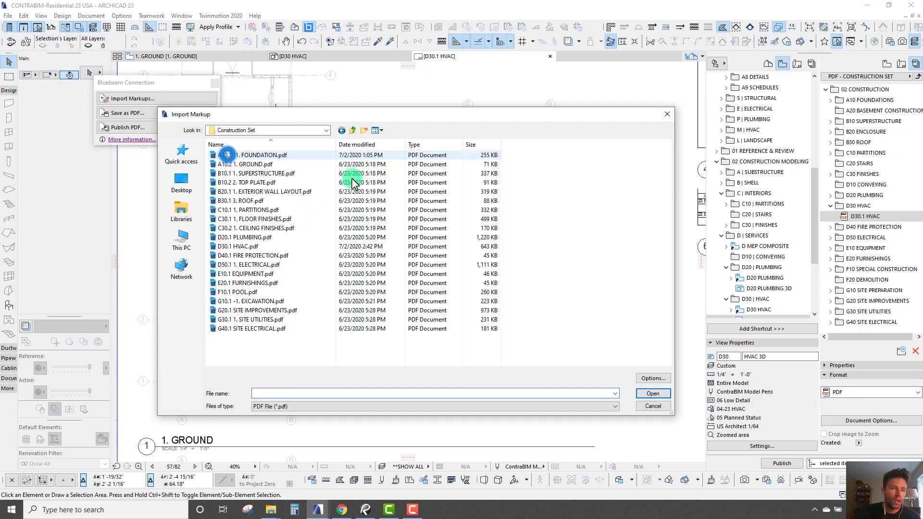
left_click(237, 246)
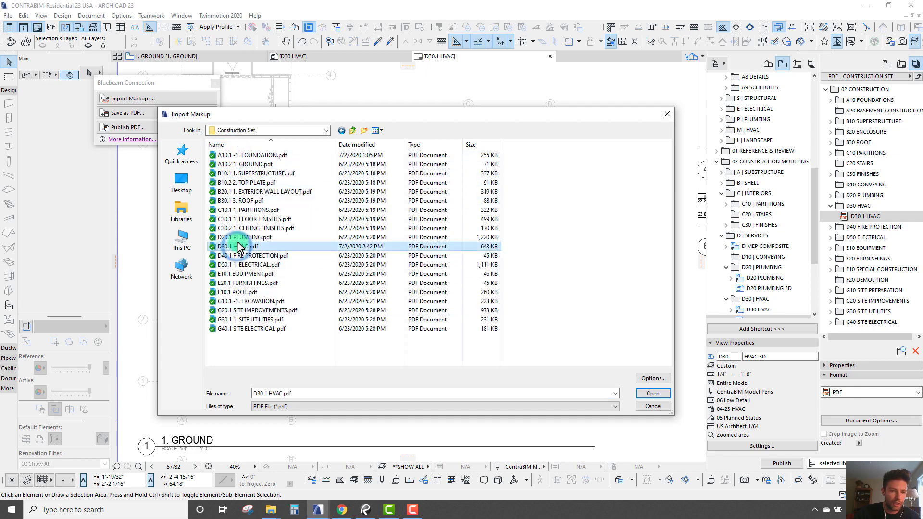
Step: Set the markup import layer to *Notes | Mechanical.NOTES and try to import the markups from D30.1 HVAC.pdf
left_click(654, 378)
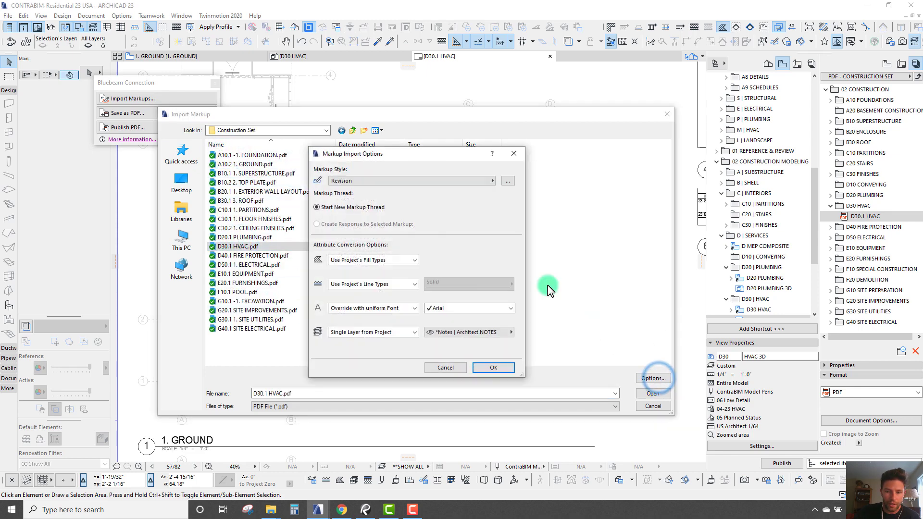
left_click(469, 331)
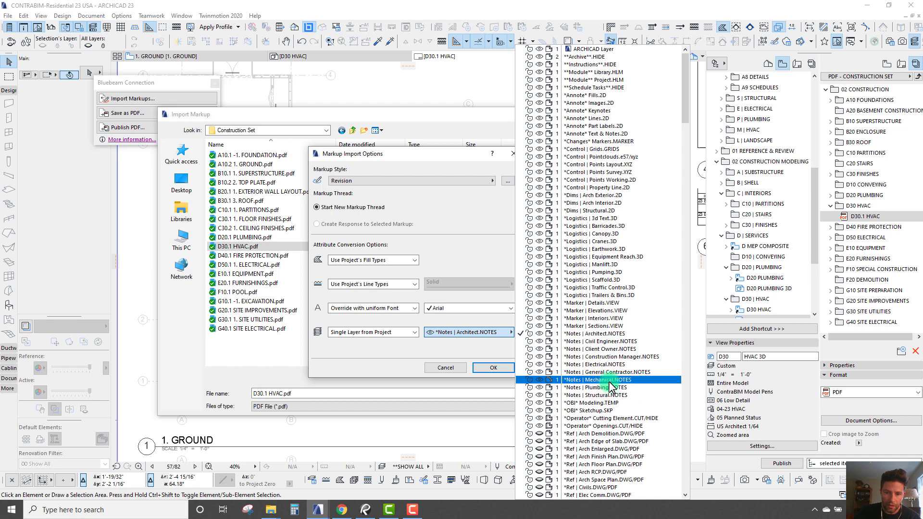
left_click(610, 380)
left_click(494, 369)
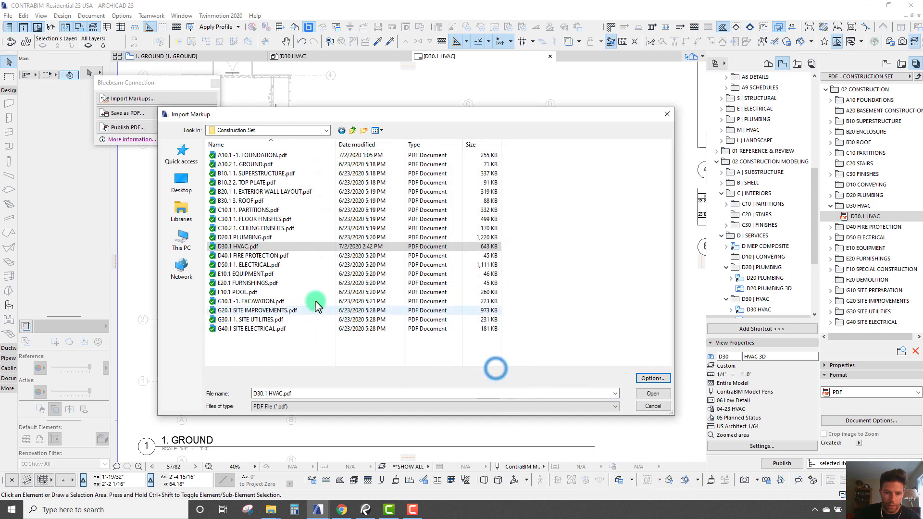
left_click(653, 396)
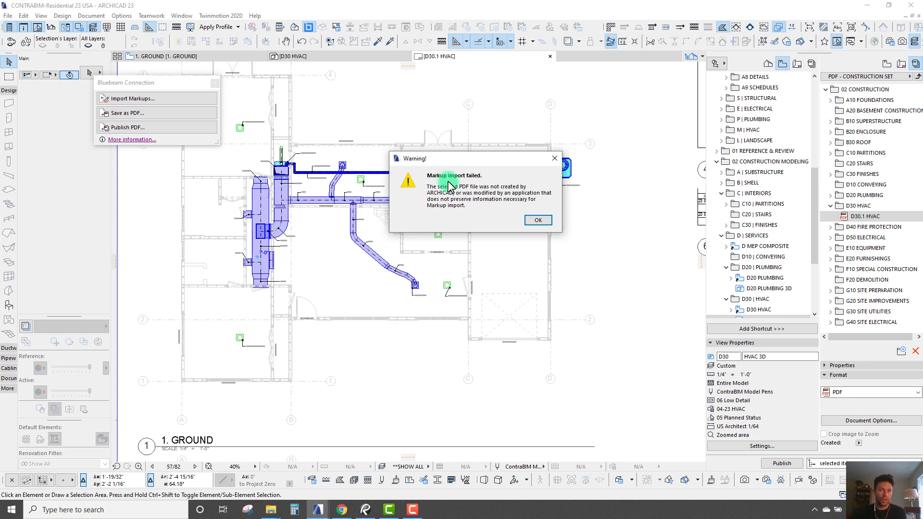
Step: Dismiss the markup import warning, shift the Bluebeam Connection palette lower and look over the full D30.1 HVAC layout
left_click_drag(486, 157, 397, 216)
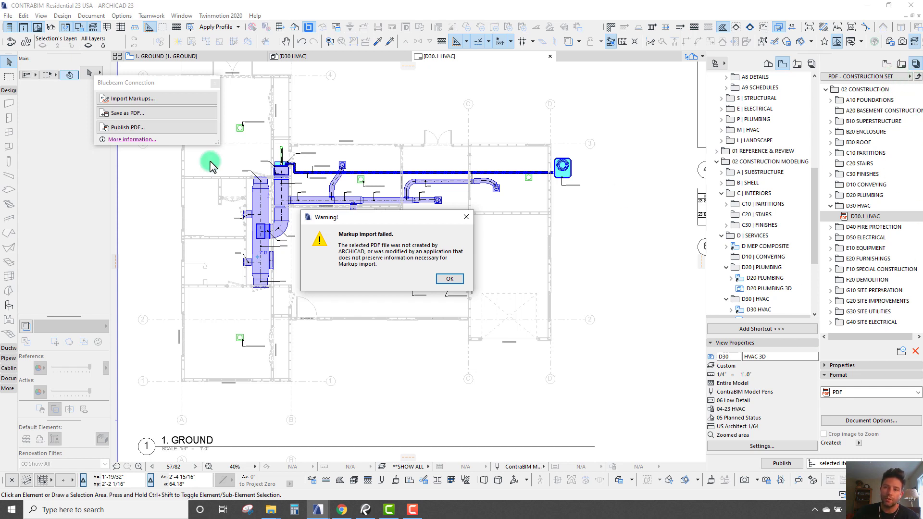
left_click_drag(151, 82, 154, 125)
left_click(449, 279)
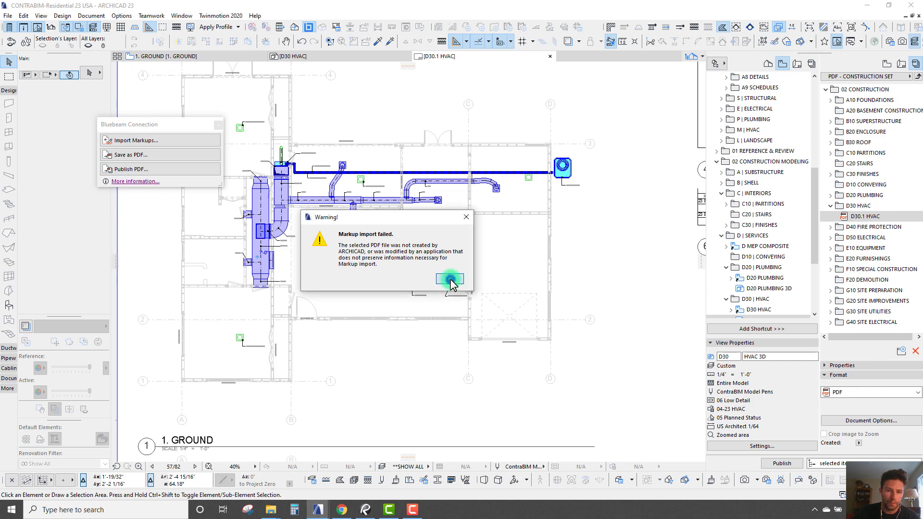
scroll(425, 301, "down", 4)
scroll(425, 302, "down", 4)
middle_click_drag(426, 302, 314, 229)
scroll(387, 252, "up", 3)
middle_click_drag(388, 251, 361, 254)
scroll(361, 255, "down", 1)
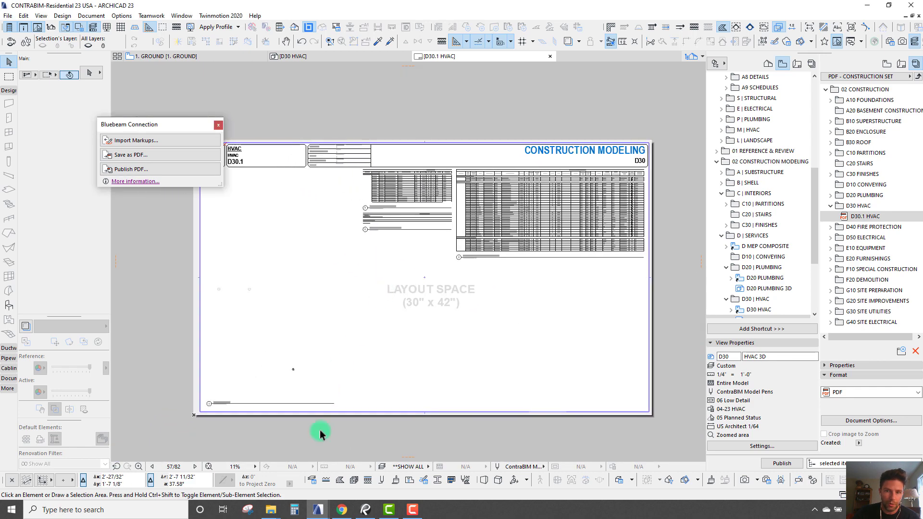
Step: Switch to Bluebeam Revu, close the D30.1 HVAC sheet and close the Construction Set without saving its changes
left_click(366, 510)
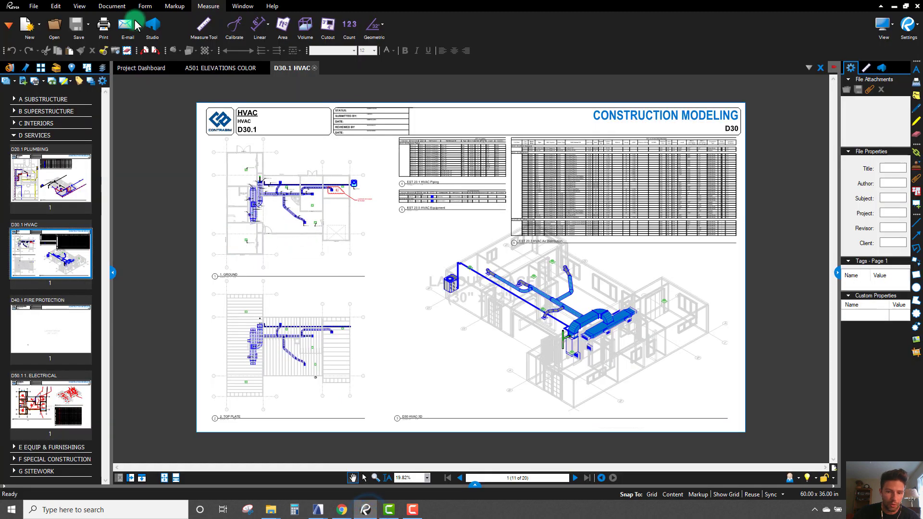
left_click(314, 68)
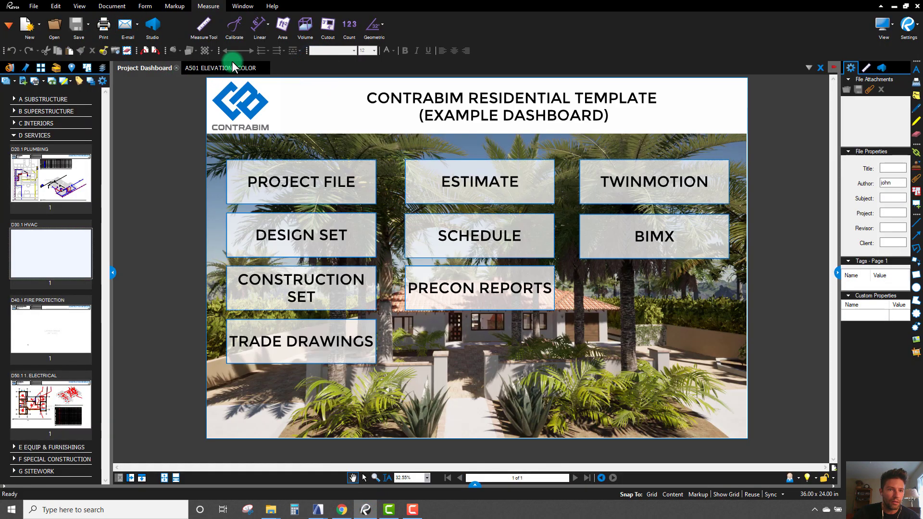
left_click(13, 135)
left_click(23, 81)
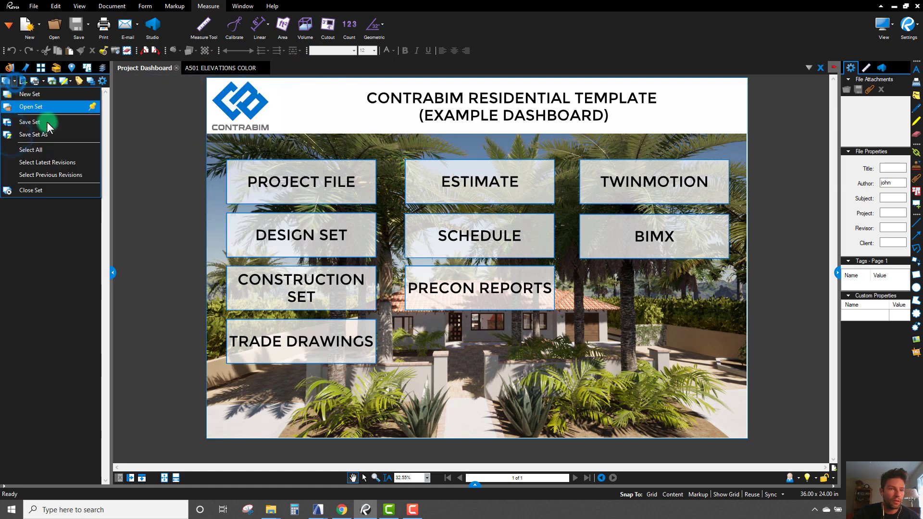
left_click(42, 189)
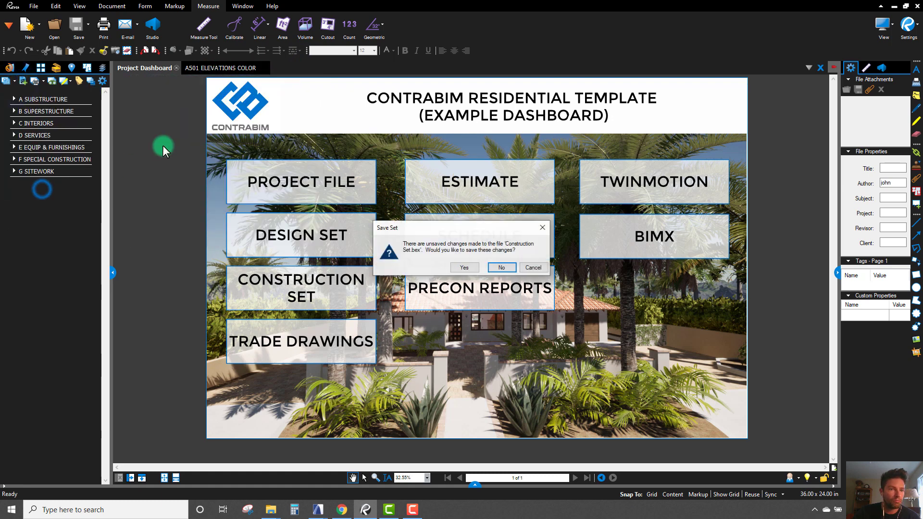
left_click(502, 268)
Step: Return to ARCHICAD and publish the PDF - CONSTRUCTION SET through Bluebeam Connection, closing the publishing report when it finishes
left_click(894, 6)
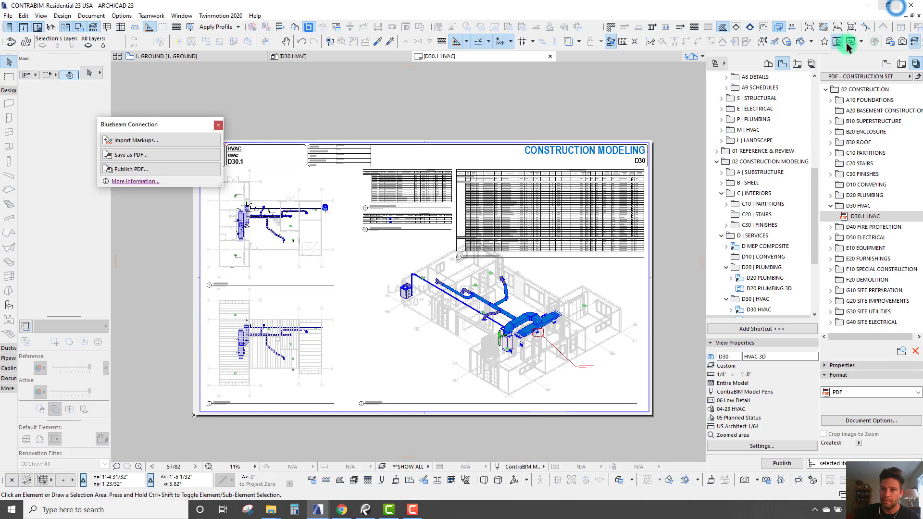
left_click(151, 171)
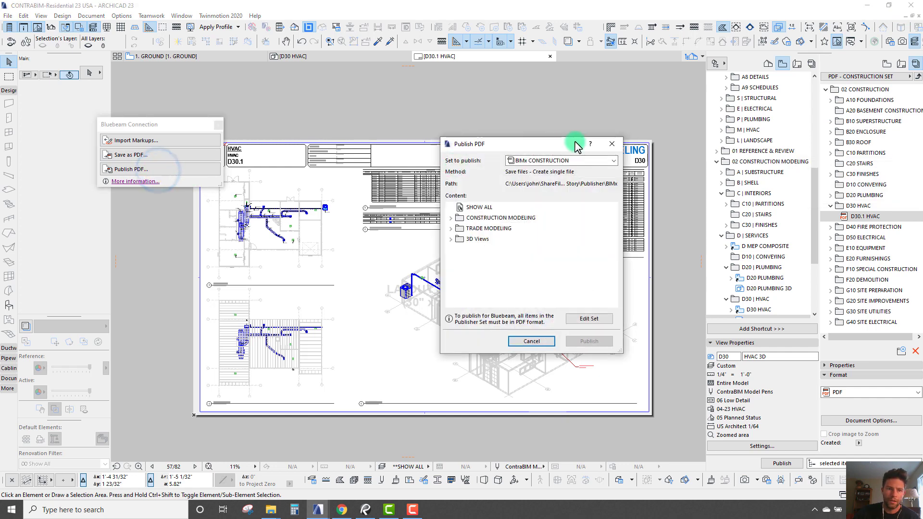
left_click(616, 162)
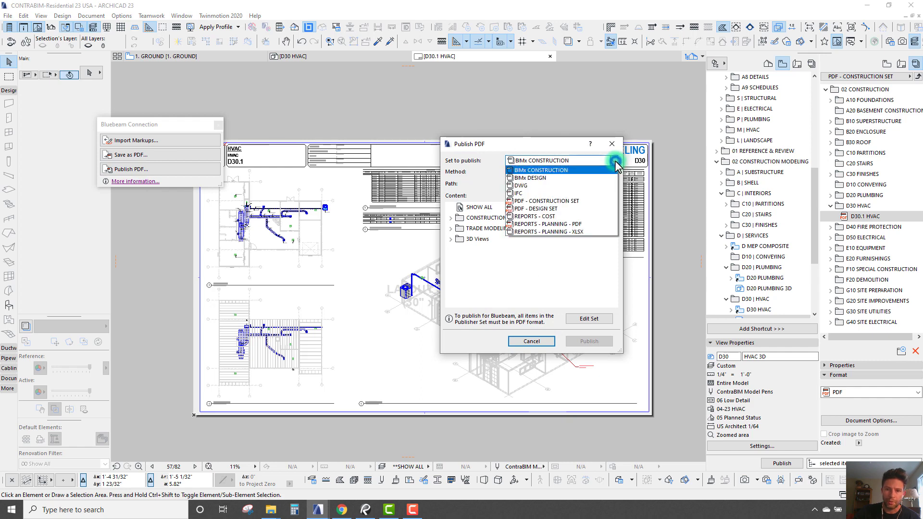
left_click(564, 201)
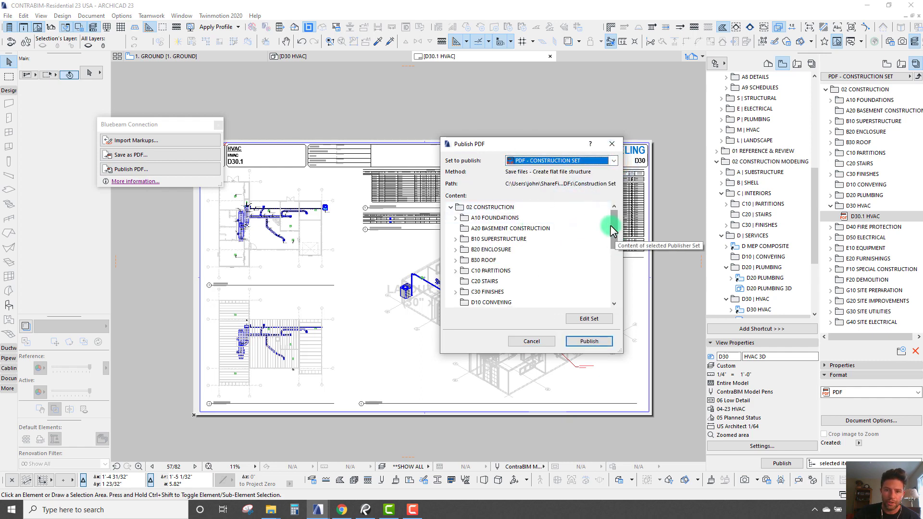
left_click_drag(539, 144, 461, 118)
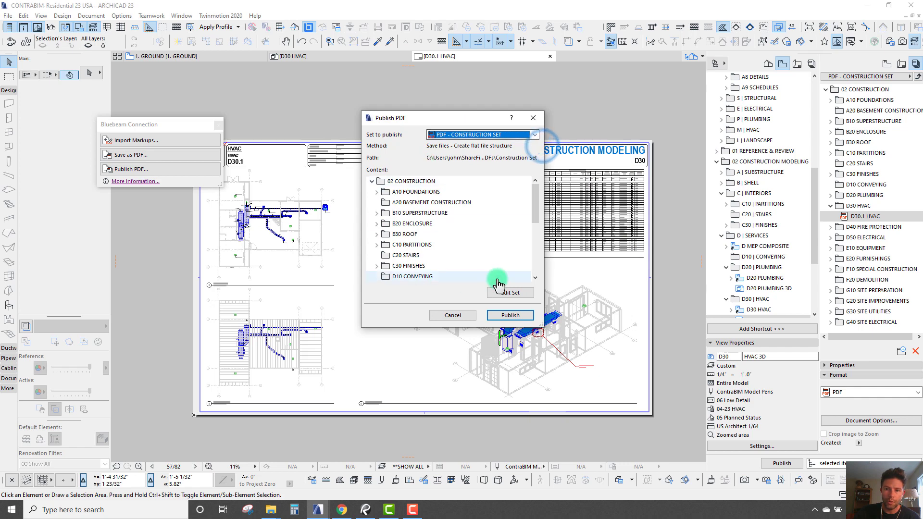
left_click(510, 315)
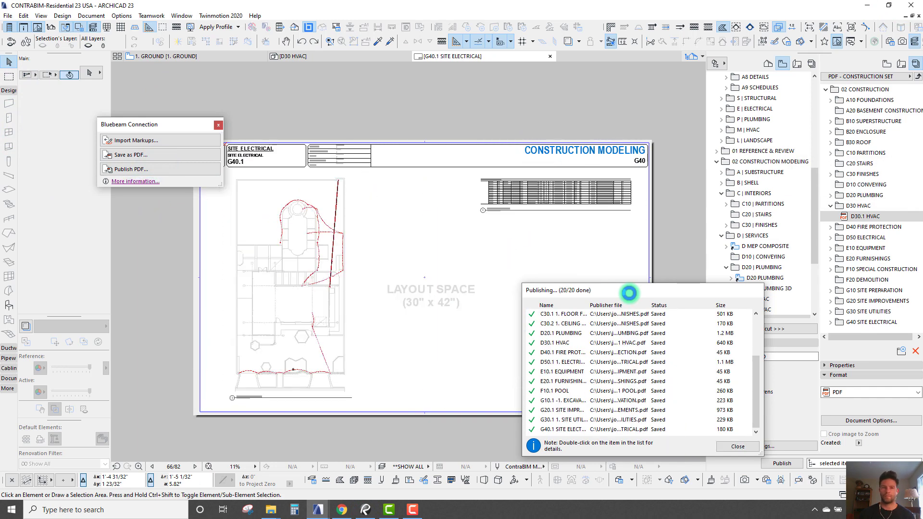
left_click_drag(630, 293, 547, 258)
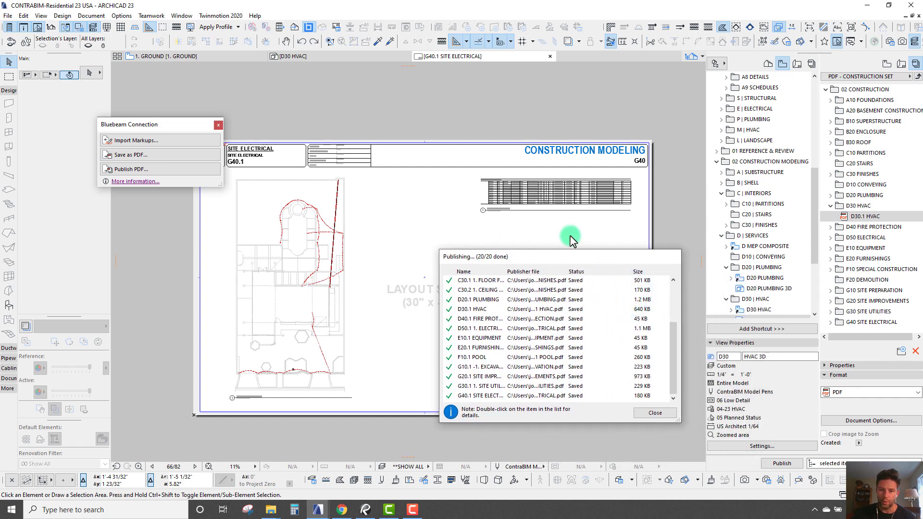
left_click(655, 416)
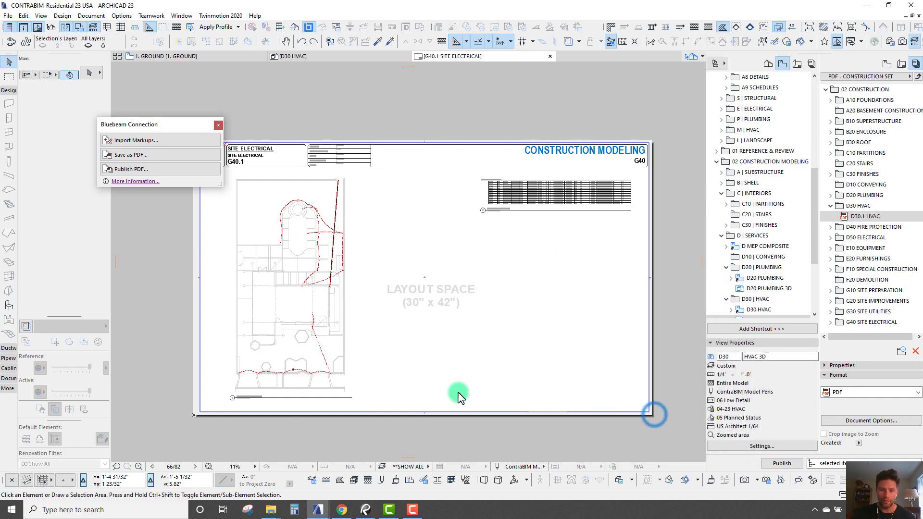
Step: Switch to Bluebeam Revu, reopen the Construction Set from the project dashboard and open D30.1 HVAC under D SERVICES
left_click(366, 511)
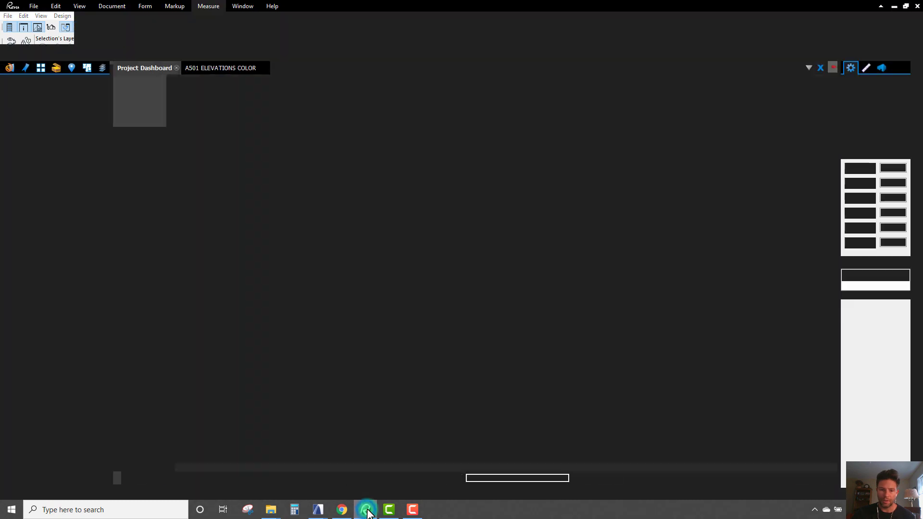
left_click(309, 290)
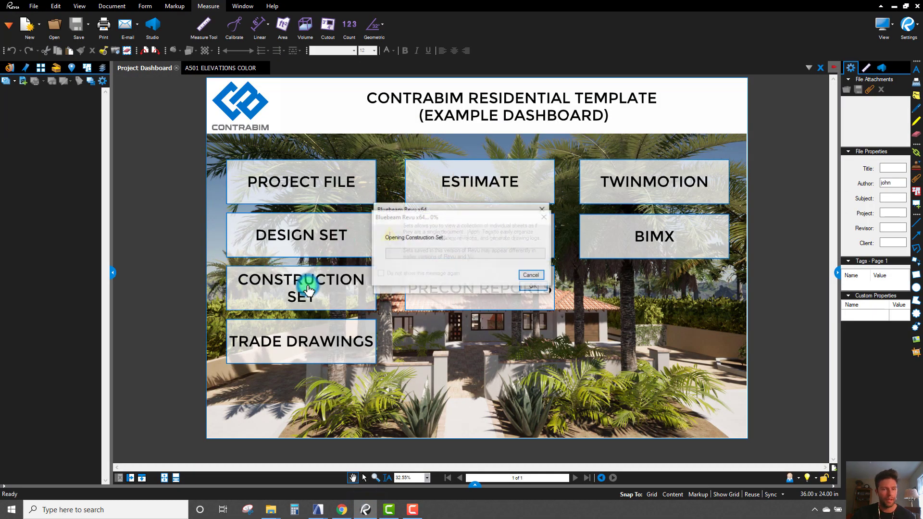
left_click(525, 284)
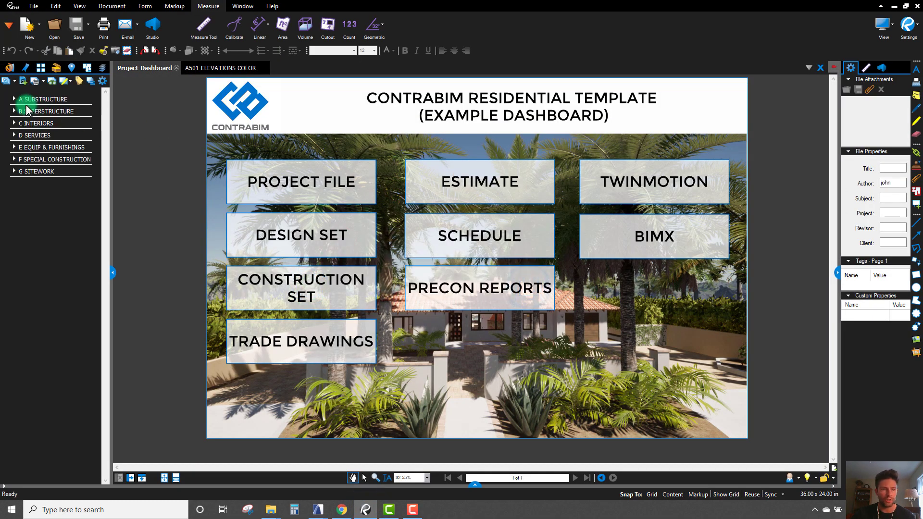
left_click(14, 135)
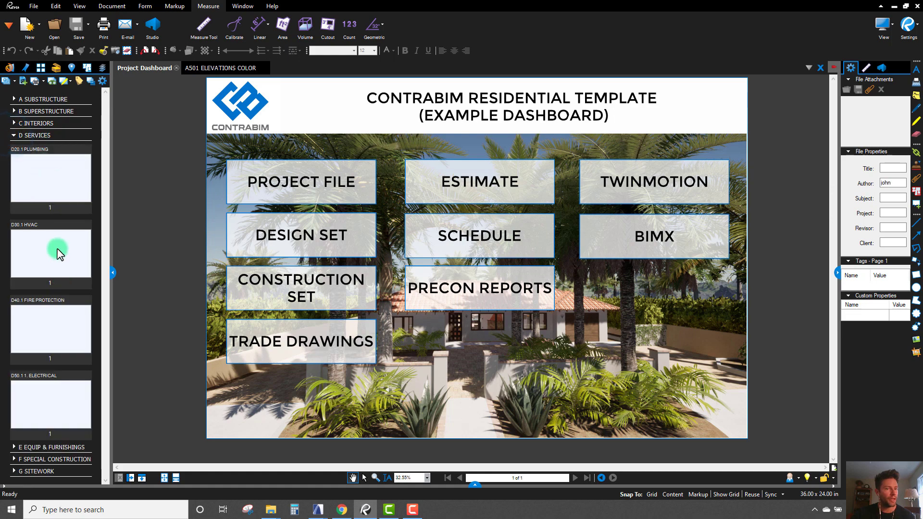
left_click(57, 253)
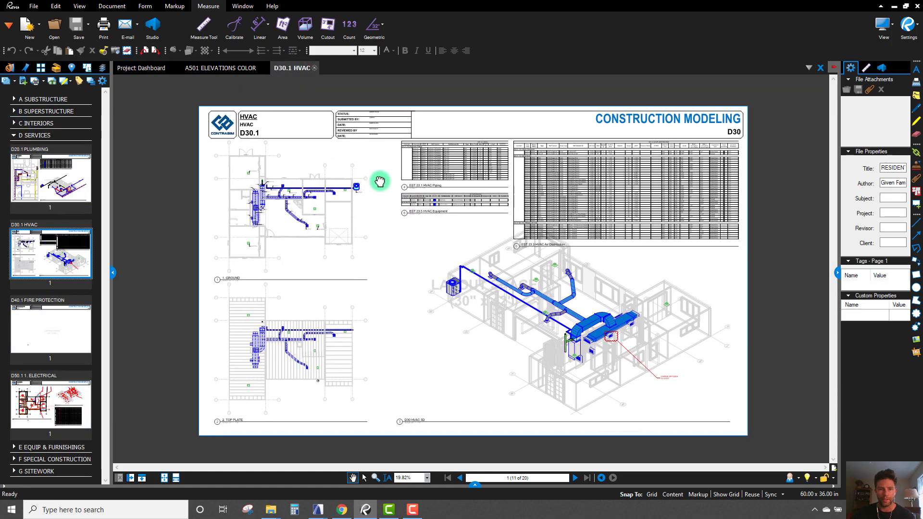
Step: Examine the republished D30.1 HVAC sheet and the imported diffuser markup on the 3D HVAC view
scroll(383, 183, "up", 2)
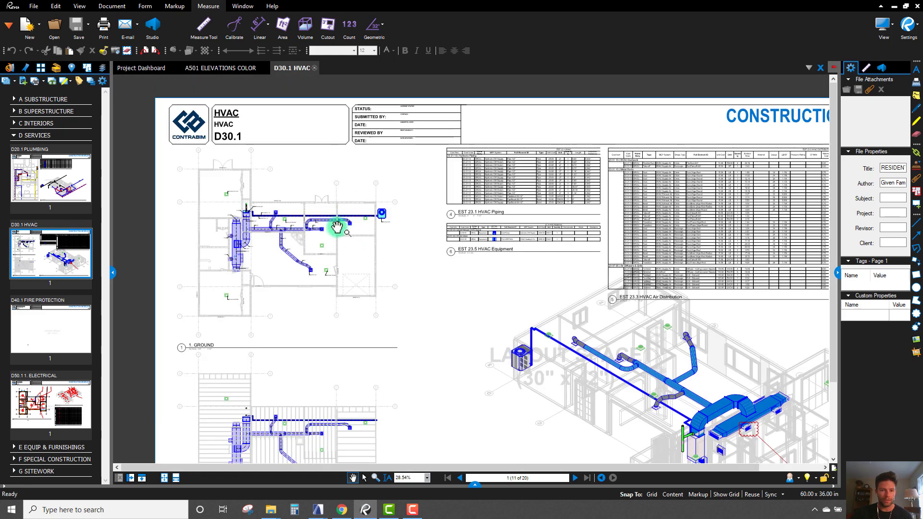
scroll(448, 241, "down", 3)
scroll(385, 239, "up", 1)
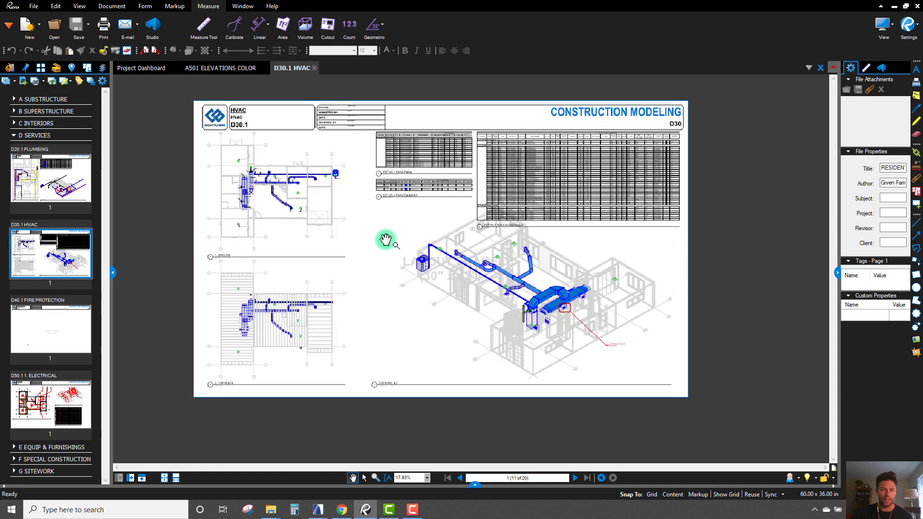
left_click_drag(386, 239, 384, 268)
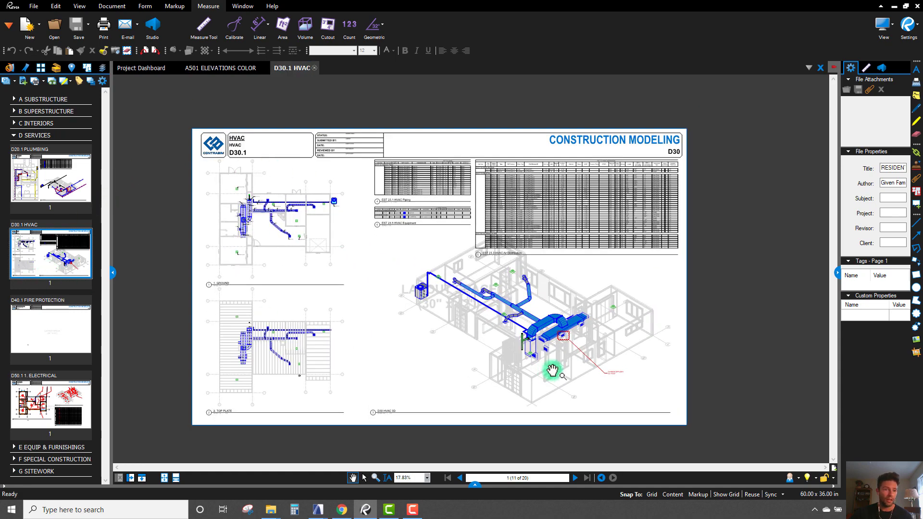
scroll(609, 396, "up", 5)
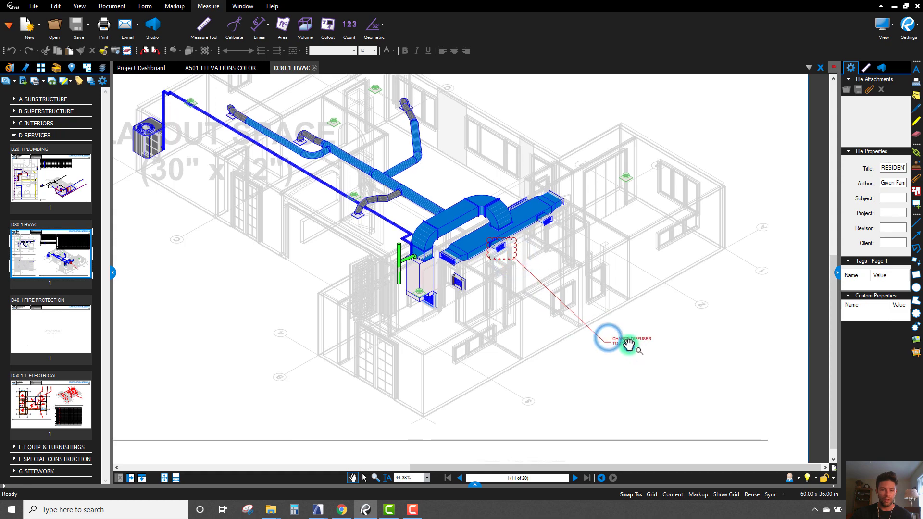
scroll(609, 347, "up", 5)
scroll(500, 303, "down", 10)
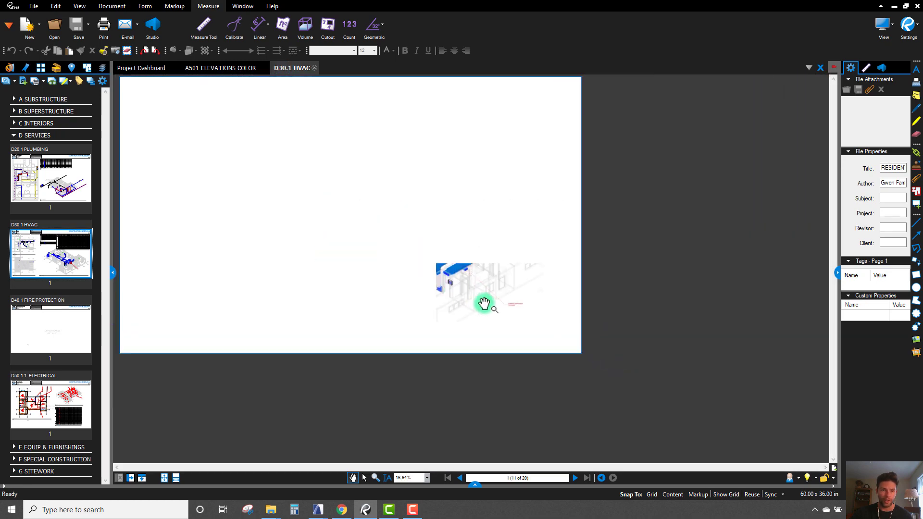
Step: Add a Cloud+ markup around the duct-end diffuser near the condenser on the ground plan, reading "MOVE DIFFUSER TO CENTER OF ROOM"
scroll(267, 181, "up", 15)
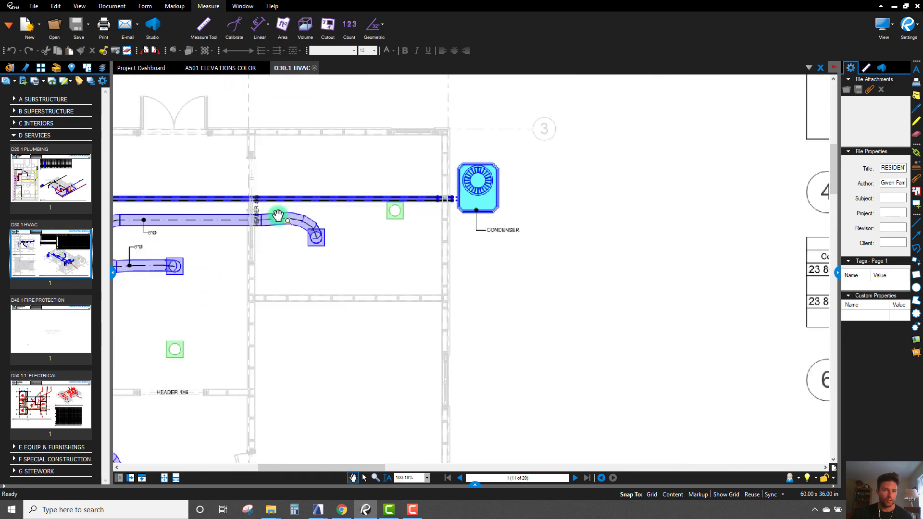
left_click(917, 326)
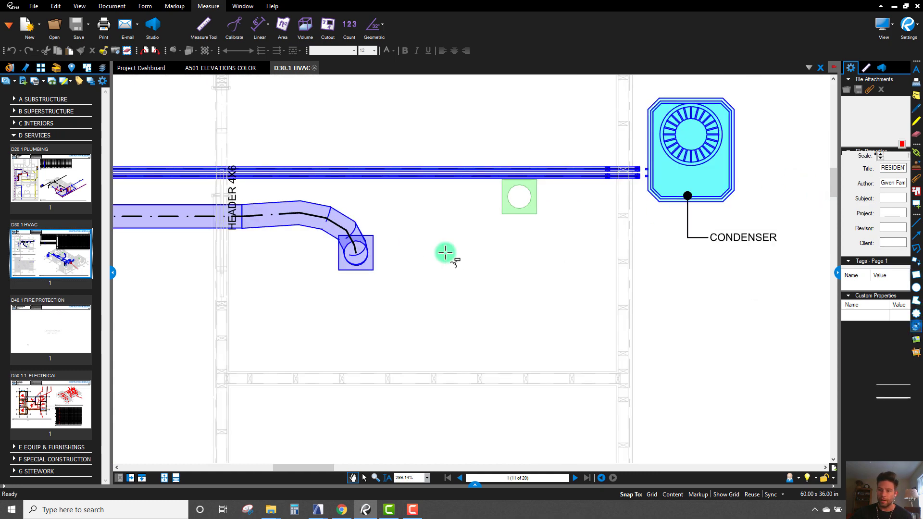
left_click(319, 221)
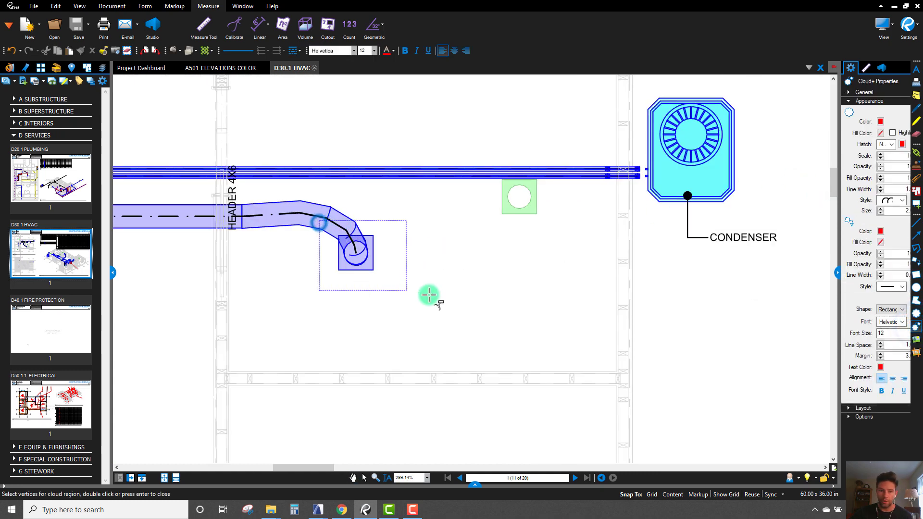
left_click(519, 306)
left_click(580, 263)
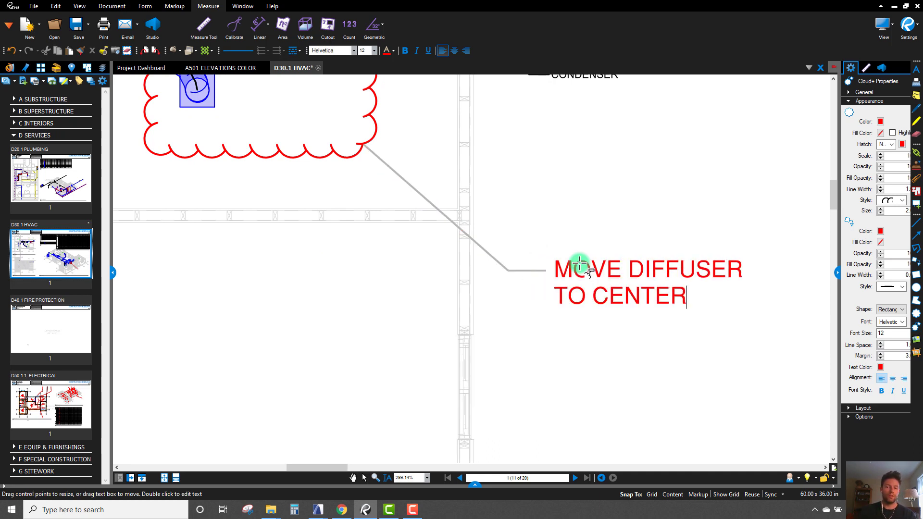
type("ROOM")
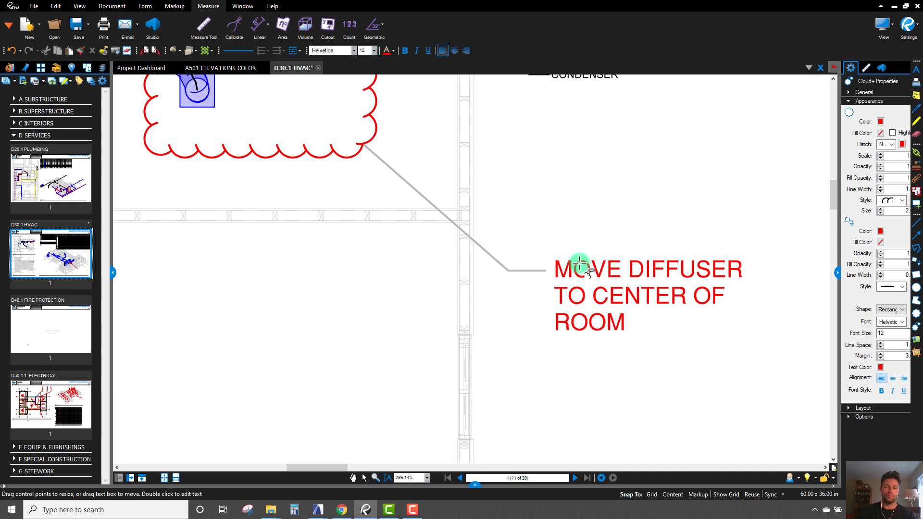
left_click(678, 352)
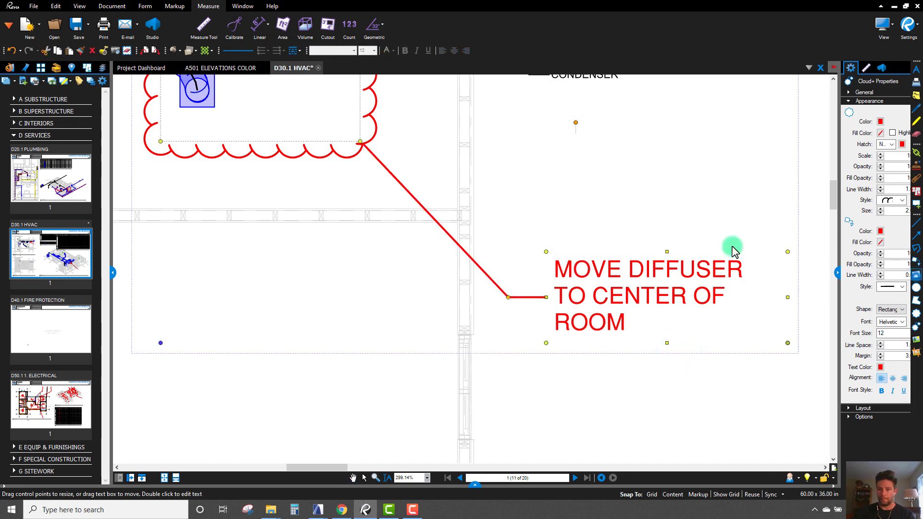
Step: Draw a diffuser-sized red rectangle beside the existing diffuser inside the cloud and save the D30.1 HVAC sheet
left_click(916, 275)
middle_click_drag(271, 85, 264, 215)
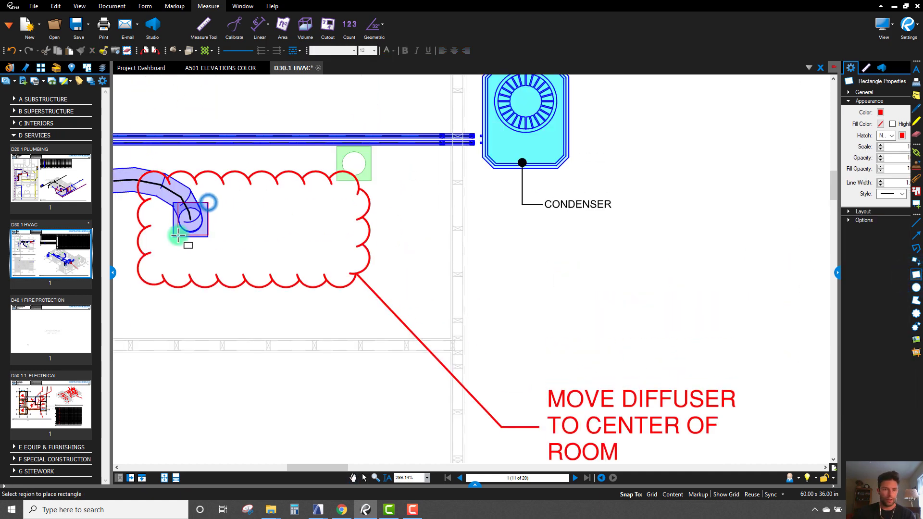
left_click_drag(178, 235, 291, 235)
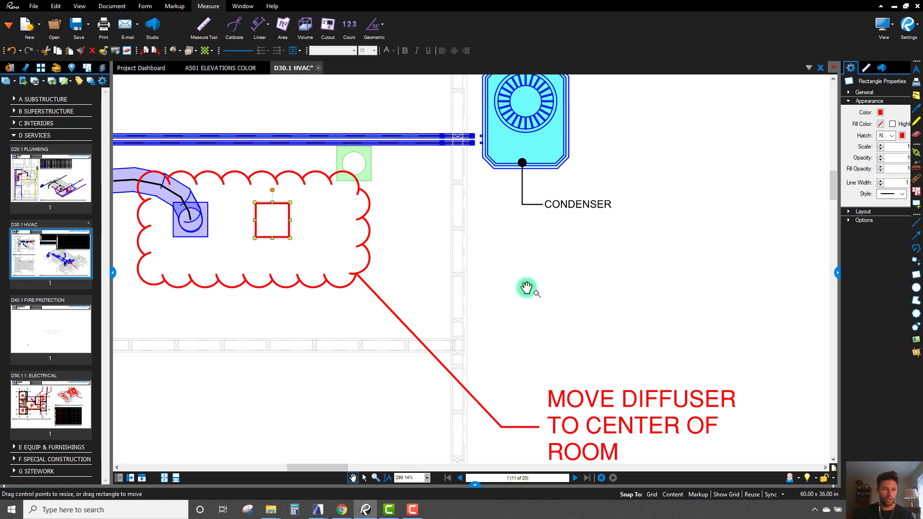
left_click(526, 287)
scroll(408, 274, "down", 10)
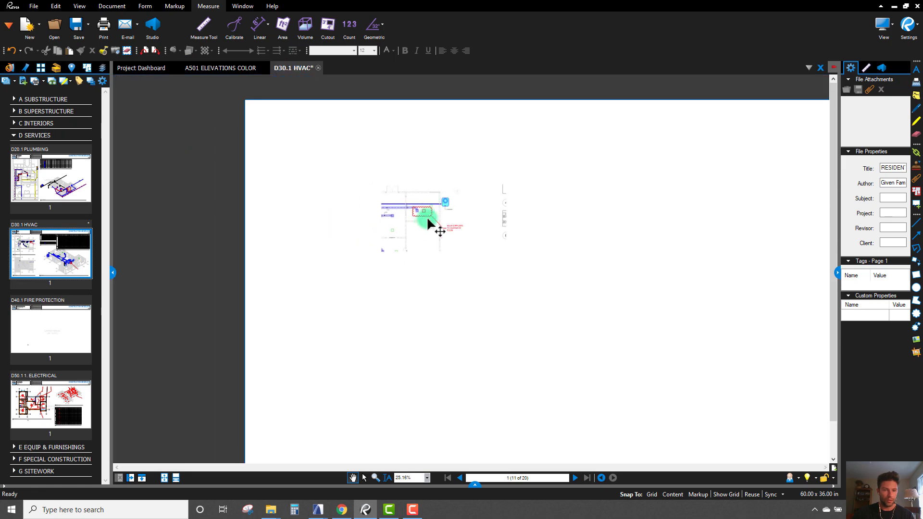
scroll(432, 226, "down", 1)
key("ctrl+s")
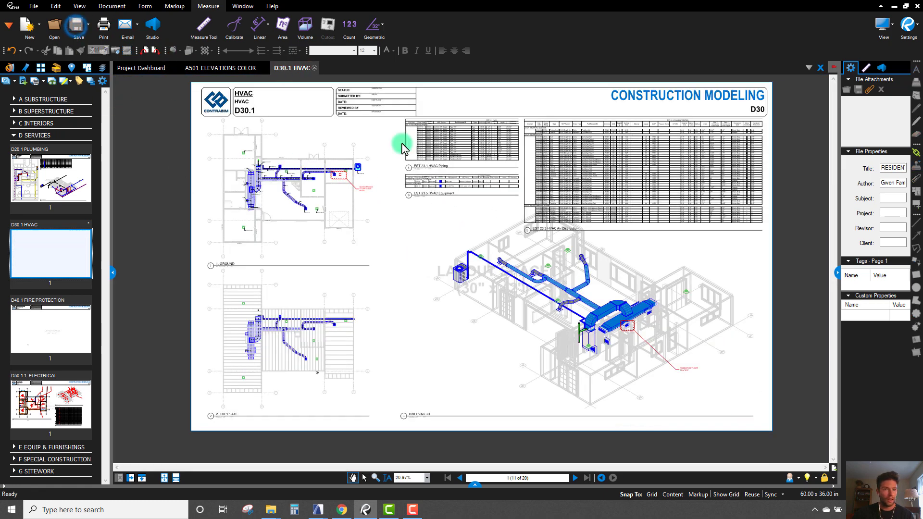
Step: Return to ARCHICAD, open the D30.1 HVAC layout from the publisher set and shift the Bluebeam Connection palette slightly
left_click(891, 7)
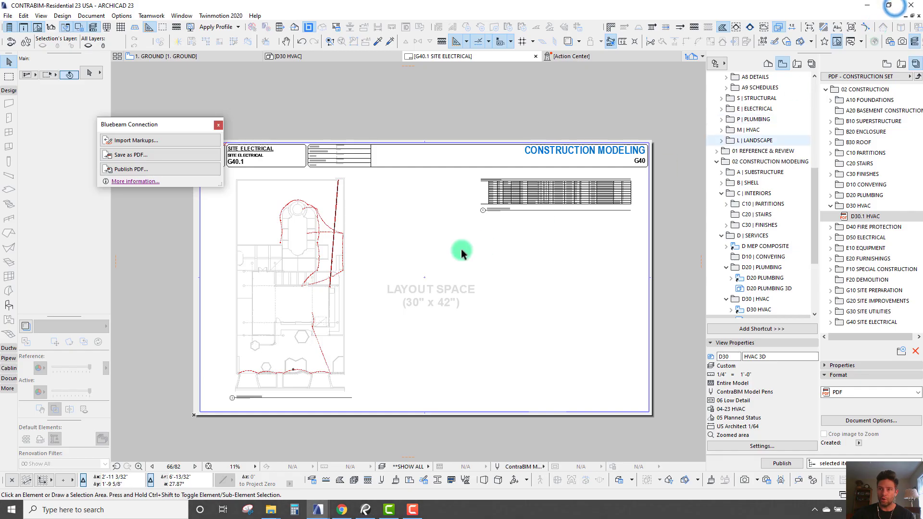
left_click(864, 217)
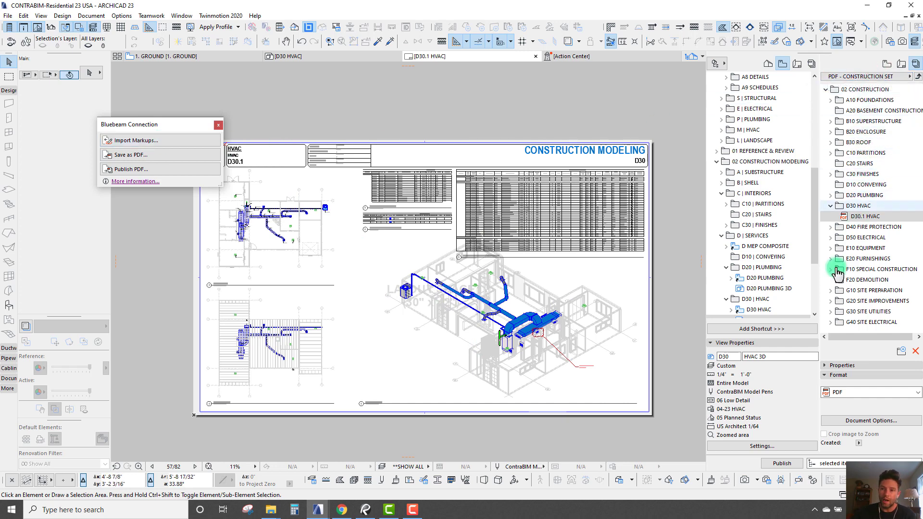
left_click_drag(165, 123, 175, 130)
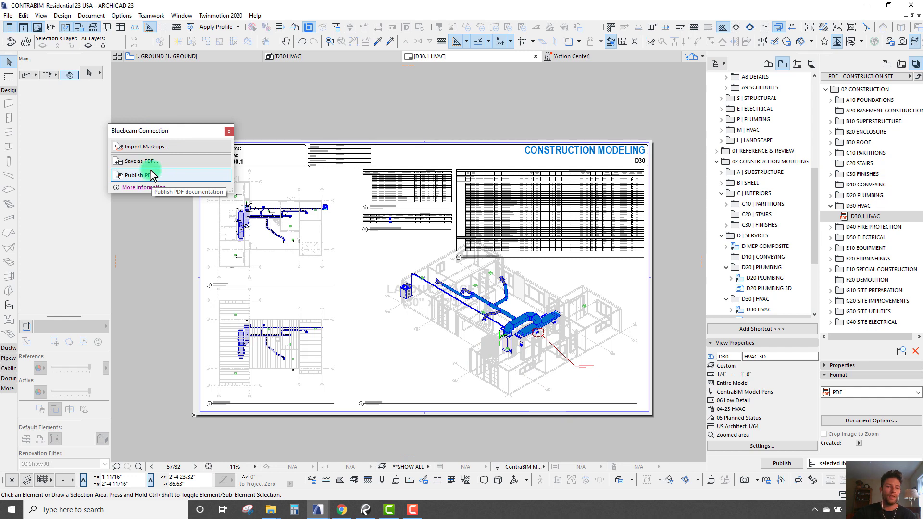
Step: Choose D30.1 HVAC.pdf for markup import and confirm the import options with the single project layer *Notes | Mechanical.NOTES
left_click(153, 147)
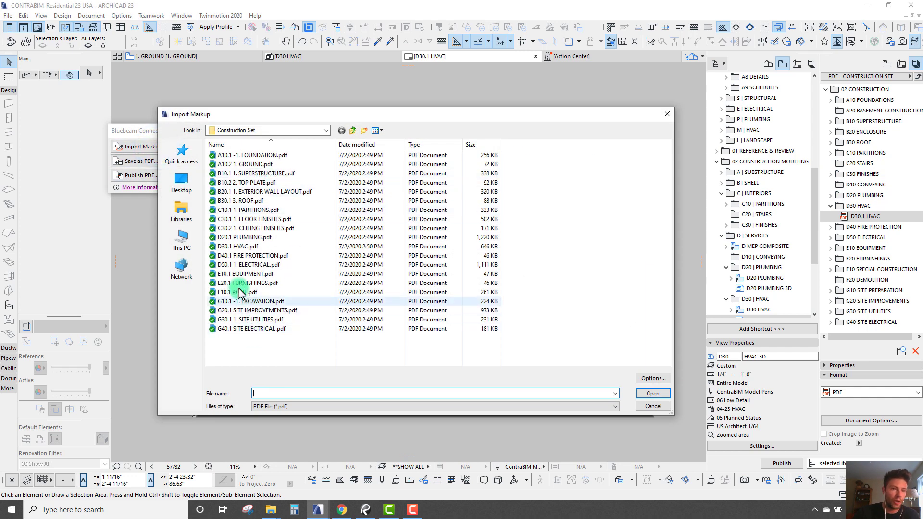
left_click(226, 247)
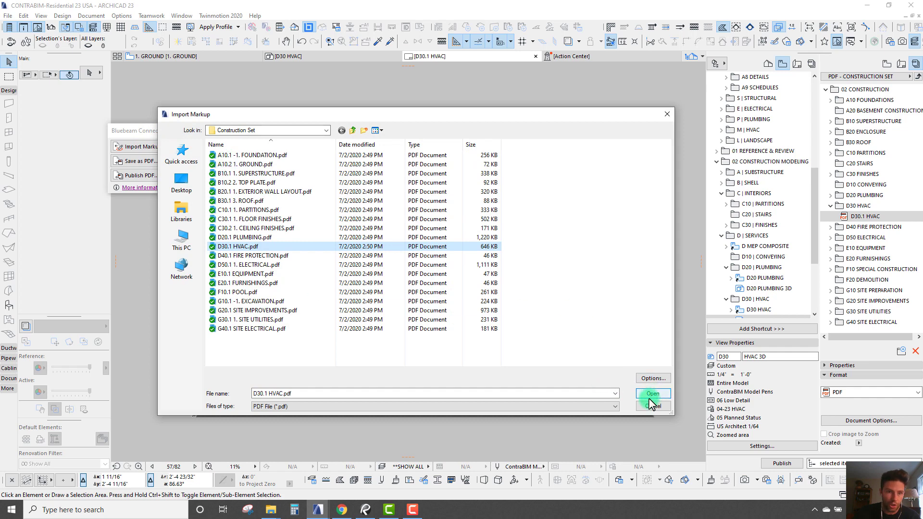
left_click(653, 379)
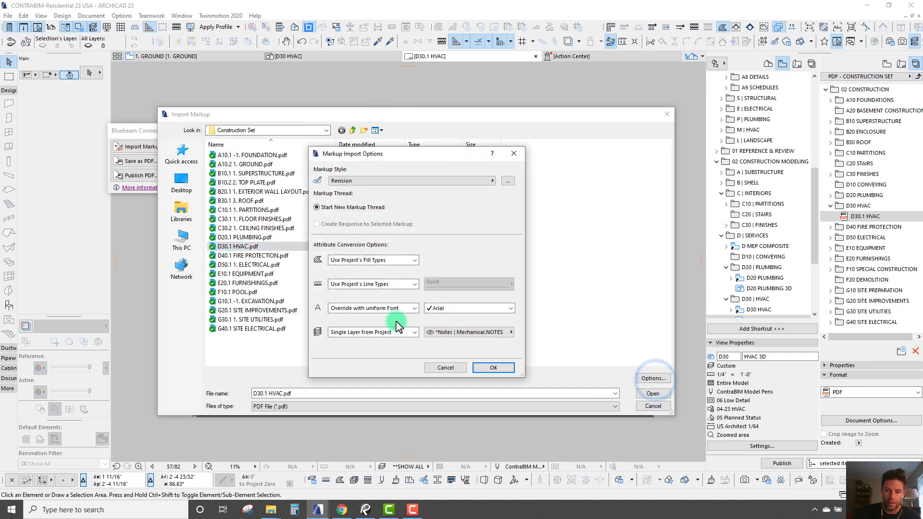
left_click(477, 332)
left_click(478, 332)
left_click(494, 369)
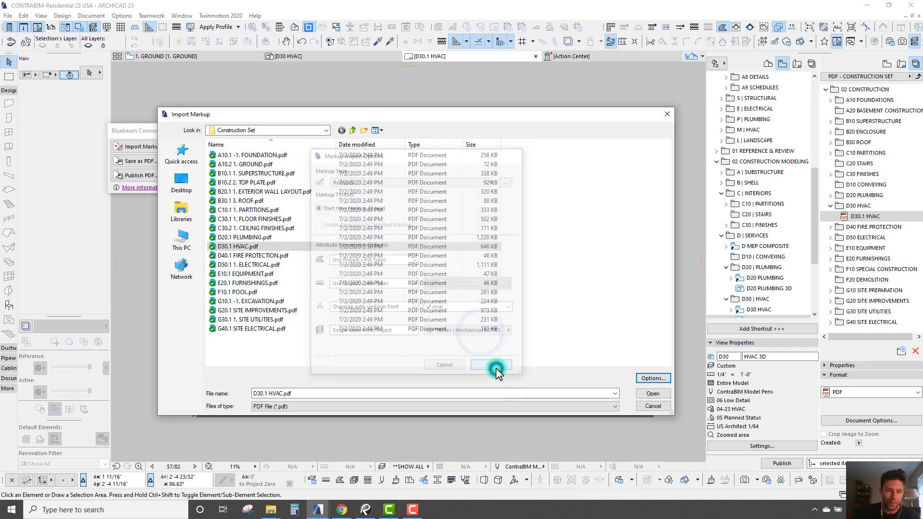
Step: Import the D30.1 HVAC markups into the layout and inspect the diffuser cloud near the condenser on the ground plan
left_click(652, 393)
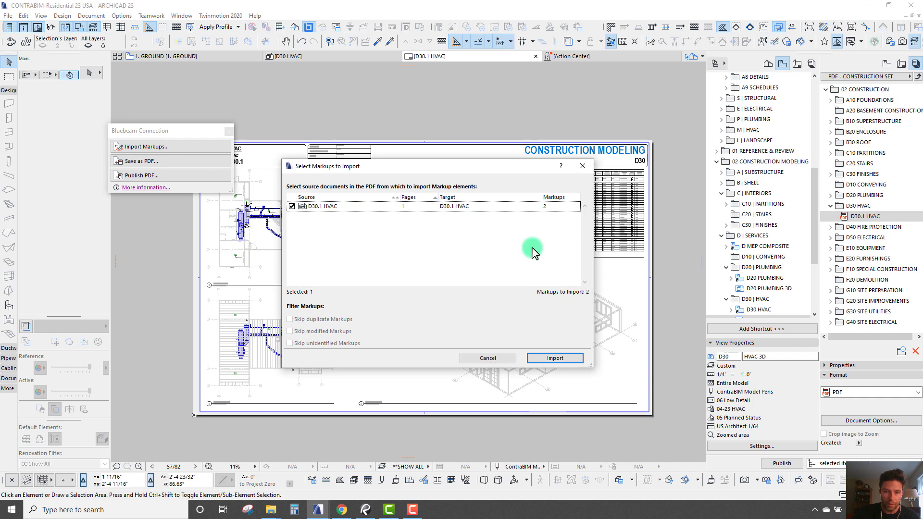
left_click(555, 360)
left_click(298, 268)
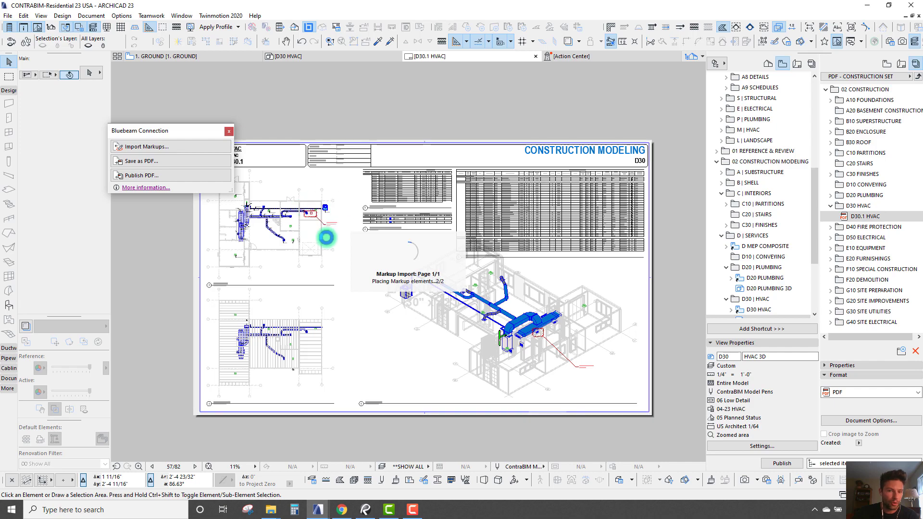
left_click(421, 260)
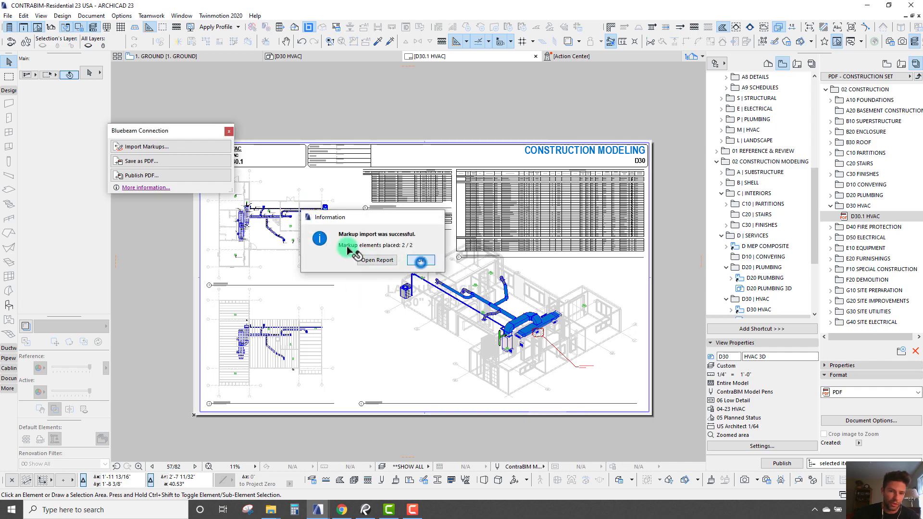
scroll(310, 206, "up", 10)
scroll(349, 236, "down", 3)
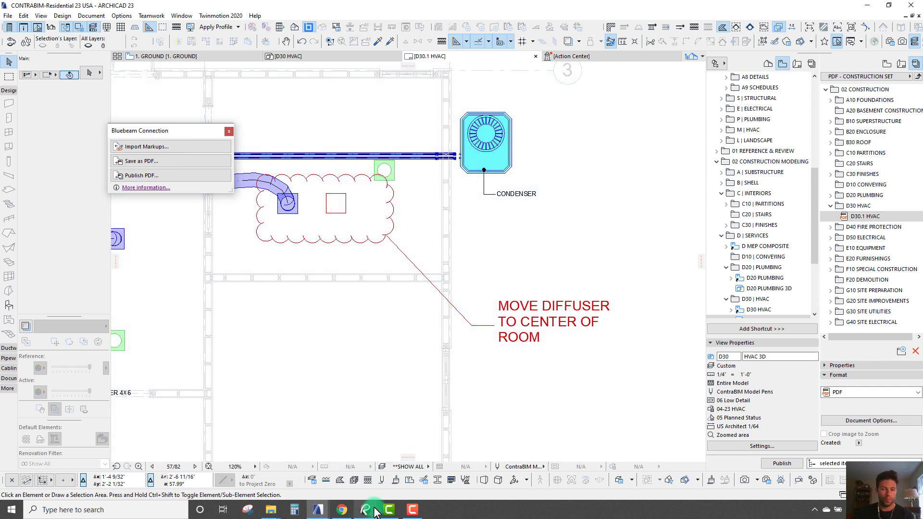
Step: Switch to Bluebeam Revu and move the red rectangle on D30.1 HVAC directly below the existing diffuser inside the cloud
left_click(370, 510)
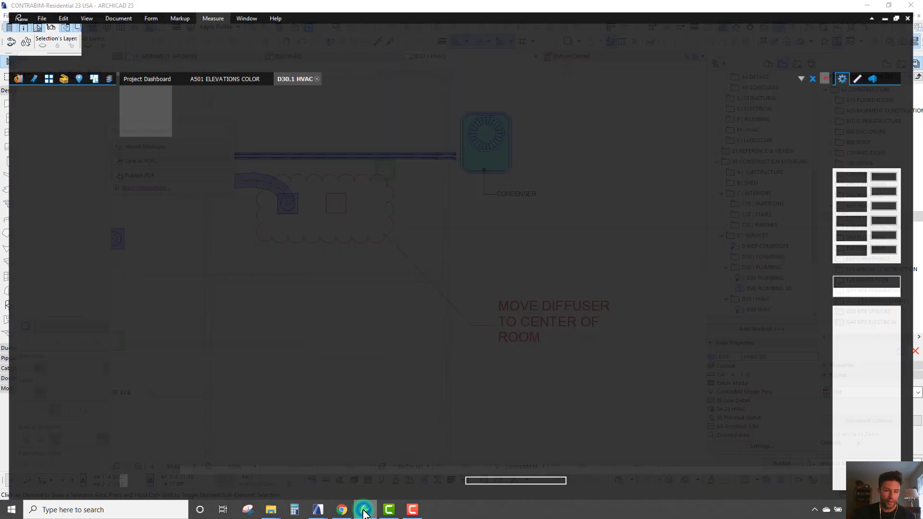
scroll(325, 192, "up", 10)
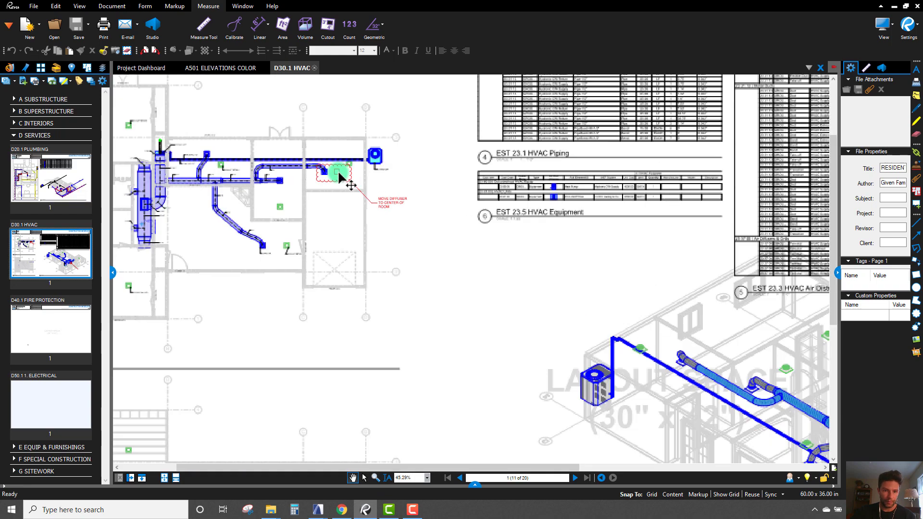
left_click(336, 202)
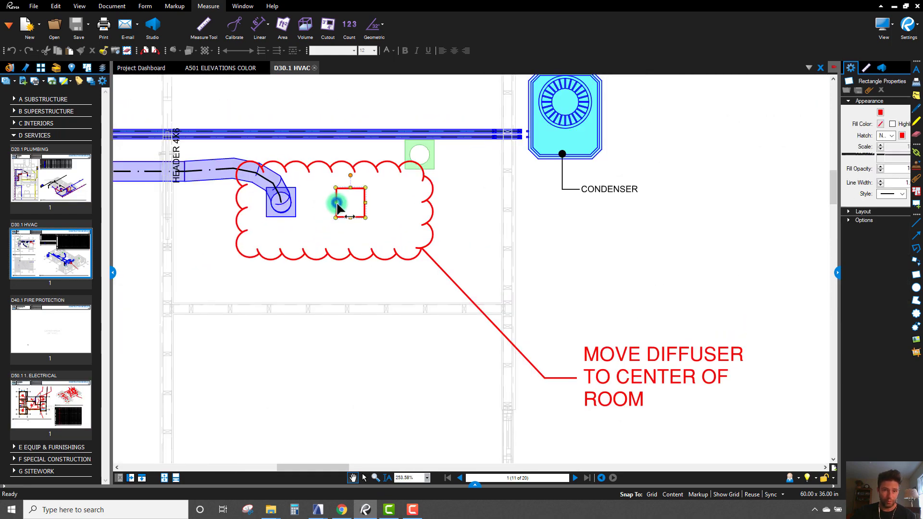
left_click_drag(364, 209, 296, 244)
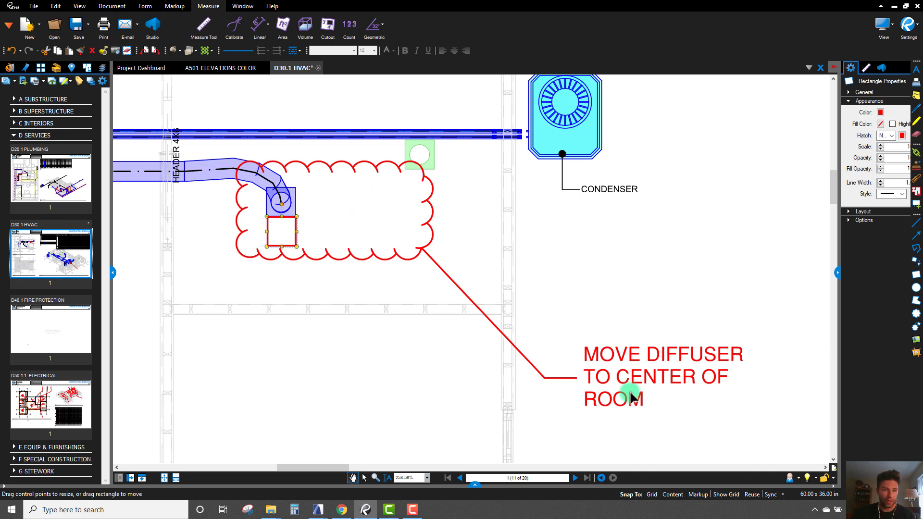
Step: Change the Cloud+ callout text to "MOVE DIFFUSER DOWN" and save the D30.1 HVAC sheet
double_click(632, 373)
left_click(671, 370)
left_click(657, 396)
left_click_drag(647, 400, 585, 376)
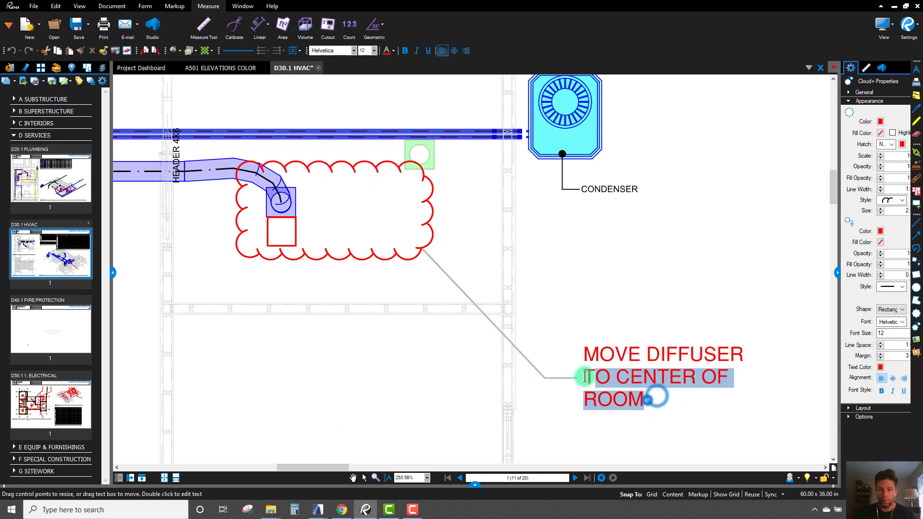
type("DOWN")
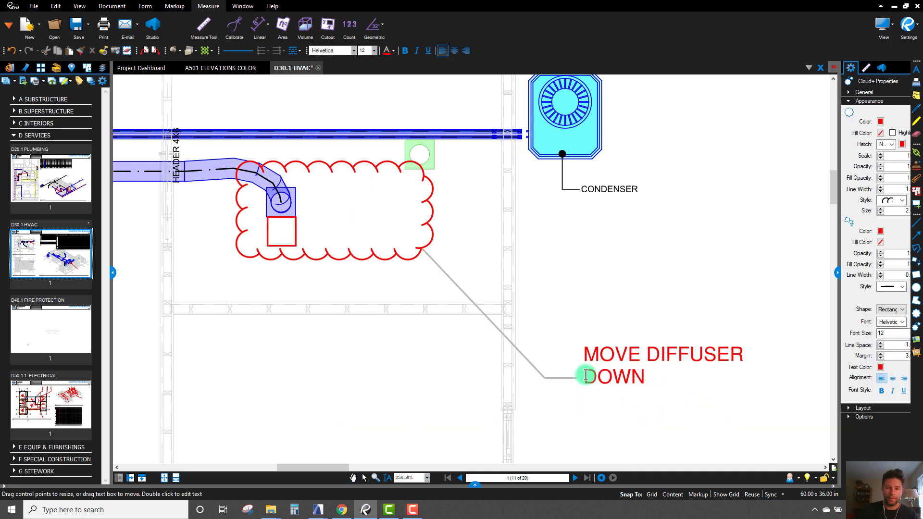
left_click(713, 417)
left_click(646, 277)
scroll(553, 295, "down", 5)
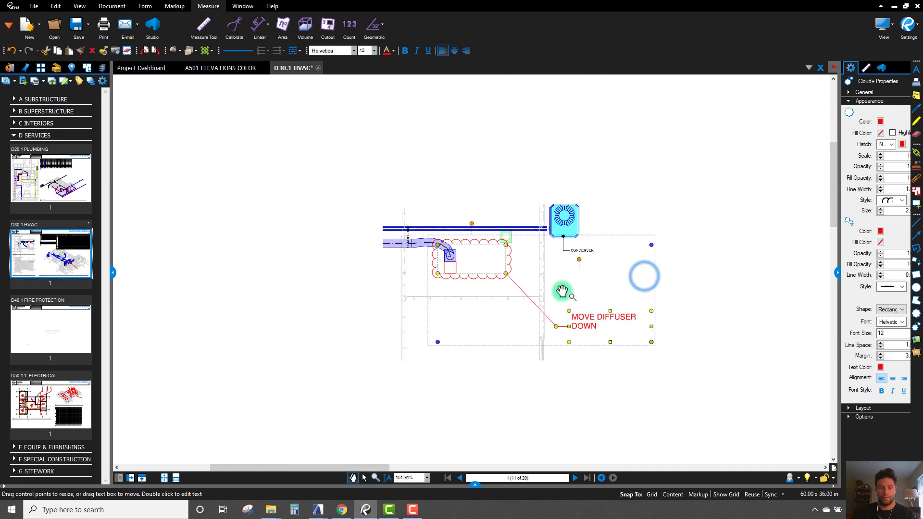
left_click(88, 45)
Step: Return to ARCHICAD and import the D30.1 HVAC.pdf markups again without skipping modified markups
left_click(894, 9)
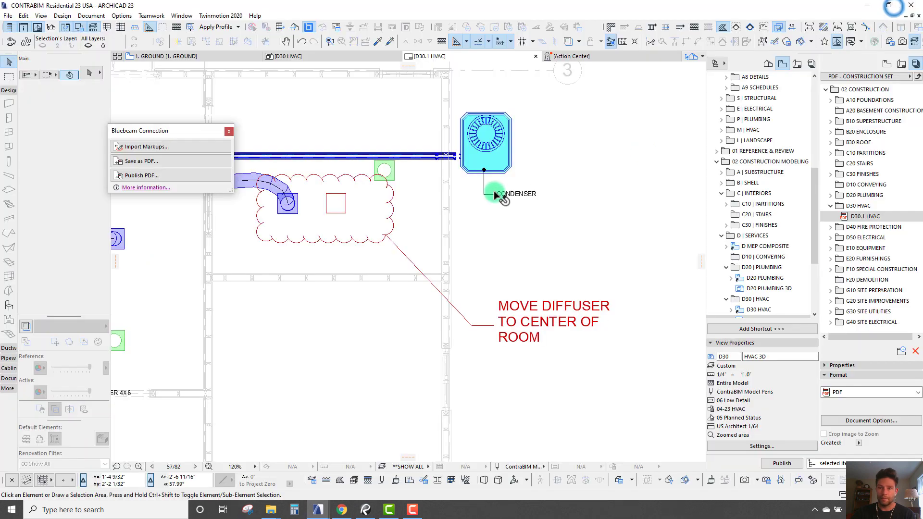
left_click(168, 146)
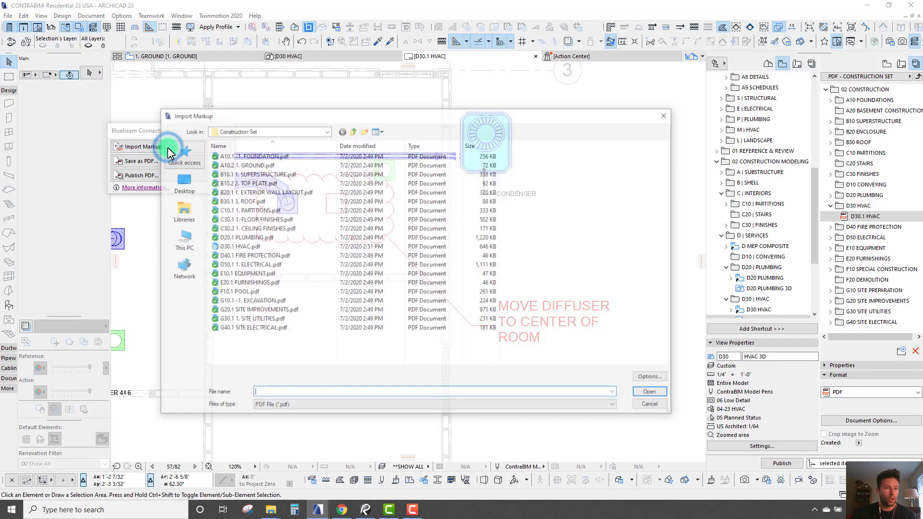
left_click(236, 247)
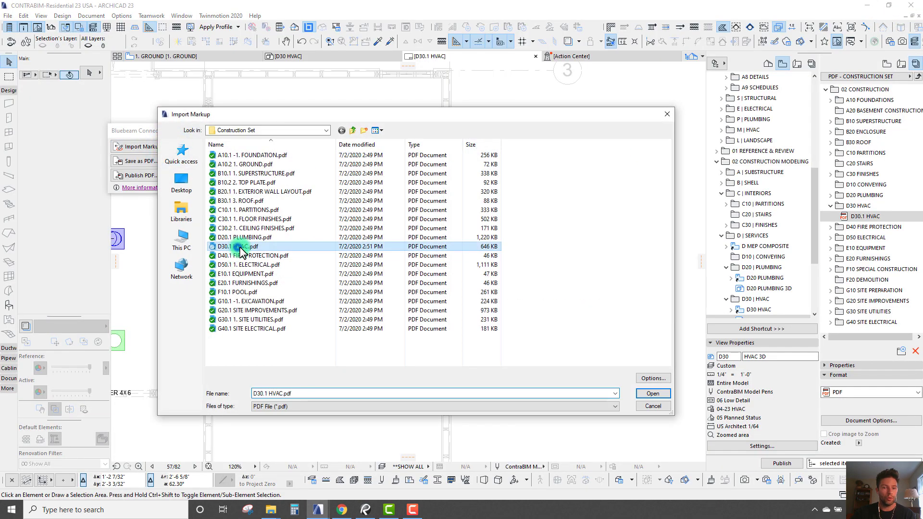
left_click(650, 395)
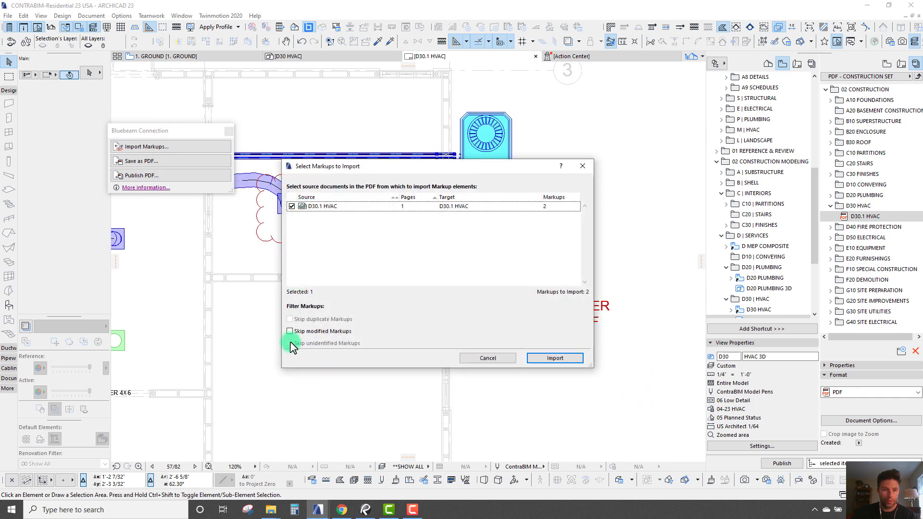
left_click_drag(368, 163, 561, 133)
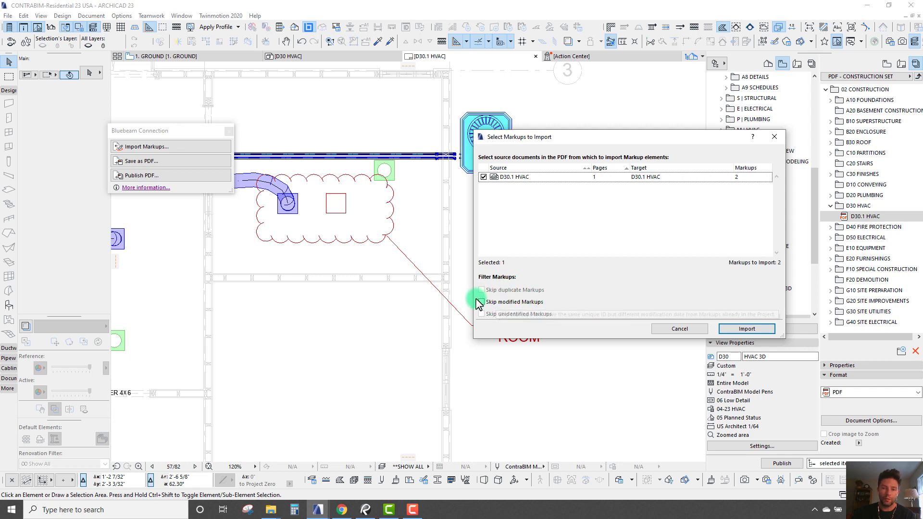
left_click_drag(551, 141, 526, 142)
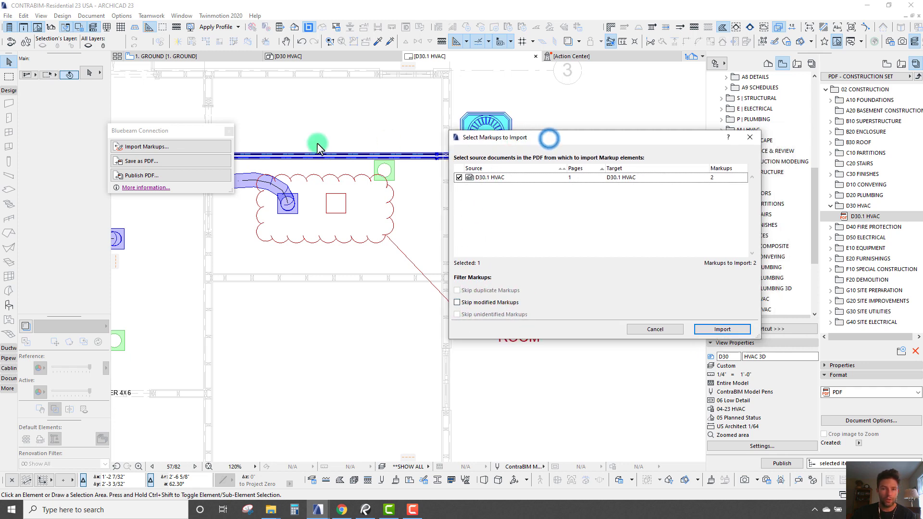
left_click(731, 329)
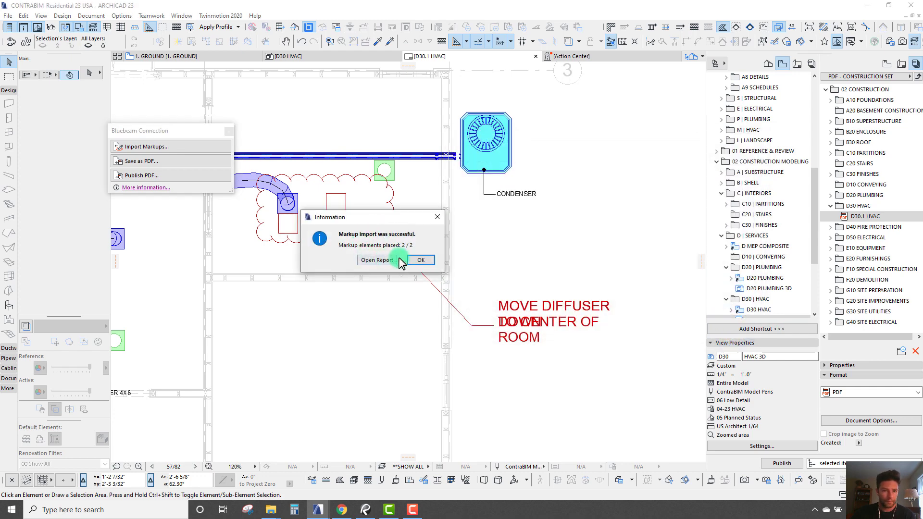
left_click(414, 261)
Step: Delete the outdated red rectangle in the middle of the cloud, keeping the one below the diffuser
middle_click_drag(351, 240, 386, 202)
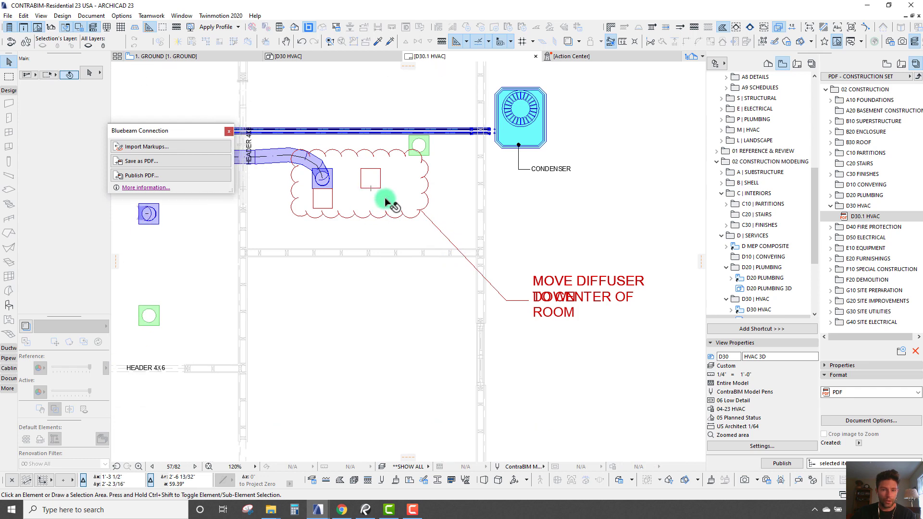
left_click(380, 172)
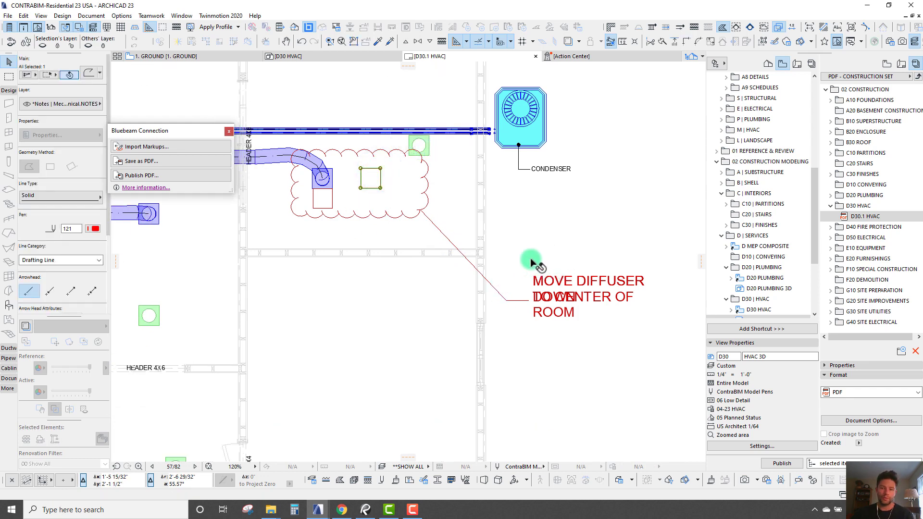
key("Delete")
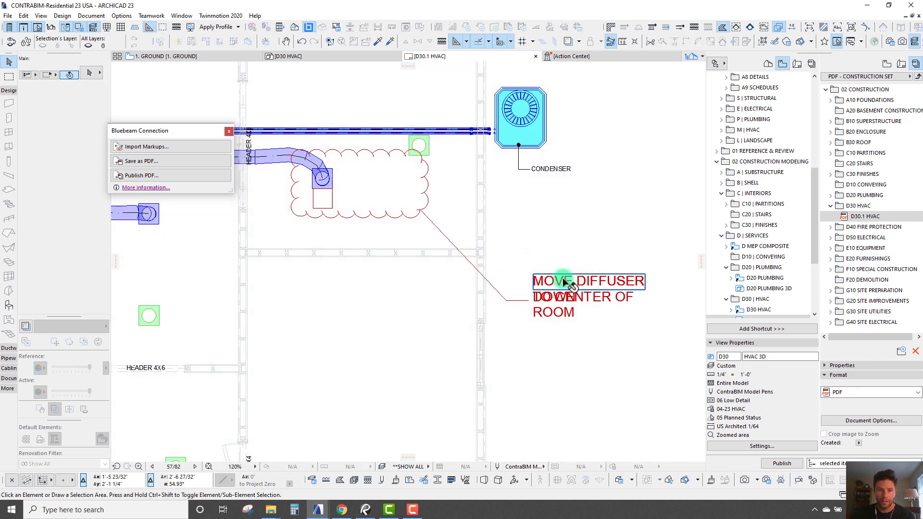
Step: Select the Cloud+ markup through its overlapping callout text to check its elements, and clear the selection
left_click(565, 284)
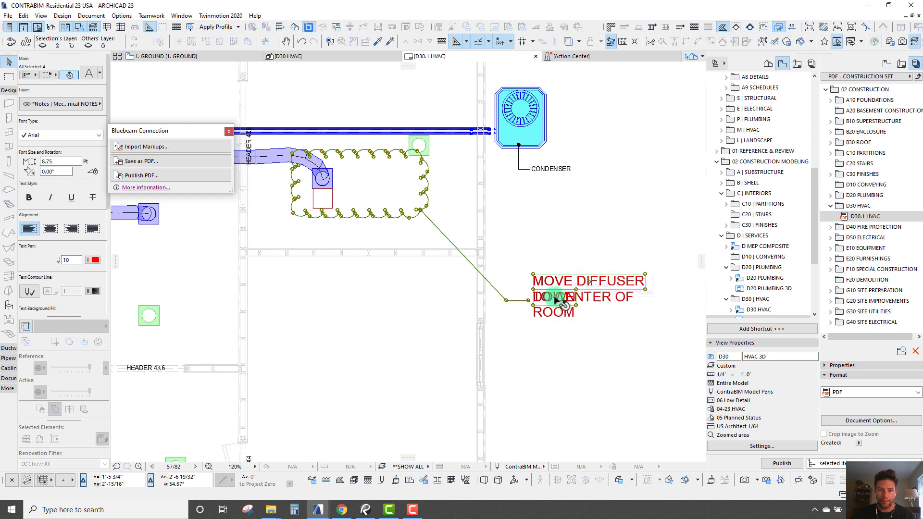
key("Escape")
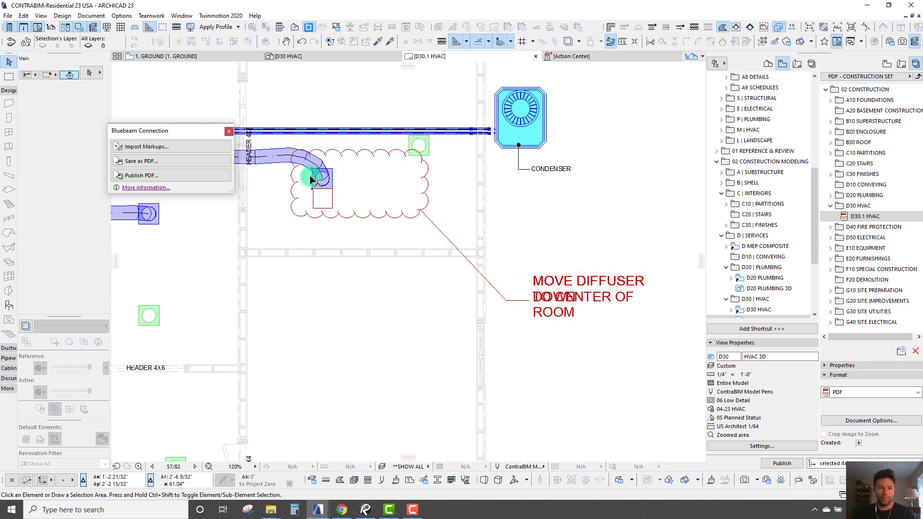
left_click(310, 175)
middle_click_drag(452, 245, 446, 258)
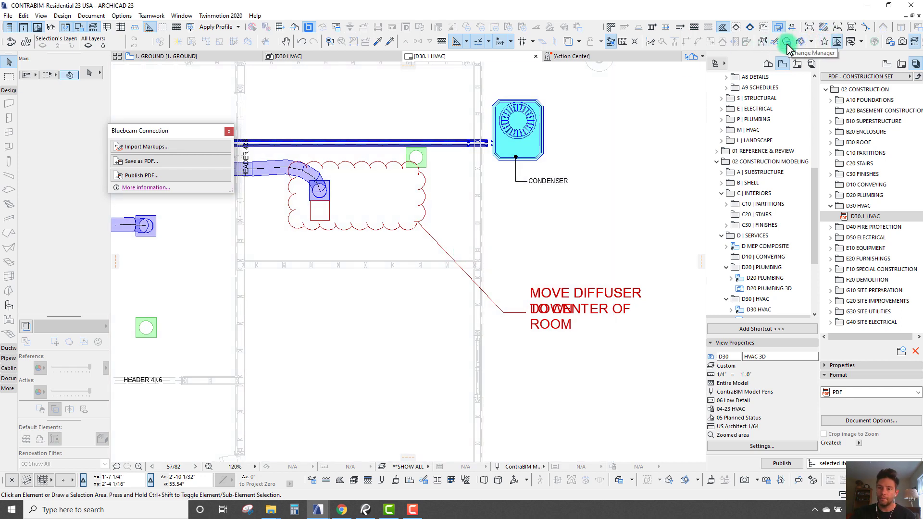
Step: Open and enlarge the Markup Tools palette beside the drawing and select the older rectangle entry under D30.1 HVAC
left_click(775, 43)
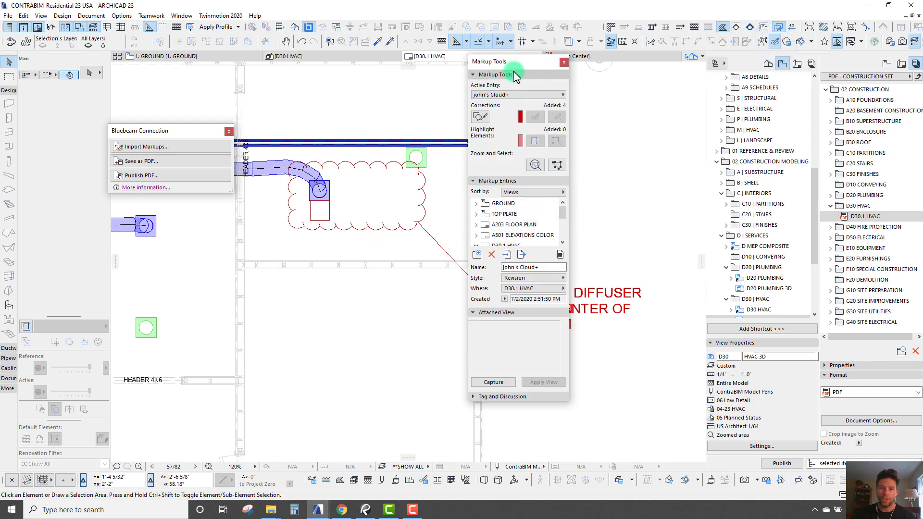
left_click_drag(485, 61, 522, 62)
left_click_drag(635, 62, 685, 40)
left_click_drag(768, 382, 817, 463)
left_click(715, 255)
left_click(714, 268)
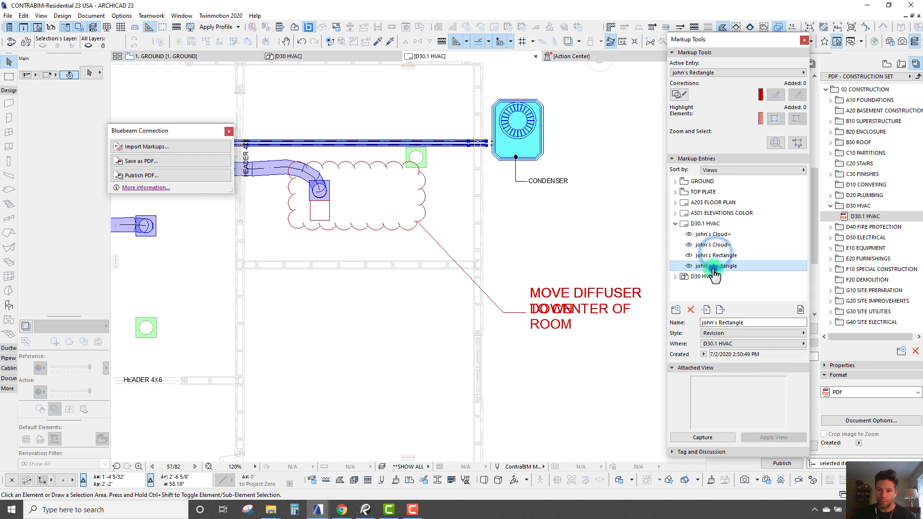
Step: Show the tag and discussion details, widen the palette and compare the modification times of the two D30.1 HVAC rectangle entries
left_click(673, 452)
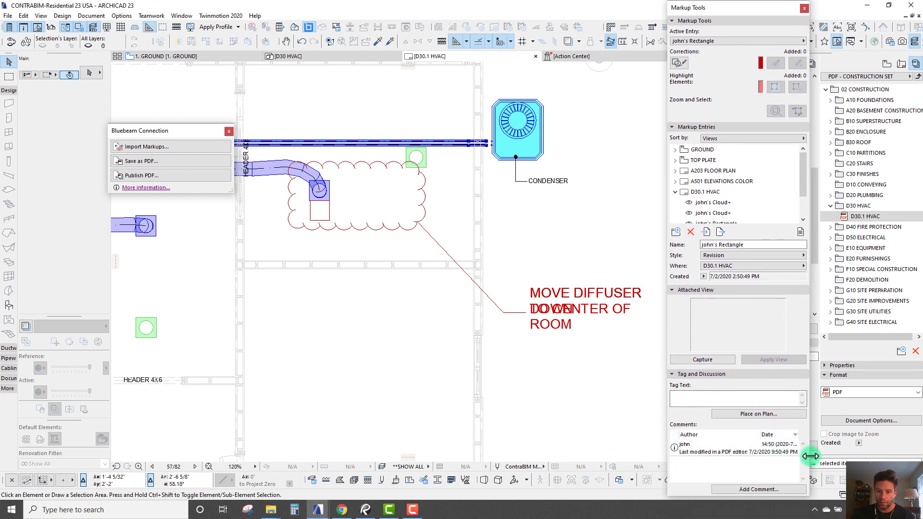
left_click_drag(811, 456, 851, 457)
scroll(720, 202, "down", 1)
left_click(719, 192)
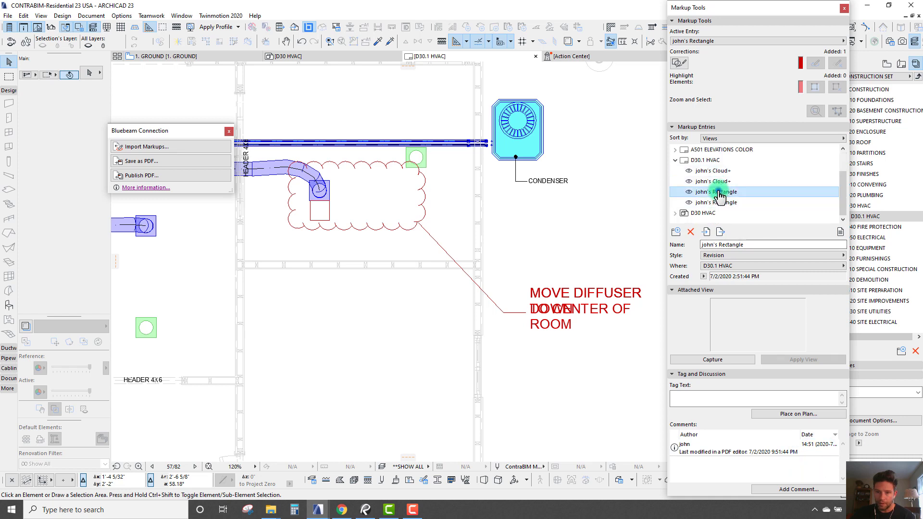
left_click_drag(852, 439, 869, 439)
left_click(723, 199)
left_click(719, 202)
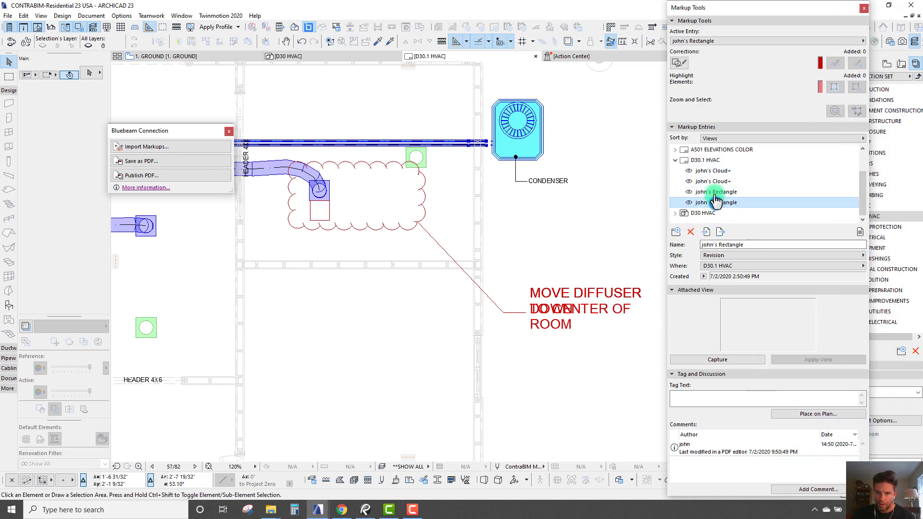
left_click(717, 192)
left_click(714, 192)
Step: Delete both overlapping Cloud+ callouts and the red rectangle below the diffuser from the D30.1 HVAC drawing
left_click(672, 290)
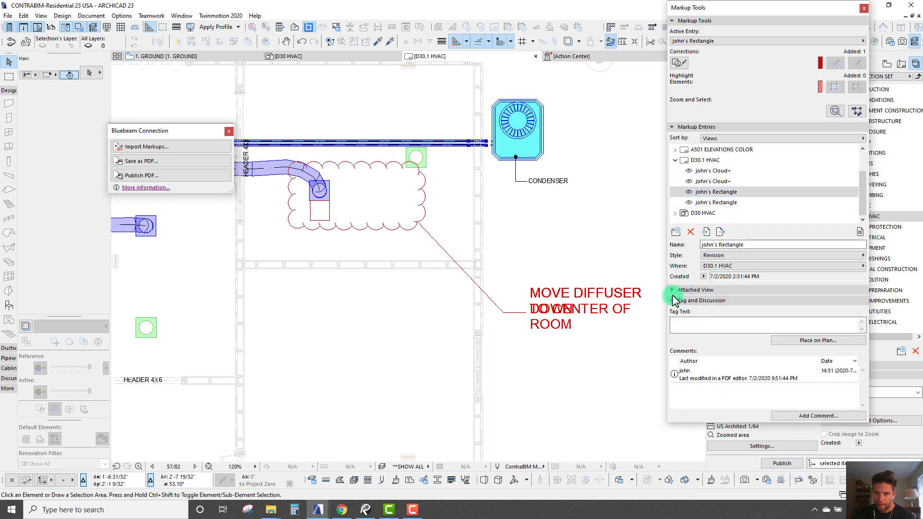
left_click(694, 324)
left_click(563, 310)
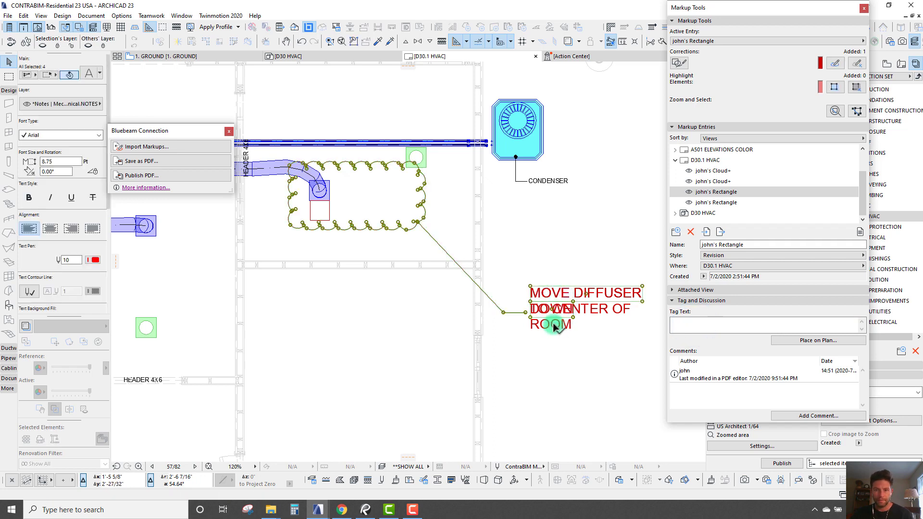
key("Delete")
left_click(554, 308)
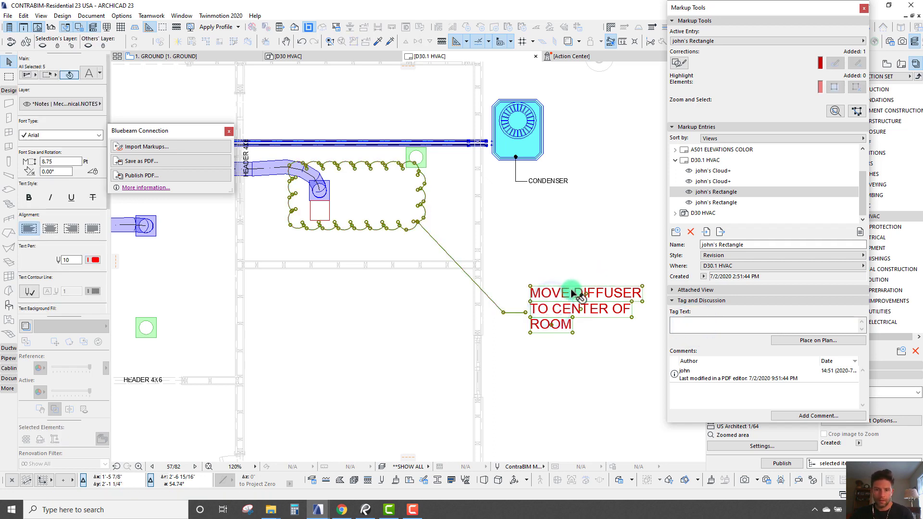
key("Delete")
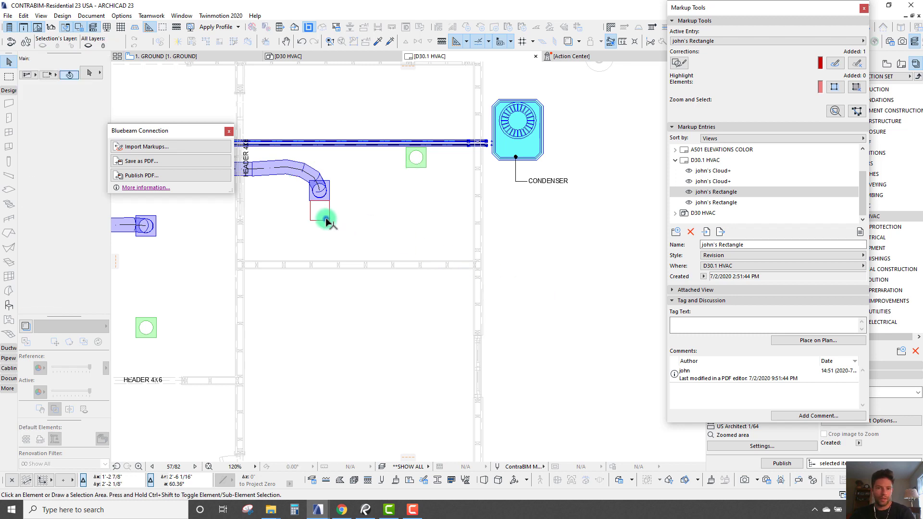
left_click(326, 222)
key("Delete")
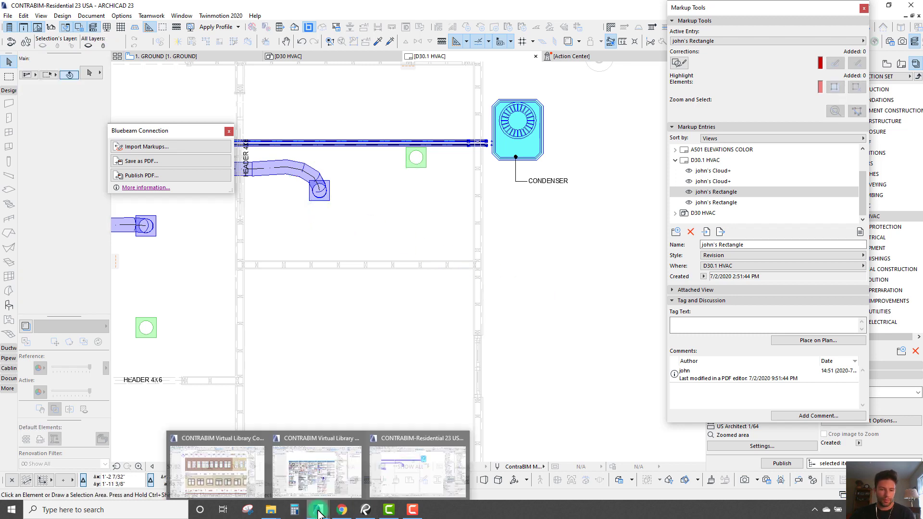
Step: Check the D30.1 HVAC markups in Bluebeam Revu, return to ARCHICAD and open D30.1 HVAC.pdf for markup import
left_click(365, 510)
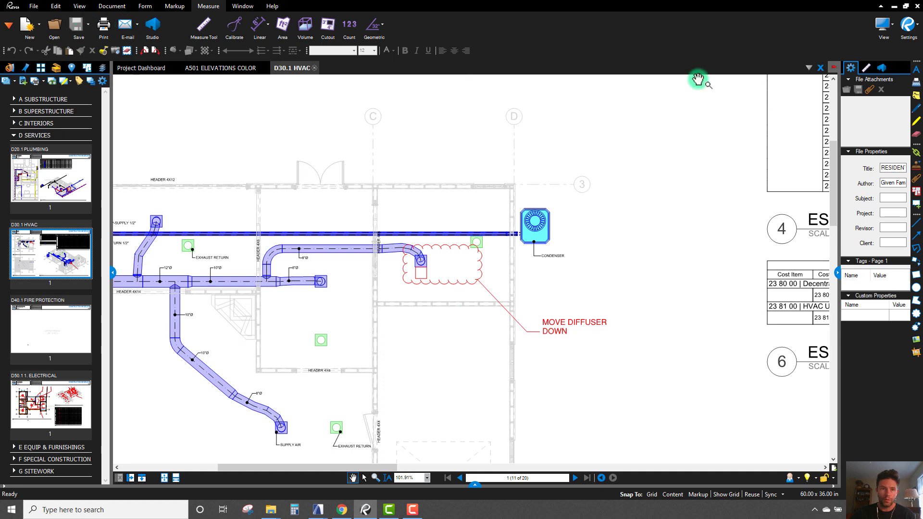
left_click(896, 8)
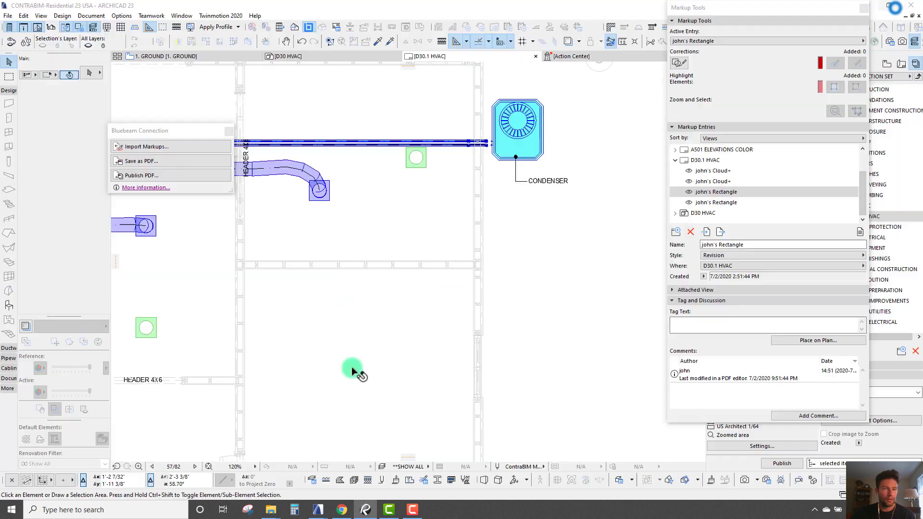
left_click(154, 141)
left_click(239, 247)
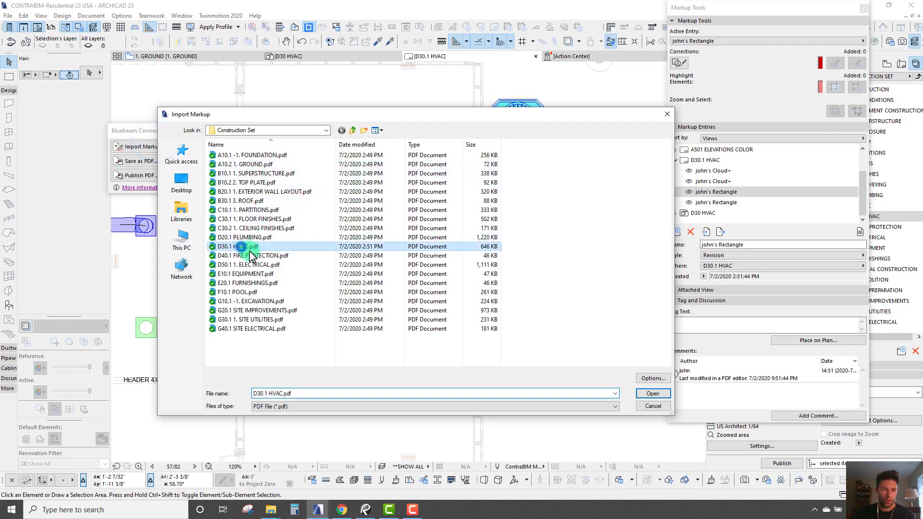
left_click(652, 393)
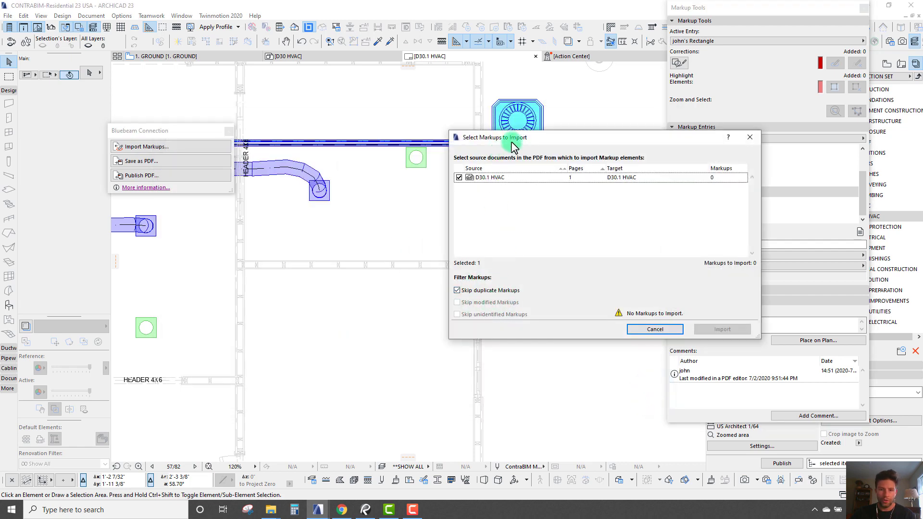
Step: Disable skipping of duplicate markups and import the D30.1 HVAC cloud and rectangle markups again
left_click_drag(514, 146, 348, 210)
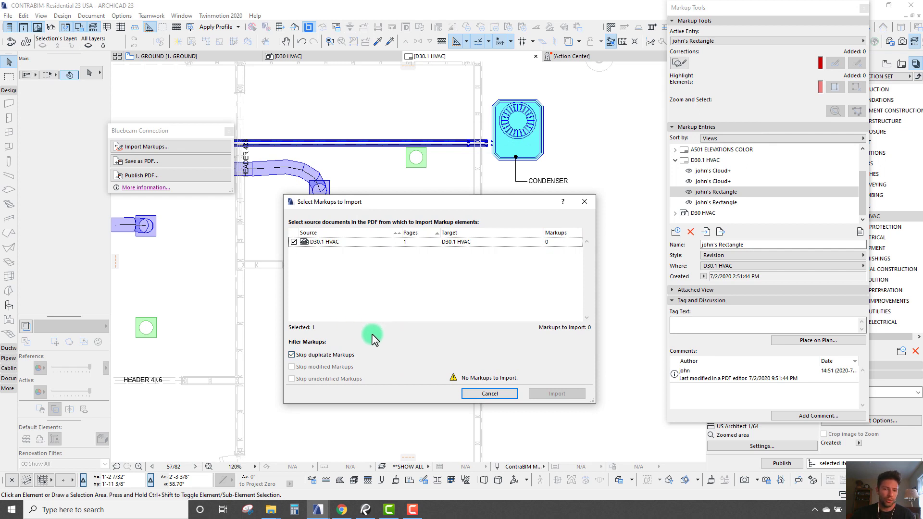
left_click(292, 356)
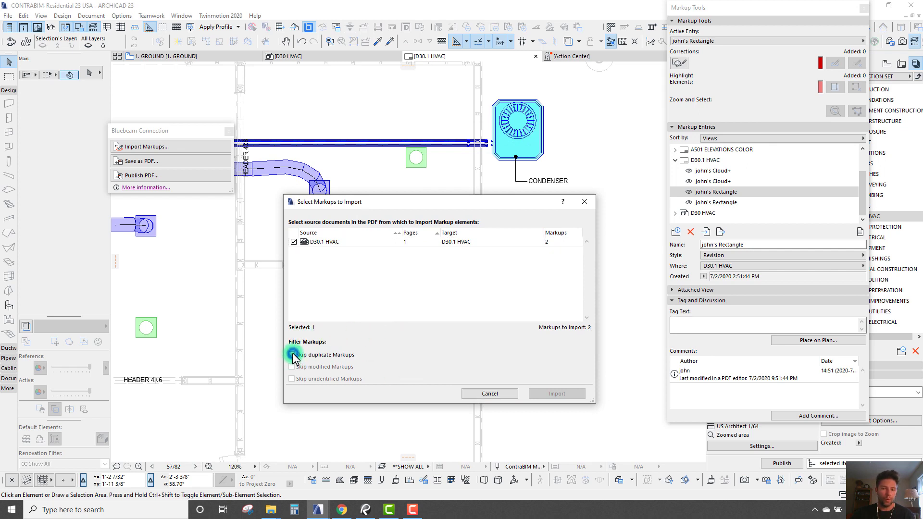
mouse_move(472, 219)
left_mouse_down()
mouse_move(546, 233)
mouse_move(578, 223)
mouse_move(483, 208)
left_mouse_up()
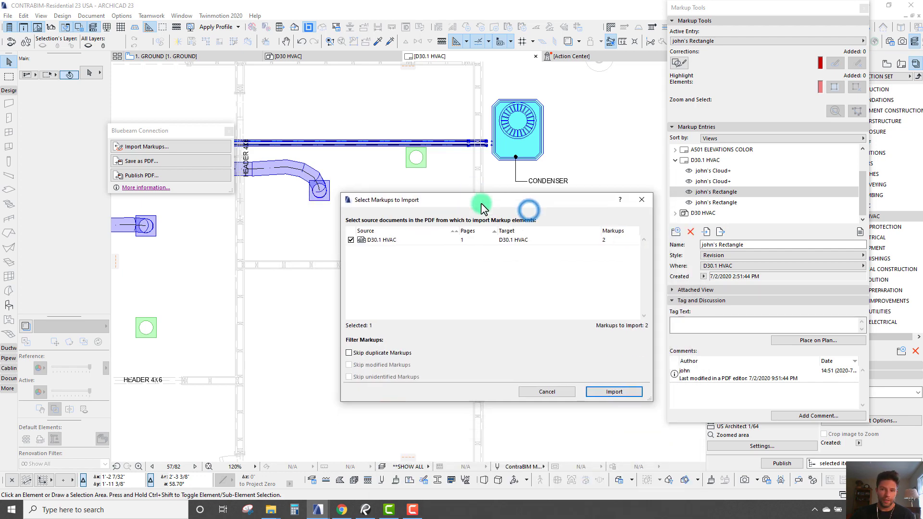
left_click(350, 353)
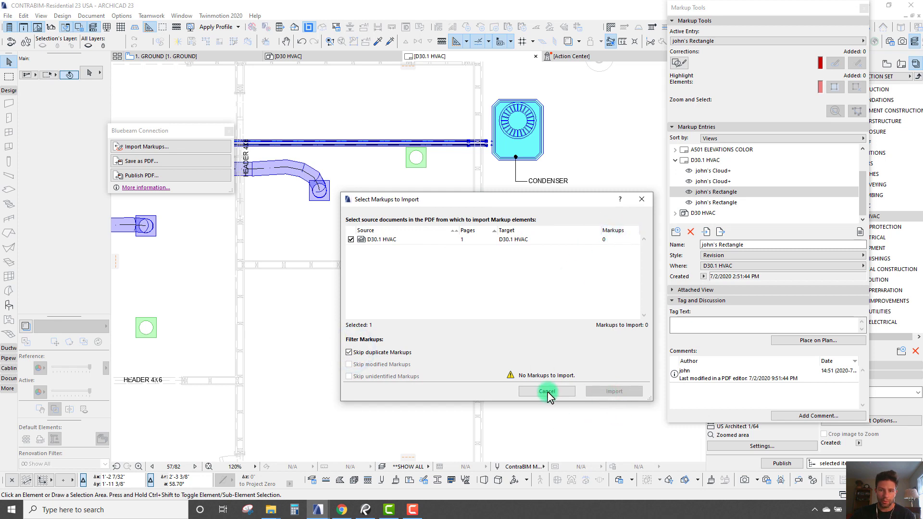
left_click(350, 355)
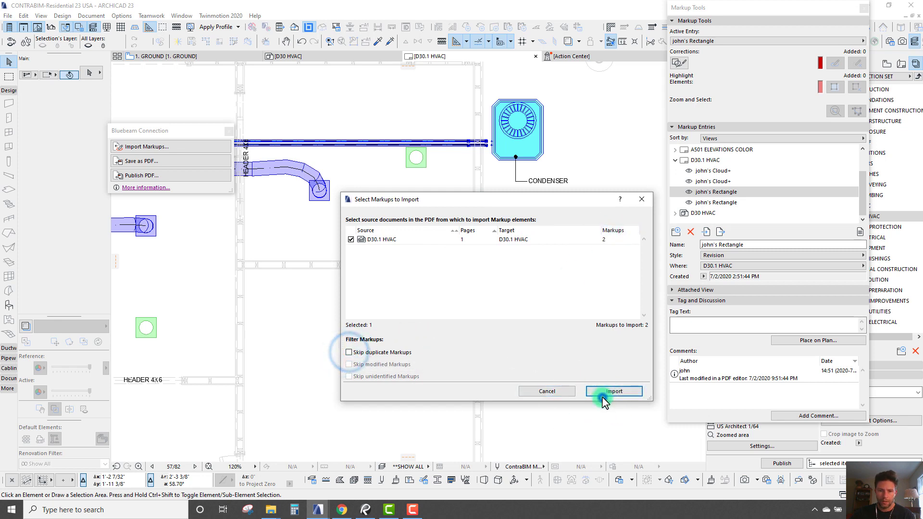
left_click(602, 390)
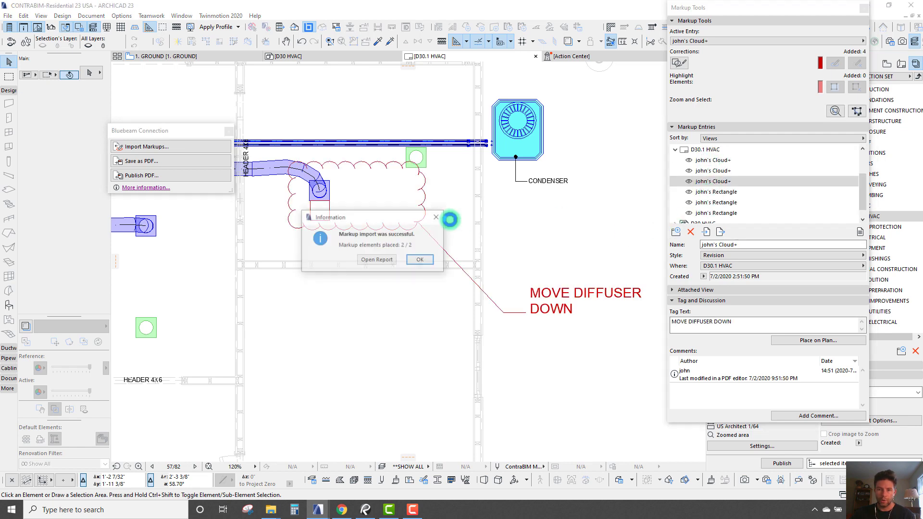
left_click(421, 260)
Step: Toggle the visibility of the Cloud+ and Rectangle entries under D30.1 HVAC to identify which ones hold the current redlines
left_click(714, 160)
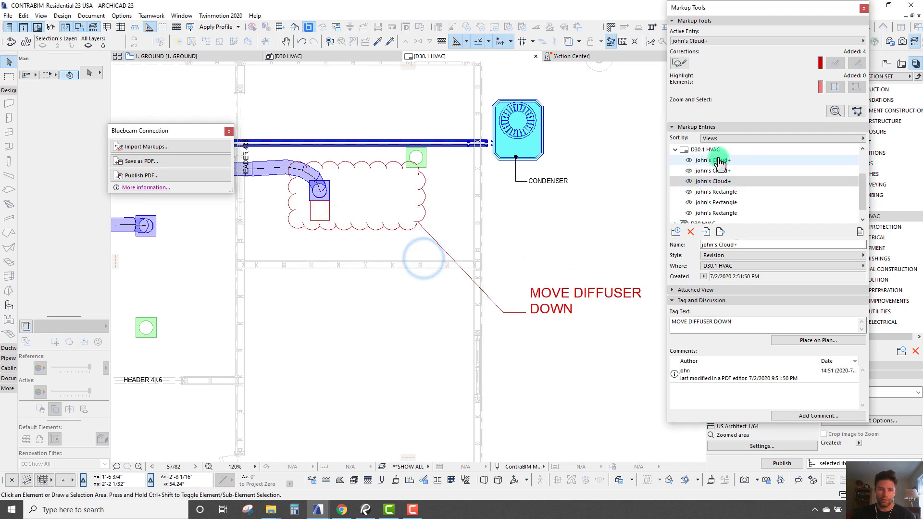
left_click(718, 204)
left_click(714, 212, "shift")
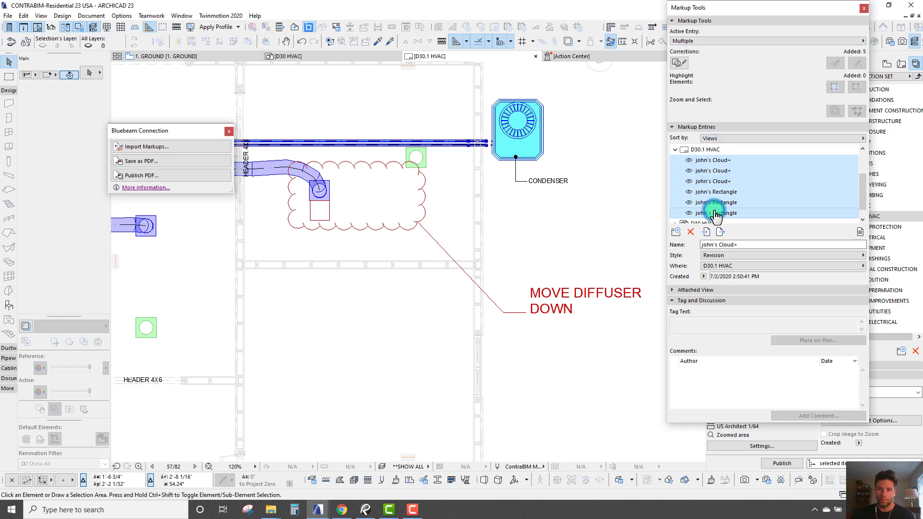
left_click(707, 160)
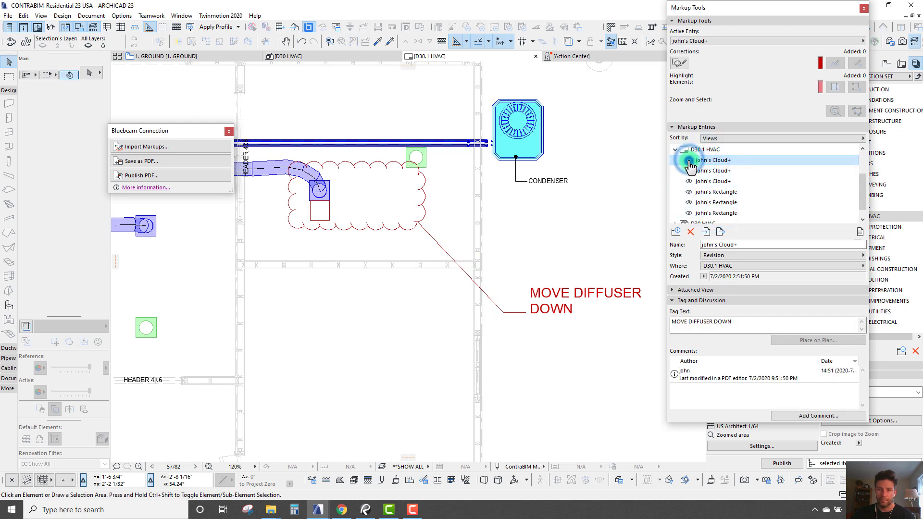
left_click(691, 172)
left_click(689, 181)
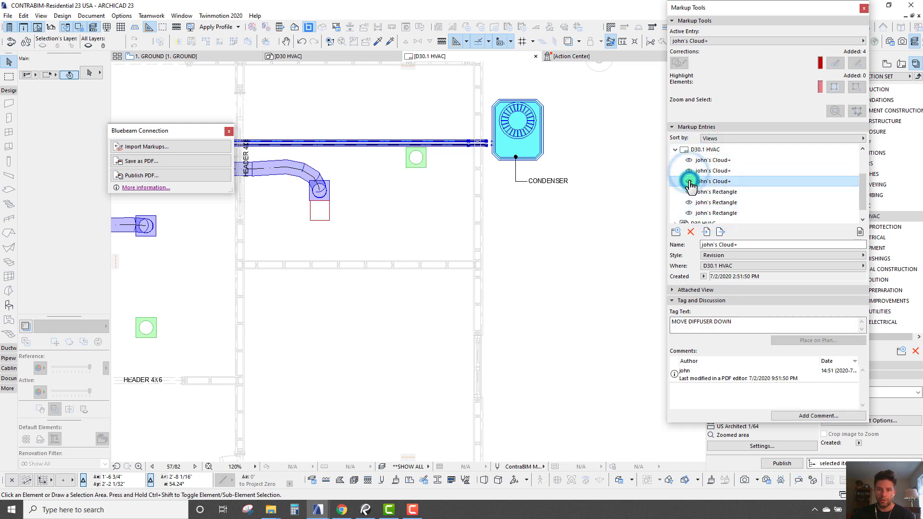
left_click(689, 194)
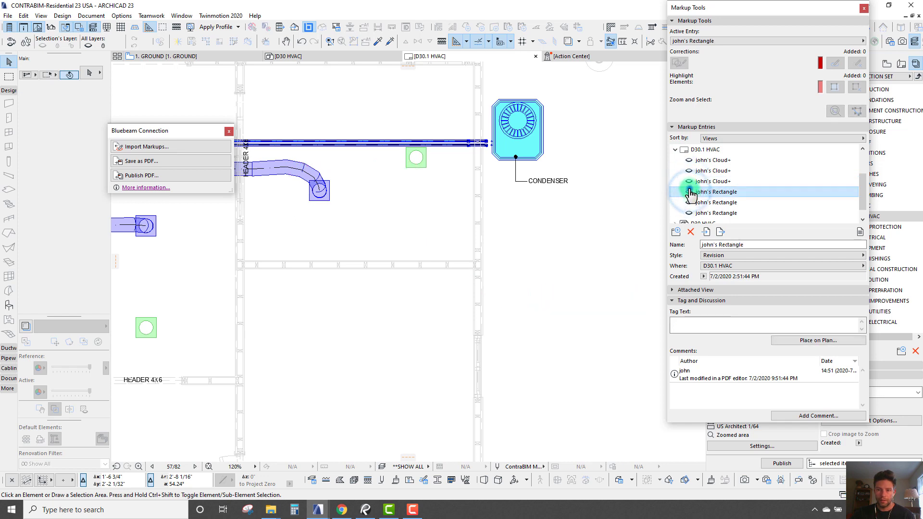
left_click(689, 181)
left_click(689, 213)
Step: Delete the first two Cloud+ entries and the first two Rectangle entries under D30.1 HVAC from the markup list
left_click(714, 202)
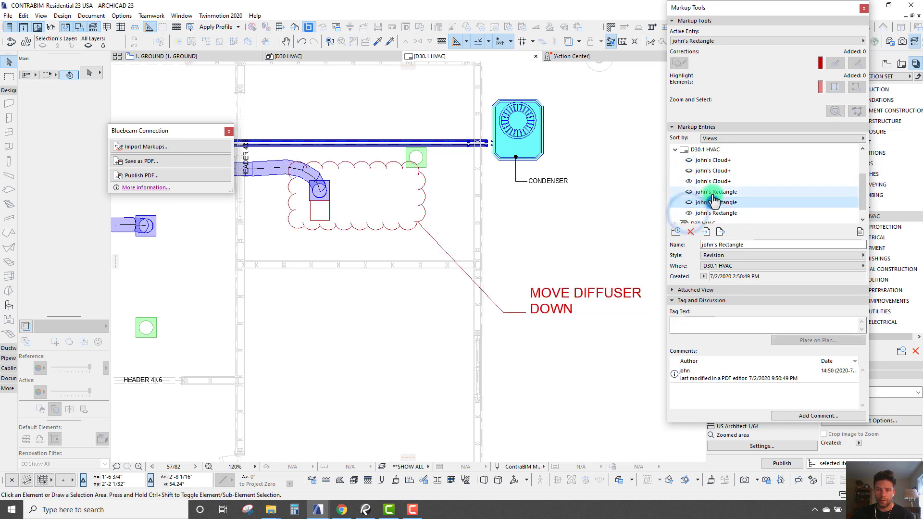
left_click(712, 192, "ctrl")
left_click(709, 171, "ctrl")
left_click(709, 161, "ctrl")
left_click(691, 232)
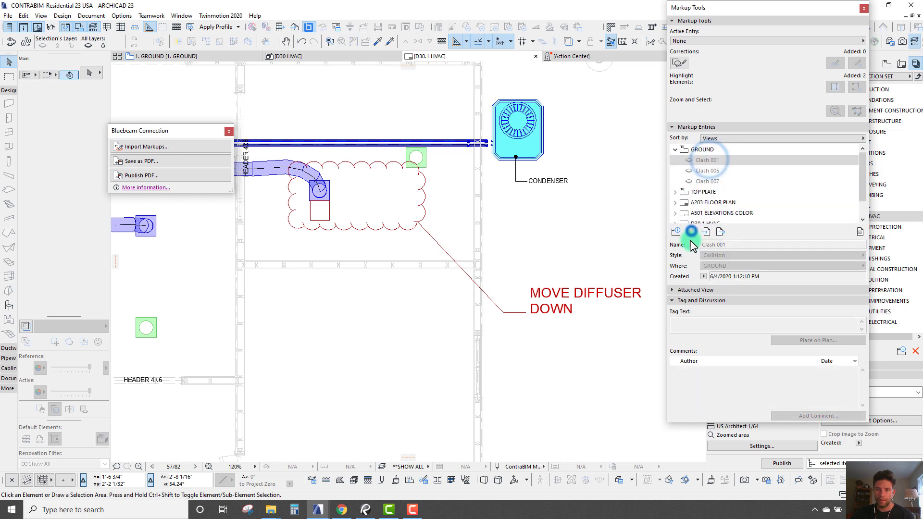
Step: Expand D30.1 HVAC and switch the remaining Cloud+ and Rectangle entries off and on to check their redlines
left_click(676, 203)
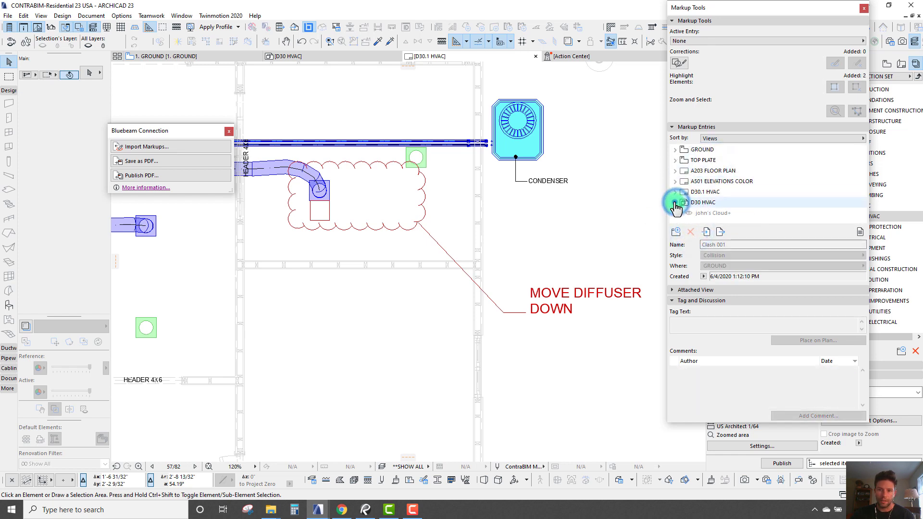
left_click(687, 203)
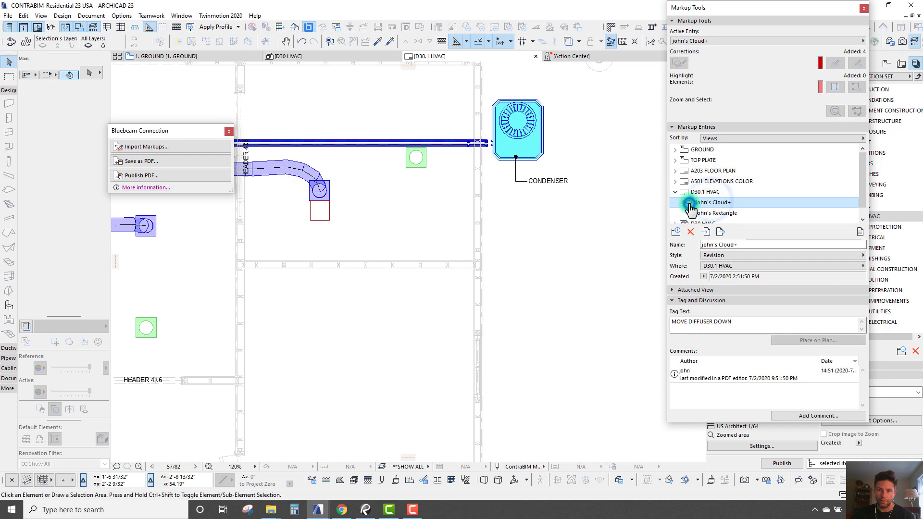
left_click(691, 213)
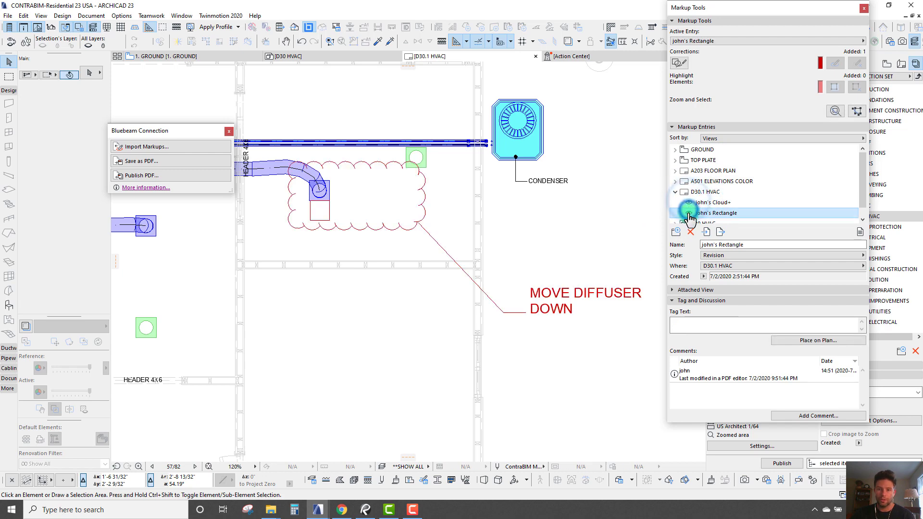
left_click(378, 222)
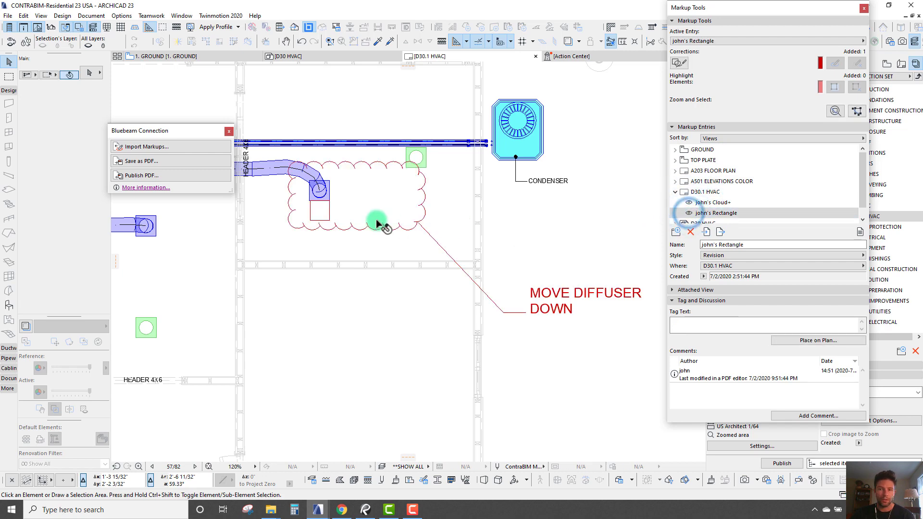
scroll(377, 223, "down", 5)
scroll(416, 269, "up", 4)
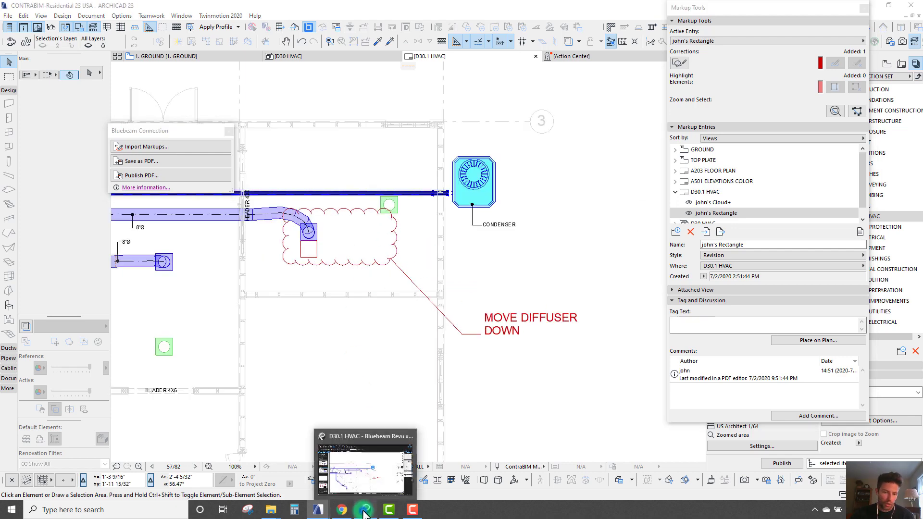
Step: Switch to Bluebeam Revu and draw a red diagonal line between opposite corners of the square below the diffuser
left_click(365, 510)
scroll(448, 275, "up", 5)
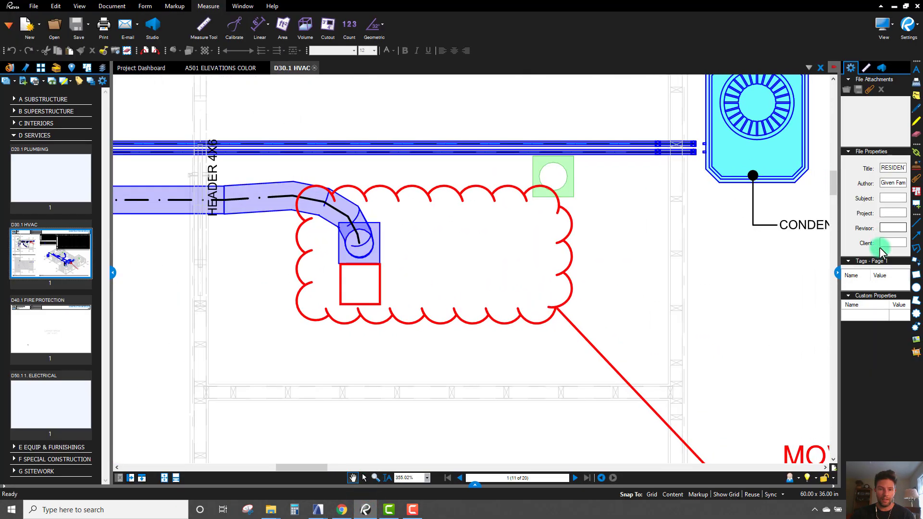
left_click(916, 223)
scroll(386, 256, "up", 3)
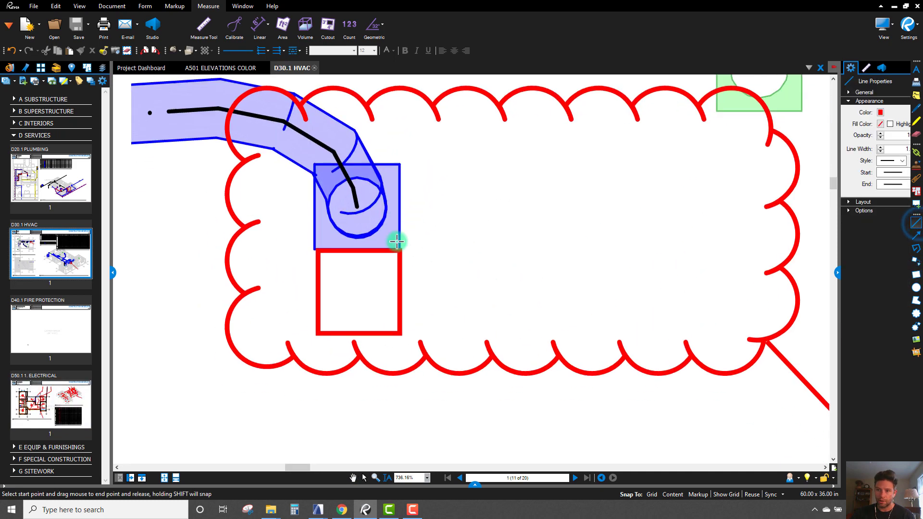
left_click_drag(399, 253, 320, 326)
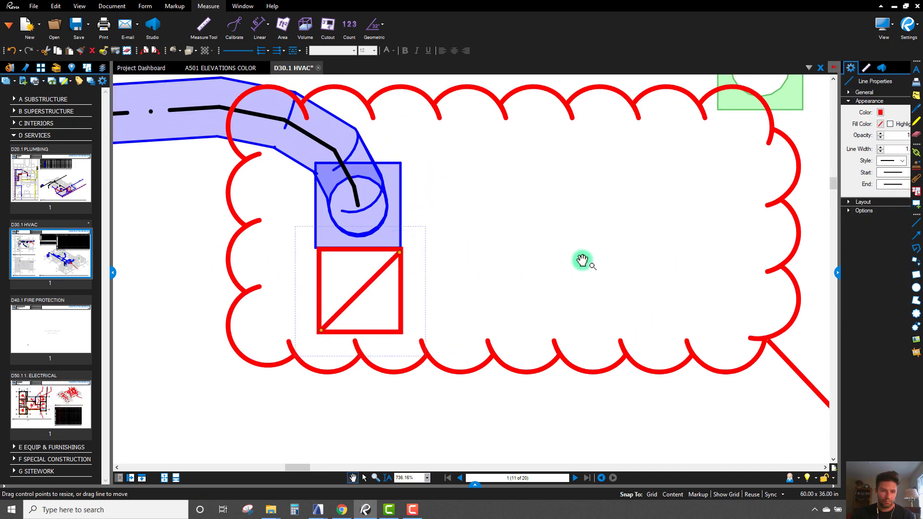
Step: Draw the opposite red diagonal to form an X in the square, and save the D30.1 HVAC PDF
scroll(480, 255, "down", 6)
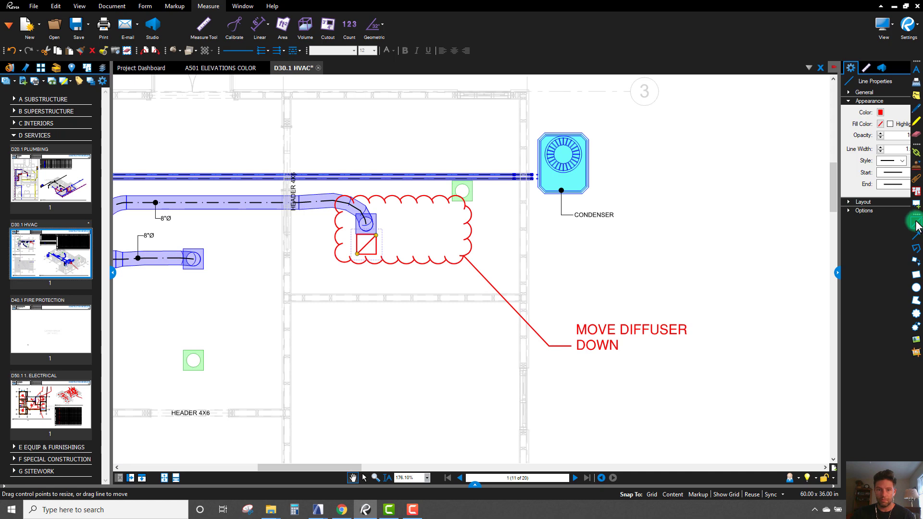
left_click(917, 222)
scroll(377, 221, "up", 6)
left_click_drag(365, 237, 457, 326)
scroll(519, 282, "down", 5)
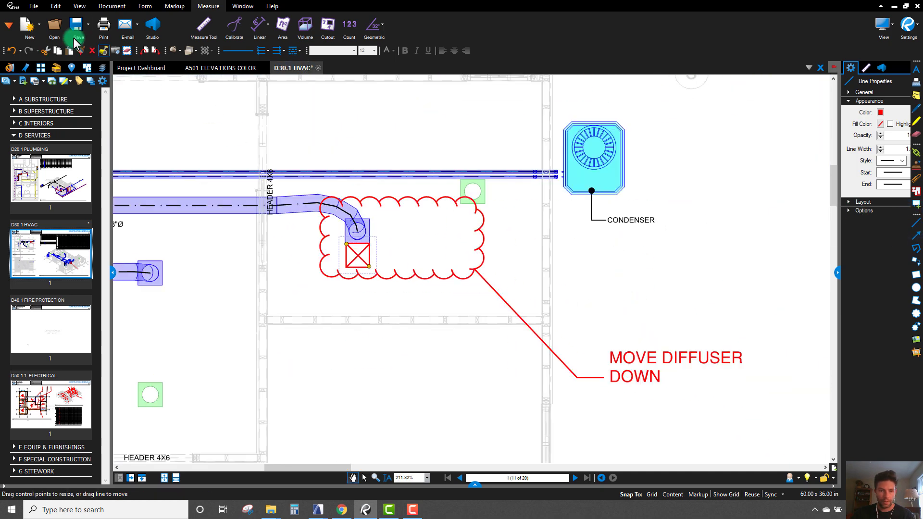
left_click(80, 26)
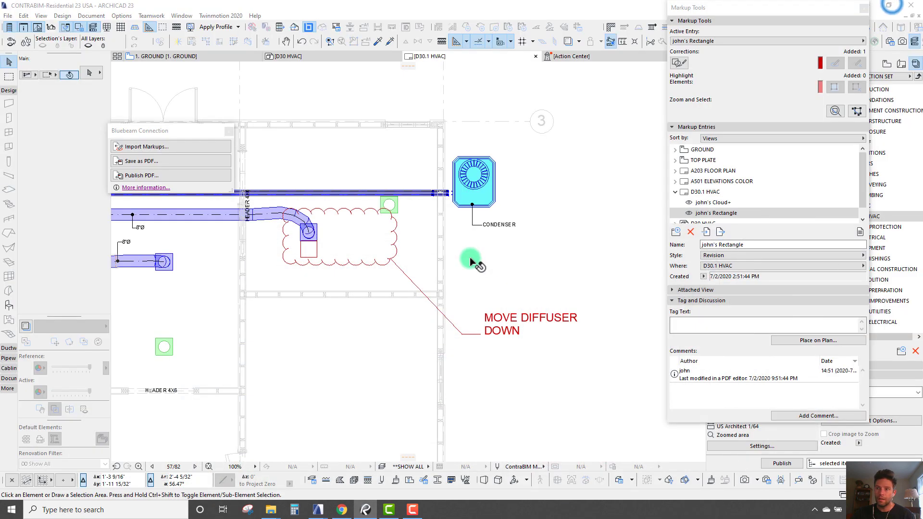
Step: Import the markups from D30.1 HVAC.pdf into the D30.1 HVAC layout with duplicate markups skipped
left_click(167, 146)
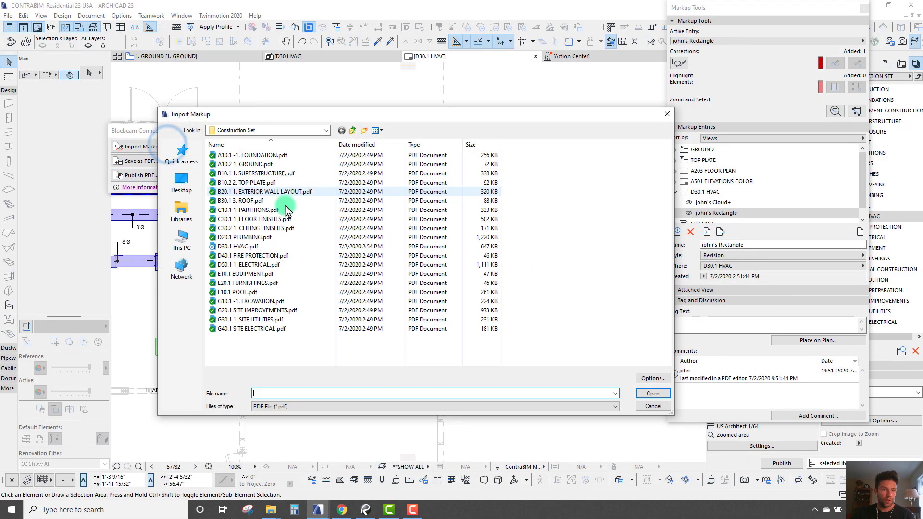
left_click(239, 246)
left_click(652, 393)
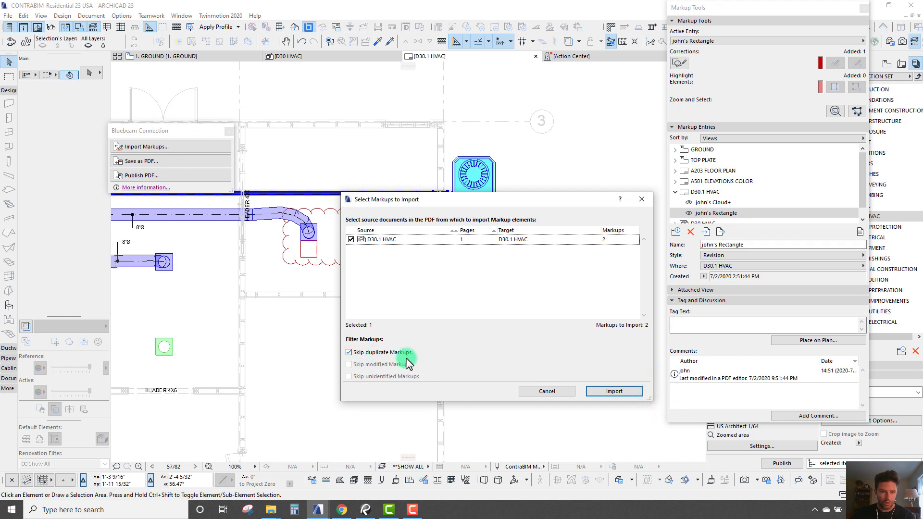
left_click(613, 391)
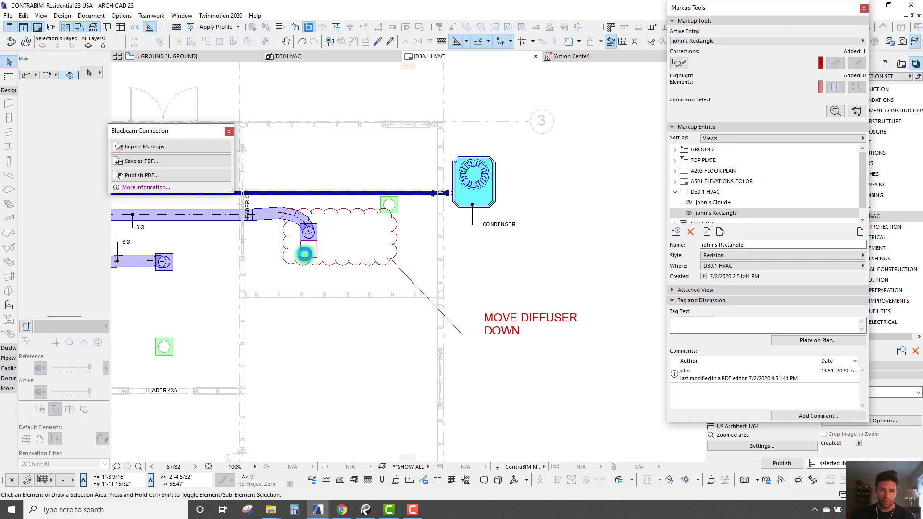
left_click(321, 234)
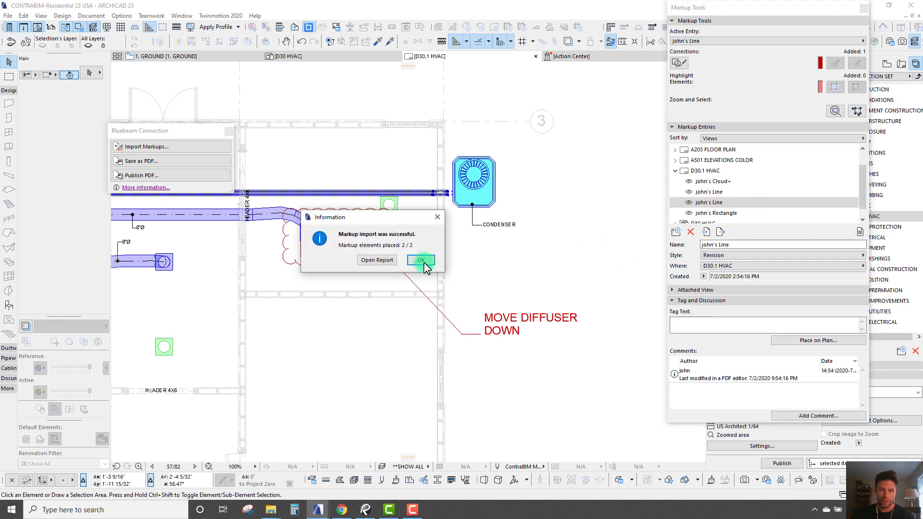
left_click(423, 258)
Step: Switch the imported Line entries and the Rectangle entry under D30.1 HVAC off and on to check their redlines on the layout
left_click(701, 202)
left_click(693, 192)
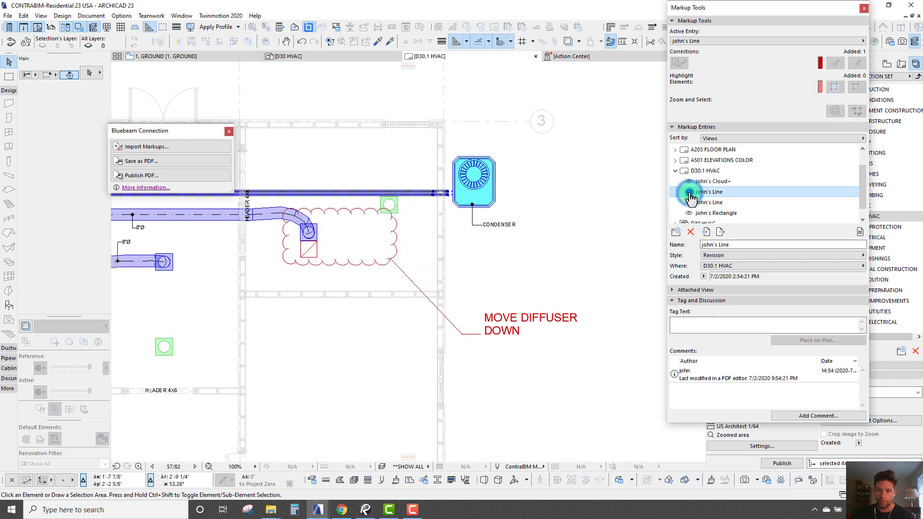
left_click(690, 202)
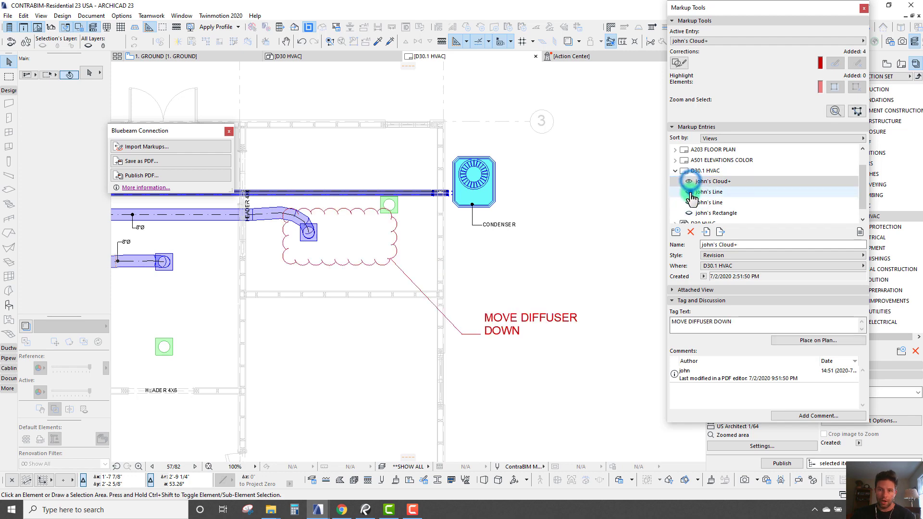
left_click(712, 213)
scroll(454, 226, "down", 5)
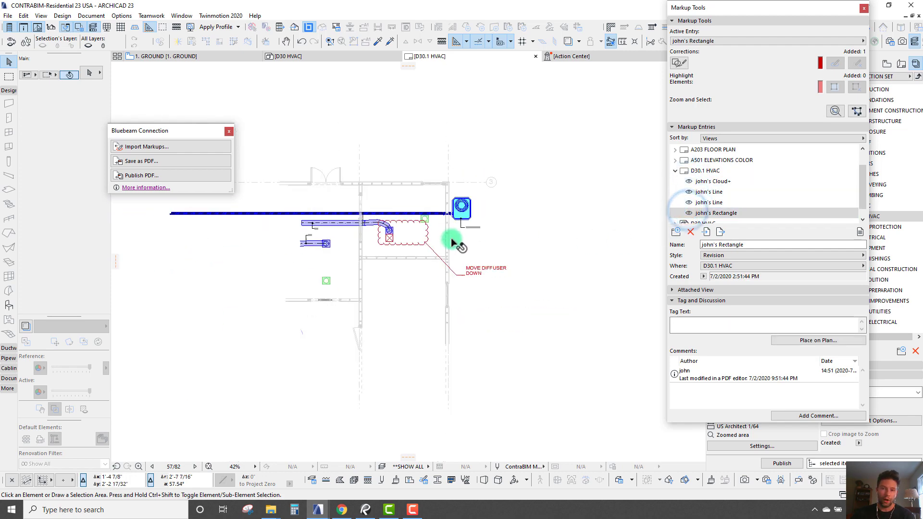
middle_click_drag(451, 238, 454, 270)
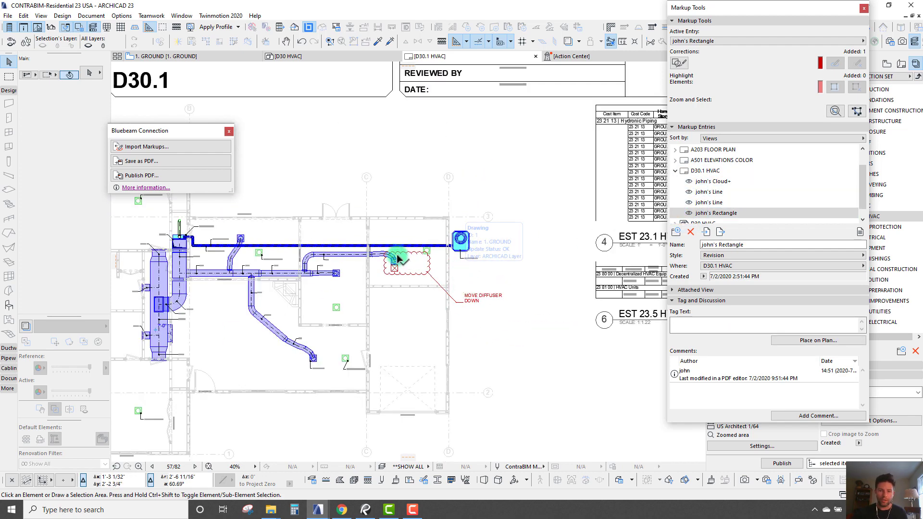
scroll(398, 260, "down", 2)
middle_click_drag(398, 260, 474, 199)
Step: Close the Markup Tools to clear the D30.1 HVAC layout
left_click_drag(785, 14, 573, 47)
left_click(662, 44)
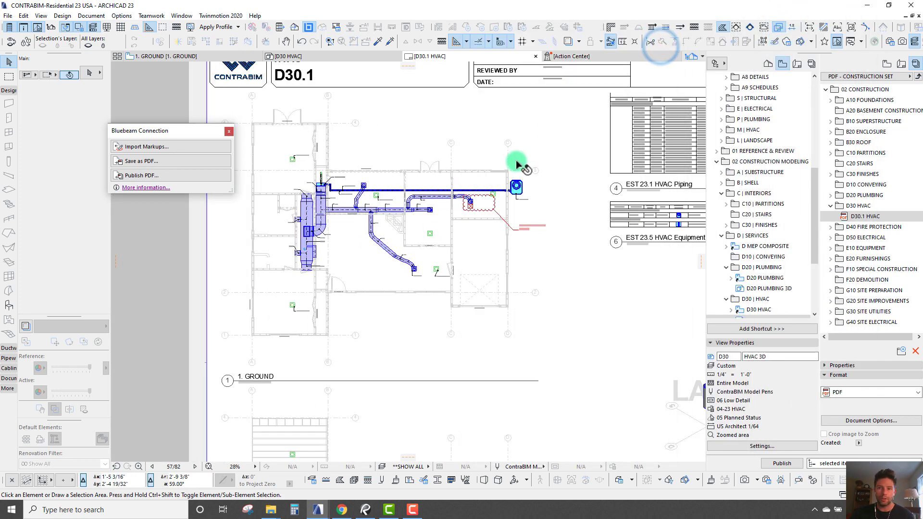
scroll(521, 165, "down", 4)
middle_click_drag(496, 206, 479, 223)
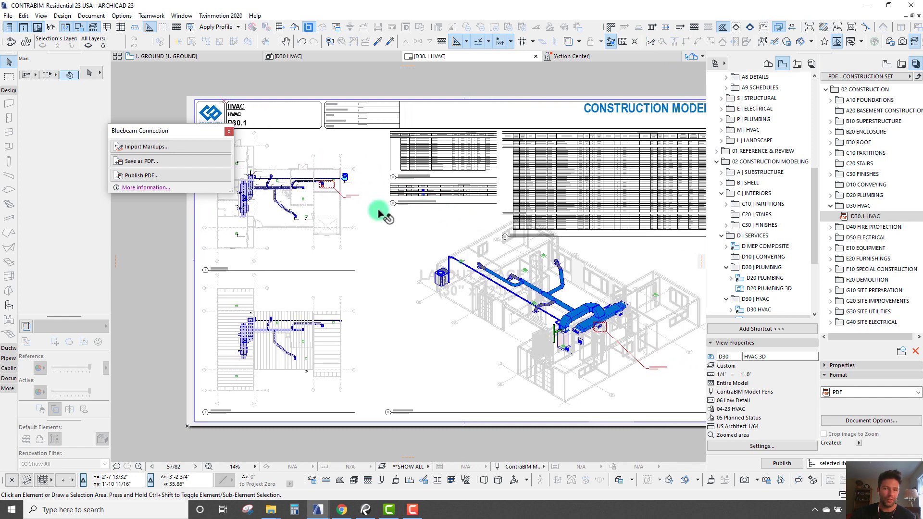
Step: Review the publisher sets offered for Bluebeam PDF publishing without publishing, and collapse the D30 HVAC folder in the construction set
left_click(129, 179)
left_click_drag(431, 120, 423, 194)
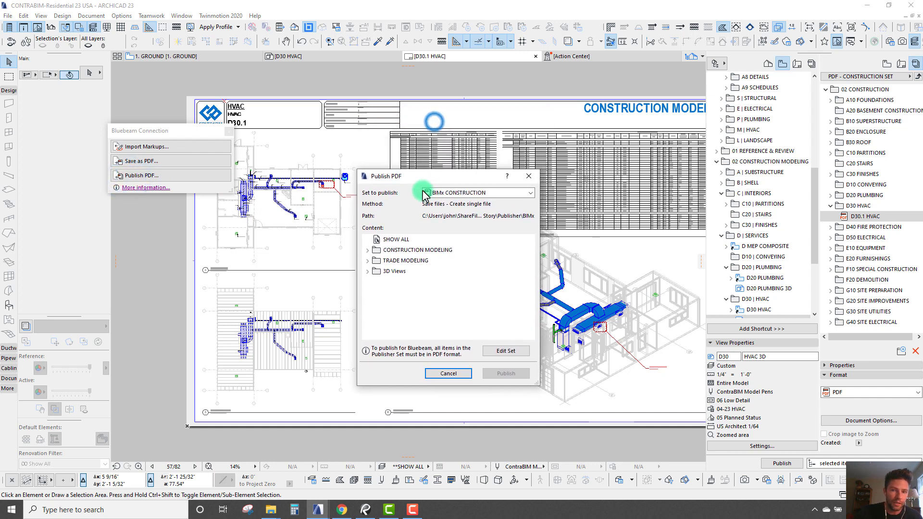
left_click(501, 198)
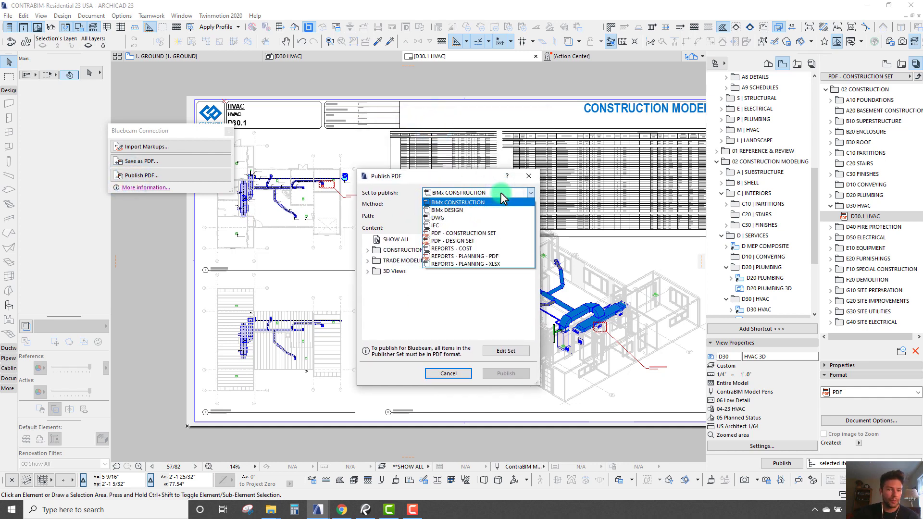
left_click_drag(478, 178, 498, 196)
left_click(550, 196)
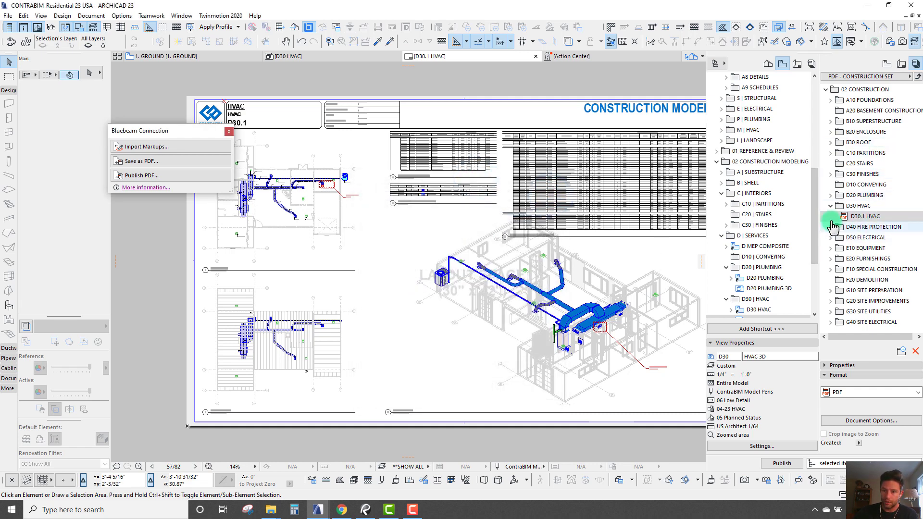
left_click(830, 206)
scroll(557, 224, "down", 3)
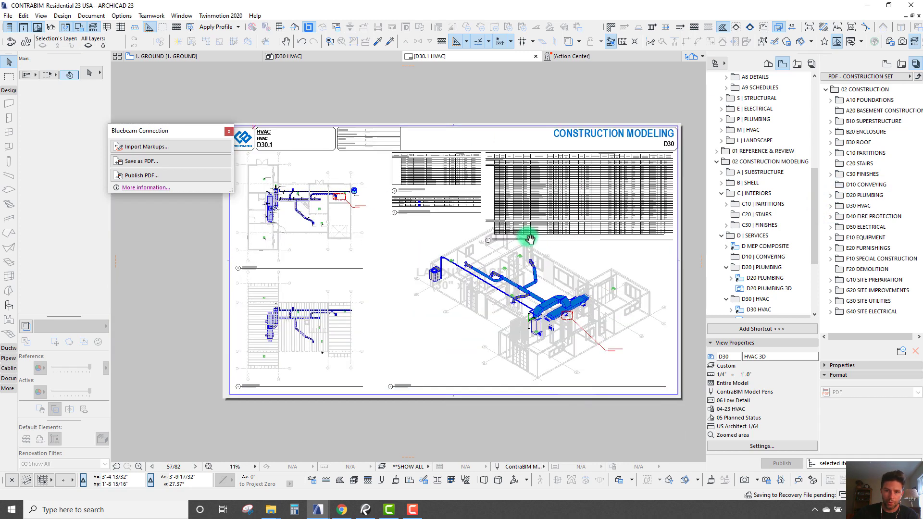
scroll(529, 226, "up", 1)
left_click_drag(198, 132, 179, 124)
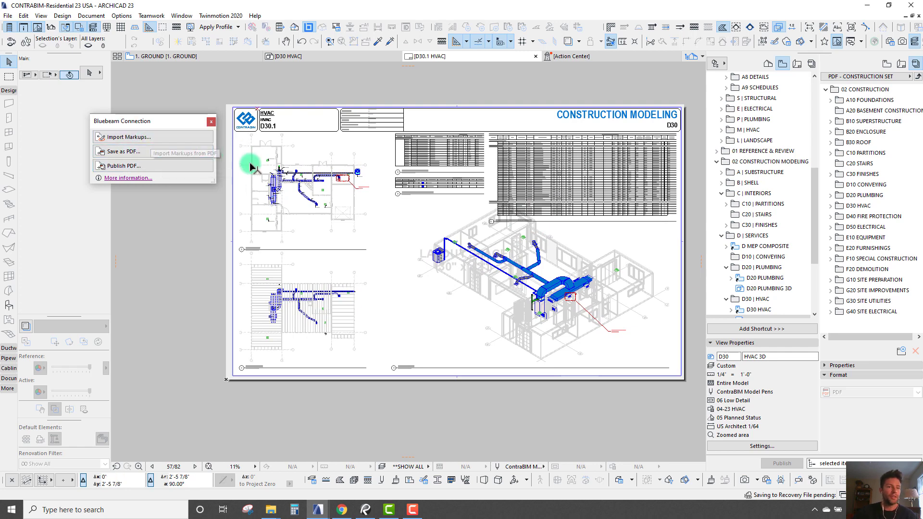
middle_click_drag(487, 202, 490, 211)
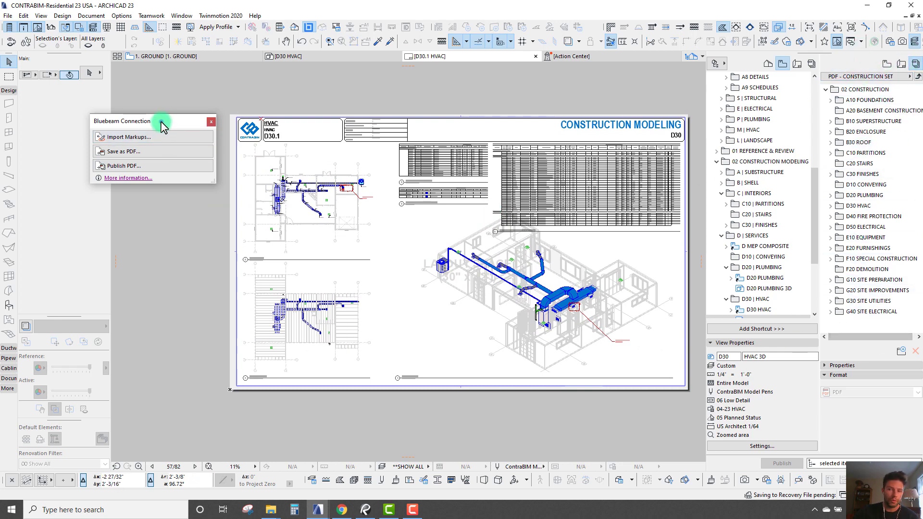
left_click_drag(161, 123, 167, 103)
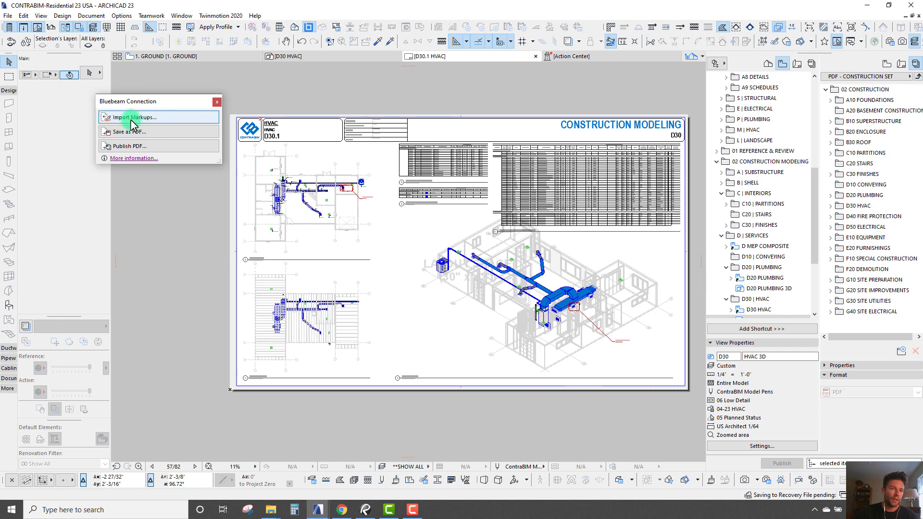
left_click_drag(165, 99, 151, 114)
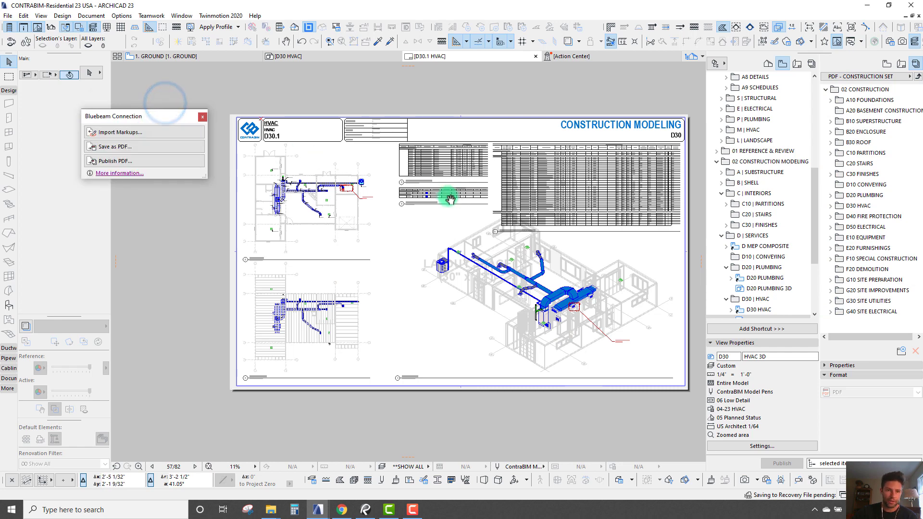
middle_click_drag(453, 197, 447, 192)
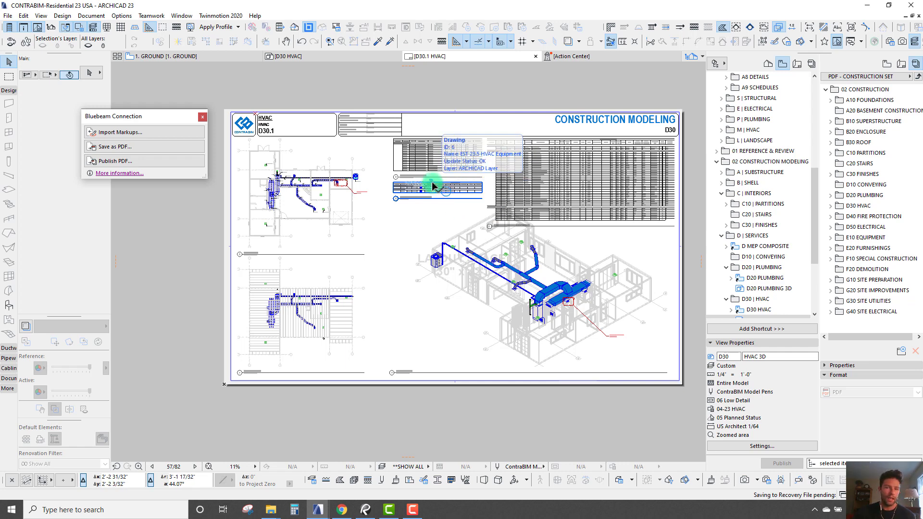
left_click(433, 186)
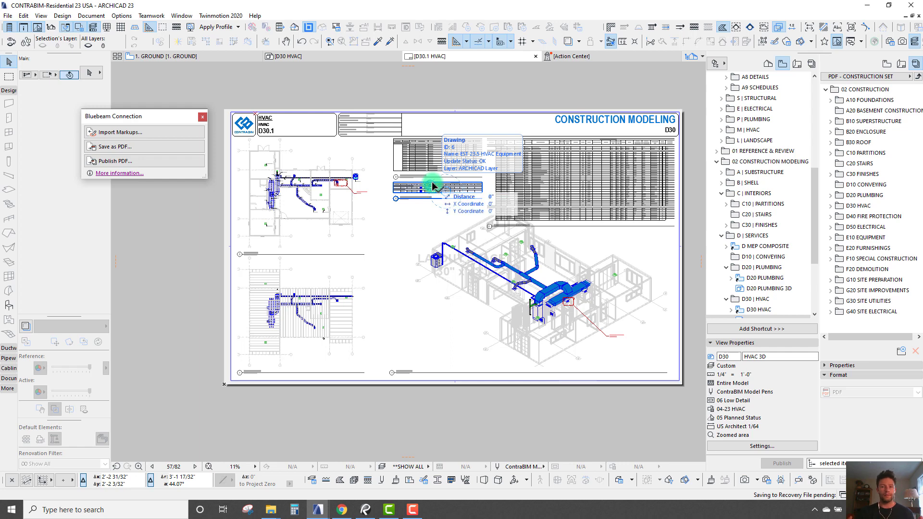